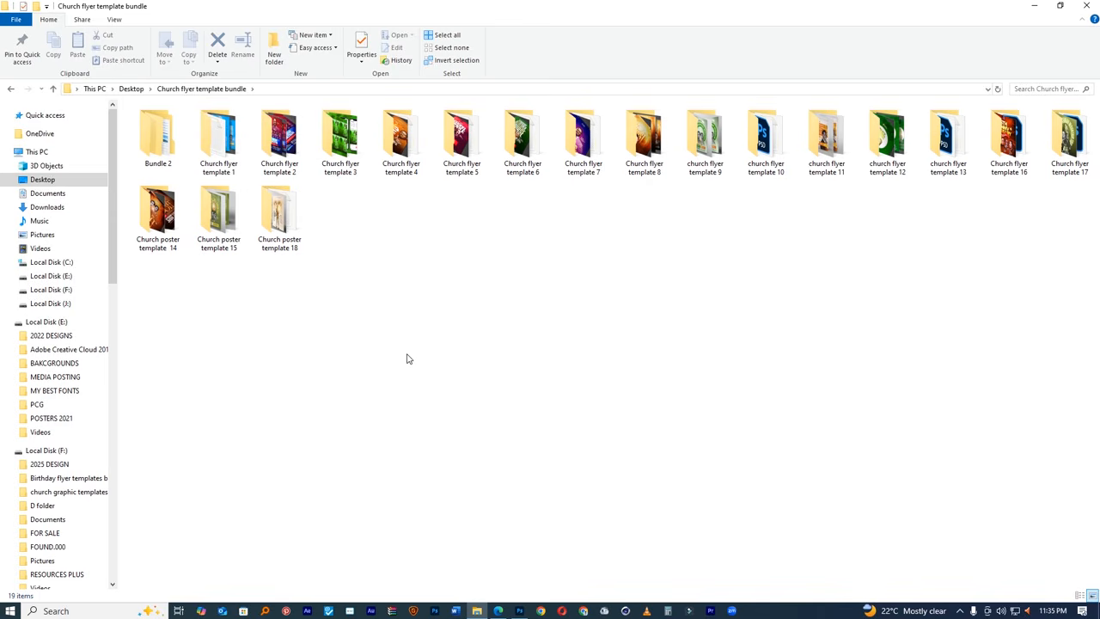
# - Switch to Photoshop, preview the poster with the Group 3 copy photo cards hidden, and select that group
pyautogui.click(519, 610)
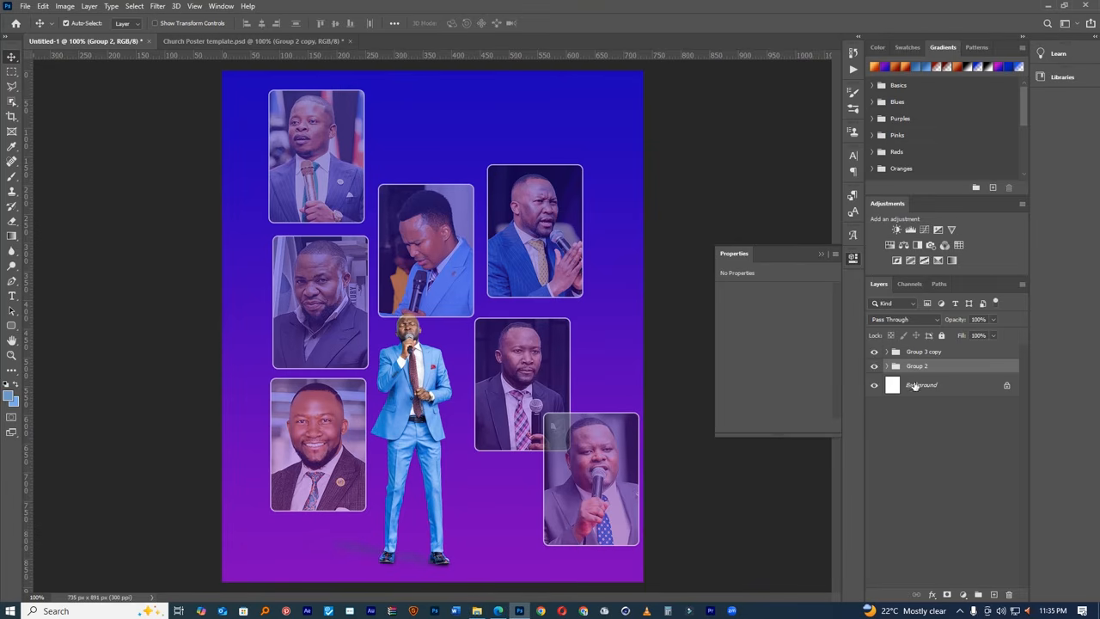
pyautogui.click(873, 354)
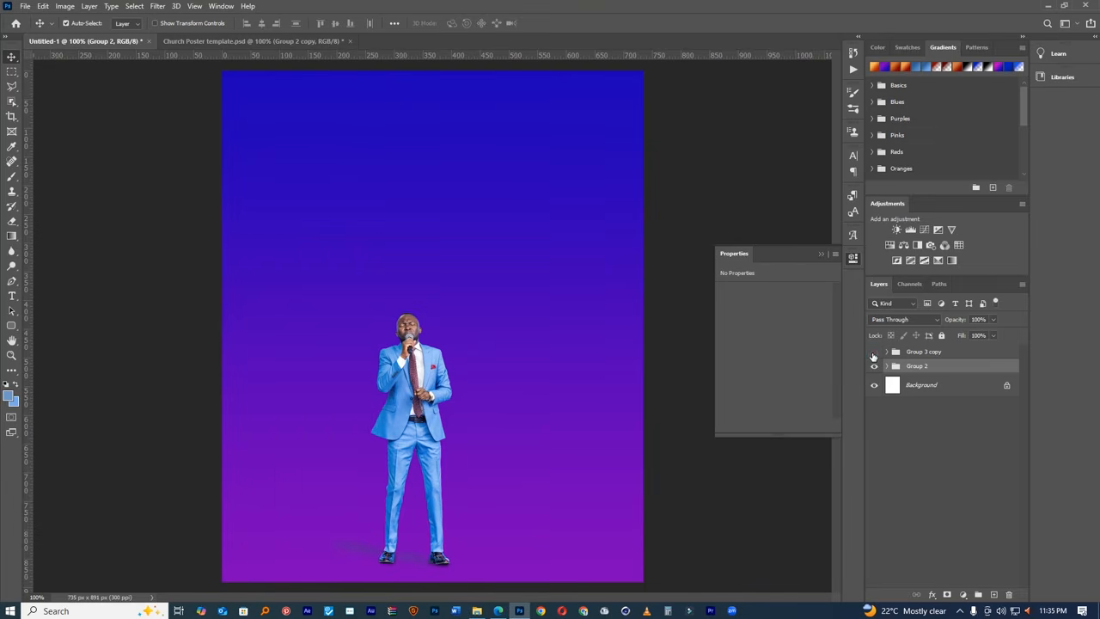
pyautogui.click(873, 353)
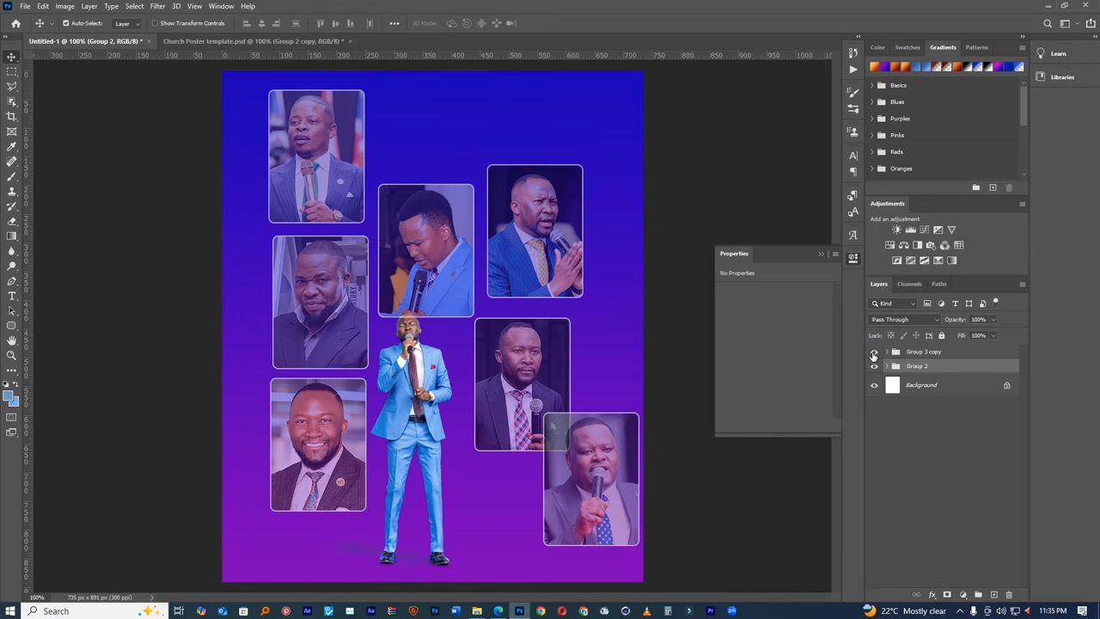
pyautogui.click(916, 354)
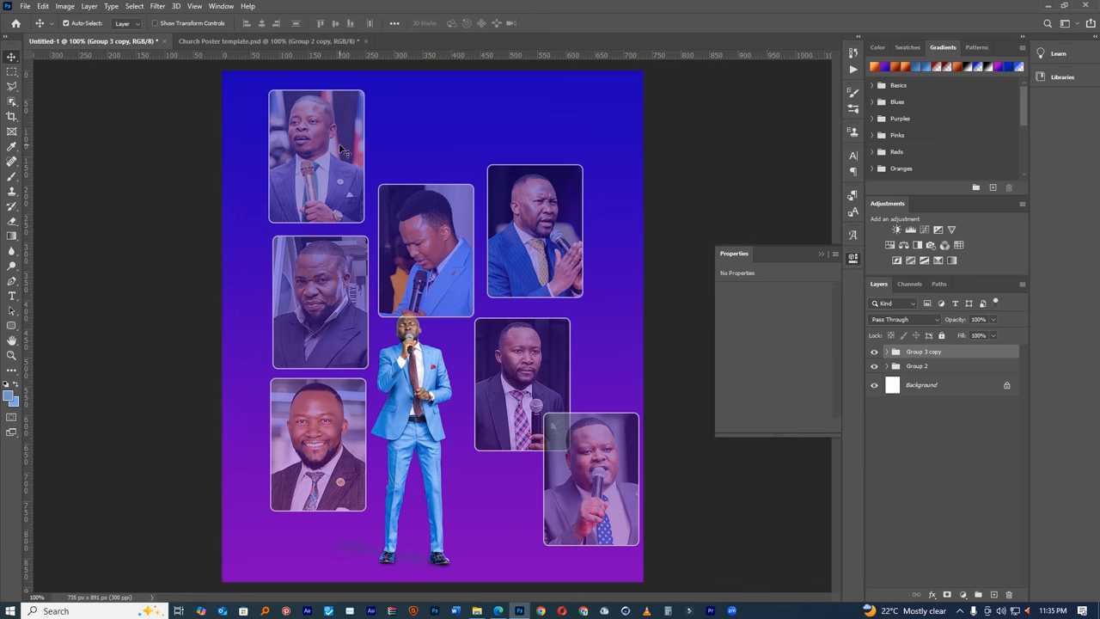
# - Hide every subgroup from Group 1 copy 5 down to Group 1 inside Group 3 copy
pyautogui.click(341, 150)
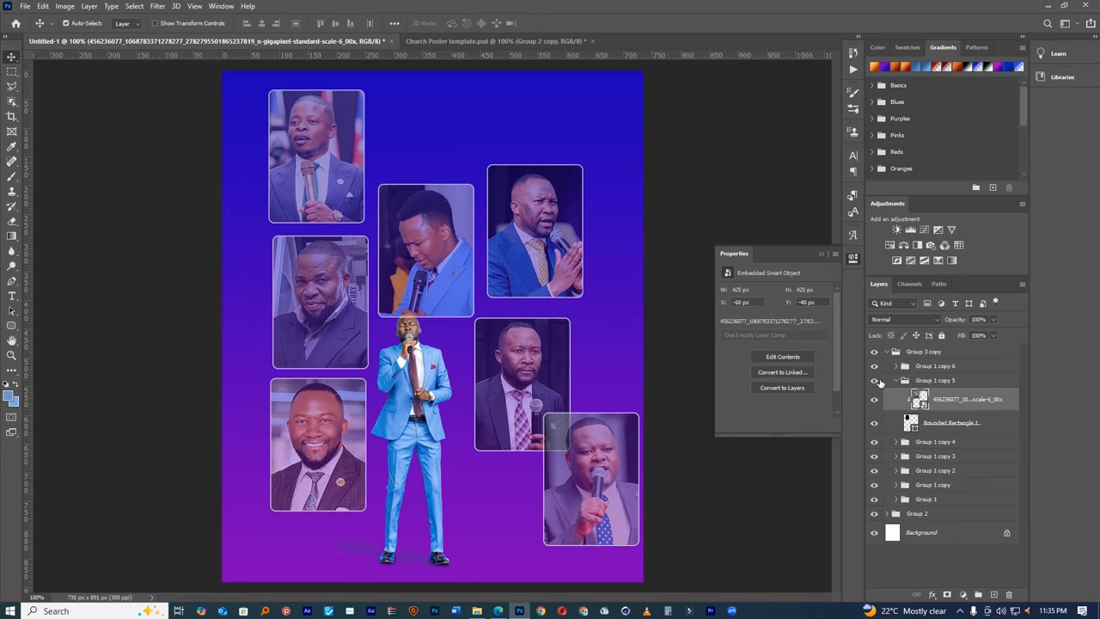
pyautogui.click(896, 380)
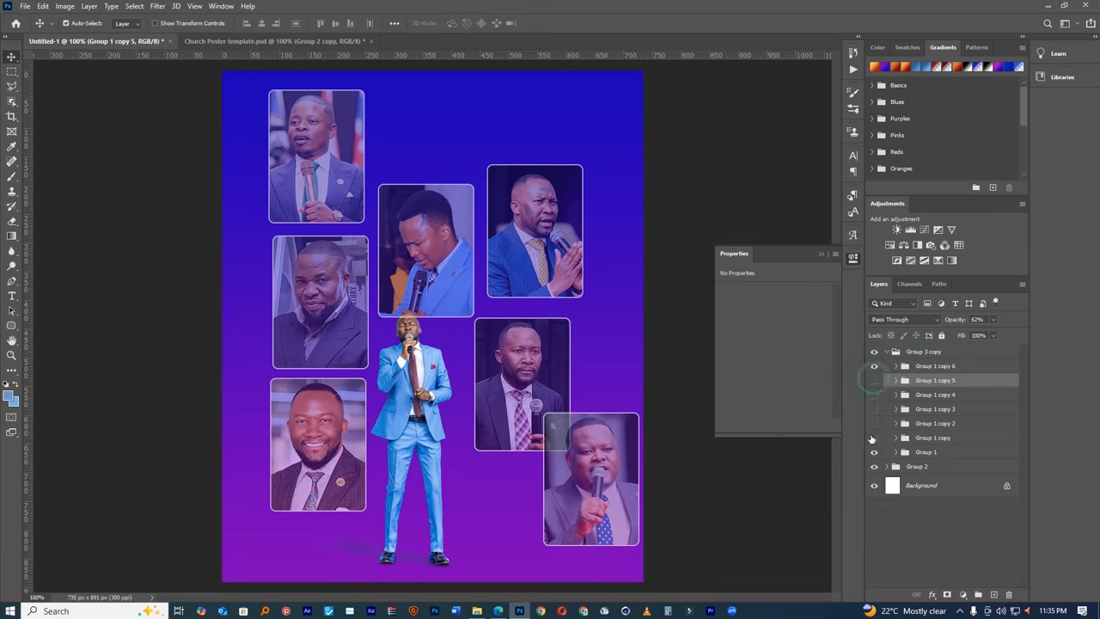
pyautogui.moveTo(871, 439); pyautogui.dragTo(873, 441)
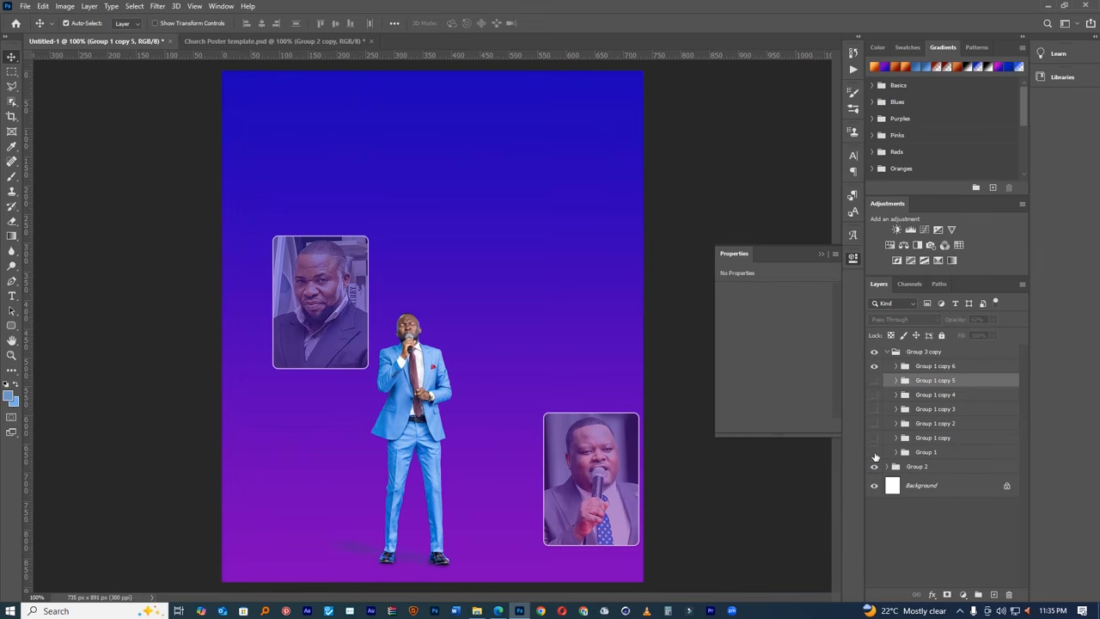
pyautogui.click(874, 452)
# - Draw a black rounded rectangle about 173 × 246 px with a 10 px radius above the standing man
pyautogui.click(12, 327)
pyautogui.rightClick(12, 327)
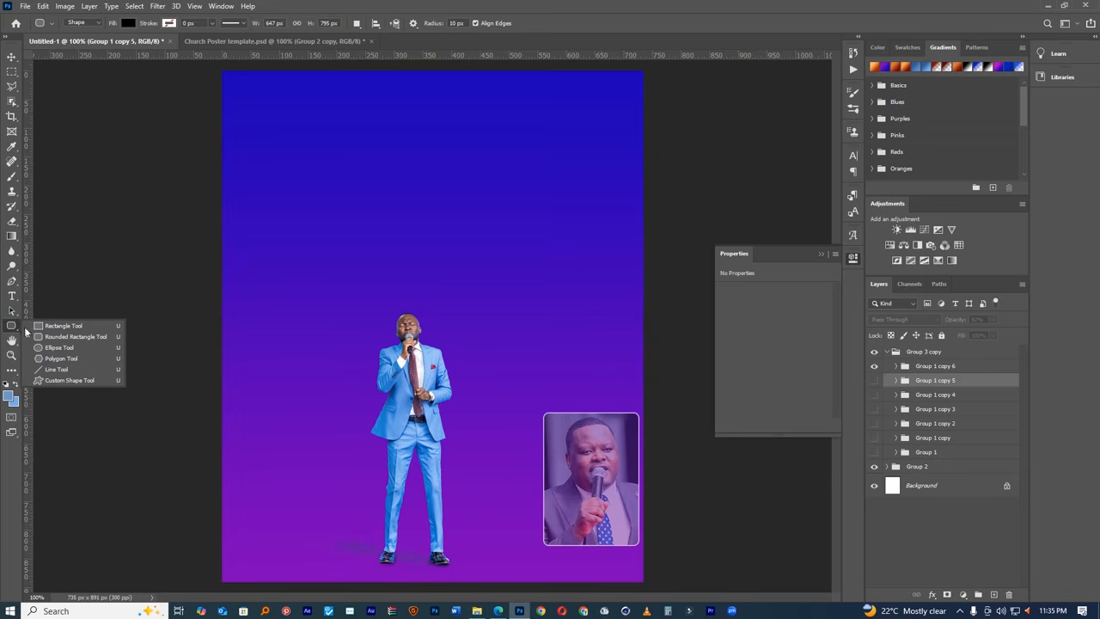
pyautogui.click(80, 339)
pyautogui.moveTo(312, 158); pyautogui.dragTo(416, 302)
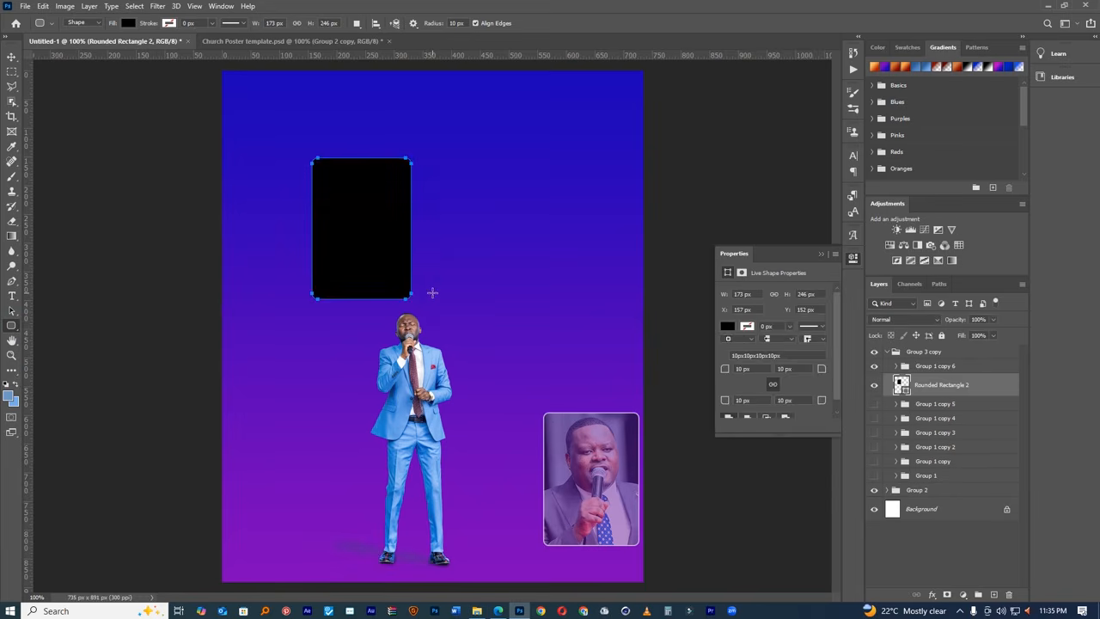
# - Set the rounded rectangle's stroke colour to white in its live shape properties
pyautogui.click(746, 327)
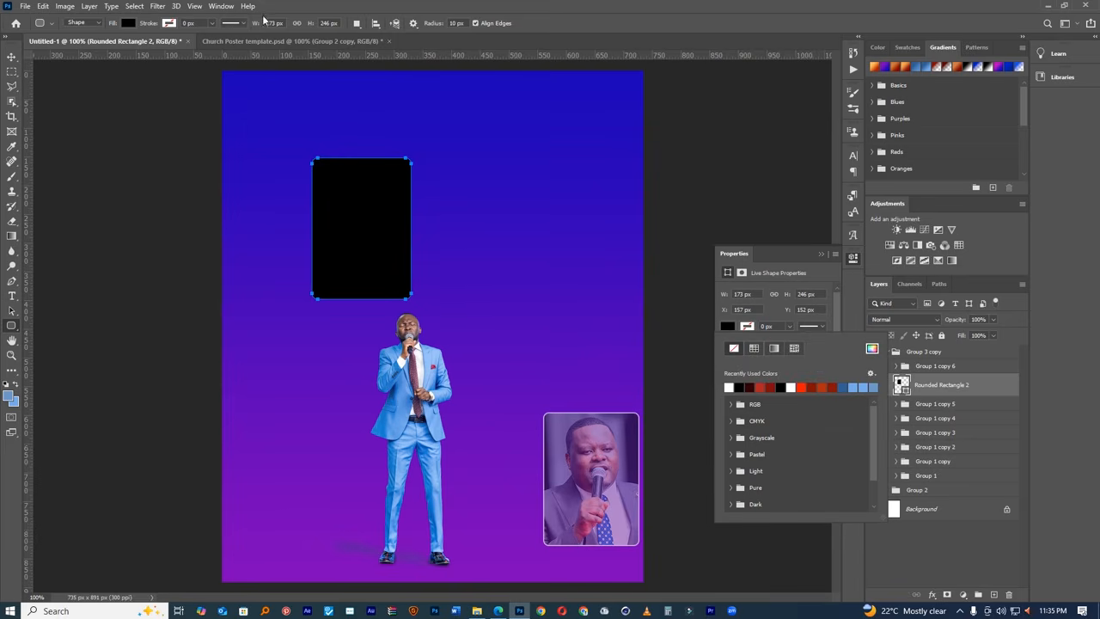
pyautogui.click(221, 7)
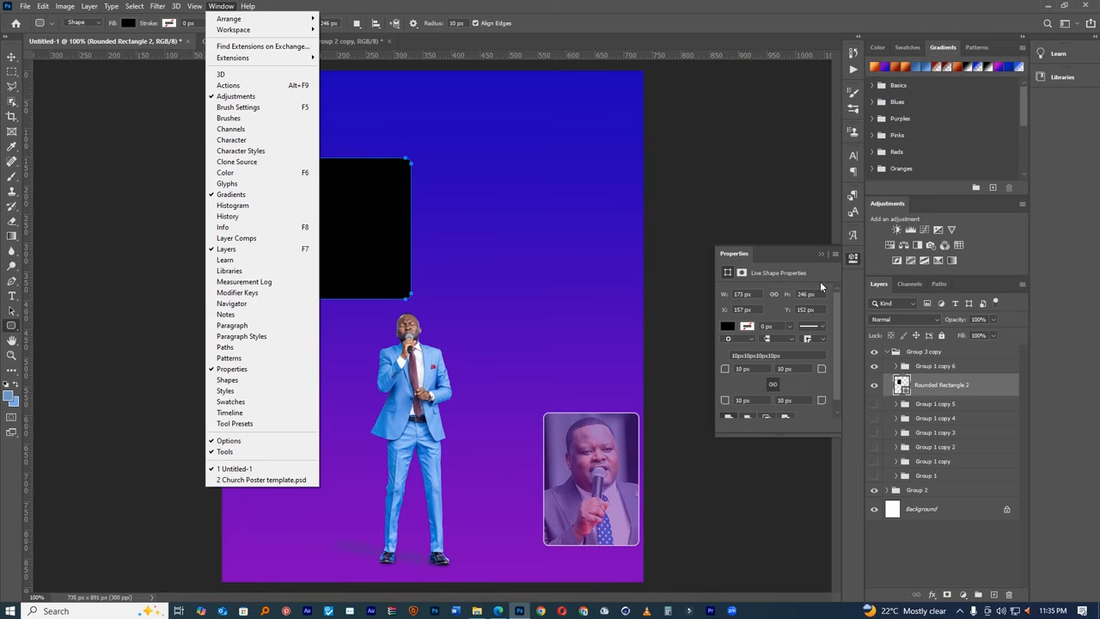
pyautogui.click(851, 258)
pyautogui.click(851, 258)
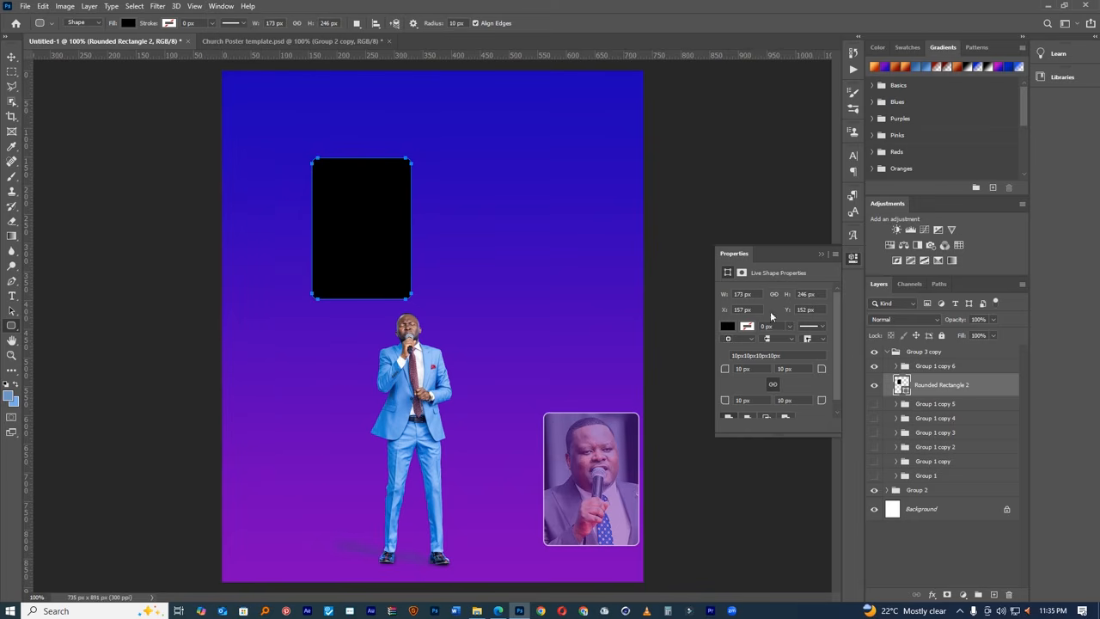
pyautogui.click(747, 326)
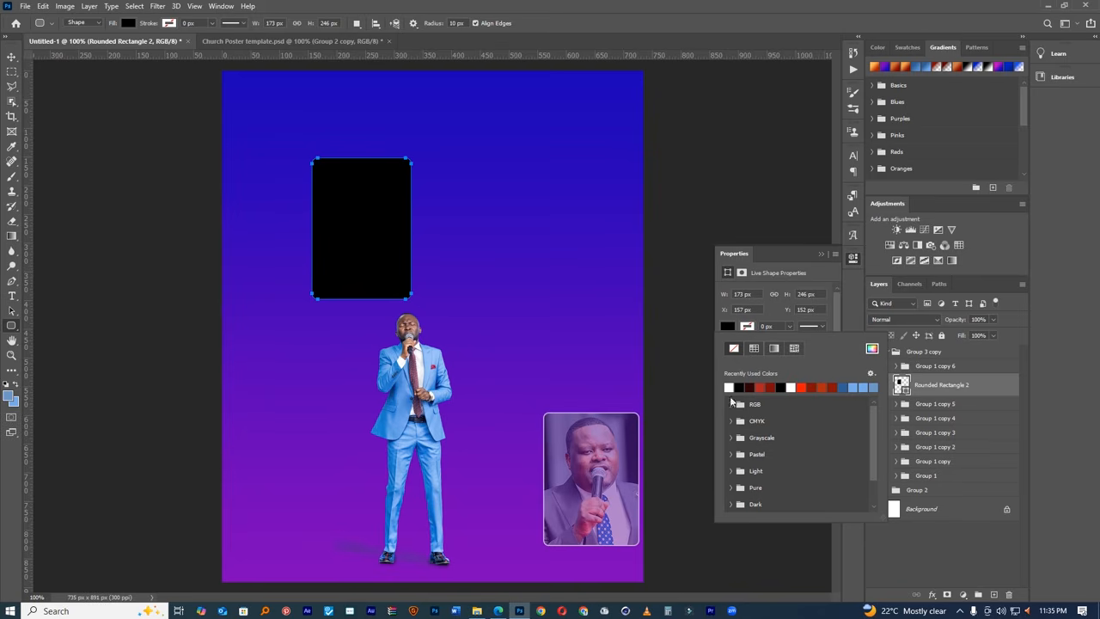
pyautogui.click(730, 386)
# - Set the rounded rectangle's stroke width to about 0.95 px
pyautogui.click(789, 325)
pyautogui.moveTo(780, 341); pyautogui.dragTo(784, 343)
pyautogui.click(791, 340)
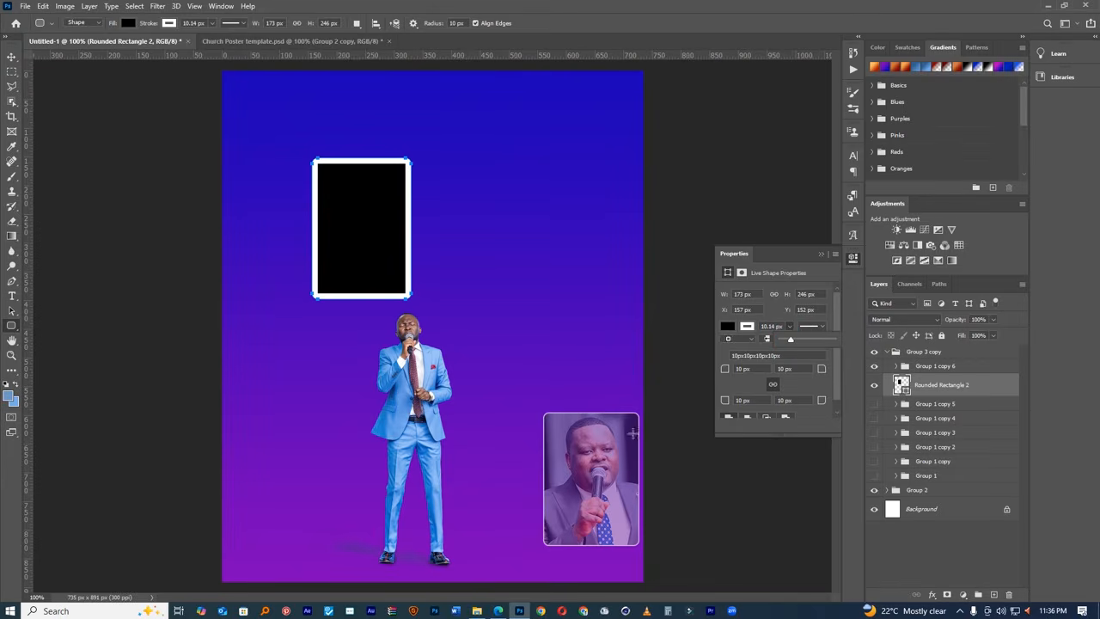
pyautogui.click(789, 340)
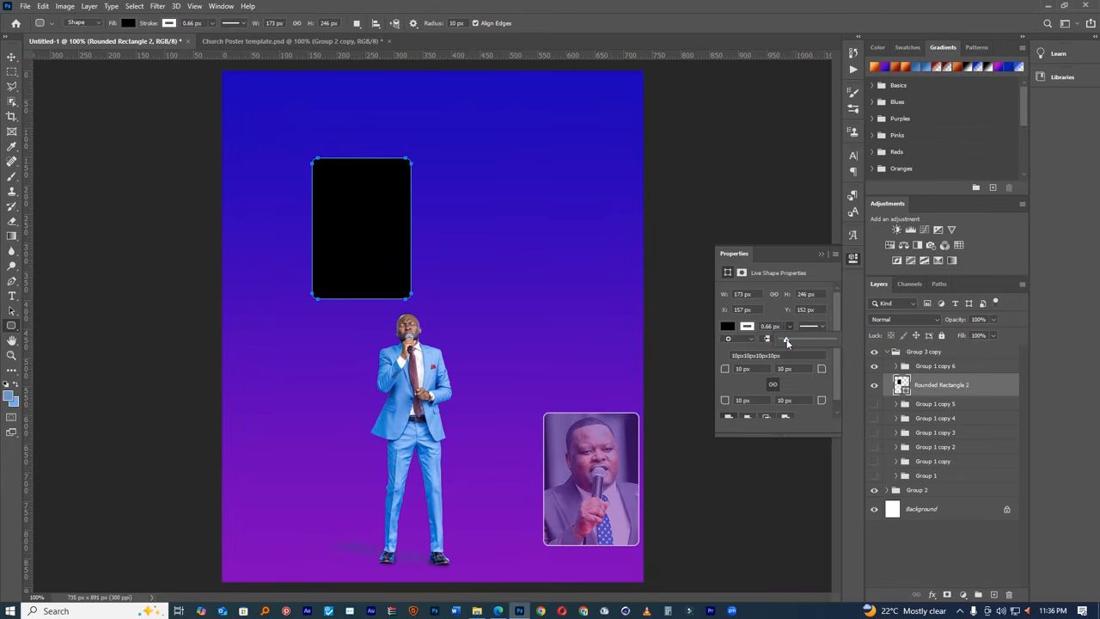
pyautogui.moveTo(789, 340); pyautogui.dragTo(791, 342)
pyautogui.click(791, 341)
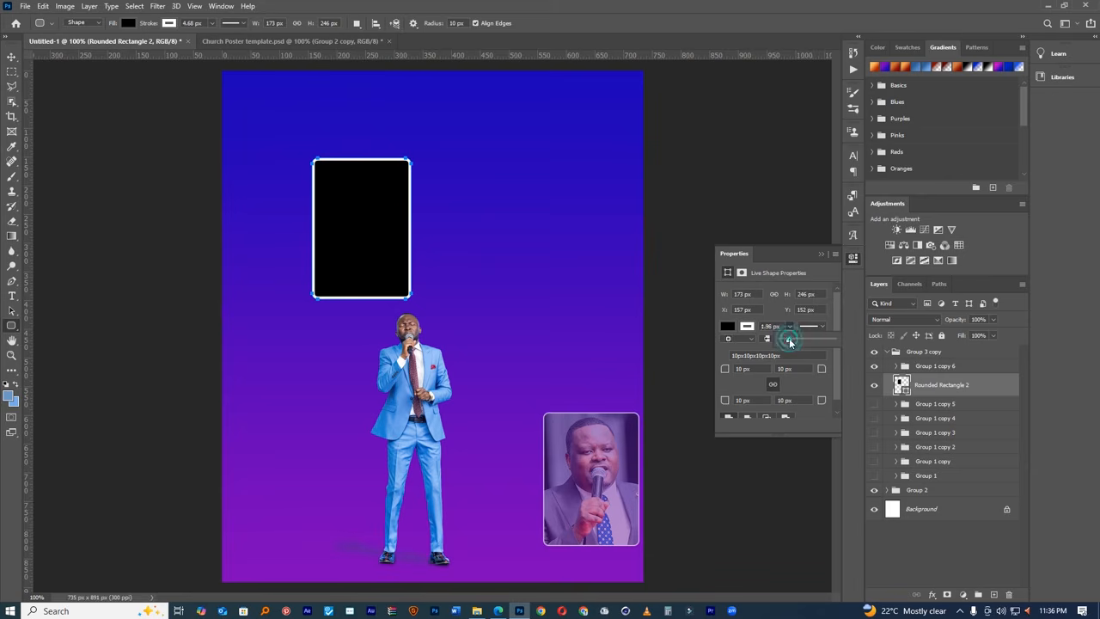
pyautogui.click(789, 341)
pyautogui.click(789, 341)
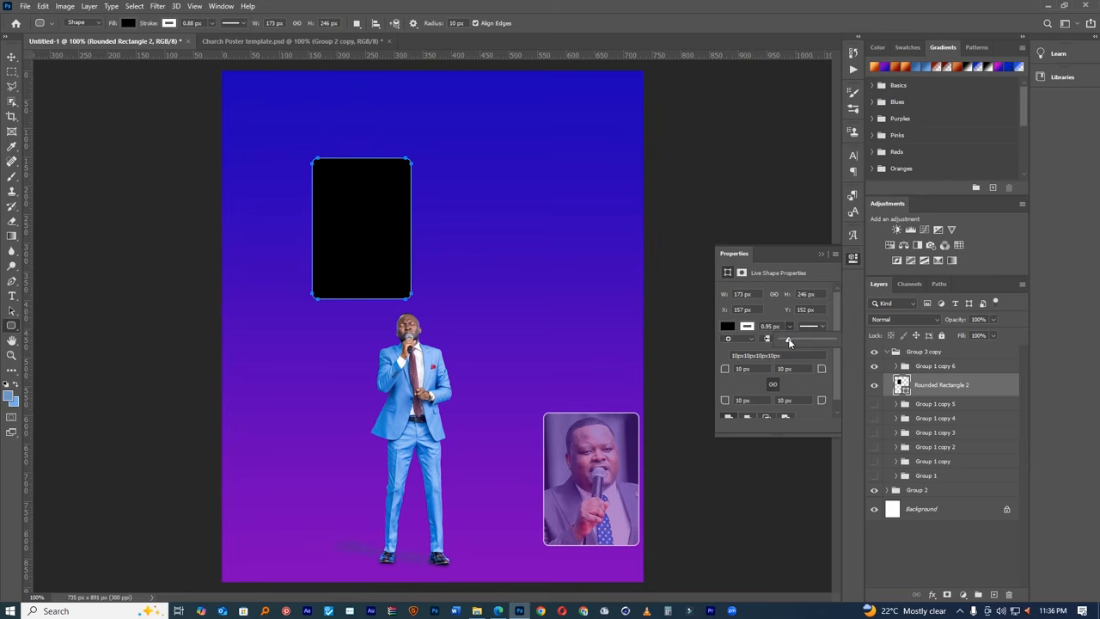
# - Place the Pictures folder photo of the smiling man in a striped tie directly above the rounded rectangle layer
pyautogui.click(477, 611)
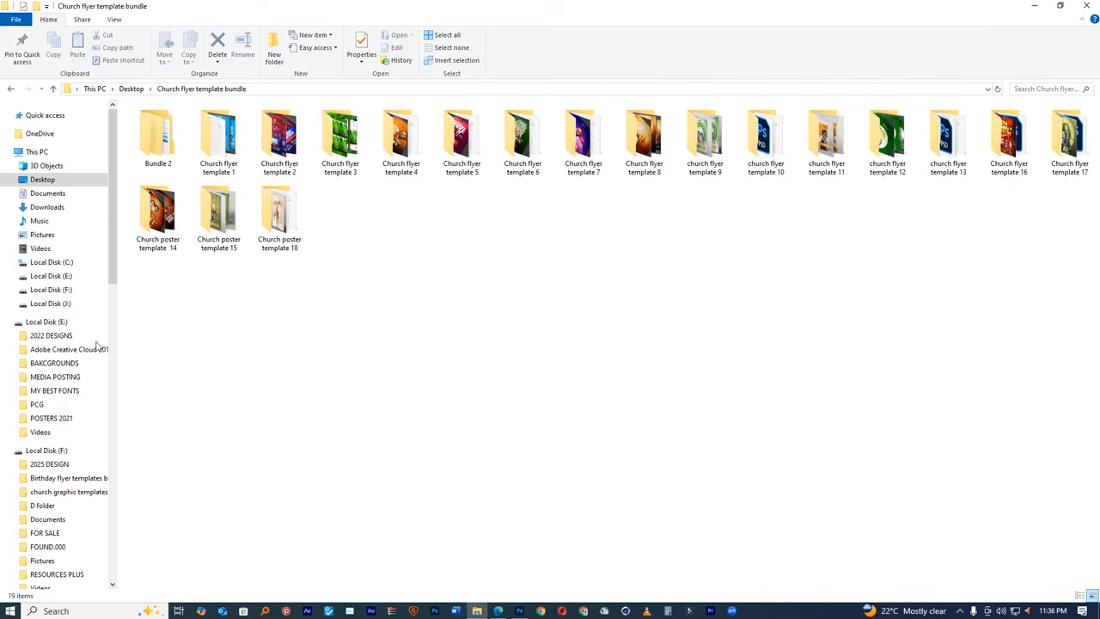
pyautogui.click(45, 235)
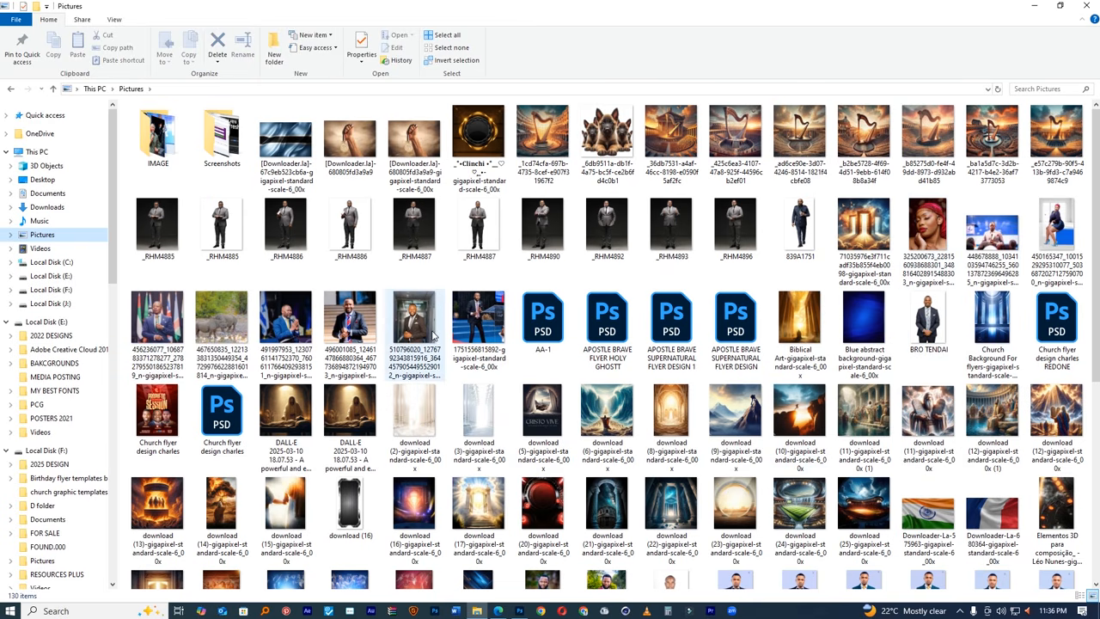
pyautogui.click(350, 324)
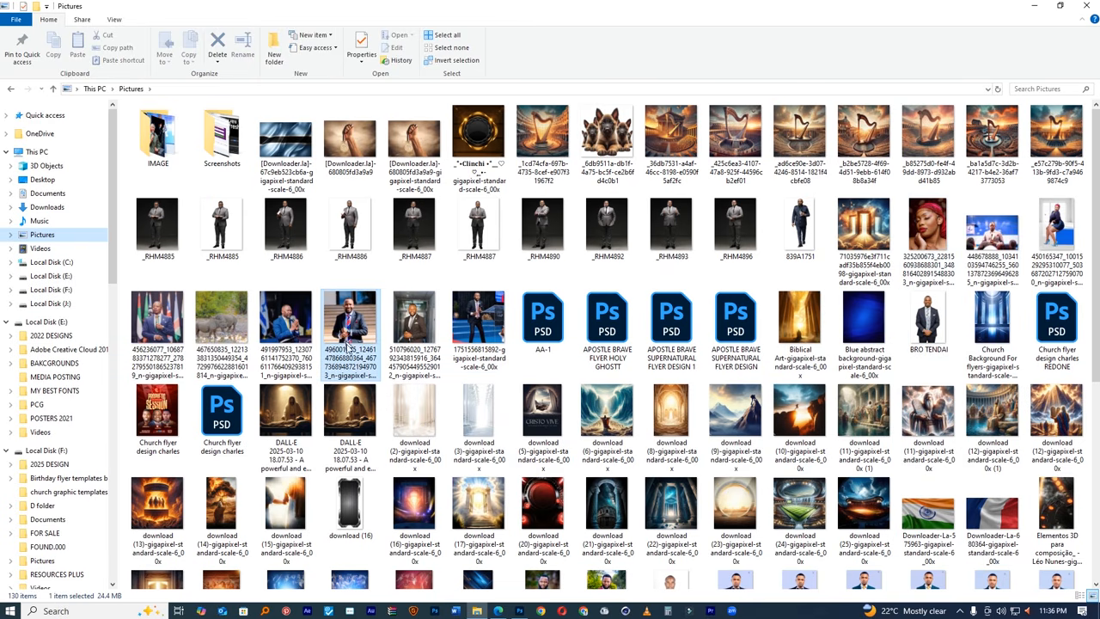
pyautogui.moveTo(351, 325); pyautogui.dragTo(501, 329)
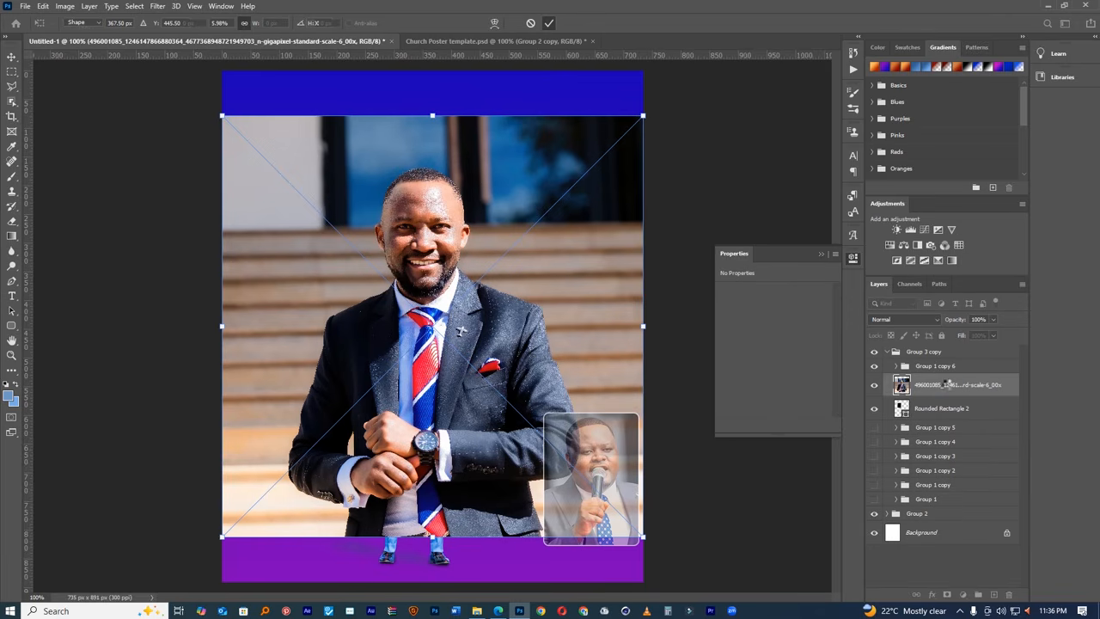
pyautogui.press('Return')
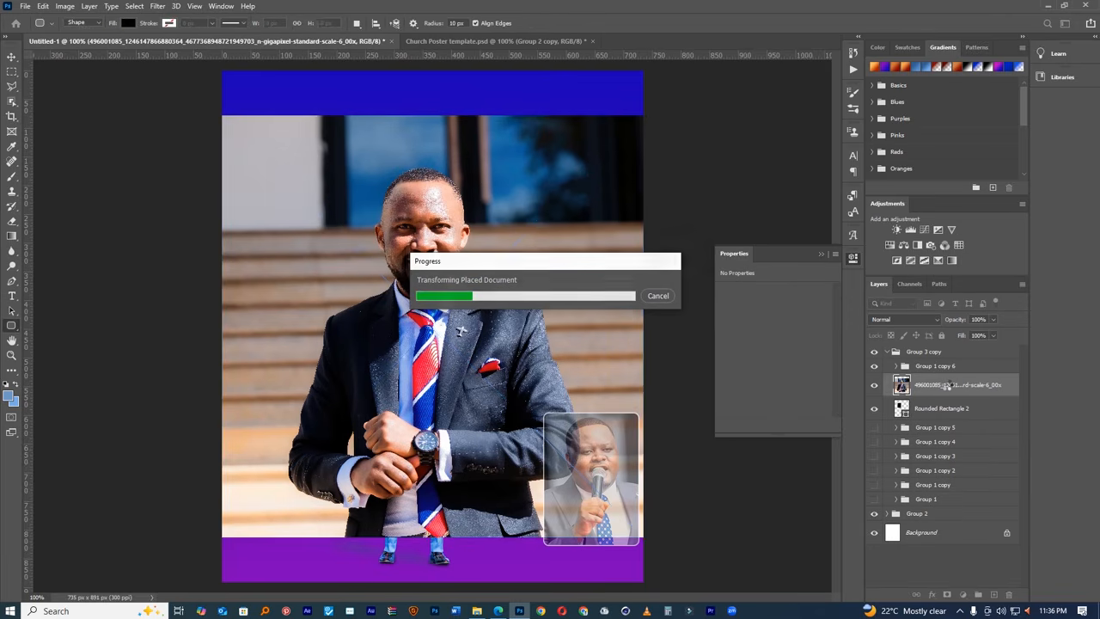
# - Clip the placed photo to the rounded rectangle and move it so the face fills the frame
pyautogui.rightClick(946, 385)
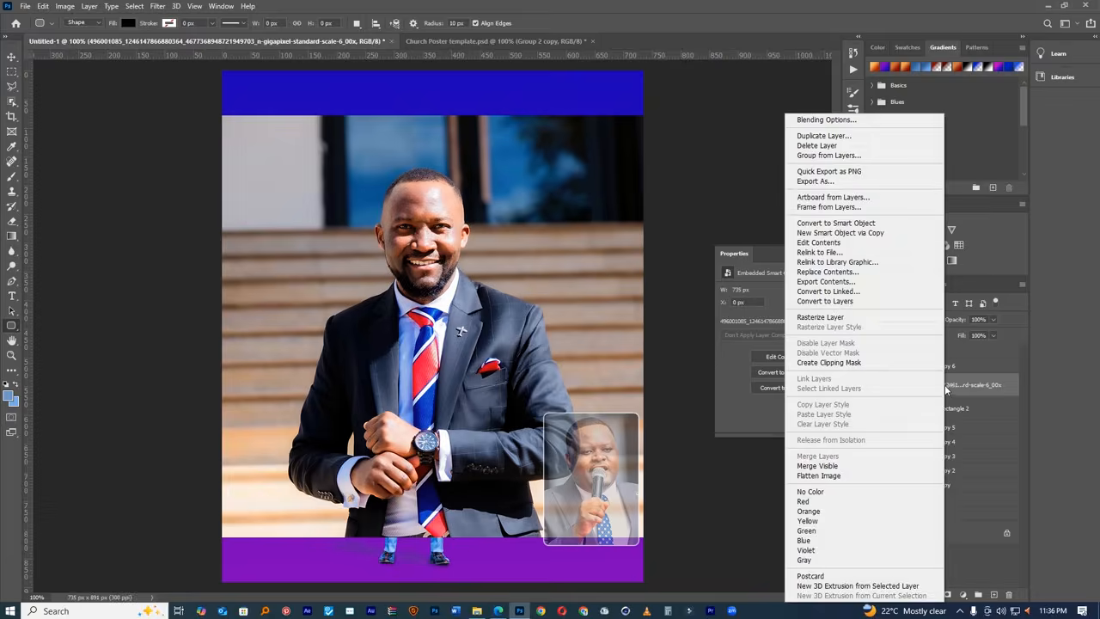
pyautogui.click(829, 365)
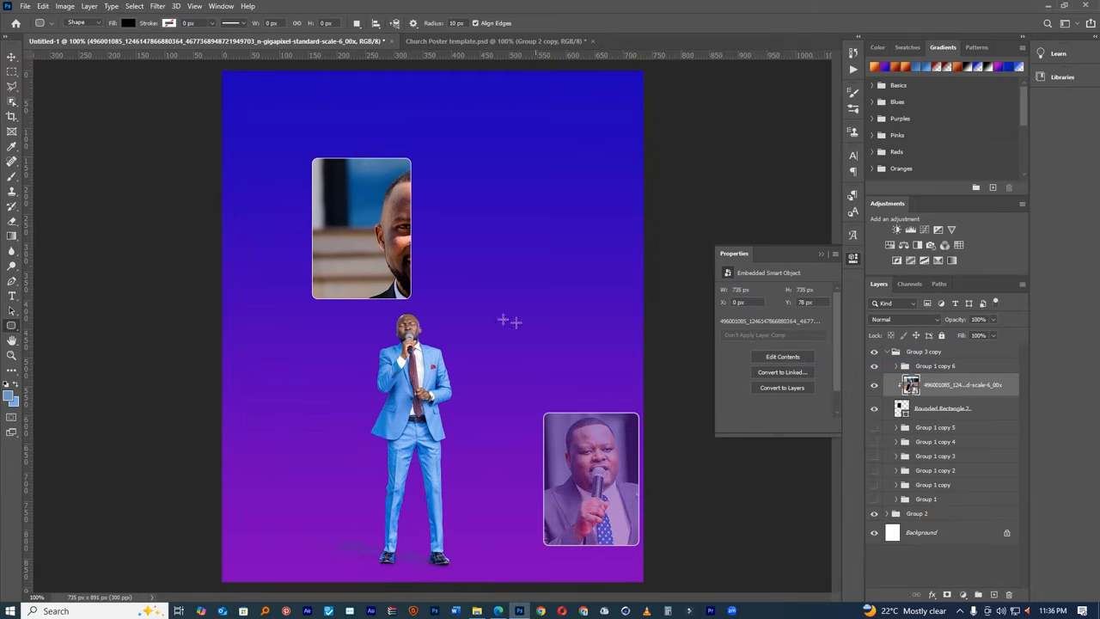
pyautogui.click(12, 58)
pyautogui.moveTo(365, 199); pyautogui.dragTo(316, 191)
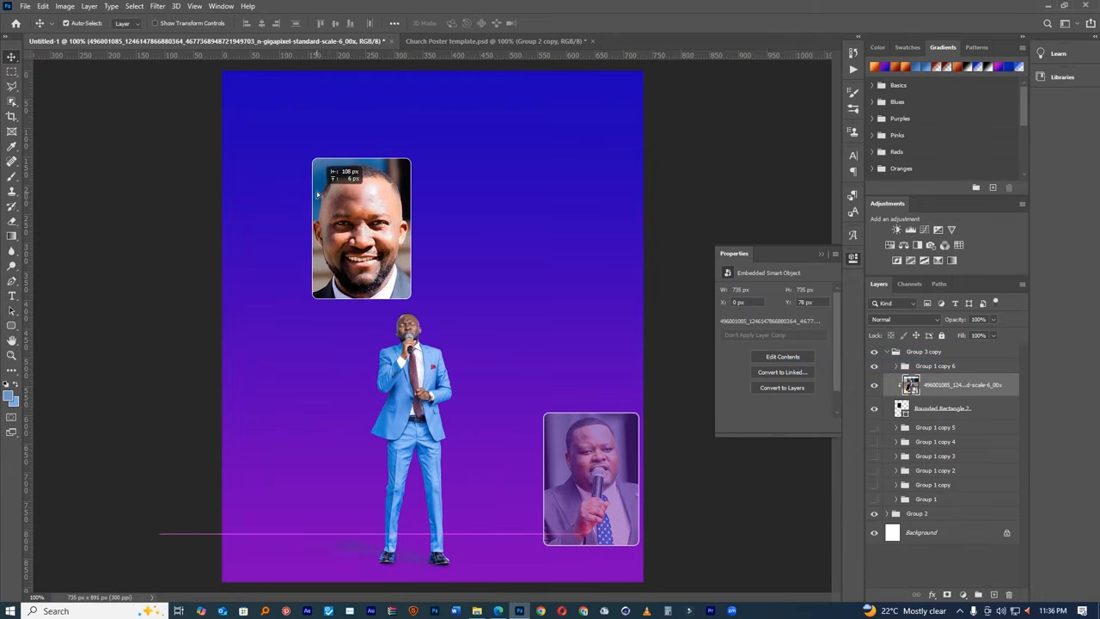
# - Group the clipped photo with its rounded rectangle and lower the group's opacity to 74%, similar to Group 1 copy 6
pyautogui.click(606, 494)
pyautogui.click(918, 367)
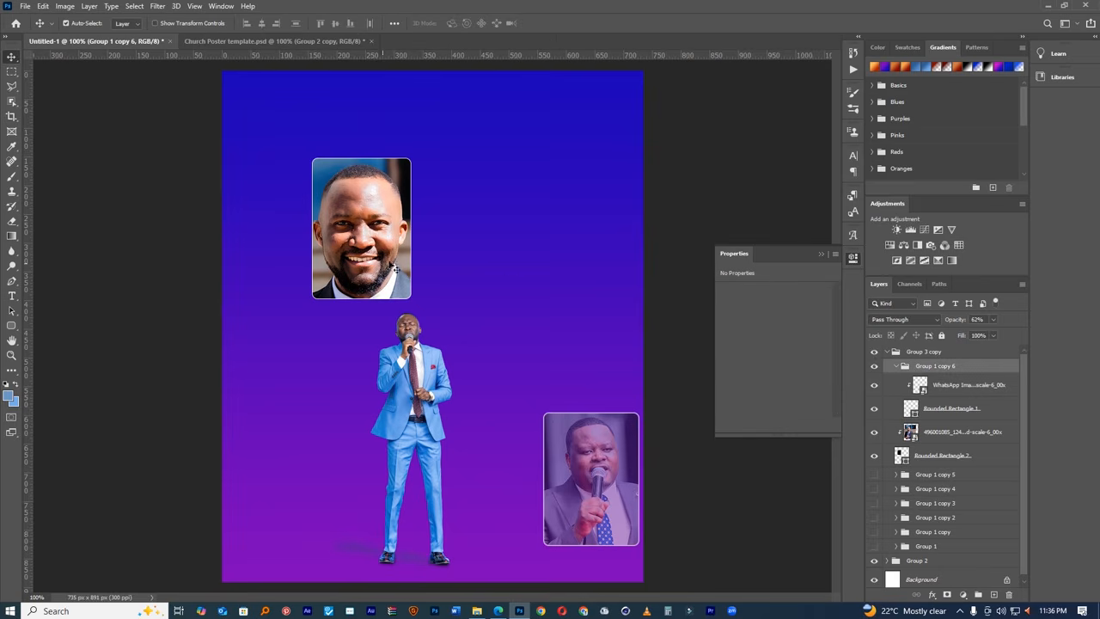
pyautogui.click(896, 366)
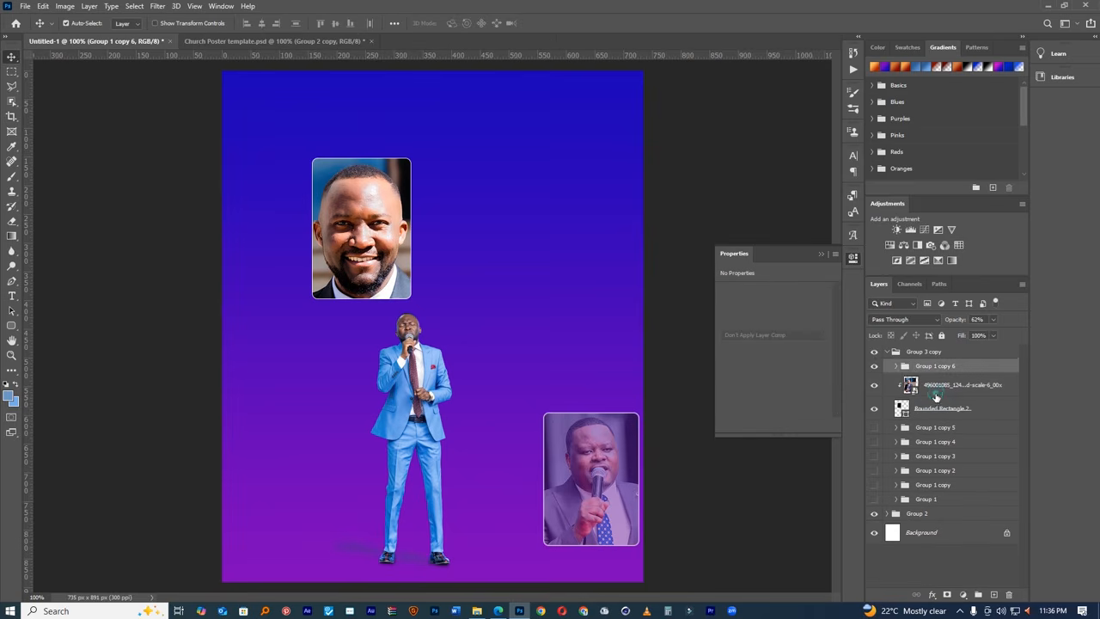
pyautogui.click(938, 385)
pyautogui.keyDown('shift'); pyautogui.click(945, 409); pyautogui.keyUp('shift')
pyautogui.hotkey('ctrl', 'g')
pyautogui.moveTo(959, 319)
pyautogui.mouseDown()
pyautogui.moveTo(928, 322)
pyautogui.moveTo(973, 320)
pyautogui.mouseUp()
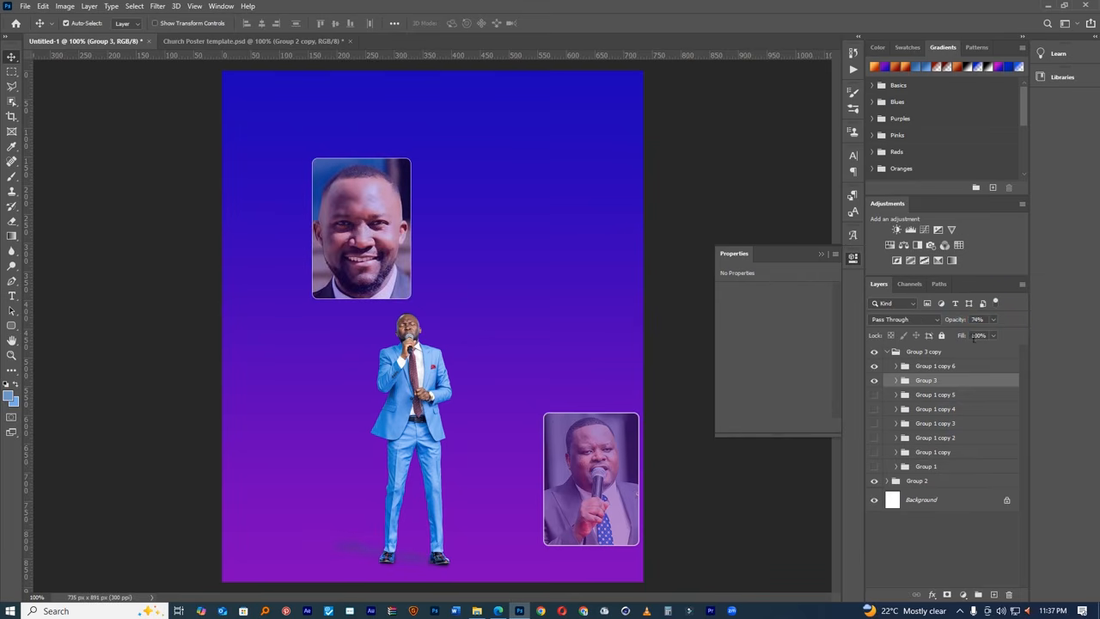
# - Delete the new photo card group and show all the original subgroups of Group 3 copy
pyautogui.press('Delete')
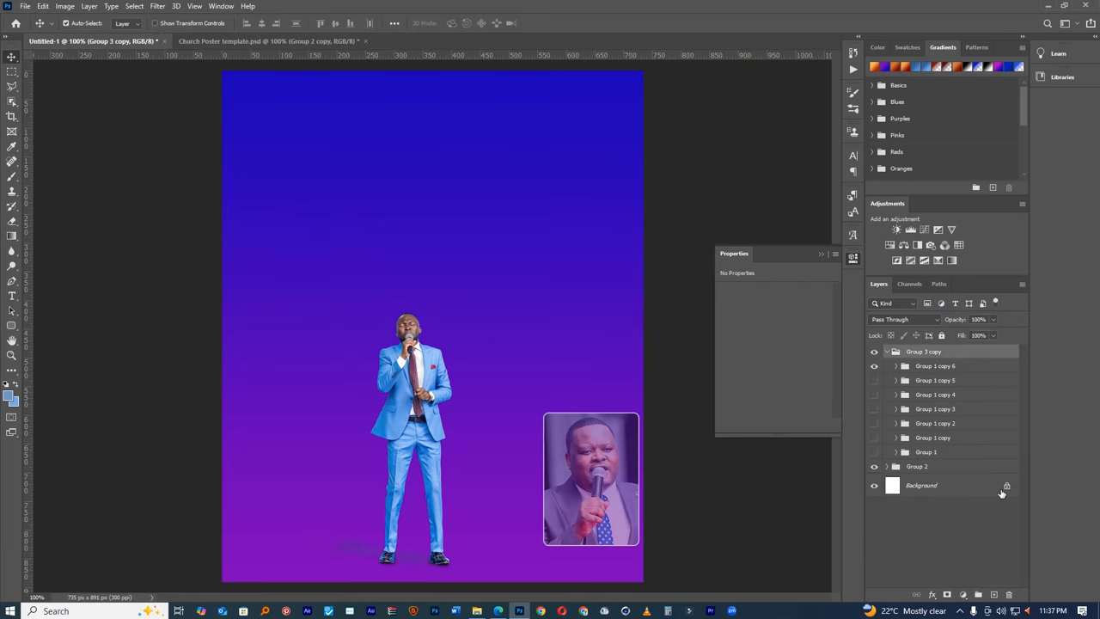
pyautogui.click(874, 366)
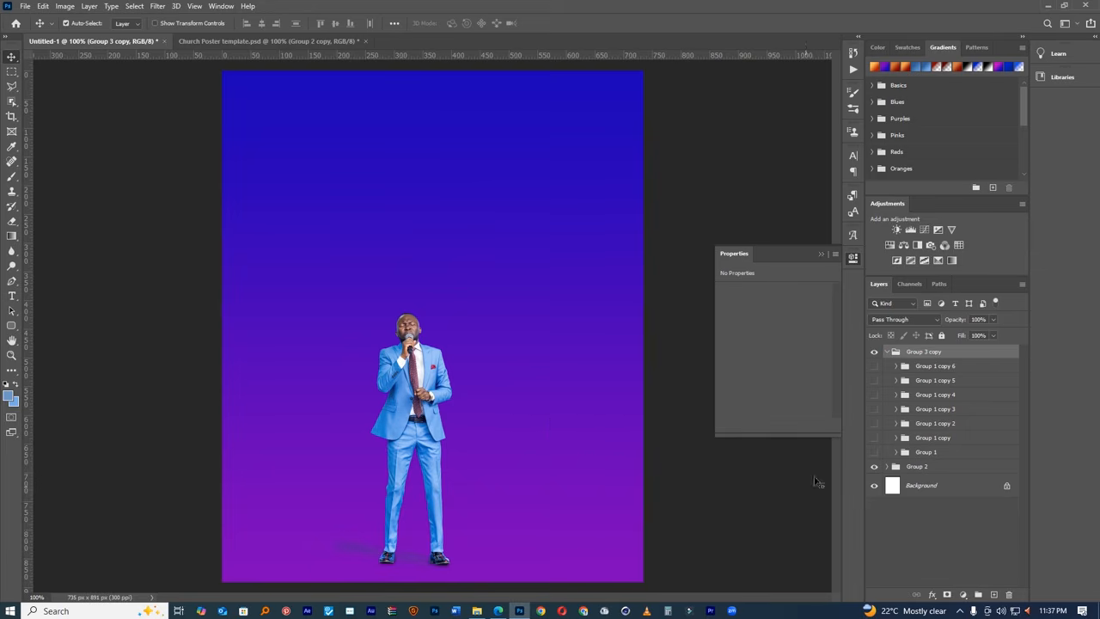
pyautogui.click(886, 352)
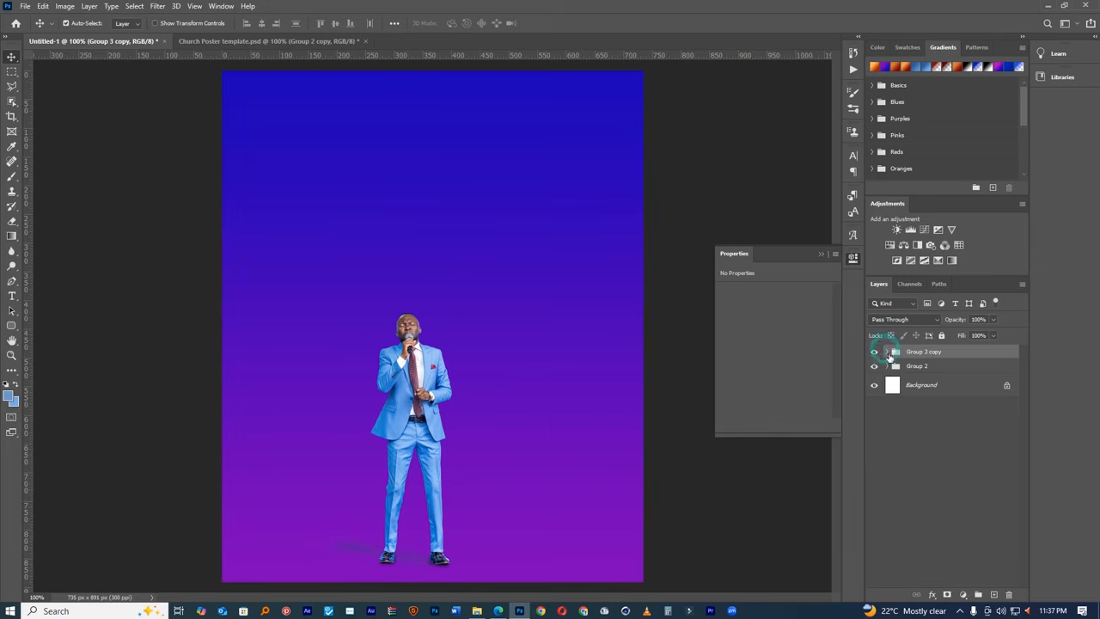
pyautogui.click(887, 352)
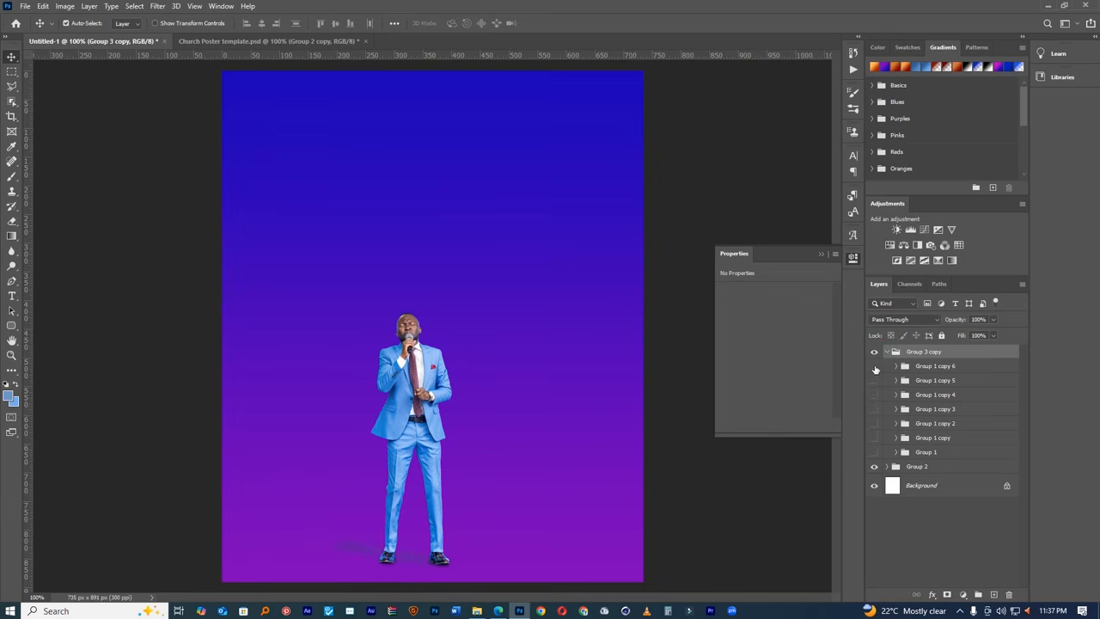
pyautogui.click(875, 451)
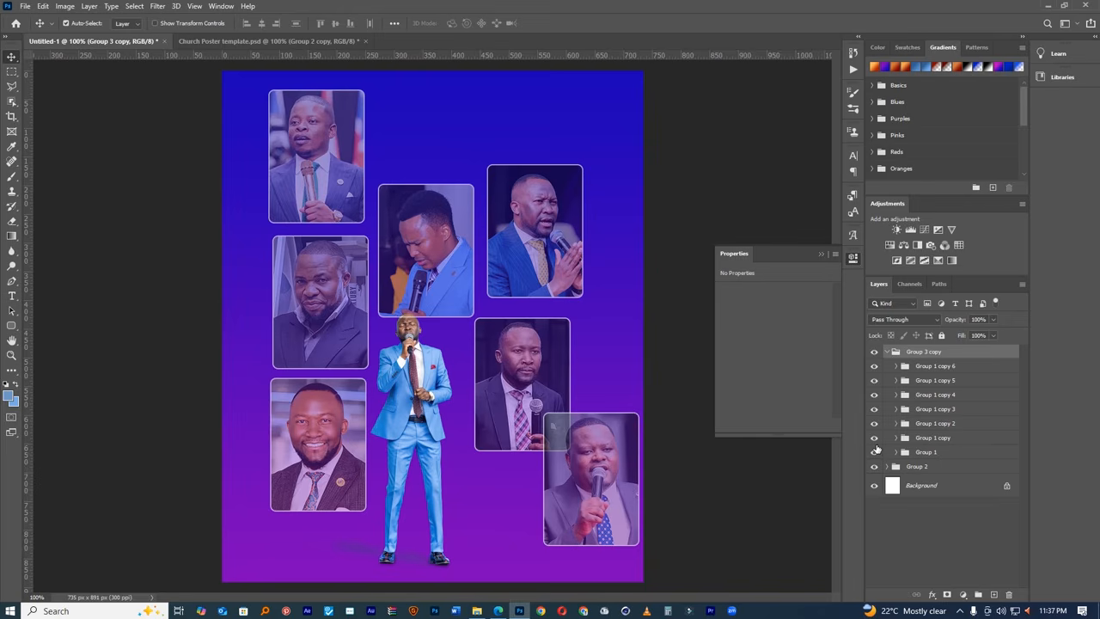
# - Duplicate the Group 3 copy group and hide the original
pyautogui.click(886, 352)
pyautogui.hotkey('ctrl', 'j')
pyautogui.click(874, 365)
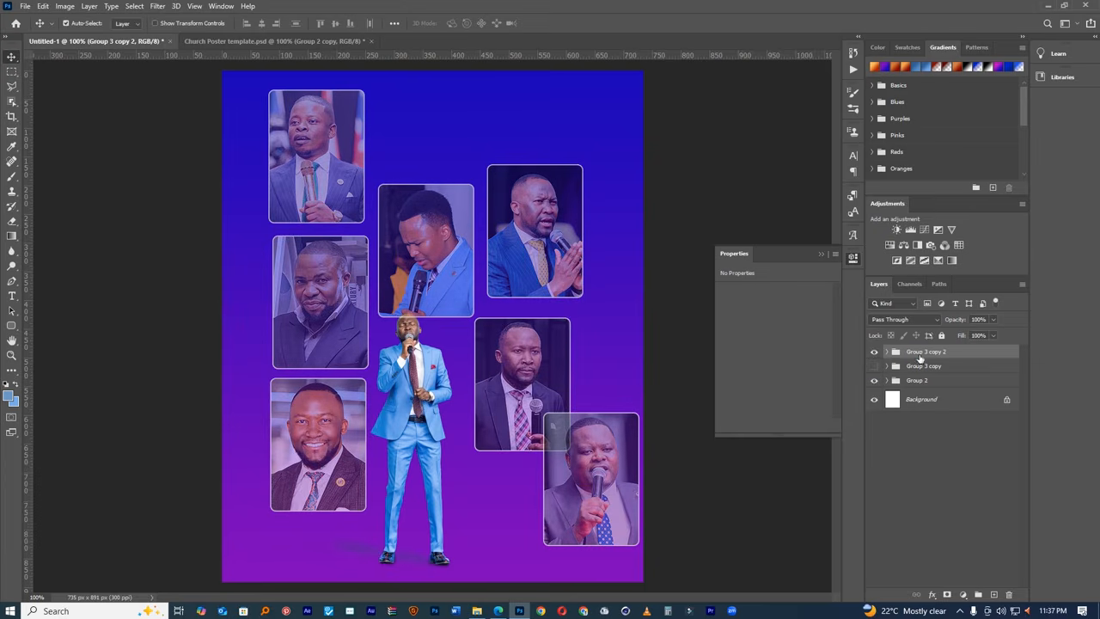
# - Raise the opacity of the Group 3 copy 2 subgroups from Group 1 copy 6 down to Group 1 copy to 100%
pyautogui.keyDown('ctrl'); pyautogui.click(934, 354); pyautogui.keyUp('ctrl')
pyautogui.click(941, 354)
pyautogui.click(887, 353)
pyautogui.click(936, 366)
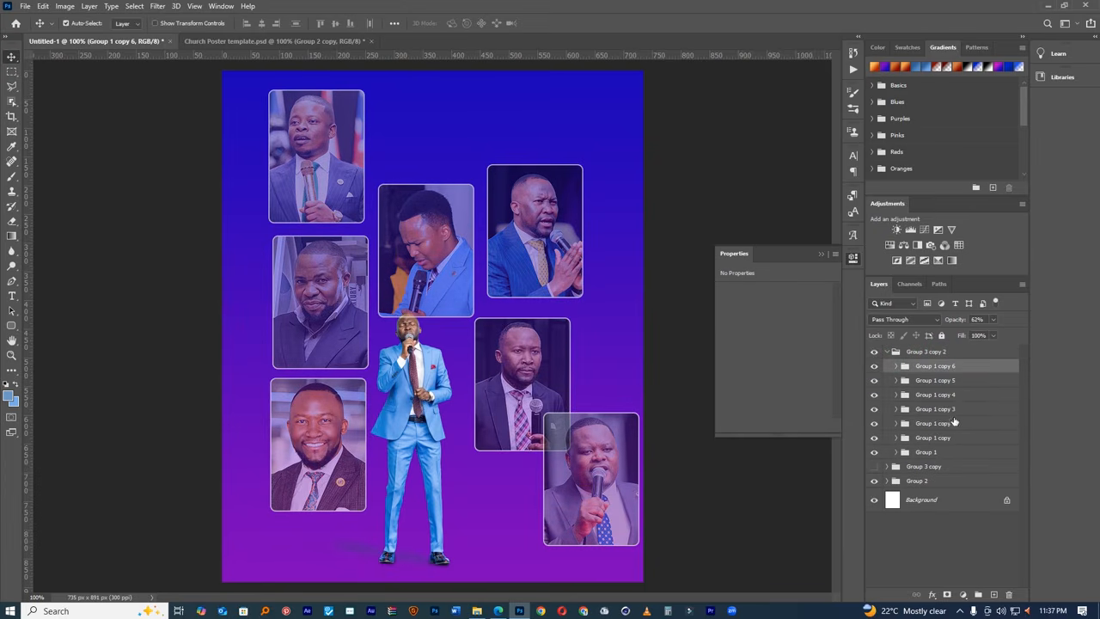
pyautogui.keyDown('shift'); pyautogui.click(949, 438); pyautogui.keyUp('shift')
pyautogui.moveTo(955, 321); pyautogui.dragTo(1072, 333)
# - Merge Group 1 copy 6, Group 1 copy 5 and Group 1 copy 4 each into a single layer
pyautogui.click(922, 369)
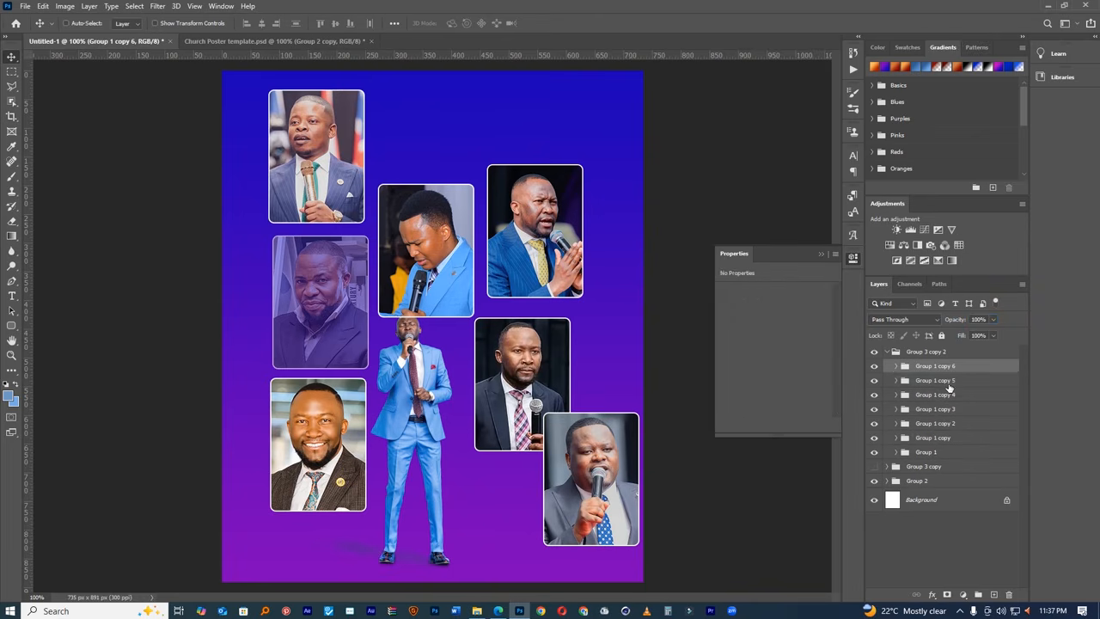
pyautogui.hotkey('ctrl', 'e')
pyautogui.click(925, 391)
pyautogui.hotkey('ctrl', 'e')
pyautogui.click(924, 411)
pyautogui.hotkey('ctrl', 'e')
# - Merge Group 1 copy 3 and Group 1 copy 2 each into one layer, and merge Group 1 copy down with Group 1
pyautogui.click(922, 439)
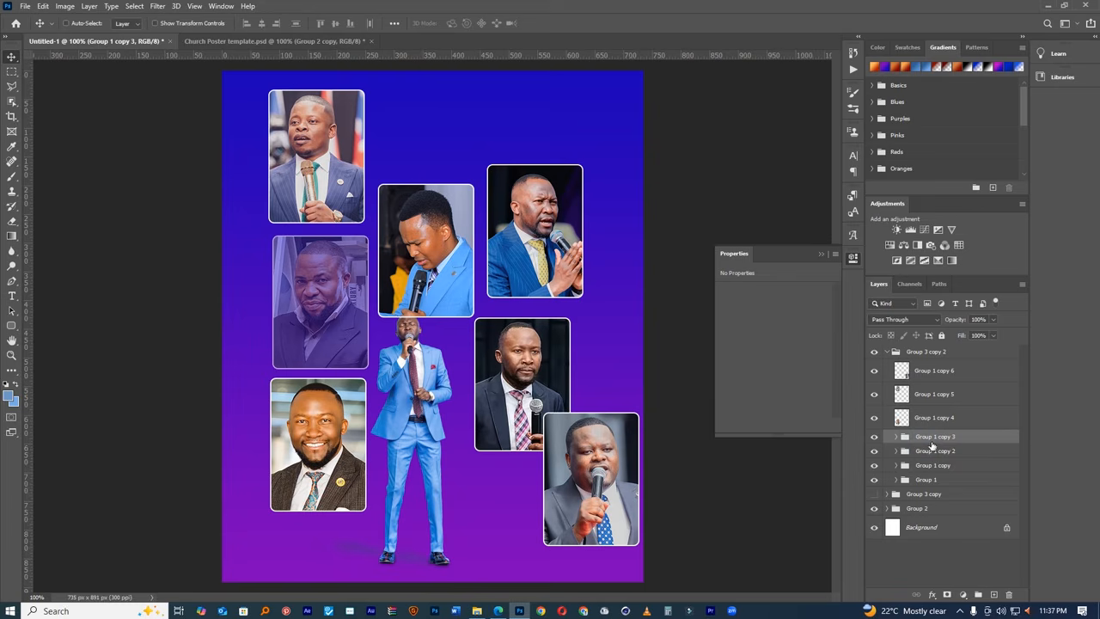
pyautogui.hotkey('ctrl', 'e')
pyautogui.click(923, 461)
pyautogui.hotkey('ctrl', 'e')
pyautogui.click(924, 486)
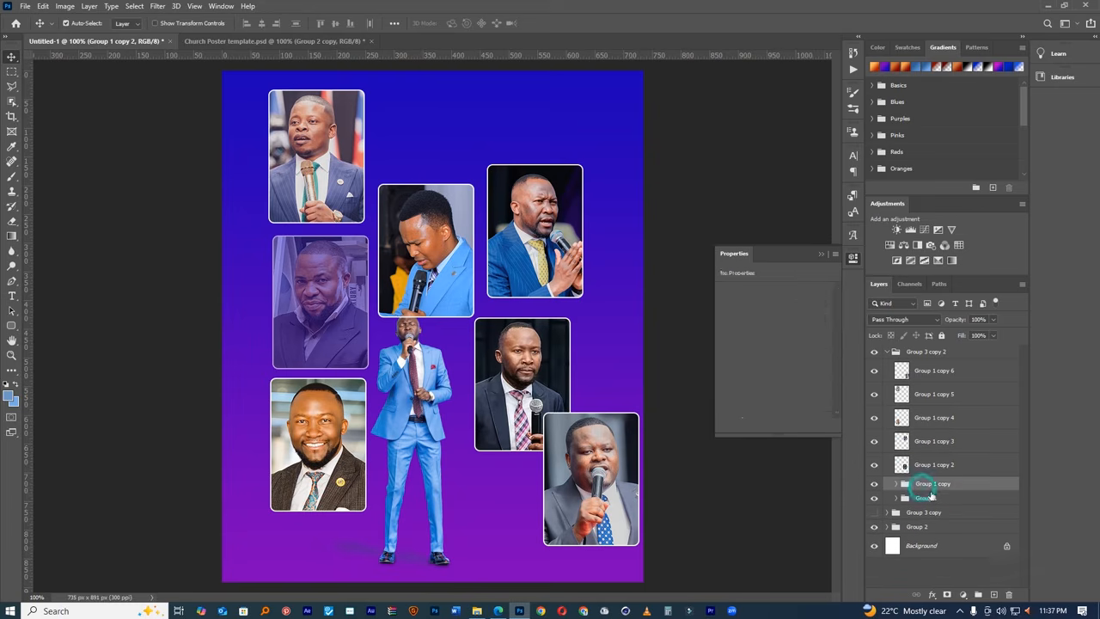
pyautogui.hotkey('ctrl', 'e')
pyautogui.hotkey('ctrl', 'e')
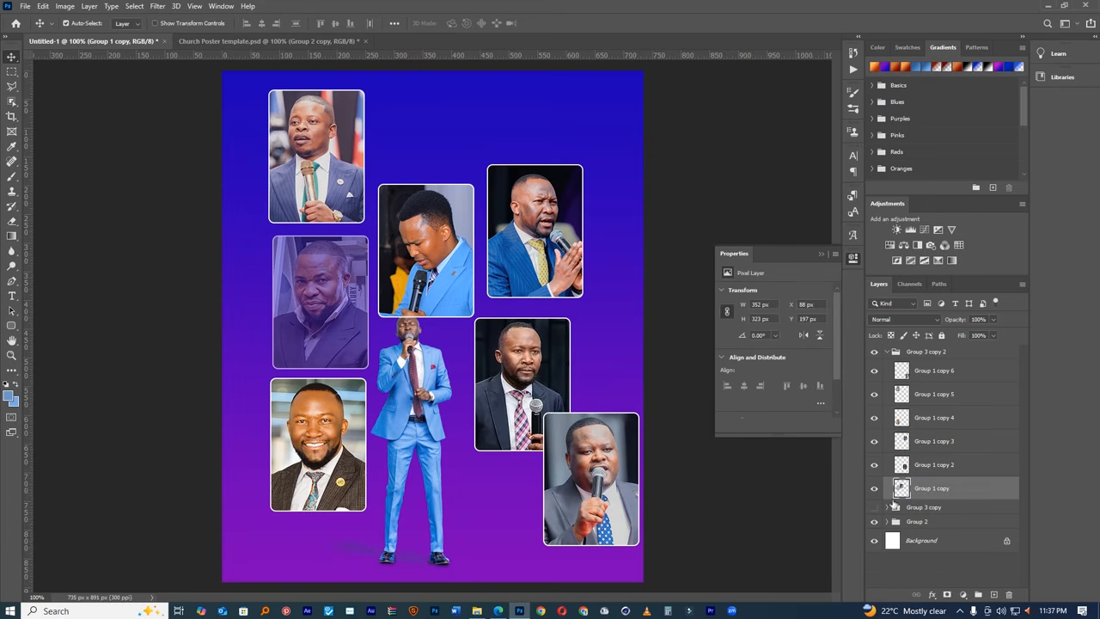
pyautogui.click(890, 353)
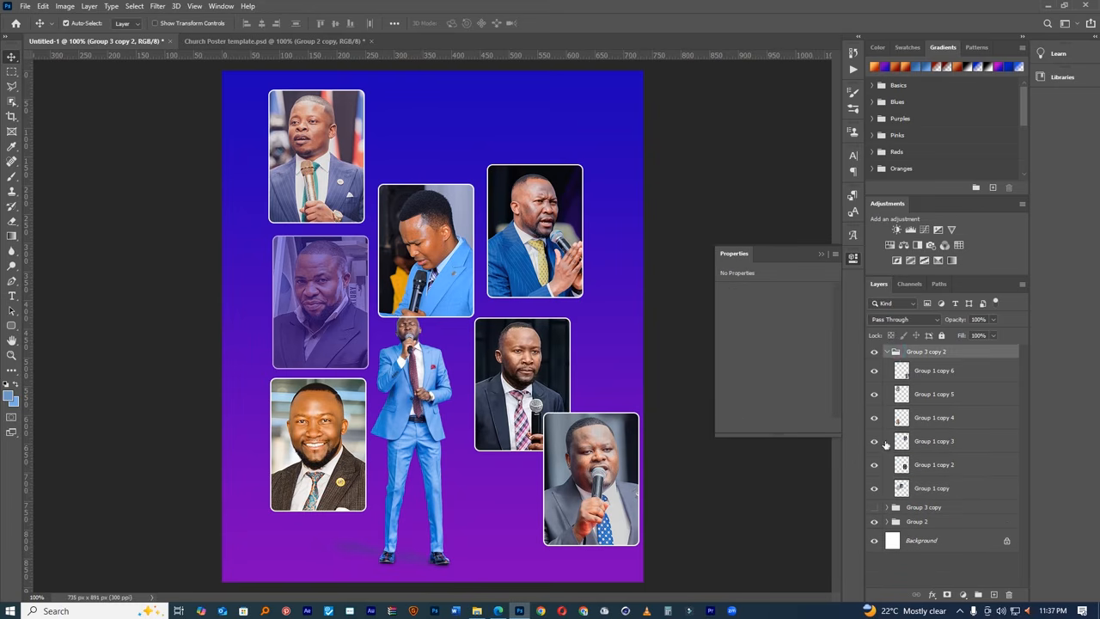
pyautogui.click(887, 353)
pyautogui.click(886, 353)
# - Convert the merged Group 1 copy 6, Group 1 copy 5 and Group 1 copy 4 layers into separate smart objects
pyautogui.click(937, 377)
pyautogui.rightClick(940, 375)
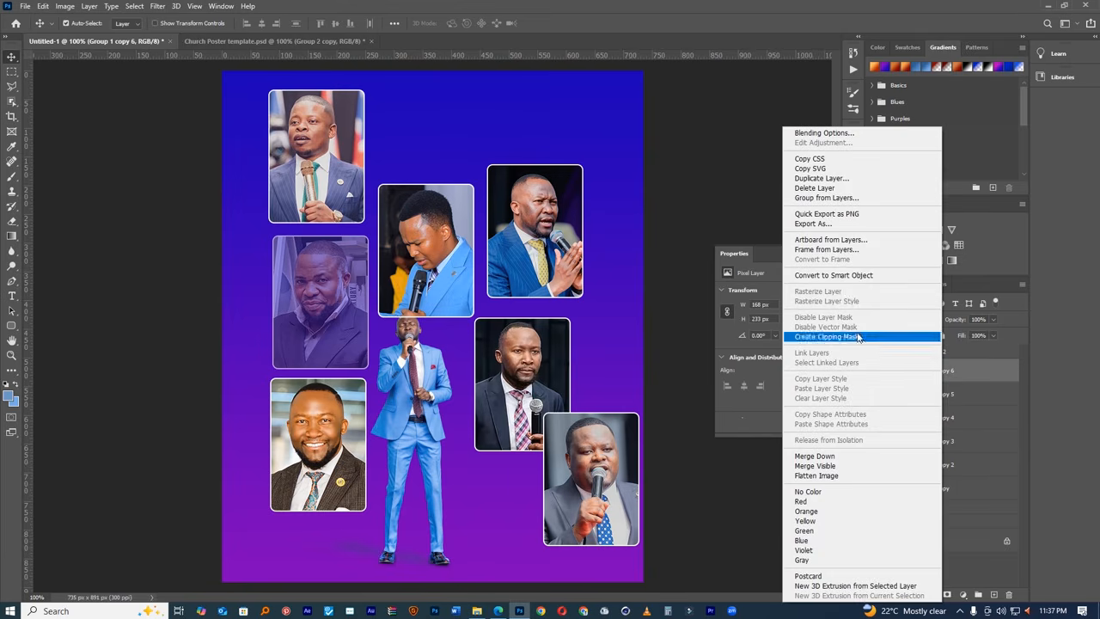
pyautogui.click(847, 275)
pyautogui.click(936, 394)
pyautogui.rightClick(936, 393)
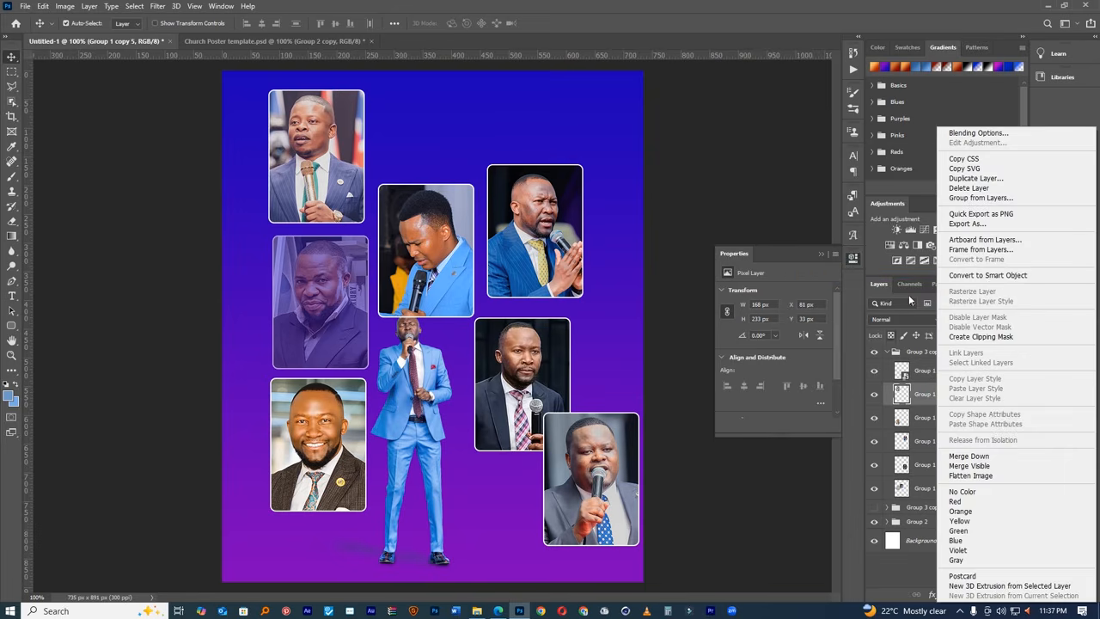
pyautogui.click(987, 275)
pyautogui.click(937, 417)
pyautogui.rightClick(936, 417)
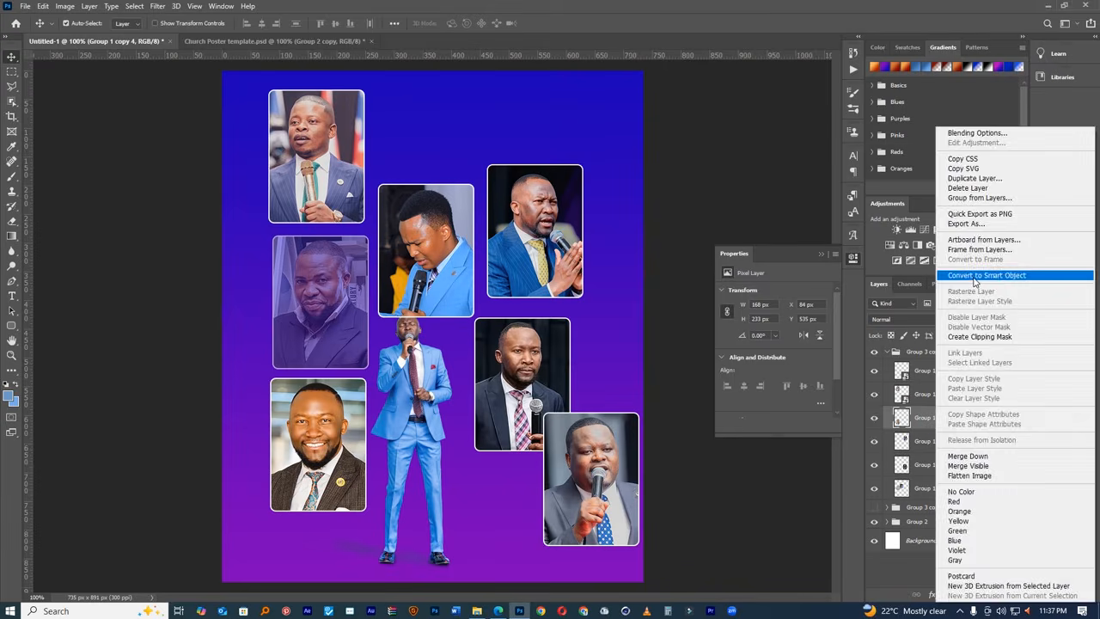
pyautogui.click(975, 275)
# - Convert the merged Group 1 copy 3, Group 1 copy 2 and Group 1 copy layers into separate smart objects
pyautogui.click(936, 441)
pyautogui.rightClick(937, 441)
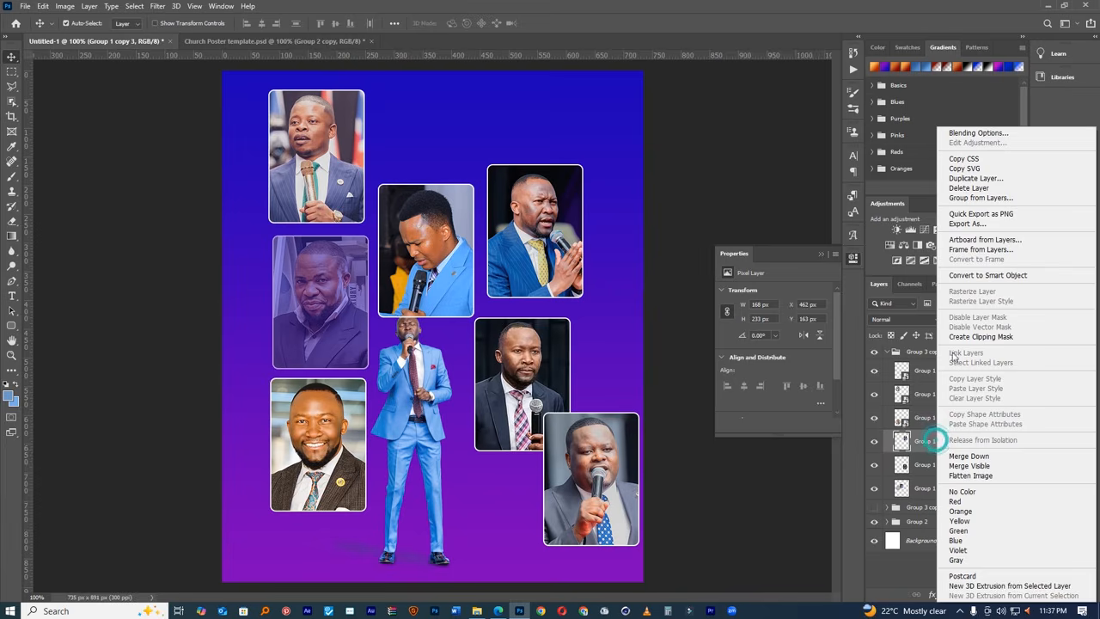
pyautogui.click(964, 274)
pyautogui.click(945, 465)
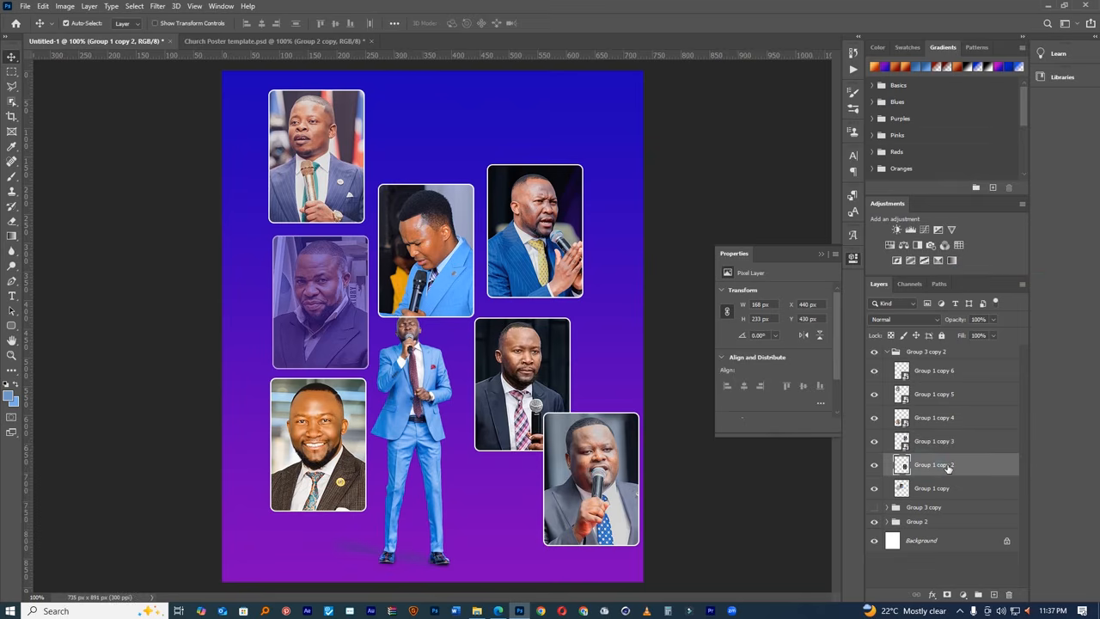
pyautogui.rightClick(947, 466)
pyautogui.click(835, 277)
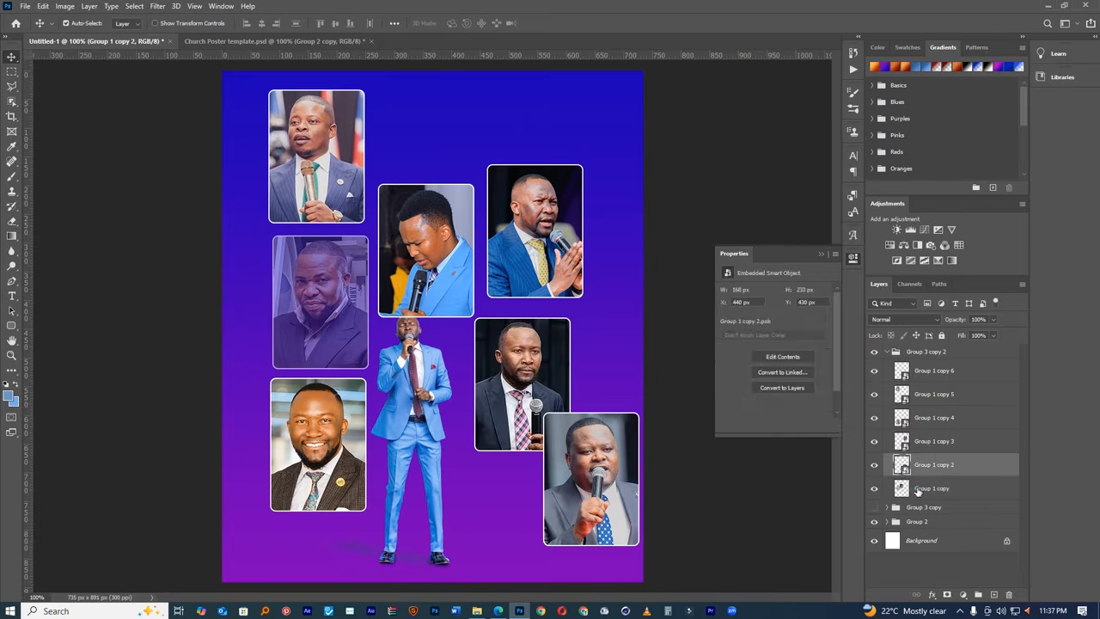
pyautogui.click(927, 488)
pyautogui.rightClick(928, 488)
pyautogui.click(958, 159)
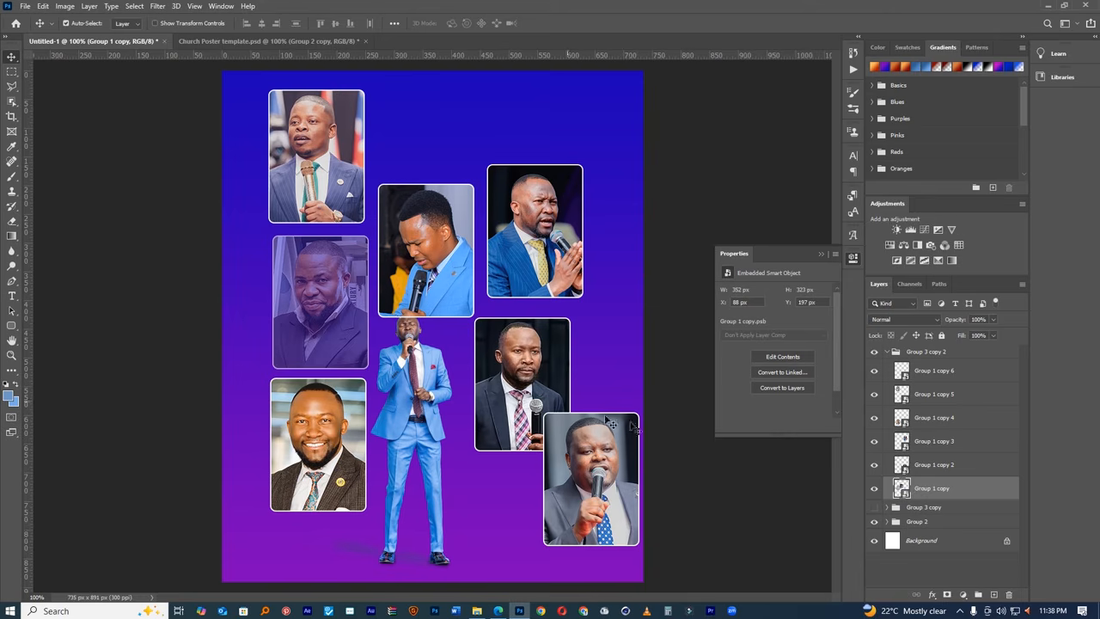
# - Undo the smart object conversions and the merges of the photo card subgroups
pyautogui.hotkey('ctrl', 'z')
pyautogui.hotkey('ctrl', 'z')
pyautogui.hotkey('ctrl', 'z')
pyautogui.hotkey('ctrl', 'z')
pyautogui.hotkey('ctrl', 'z')
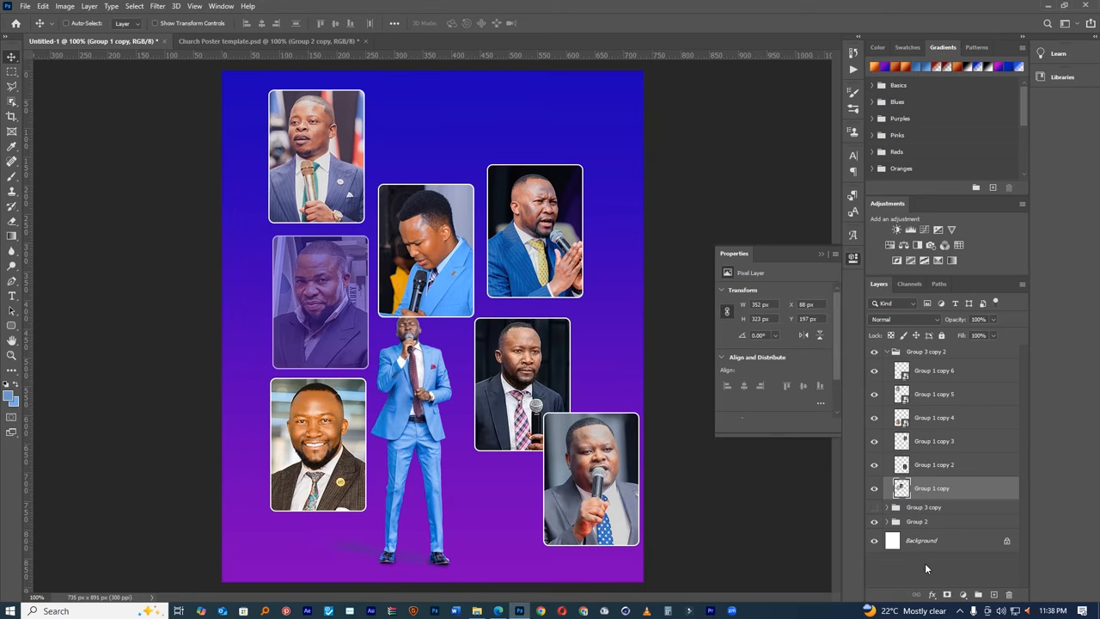
pyautogui.hotkey('ctrl', 'z')
pyautogui.hotkey('ctrl', 'z')
pyautogui.hotkey('ctrl', 'z')
pyautogui.hotkey('ctrl', 'z')
pyautogui.hotkey('ctrl', 'z')
pyautogui.hotkey('ctrl', 'z')
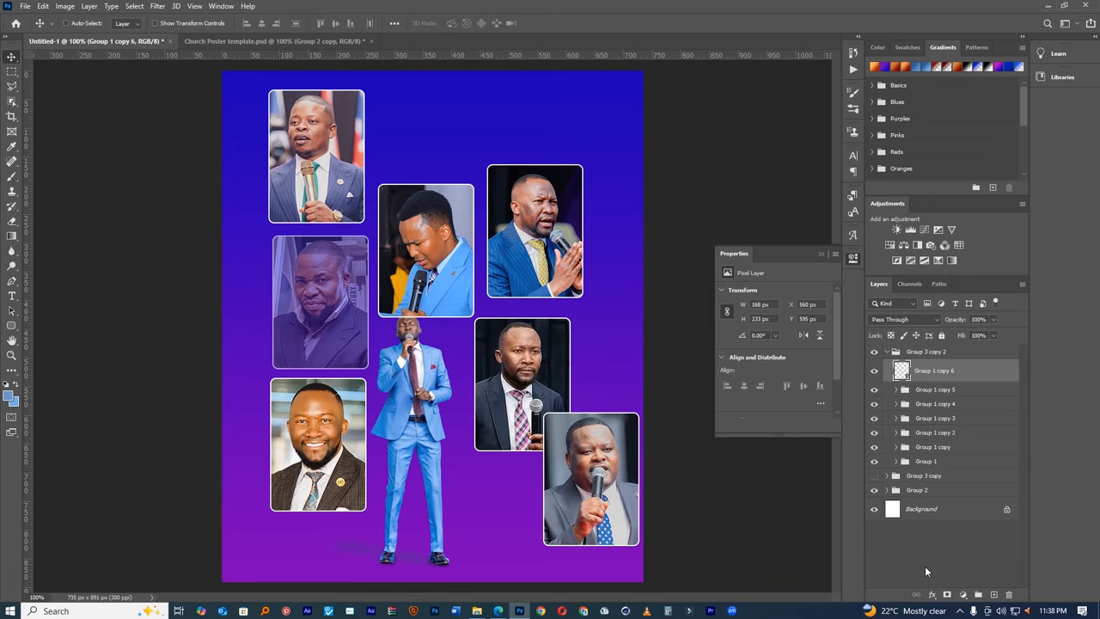
# - Raise the opacity of Group 1, the remaining faded photo card, to 100%
pyautogui.click(348, 307)
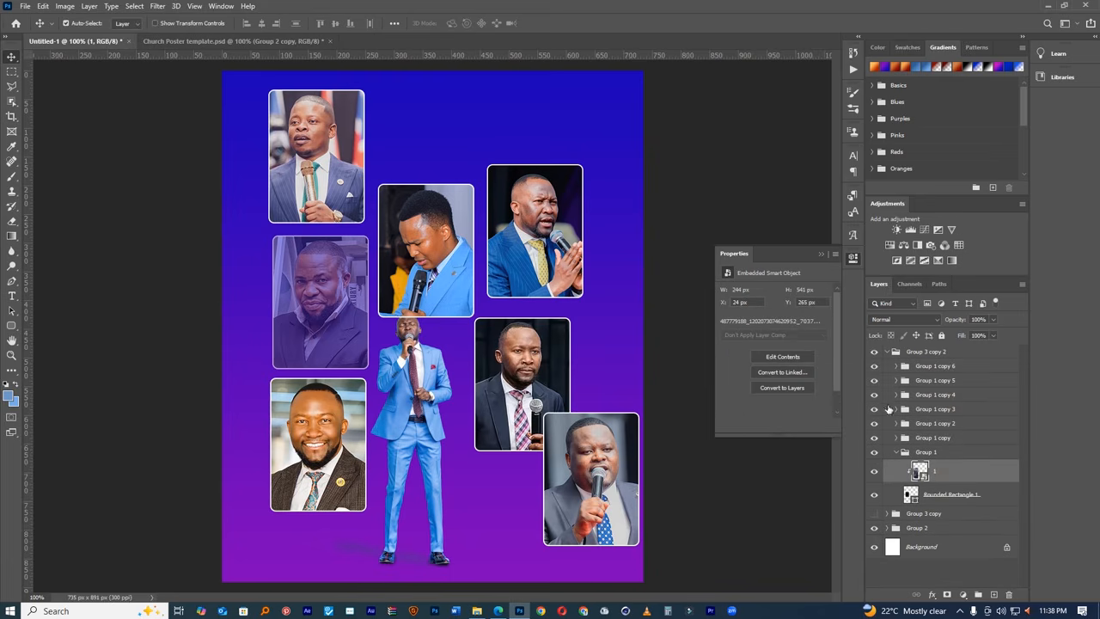
pyautogui.click(920, 455)
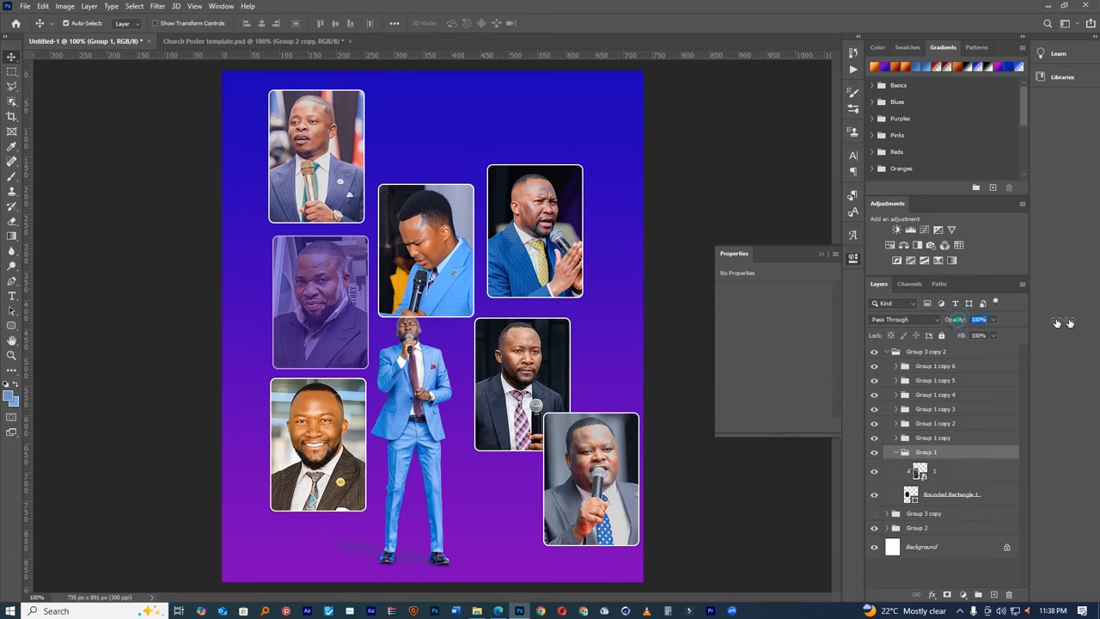
# - Merge Group 1 copy 6 and Group 1 copy 5 each into one layer and convert both to smart objects
pyautogui.click(935, 370)
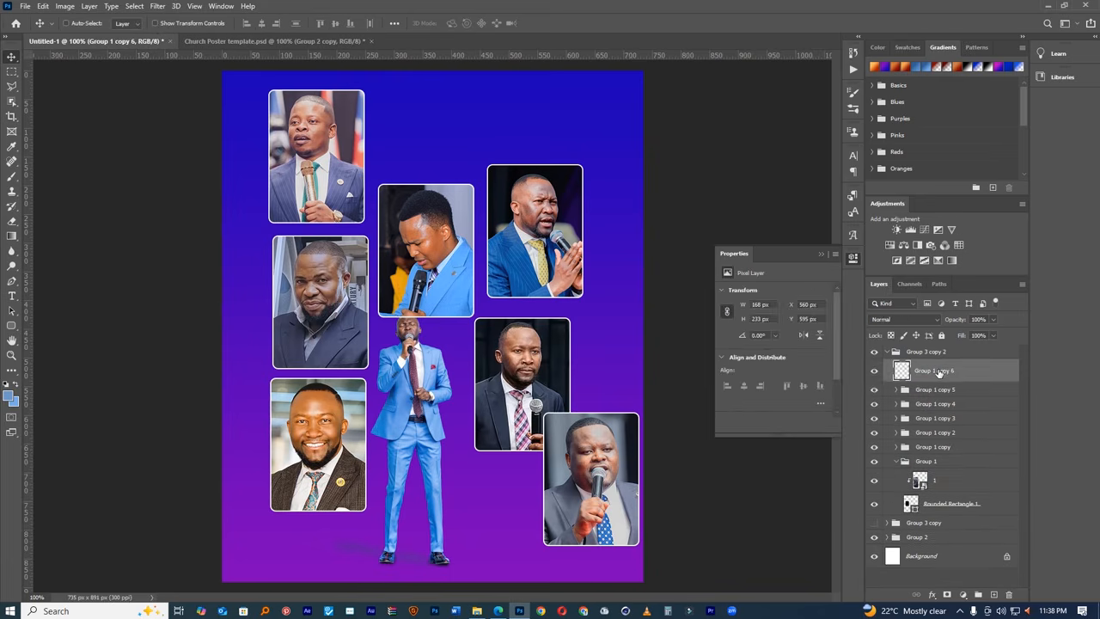
pyautogui.rightClick(941, 372)
pyautogui.click(979, 275)
pyautogui.click(926, 391)
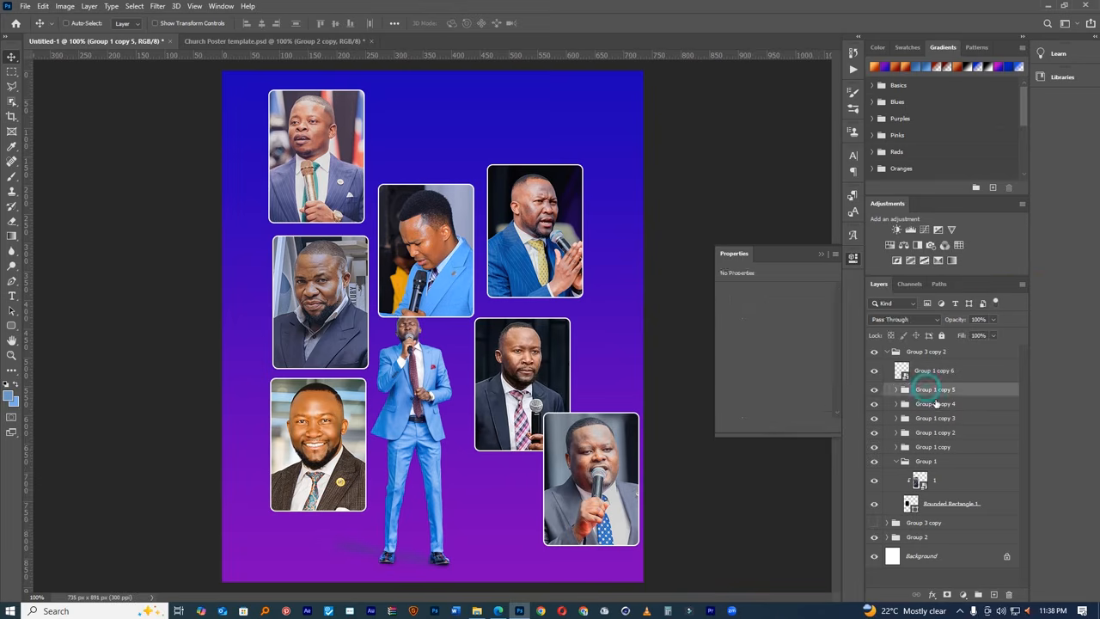
pyautogui.hotkey('ctrl', 'e')
pyautogui.rightClick(940, 394)
pyautogui.click(980, 275)
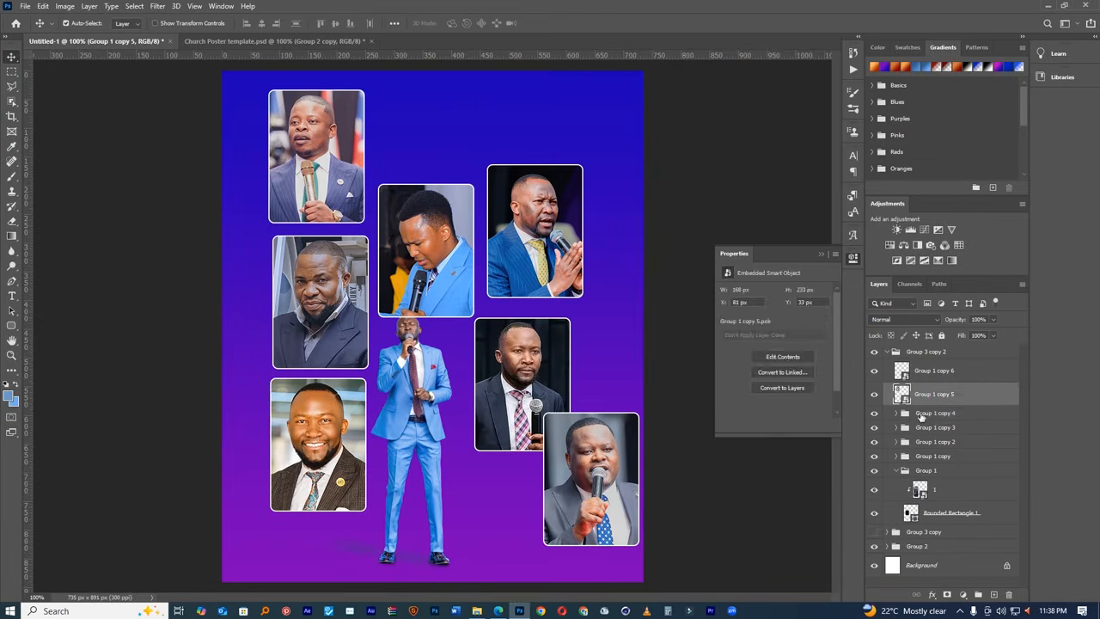
# - Merge Group 1 copy 4 and Group 1 copy 3 each into one layer and convert both to smart objects
pyautogui.click(924, 417)
pyautogui.hotkey('ctrl', 'e')
pyautogui.rightClick(919, 417)
pyautogui.click(976, 275)
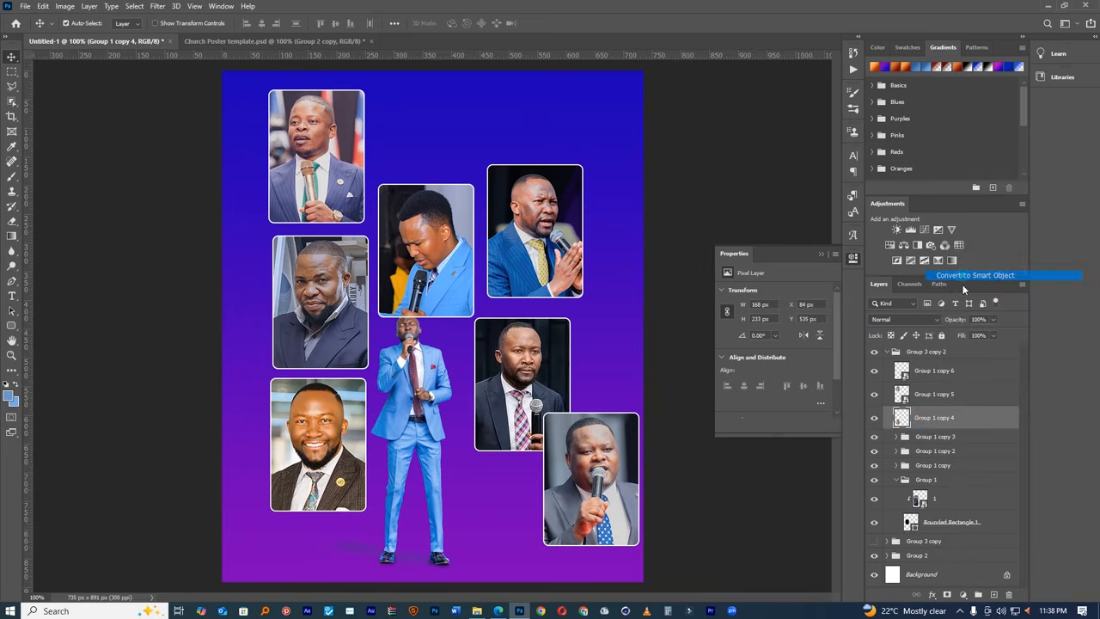
pyautogui.click(922, 441)
pyautogui.hotkey('ctrl', 'e')
pyautogui.rightClick(923, 441)
pyautogui.click(961, 275)
# - Merge Group 1 copy 2 and Group 1 copy each into one layer and convert both to smart objects
pyautogui.click(915, 461)
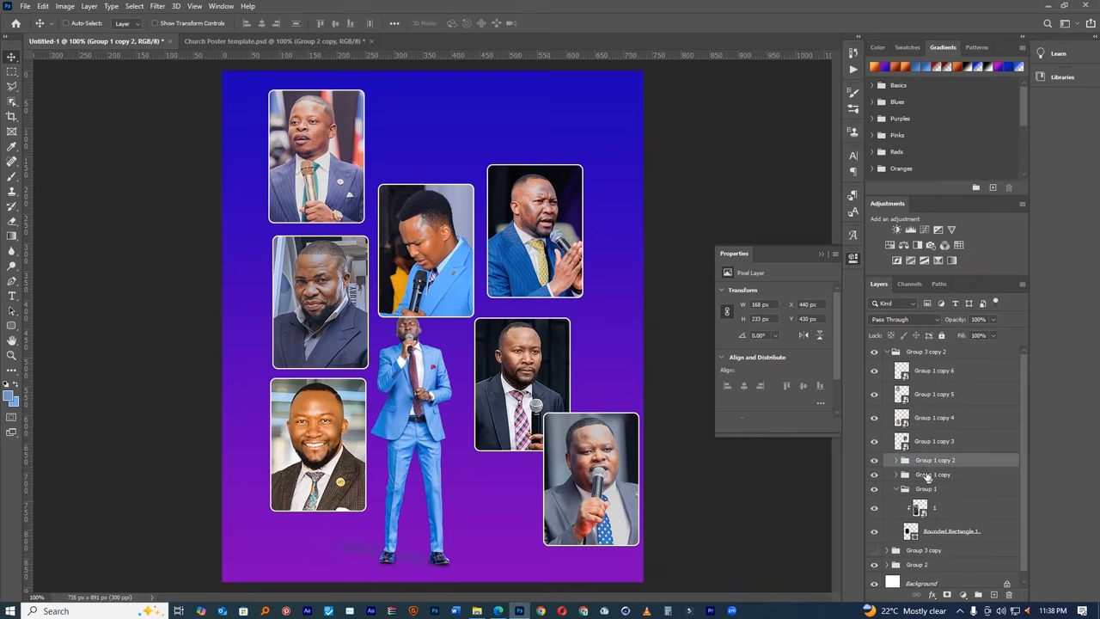
pyautogui.hotkey('ctrl', 'e')
pyautogui.rightClick(919, 464)
pyautogui.click(978, 275)
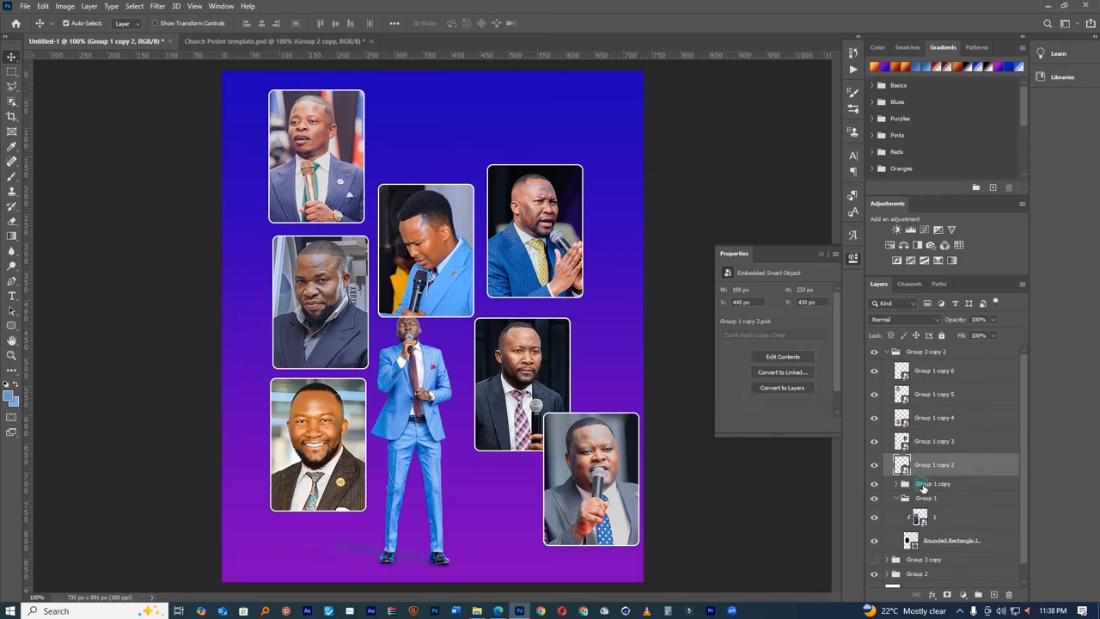
pyautogui.click(923, 484)
pyautogui.hotkey('ctrl', 'e')
pyautogui.rightClick(929, 490)
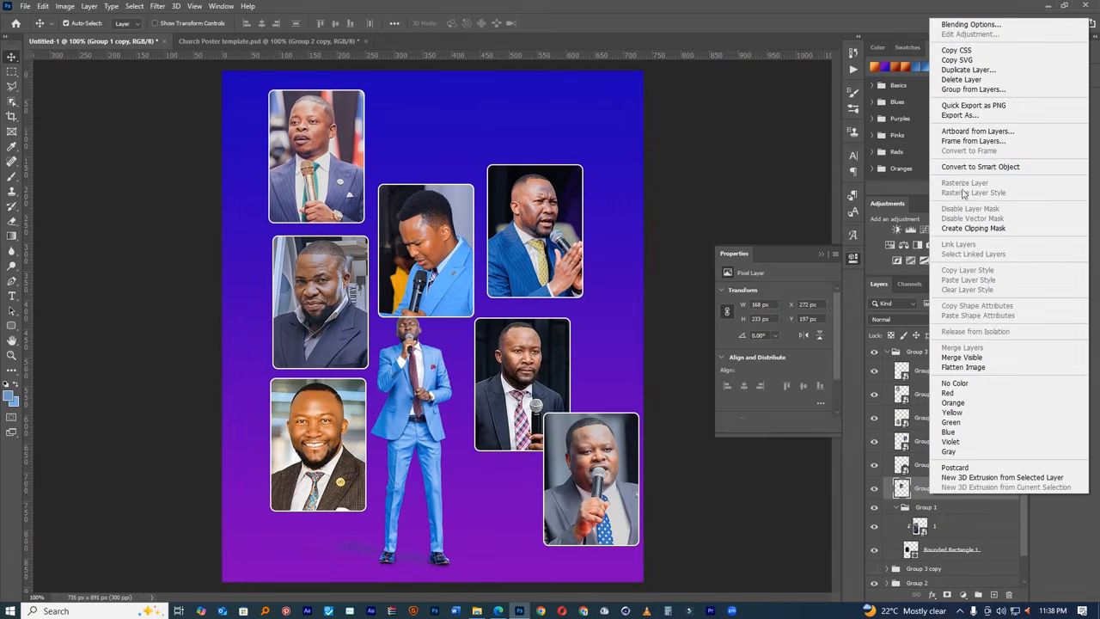
pyautogui.click(979, 166)
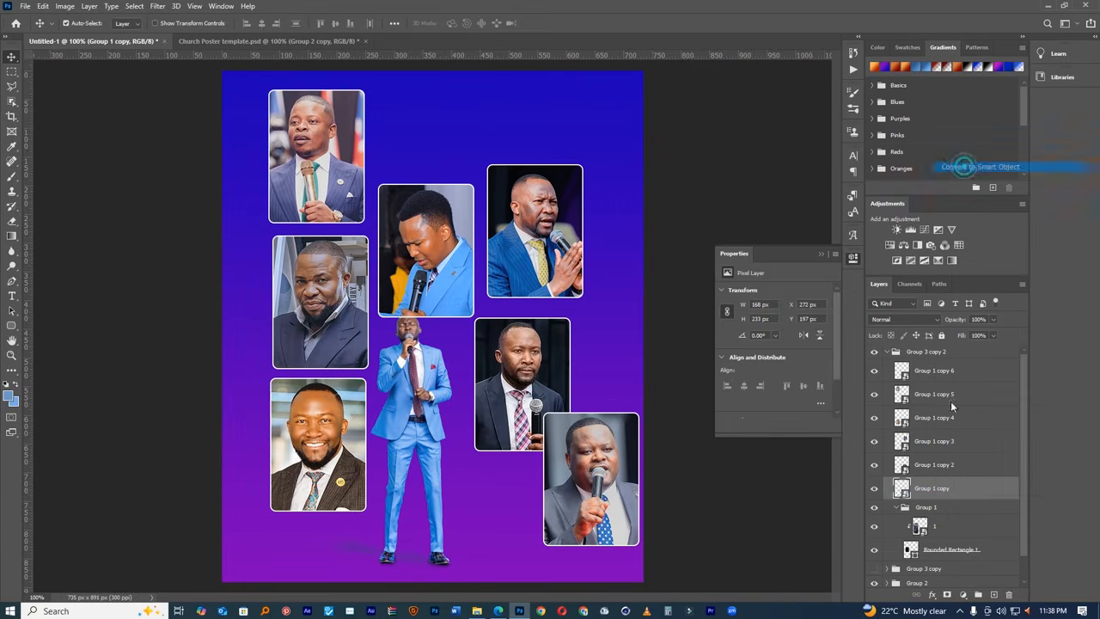
# - Merge Group 1 into one layer, convert it to a smart object and collapse Group 3 copy 2
pyautogui.click(919, 508)
pyautogui.hotkey('ctrl', 'e')
pyautogui.rightClick(921, 513)
pyautogui.click(953, 192)
pyautogui.click(886, 351)
pyautogui.click(876, 352)
pyautogui.click(874, 353)
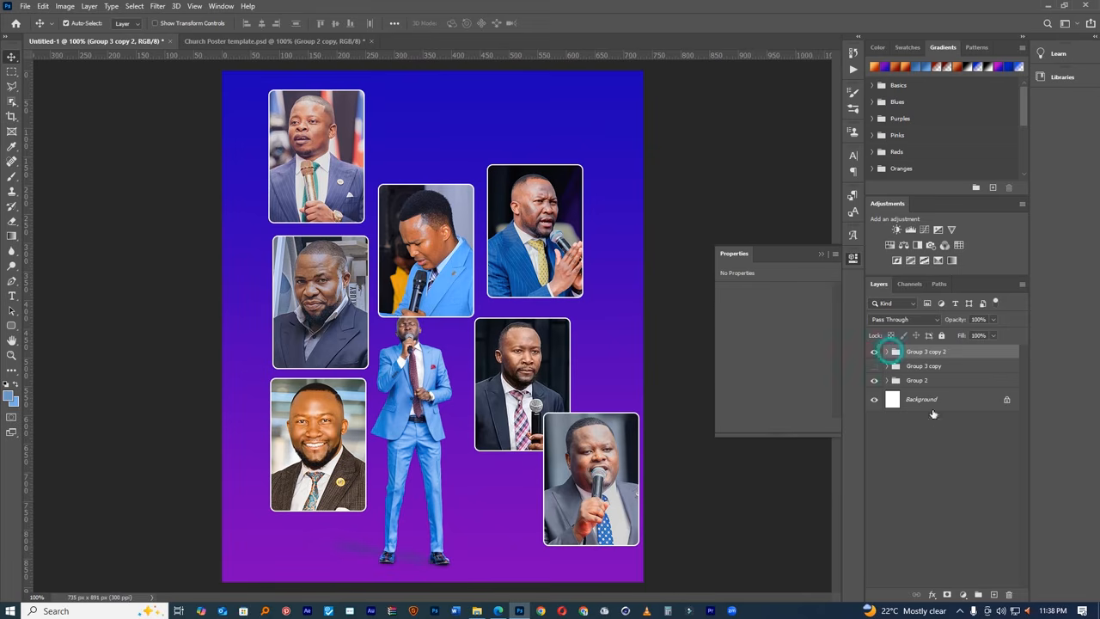
# - Hide every card in Group 3 copy 2 except Group 1 copy 6 and move that card up beside the standing figure's head
pyautogui.click(886, 351)
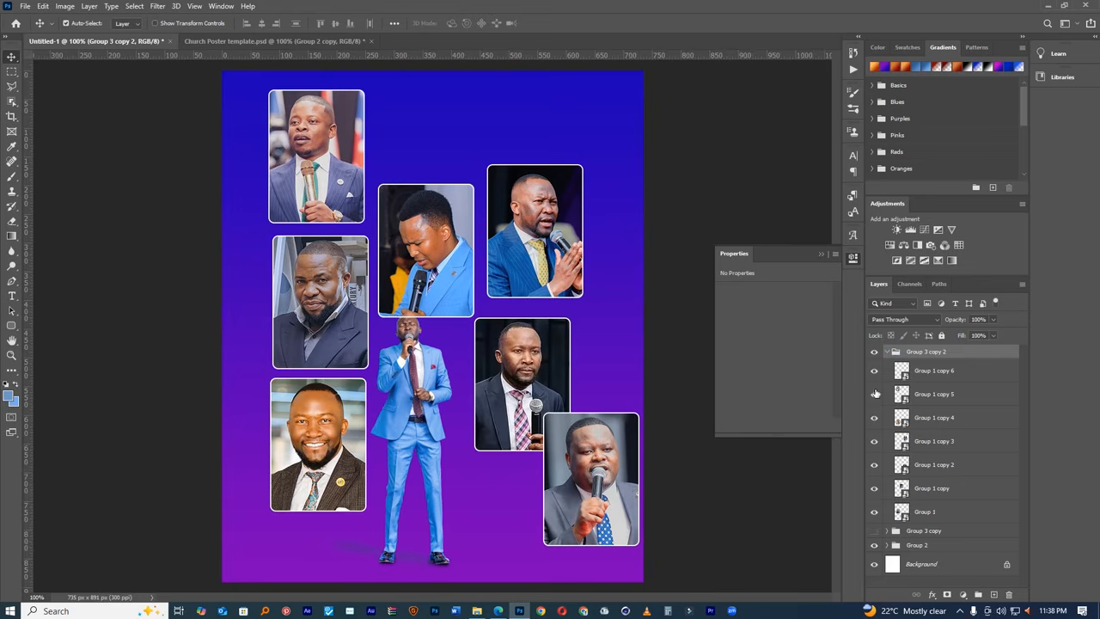
pyautogui.moveTo(875, 393); pyautogui.dragTo(875, 511)
pyautogui.moveTo(591, 499); pyautogui.dragTo(514, 324)
# - Distort the Group 1 copy 6 card to a wider base, about 196 × 252 px, and move it up to about X 432, Y 180 px
pyautogui.hotkey('ctrl', 't')
pyautogui.rightClick(528, 338)
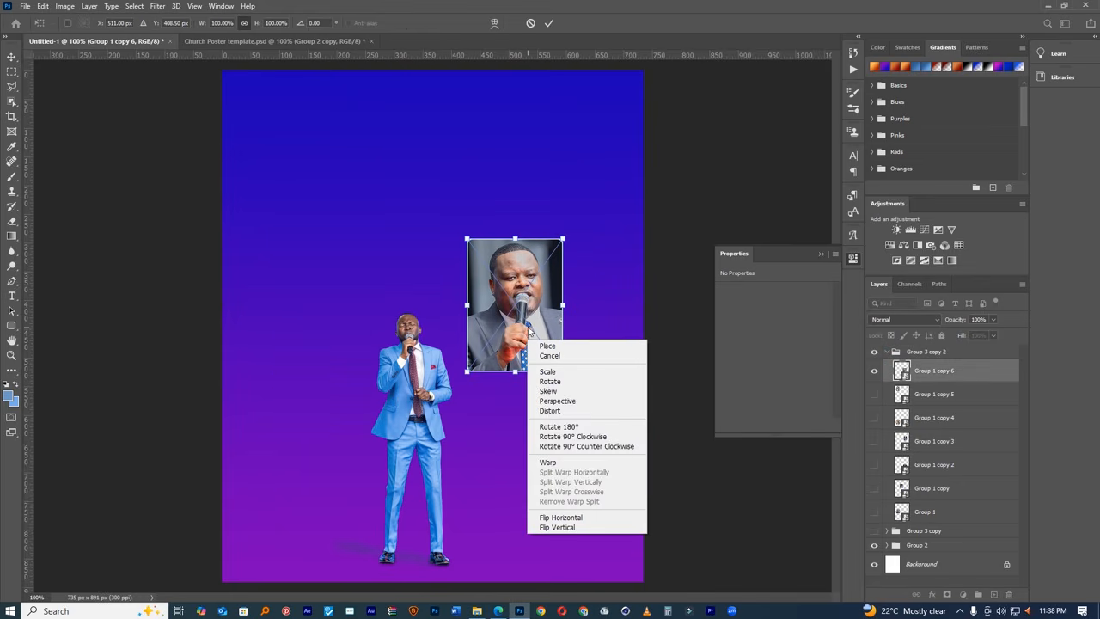
pyautogui.rightClick(527, 327)
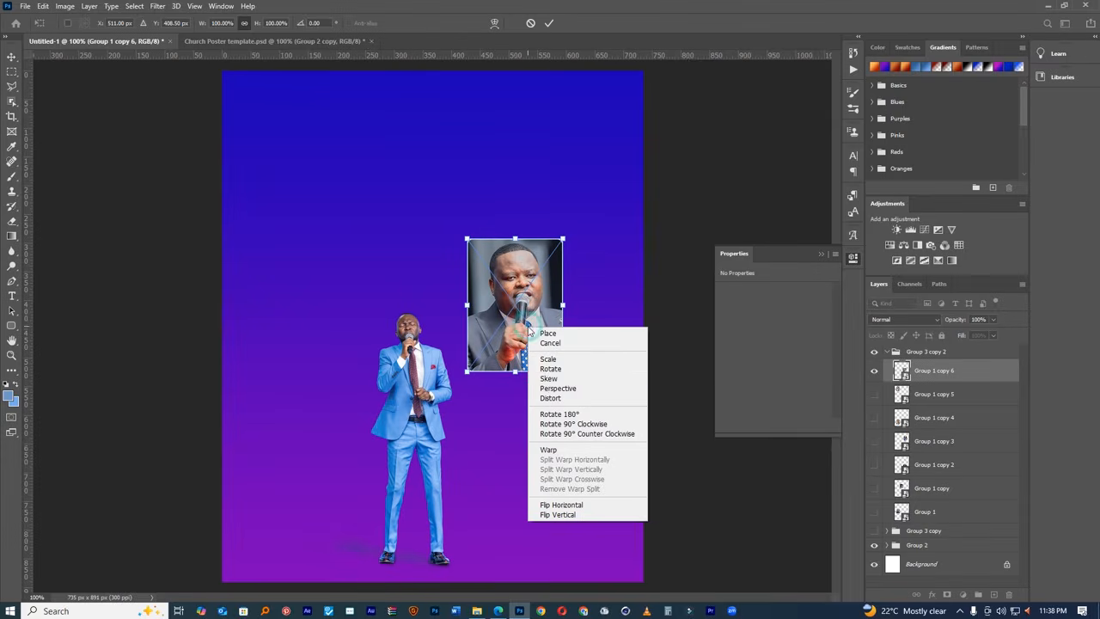
pyautogui.click(549, 398)
pyautogui.moveTo(562, 373); pyautogui.dragTo(574, 379)
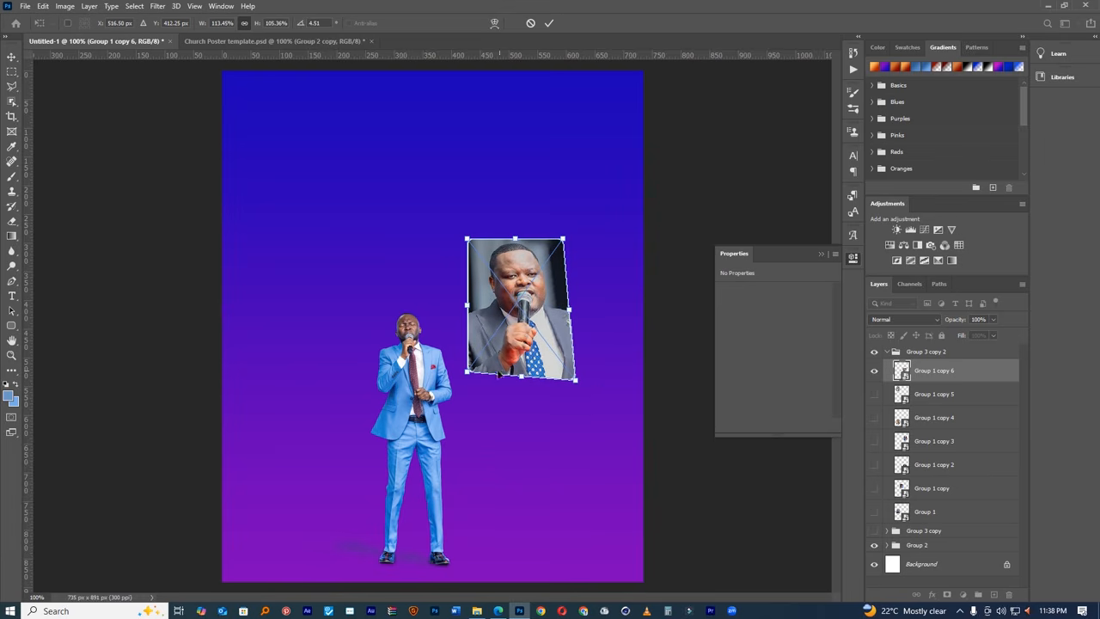
pyautogui.moveTo(468, 376); pyautogui.dragTo(464, 389)
pyautogui.moveTo(561, 240); pyautogui.dragTo(559, 239)
pyautogui.click(548, 23)
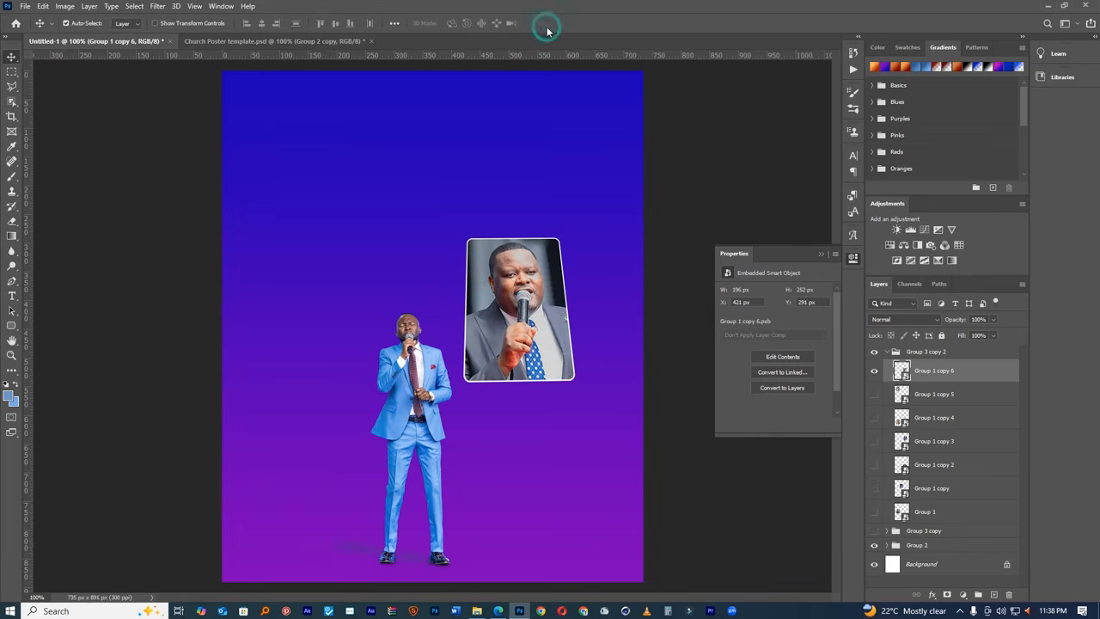
pyautogui.moveTo(515, 294); pyautogui.dragTo(524, 230)
# - Show Group 1 copy 5, place it above Group 1 copy 6 in the layer order and move the card directly below the distorted one
pyautogui.click(874, 393)
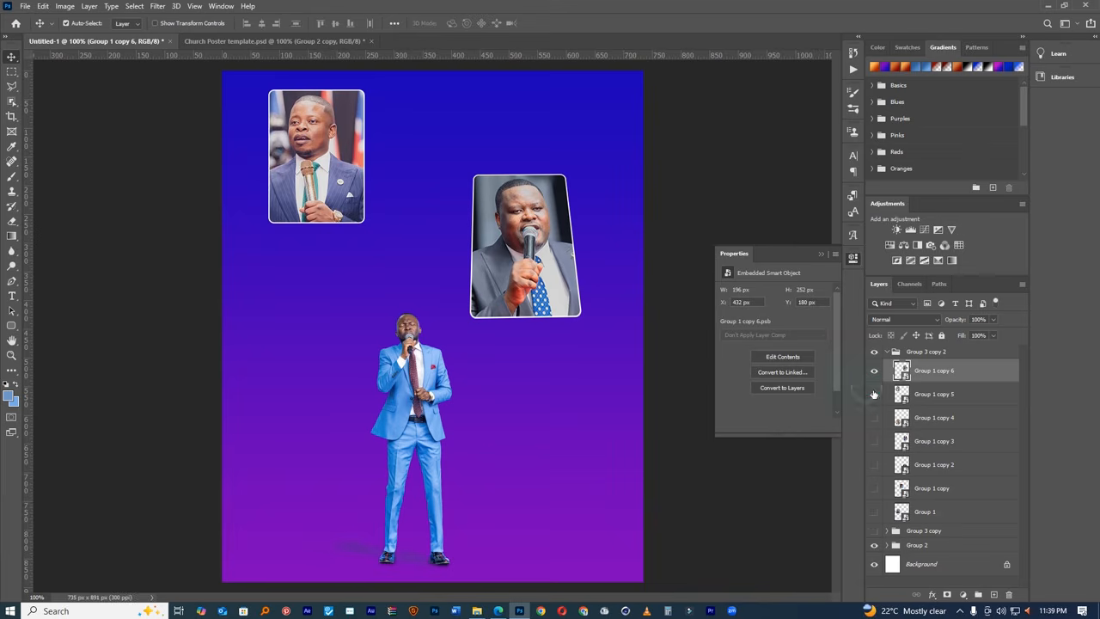
pyautogui.moveTo(317, 179); pyautogui.dragTo(510, 368)
pyautogui.click(949, 393)
pyautogui.click(546, 227)
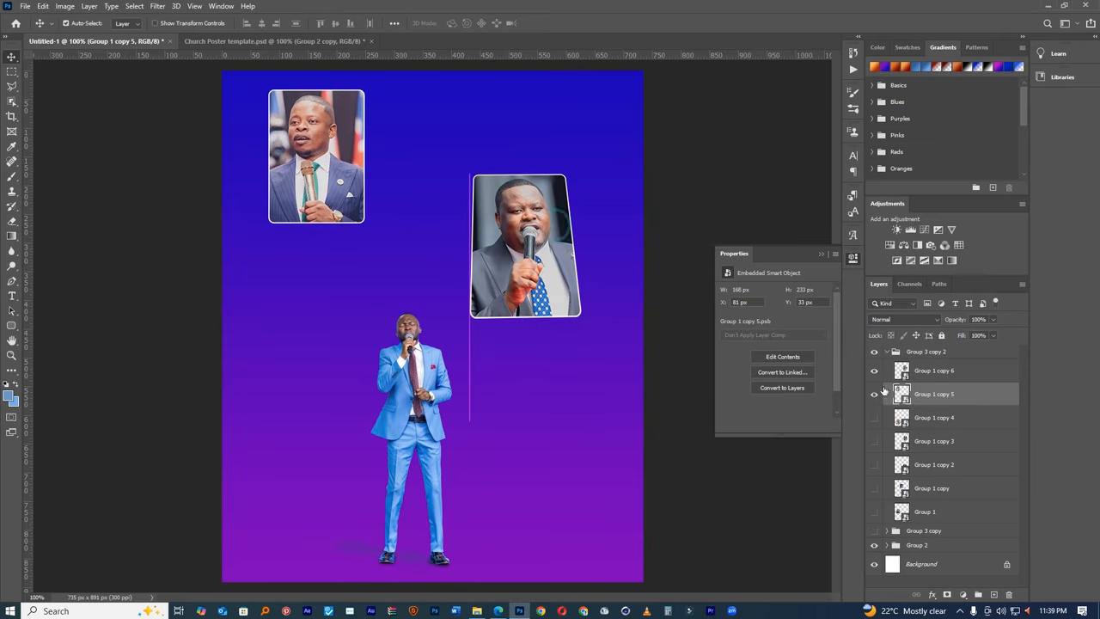
pyautogui.moveTo(918, 368); pyautogui.dragTo(917, 361)
pyautogui.moveTo(323, 192); pyautogui.dragTo(539, 428)
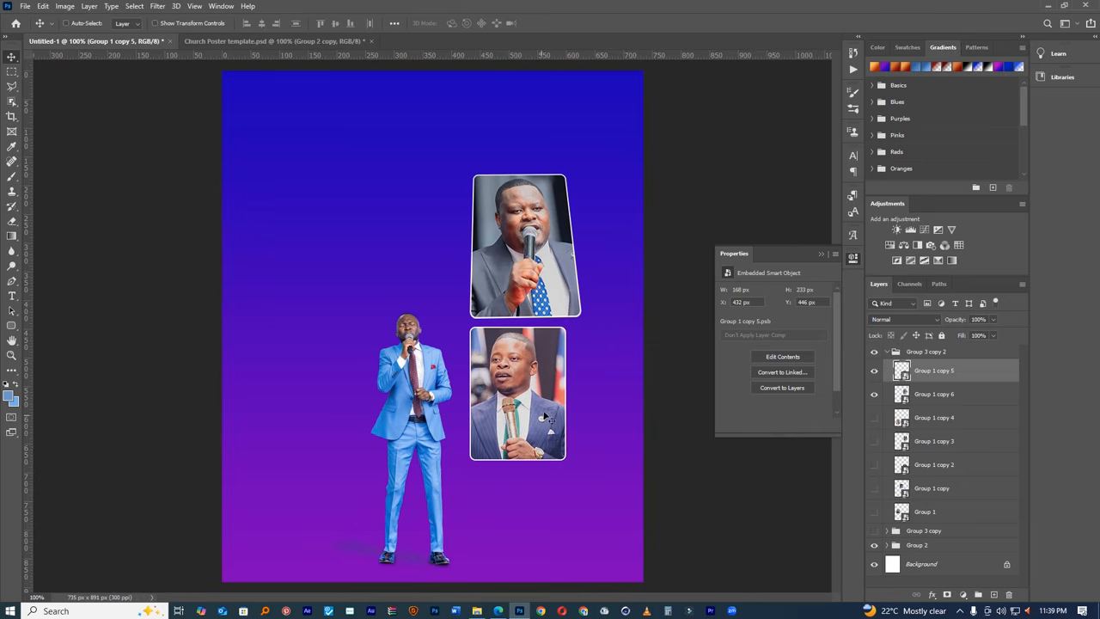
pyautogui.press('ctrl')
pyautogui.hotkey('ctrl', 't')
pyautogui.rightClick(523, 390)
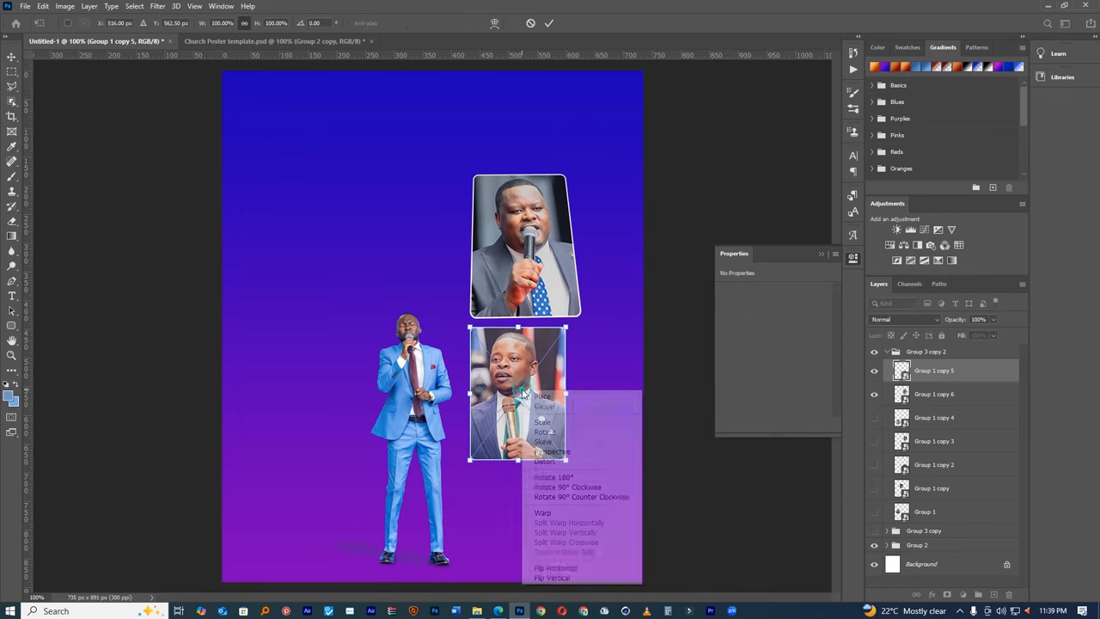
pyautogui.click(554, 451)
pyautogui.moveTo(568, 334); pyautogui.dragTo(582, 326)
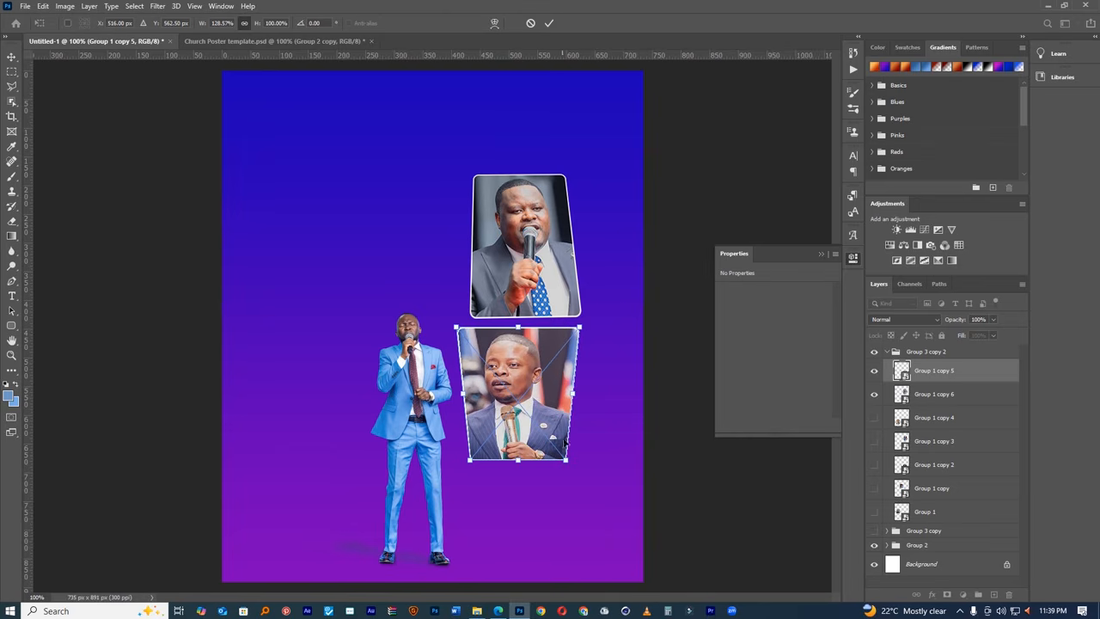
pyautogui.moveTo(567, 467); pyautogui.dragTo(574, 461)
pyautogui.moveTo(459, 329); pyautogui.dragTo(476, 330)
pyautogui.moveTo(465, 459); pyautogui.dragTo(484, 445)
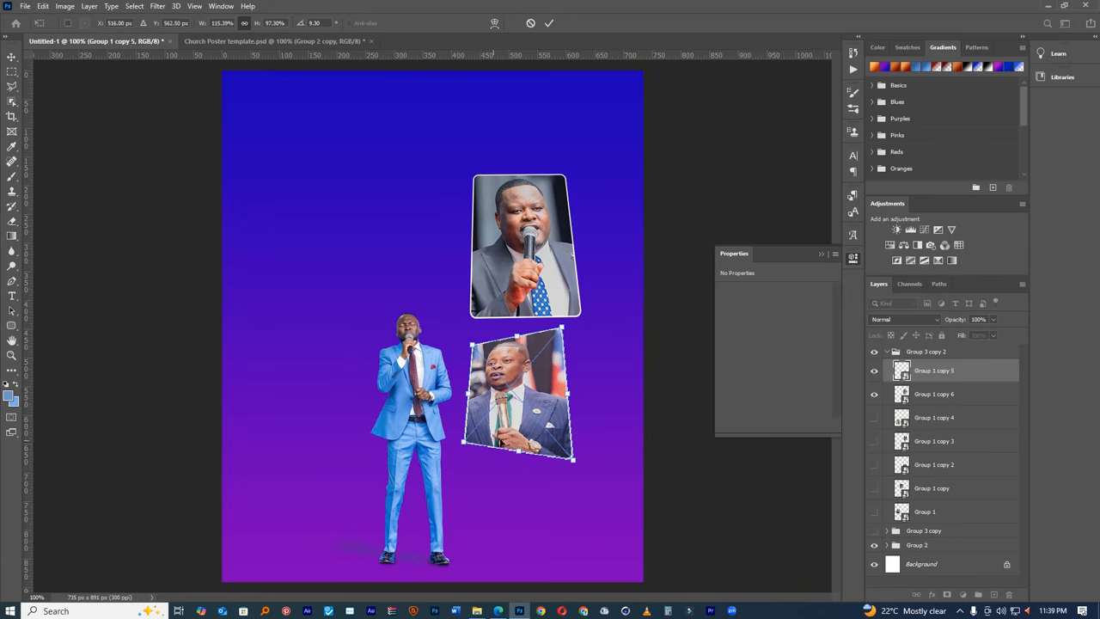
pyautogui.click(530, 24)
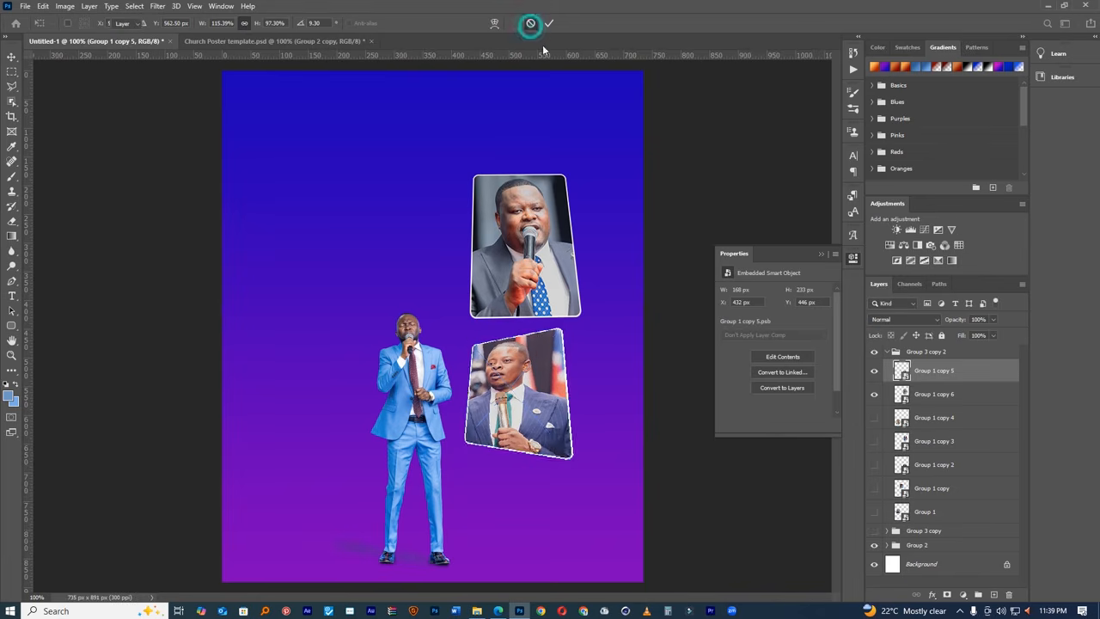
# - Distort the Group 1 copy 5 card in perspective so the edge nearest the standing figure is shorter and its outer upper corner is raised
pyautogui.hotkey('ctrl', 't')
pyautogui.rightClick(536, 355)
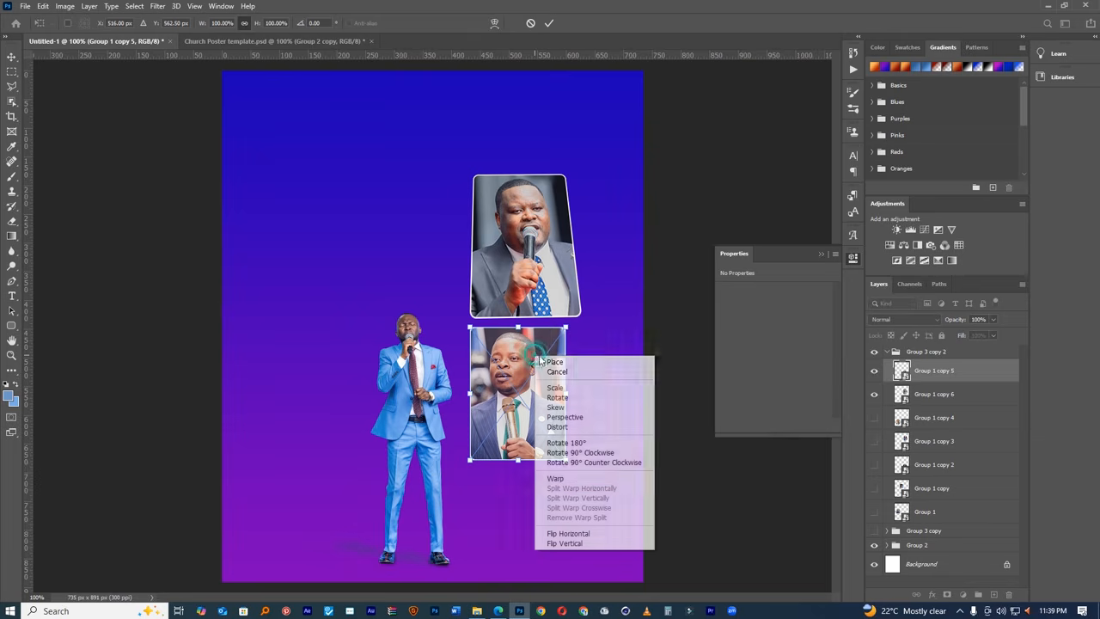
pyautogui.click(565, 417)
pyautogui.moveTo(469, 327); pyautogui.dragTo(472, 342)
pyautogui.moveTo(471, 461); pyautogui.dragTo(469, 448)
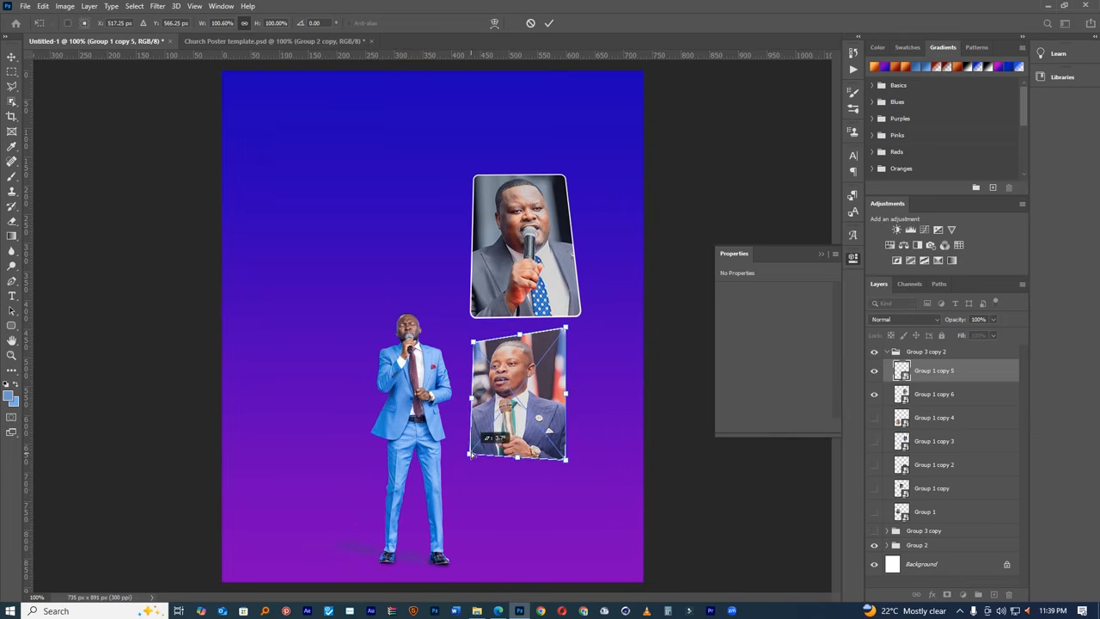
pyautogui.moveTo(564, 326); pyautogui.dragTo(550, 319)
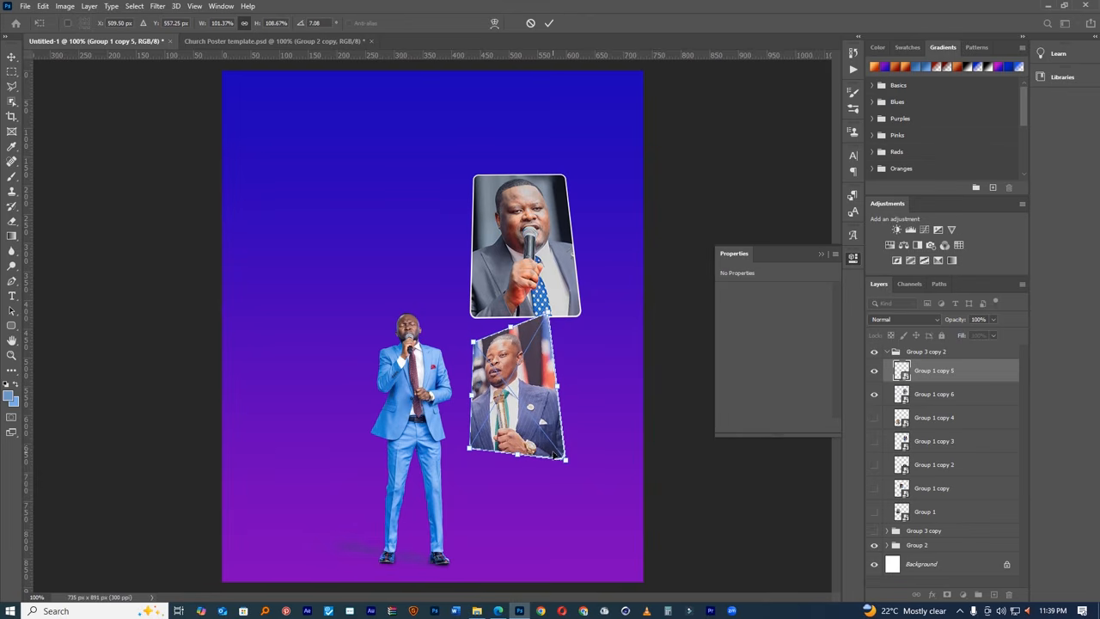
pyautogui.moveTo(564, 460); pyautogui.dragTo(566, 461)
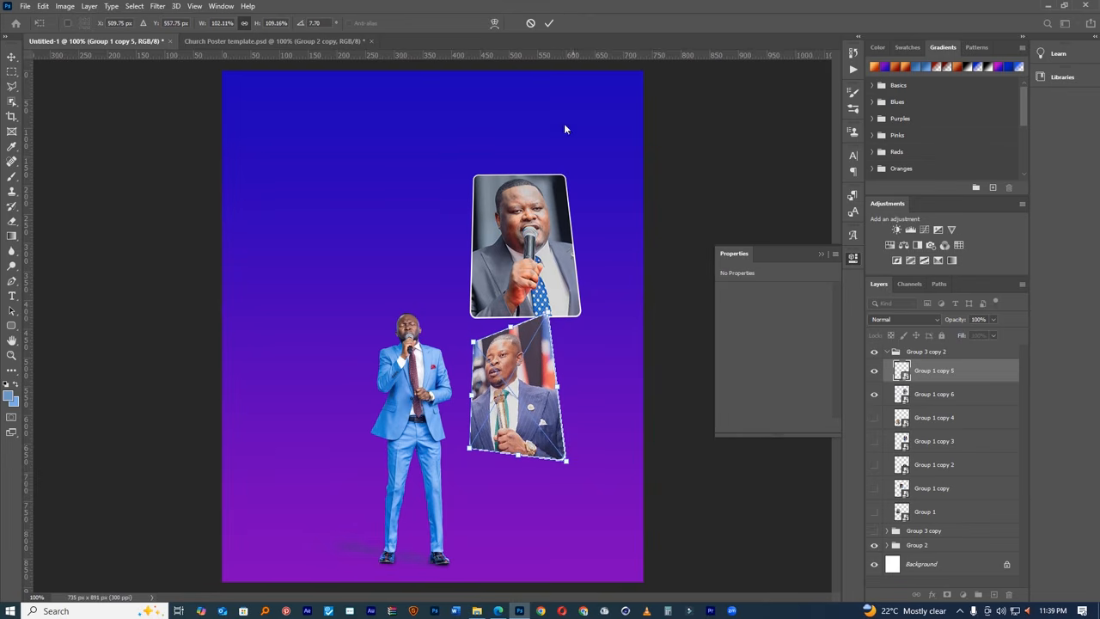
pyautogui.click(547, 23)
# - Enlarge the distorted Group 1 copy 5 card to about 220 × 337 px
pyautogui.hotkey('ctrl', 't')
pyautogui.moveTo(549, 319); pyautogui.dragTo(578, 289)
pyautogui.click(547, 23)
# - Show the Group 1 copy 4 card, raise it slightly beside the standing figure and distort it to a shorter inner edge, about 159 × 250 px
pyautogui.click(874, 418)
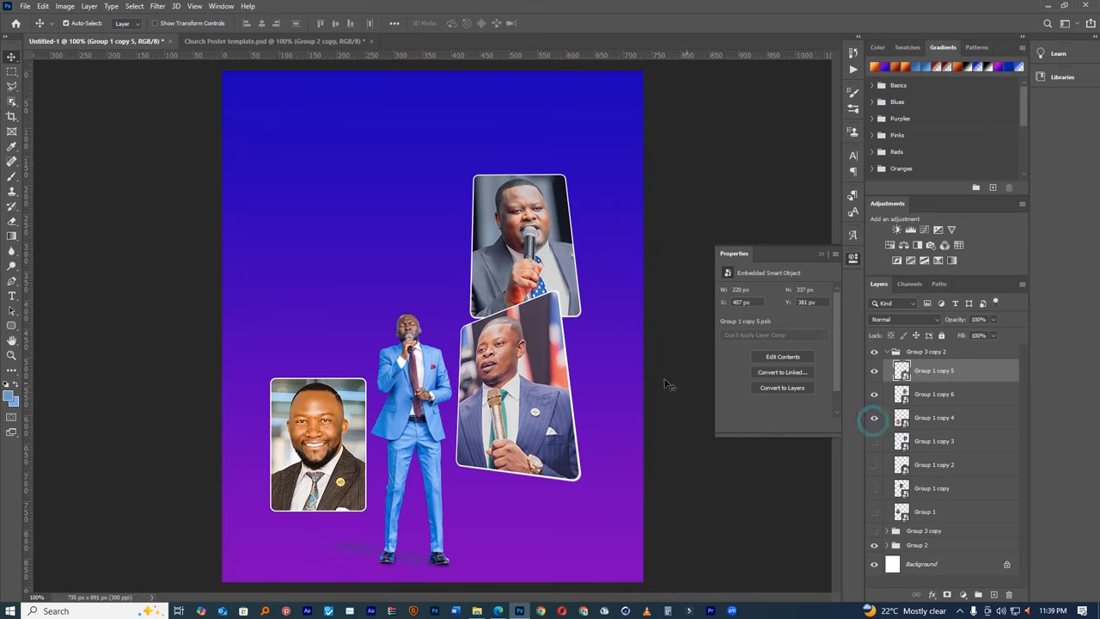
pyautogui.moveTo(330, 426); pyautogui.dragTo(327, 384)
pyautogui.hotkey('ctrl', 't')
pyautogui.rightClick(324, 377)
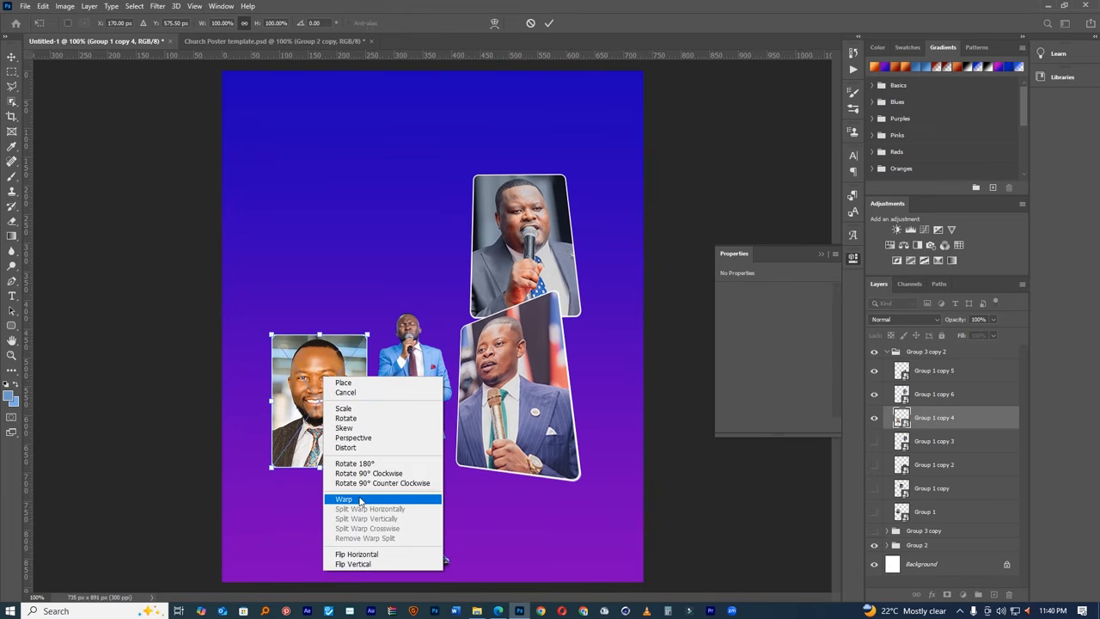
pyautogui.click(366, 446)
pyautogui.click(366, 464)
pyautogui.moveTo(366, 464); pyautogui.dragTo(362, 452)
pyautogui.moveTo(369, 337); pyautogui.dragTo(357, 343)
pyautogui.moveTo(273, 335); pyautogui.dragTo(273, 330)
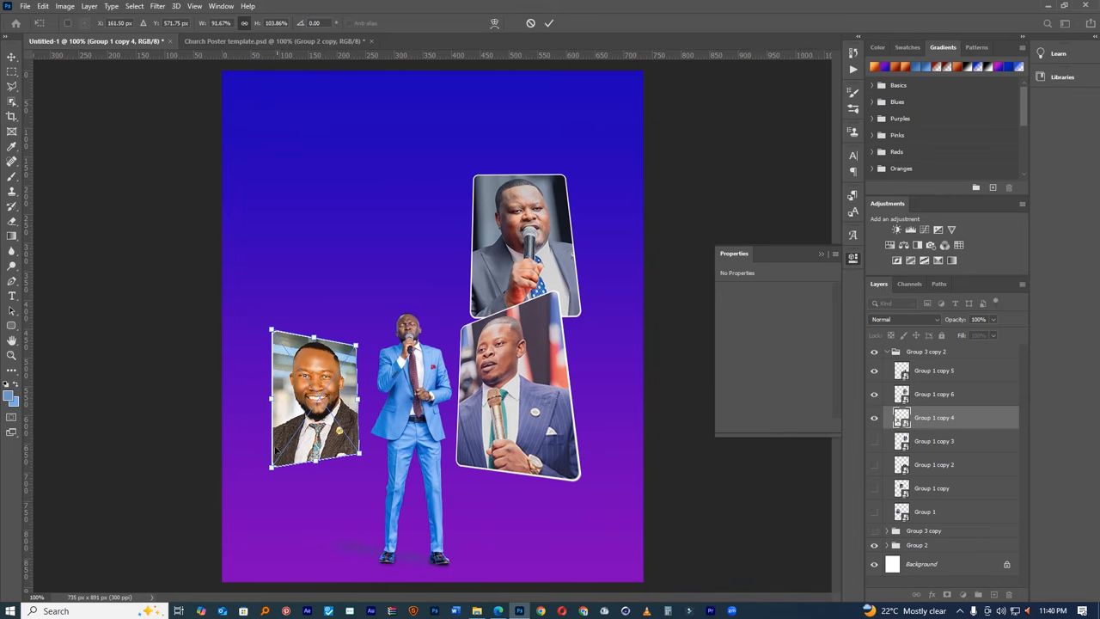
pyautogui.moveTo(272, 472); pyautogui.dragTo(271, 475)
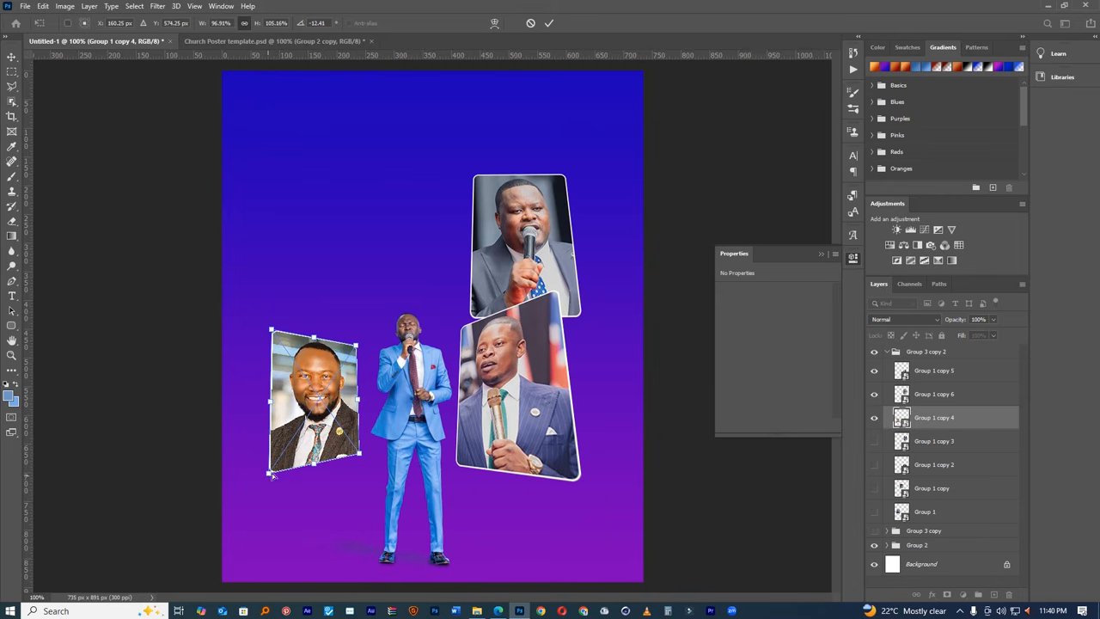
pyautogui.moveTo(356, 346); pyautogui.dragTo(351, 348)
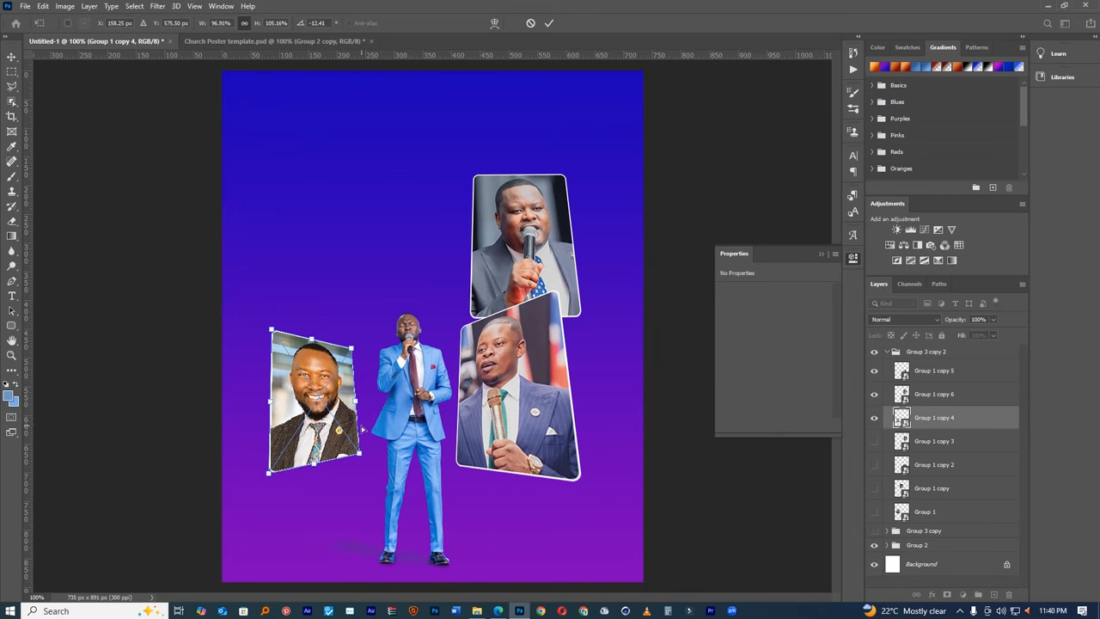
pyautogui.click(549, 24)
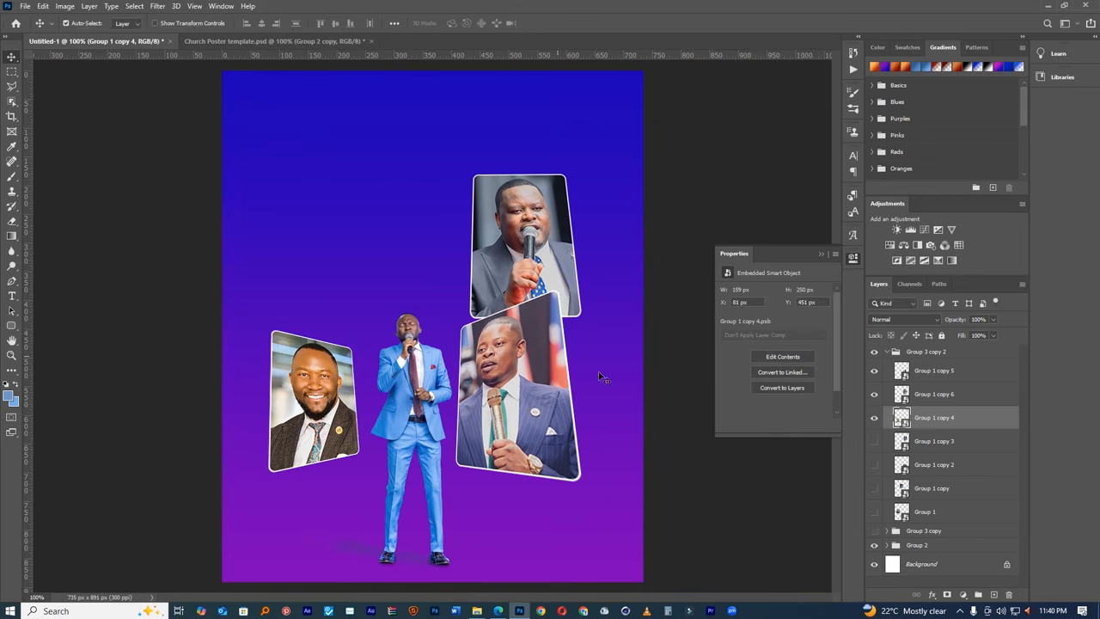
# - Show Group 1 copy 3 and move its card to the standing figure's head, at about X 308, Y 288 px
pyautogui.click(874, 441)
pyautogui.moveTo(567, 172); pyautogui.dragTo(478, 243)
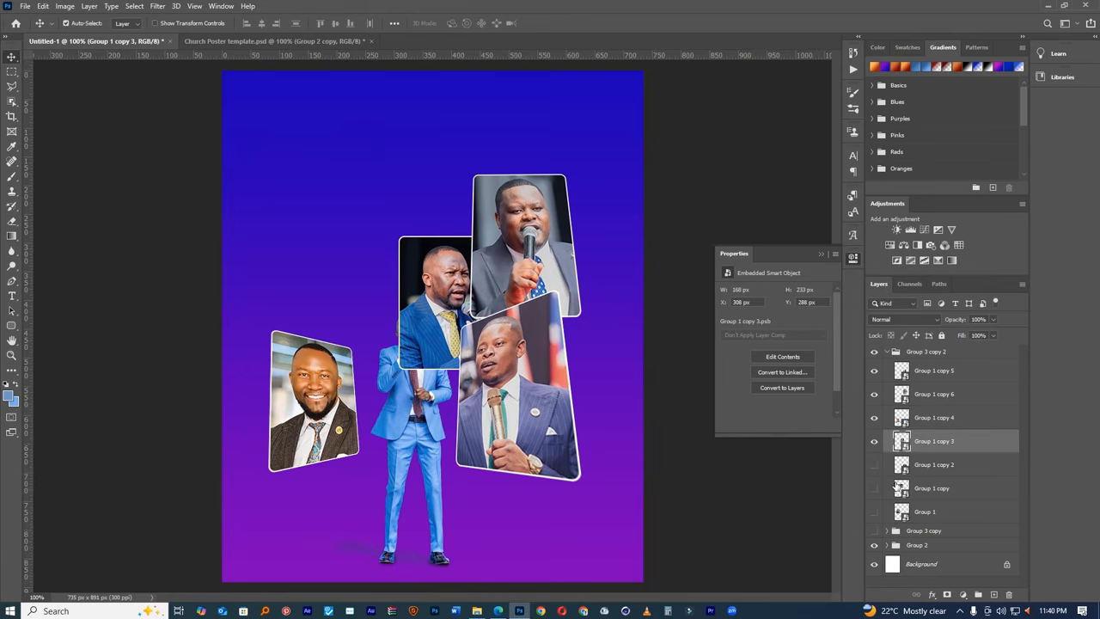
# - Expand Group 2 and move its Group 2 copy subgroup to the top of the layer order, above Group 3 copy 2
pyautogui.click(909, 531)
pyautogui.click(914, 545)
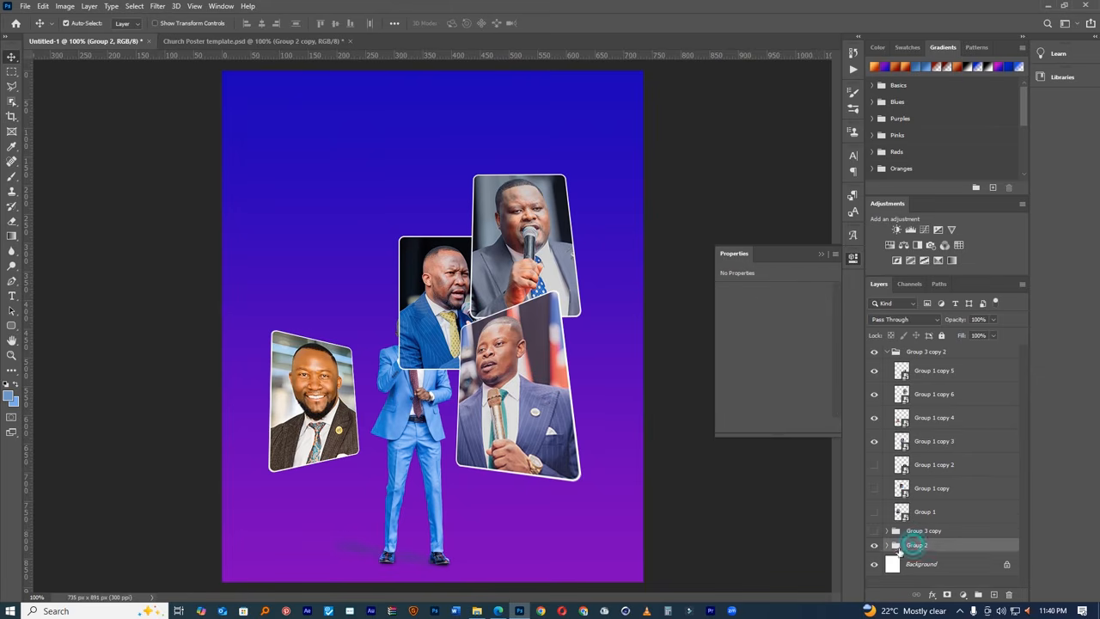
pyautogui.click(887, 545)
pyautogui.click(895, 559)
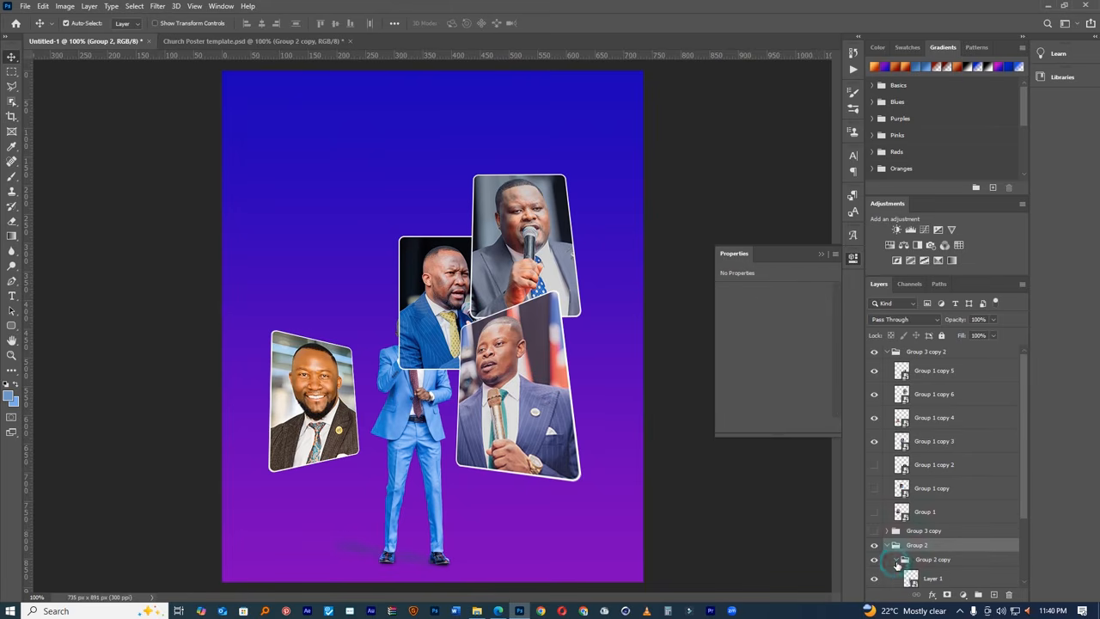
pyautogui.click(937, 558)
pyautogui.moveTo(914, 341); pyautogui.dragTo(916, 350)
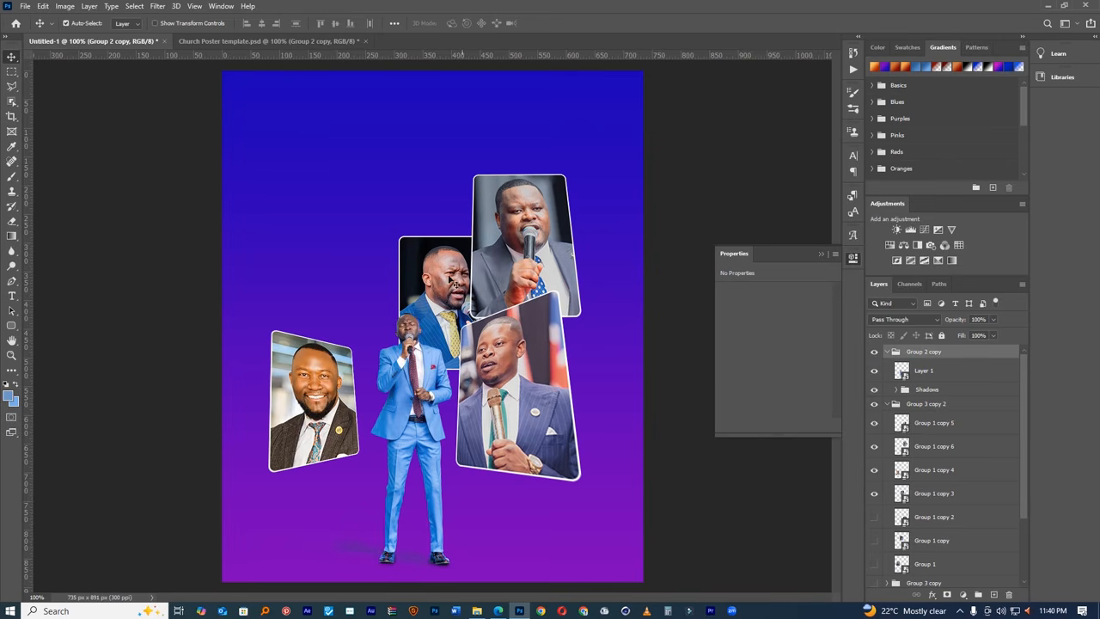
pyautogui.click(323, 363)
pyautogui.click(434, 264)
pyautogui.keyDown('alt'); pyautogui.moveTo(433, 263); pyautogui.dragTo(332, 263); pyautogui.keyUp('alt')
pyautogui.hotkey('ctrl', 'z')
# - Collapse the Group 3 copy 2 and Group 2 copy layer groups
pyautogui.click(893, 403)
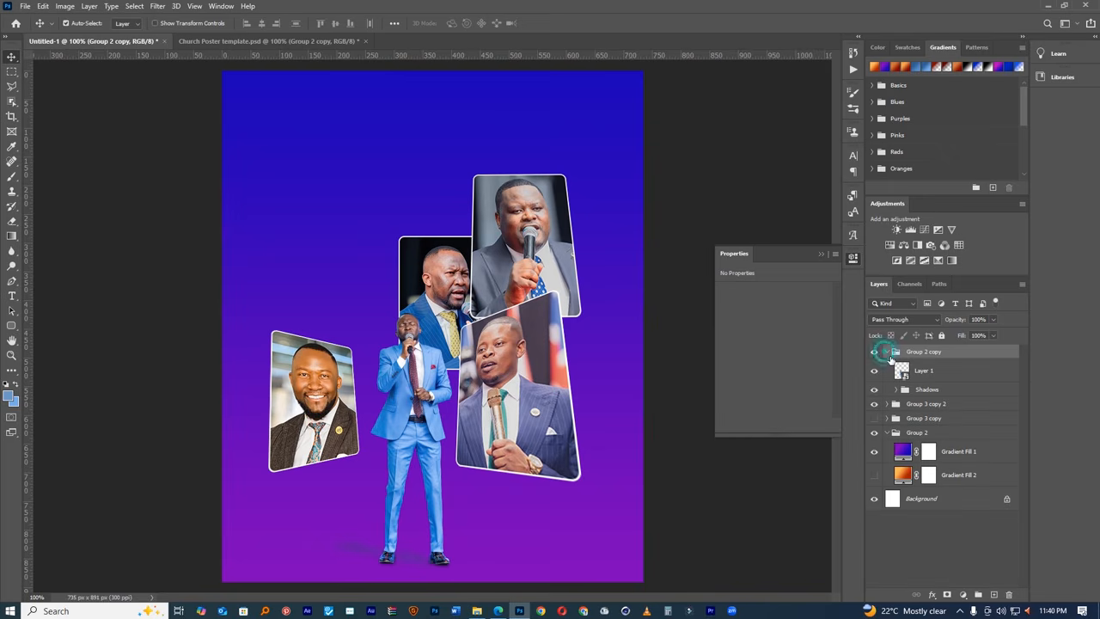
pyautogui.click(887, 353)
pyautogui.click(886, 367)
pyautogui.click(884, 369)
pyautogui.click(875, 366)
pyautogui.click(875, 366)
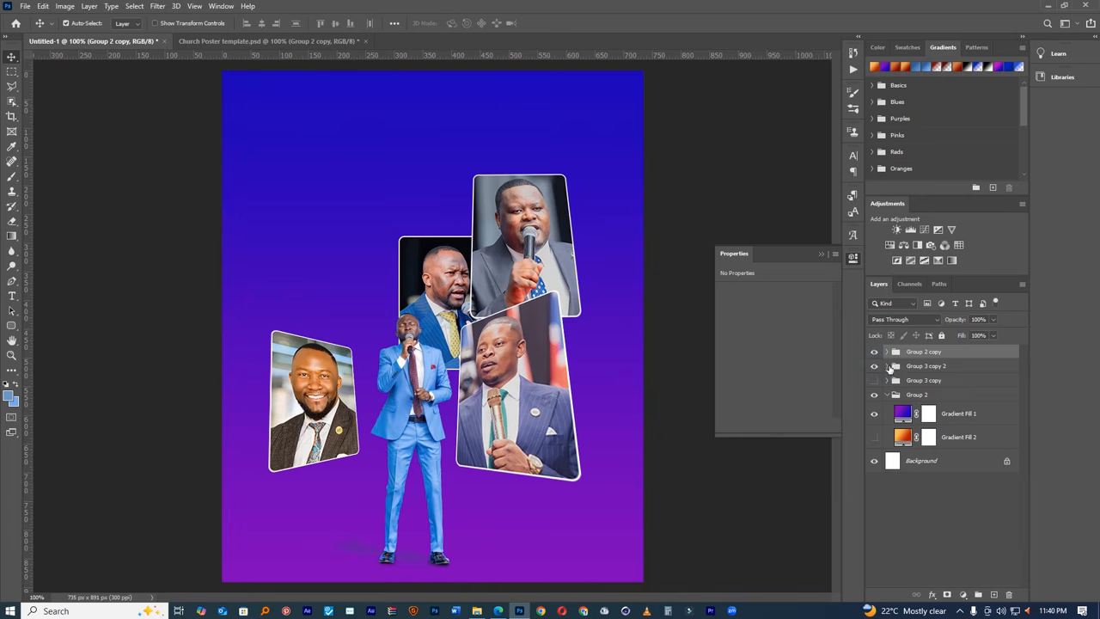
# - Show Group 1 copy 2 inside Group 3 copy 2 and move its card directly above the Group 1 copy 4 card
pyautogui.click(887, 366)
pyautogui.scroll(-2, 915, 408)
pyautogui.click(874, 451)
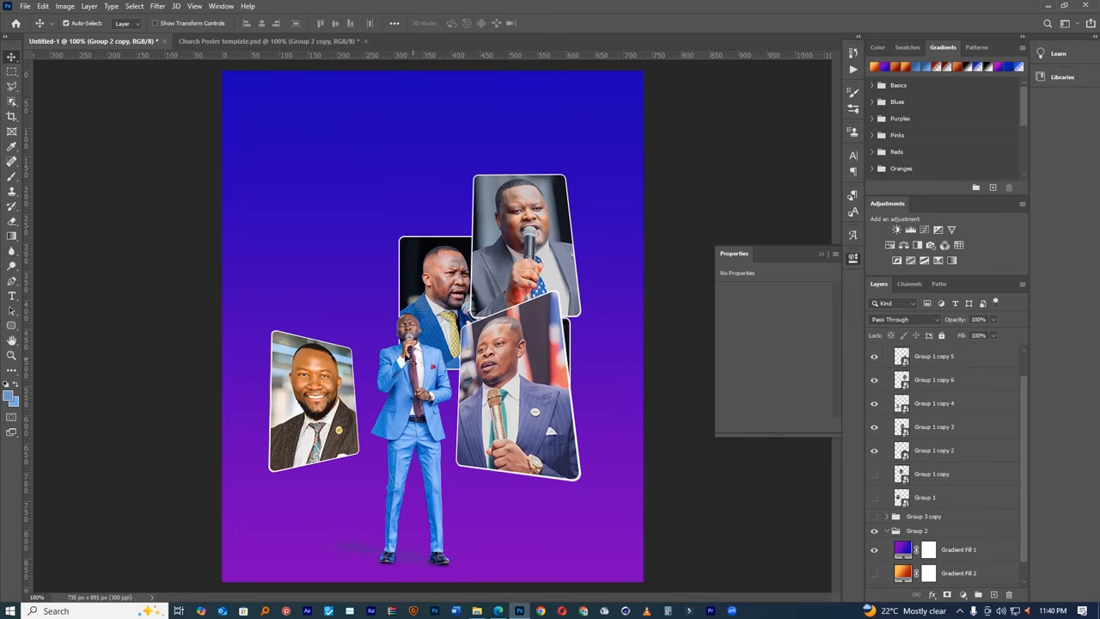
pyautogui.moveTo(574, 338); pyautogui.dragTo(372, 236)
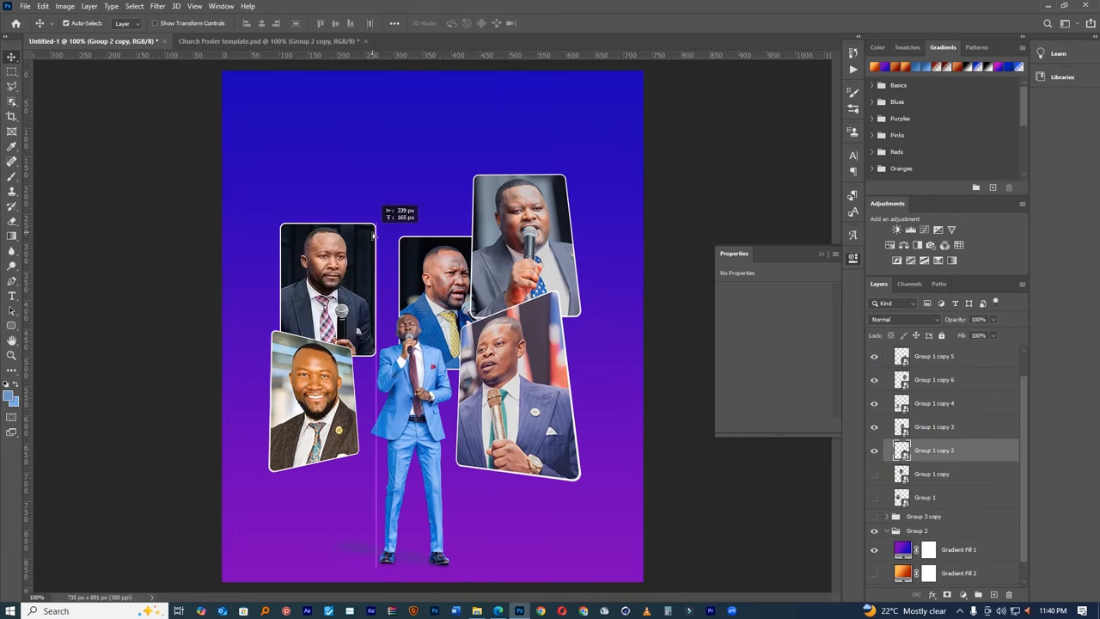
# - Distort the Group 1 copy 2 card to a narrower upper edge and a wider base that overlaps the Group 1 copy 4 card
pyautogui.hotkey('ctrl', 't')
pyautogui.rightClick(340, 249)
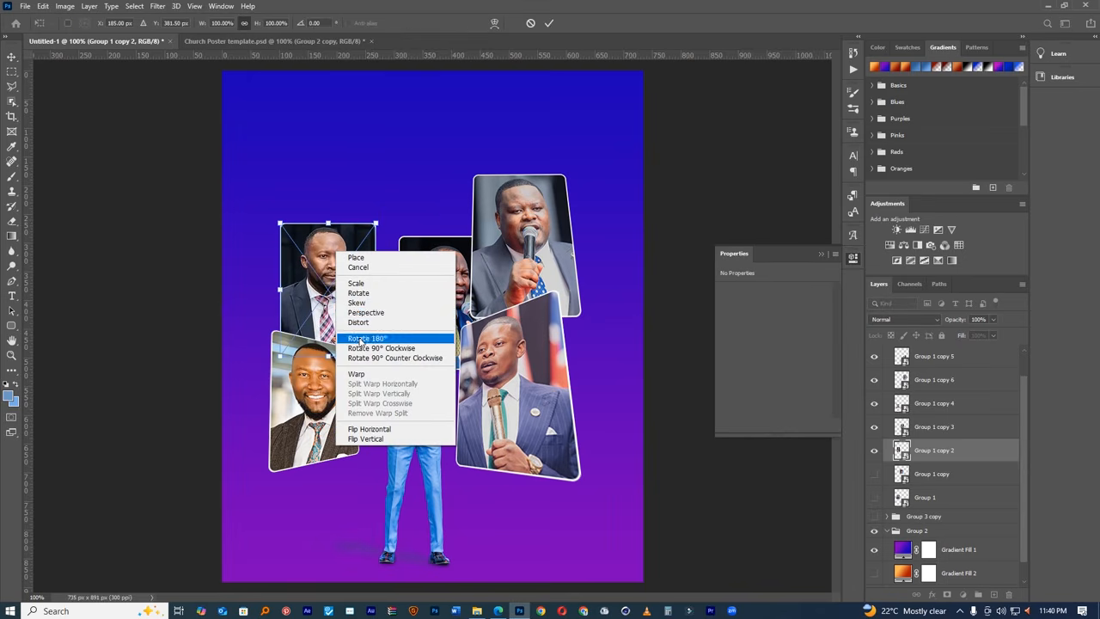
pyautogui.click(358, 324)
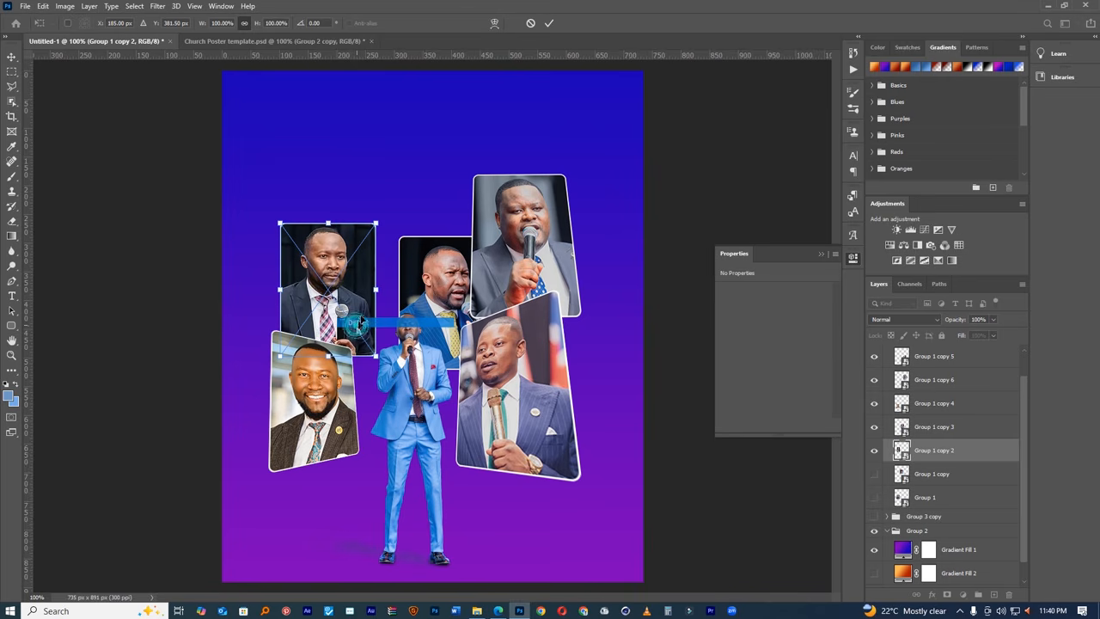
pyautogui.moveTo(378, 225); pyautogui.dragTo(355, 224)
pyautogui.moveTo(375, 356); pyautogui.dragTo(352, 347)
pyautogui.moveTo(279, 223); pyautogui.dragTo(273, 206)
pyautogui.moveTo(277, 348); pyautogui.dragTo(267, 364)
pyautogui.moveTo(274, 206); pyautogui.dragTo(275, 215)
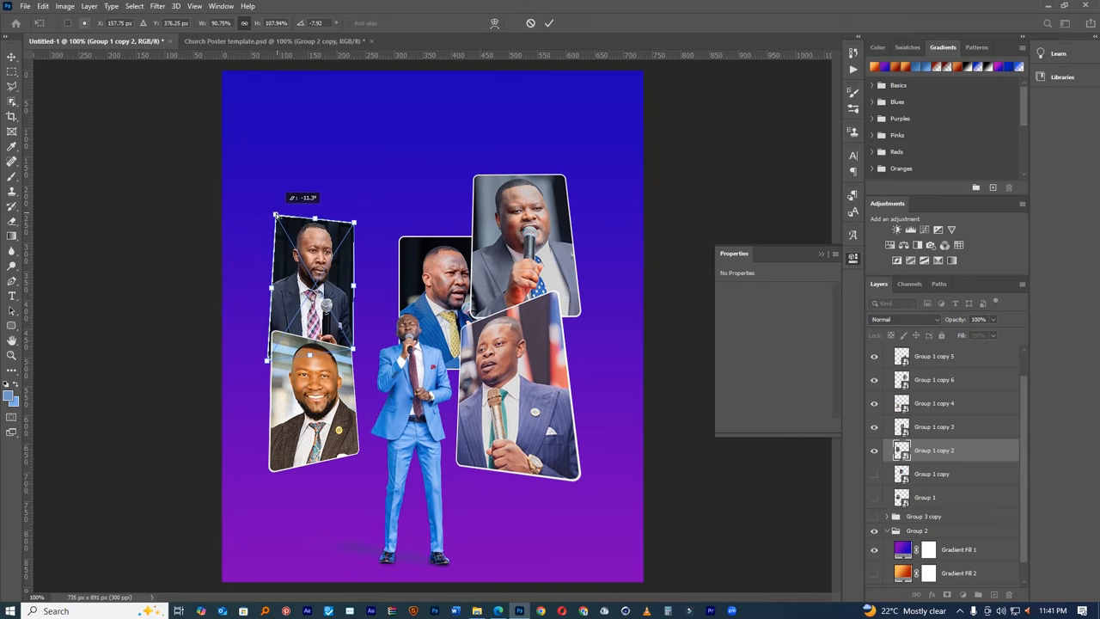
pyautogui.moveTo(353, 350); pyautogui.dragTo(380, 362)
pyautogui.moveTo(266, 362); pyautogui.dragTo(255, 364)
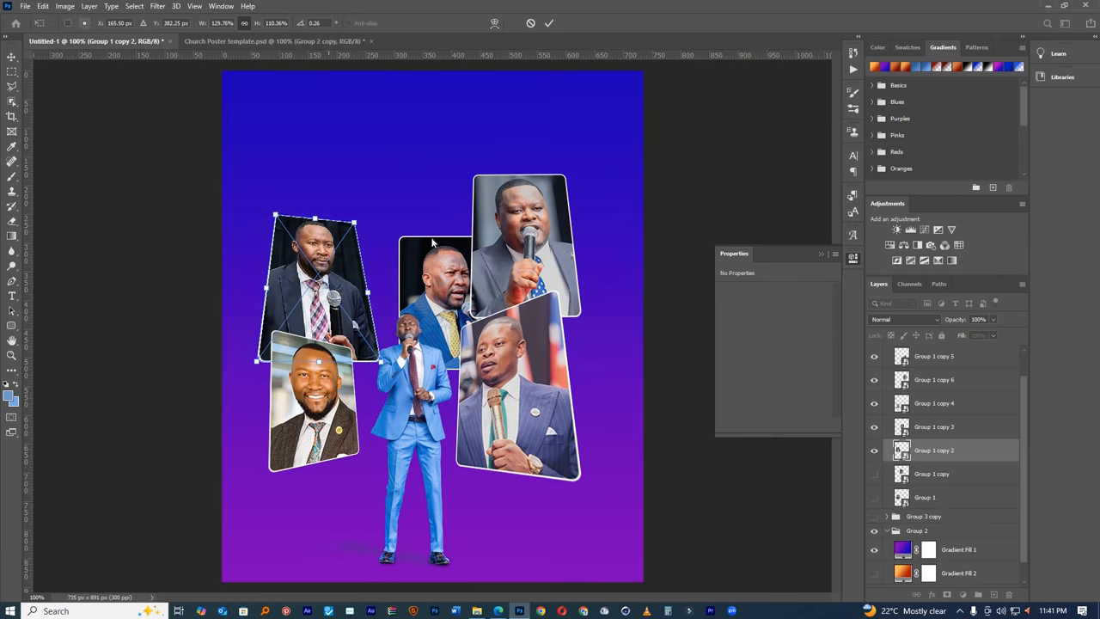
pyautogui.click(548, 25)
# - Scale the Group 1 copy 3 card to about 90% and shift it slightly toward the Group 1 copy 6 card
pyautogui.keyDown('ctrl'); pyautogui.click(450, 272); pyautogui.keyUp('ctrl')
pyautogui.hotkey('ctrl', 't')
pyautogui.moveTo(495, 236)
pyautogui.mouseDown()
pyautogui.moveTo(464, 248)
pyautogui.moveTo(501, 248)
pyautogui.mouseUp()
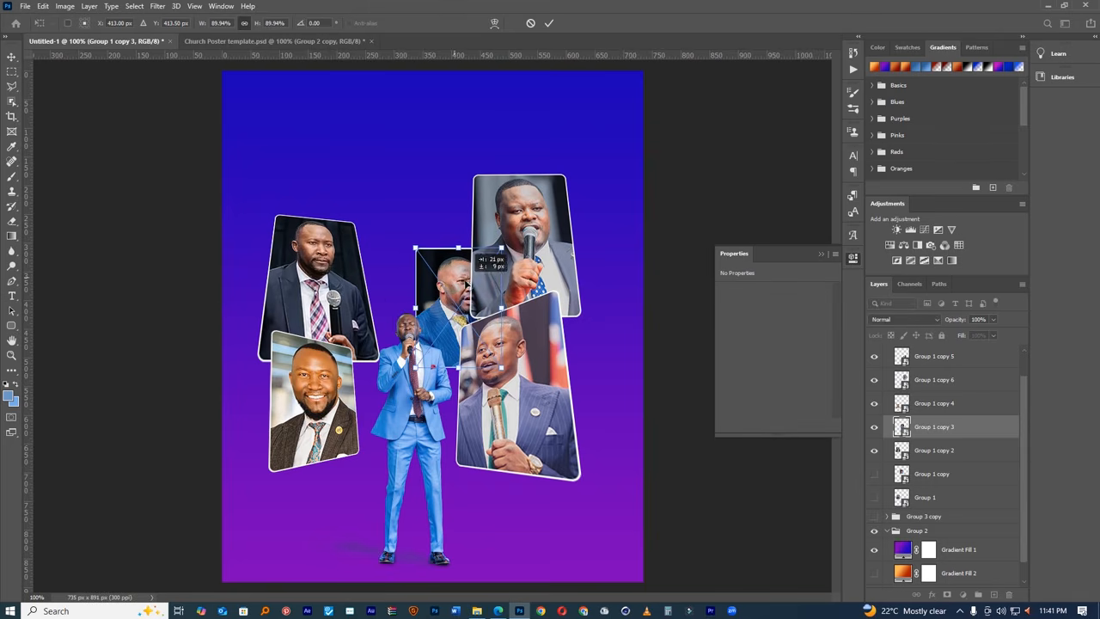
pyautogui.click(548, 22)
# - Show Group 1 copy, move its card above the Group 1 copy 2 card and enlarge it to about 138%
pyautogui.click(875, 474)
pyautogui.moveTo(453, 284); pyautogui.dragTo(329, 157)
pyautogui.hotkey('ctrl', 't')
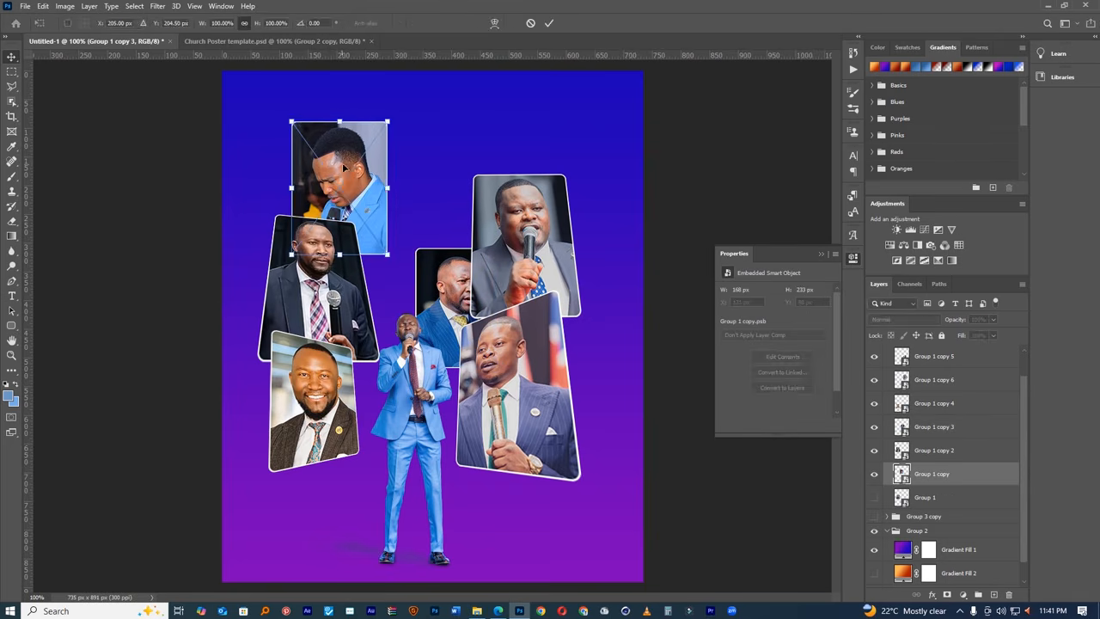
pyautogui.rightClick(345, 165)
pyautogui.click(395, 161)
pyautogui.moveTo(388, 121); pyautogui.dragTo(406, 96)
# - Distort the Group 1 copy card to a wider, slanted base and a narrower upper edge, about 321 × 353 px
pyautogui.rightClick(359, 162)
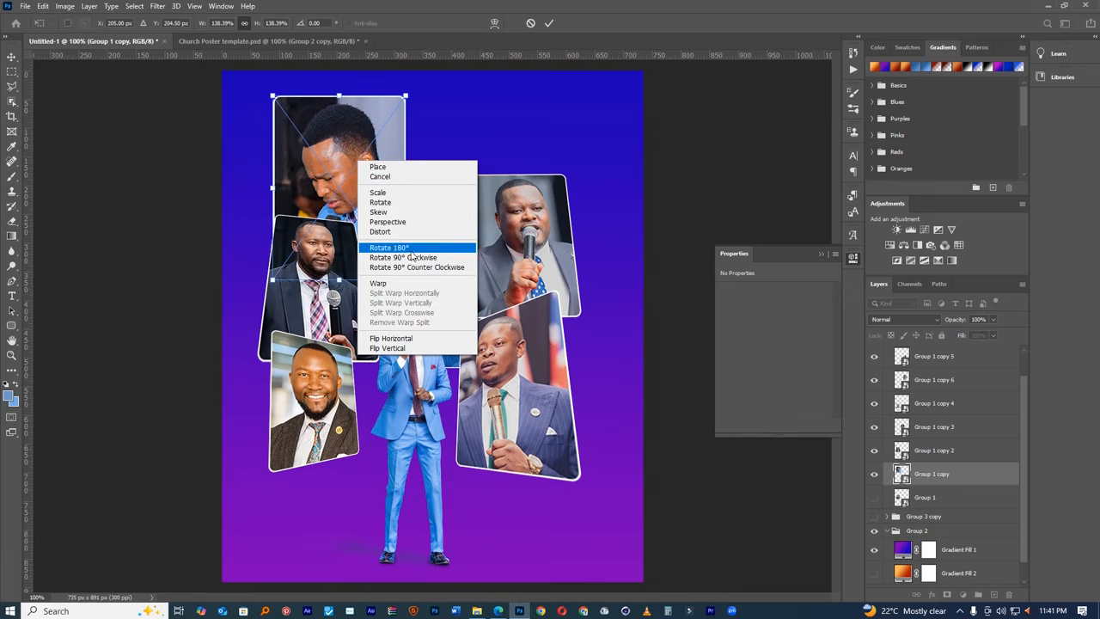
pyautogui.click(389, 232)
pyautogui.moveTo(407, 280); pyautogui.dragTo(439, 279)
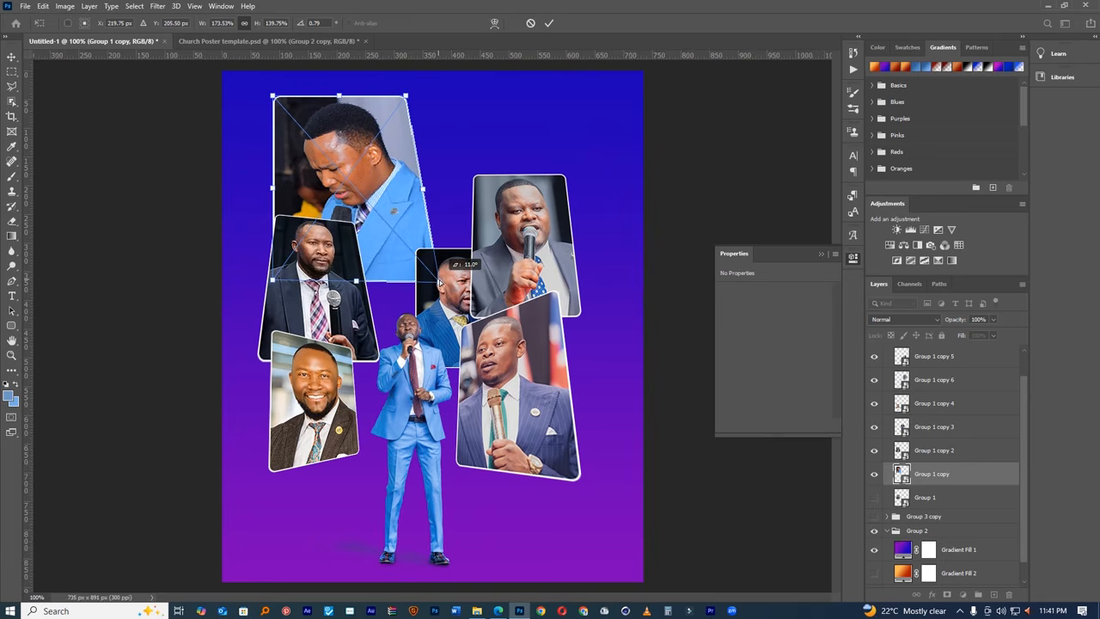
pyautogui.moveTo(272, 281); pyautogui.dragTo(255, 298)
pyautogui.moveTo(401, 99); pyautogui.dragTo(396, 106)
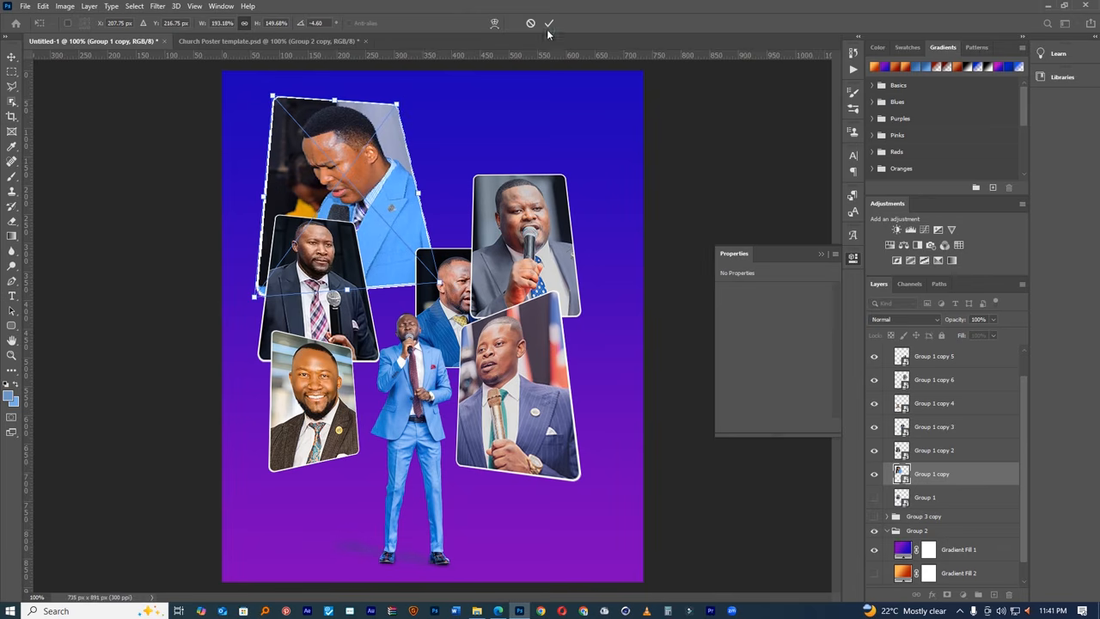
pyautogui.click(549, 24)
# - Show Group 1, scale its card to about 52% and place it above the Group 1 copy 3 card, partly behind Group 1 copy 6
pyautogui.click(876, 500)
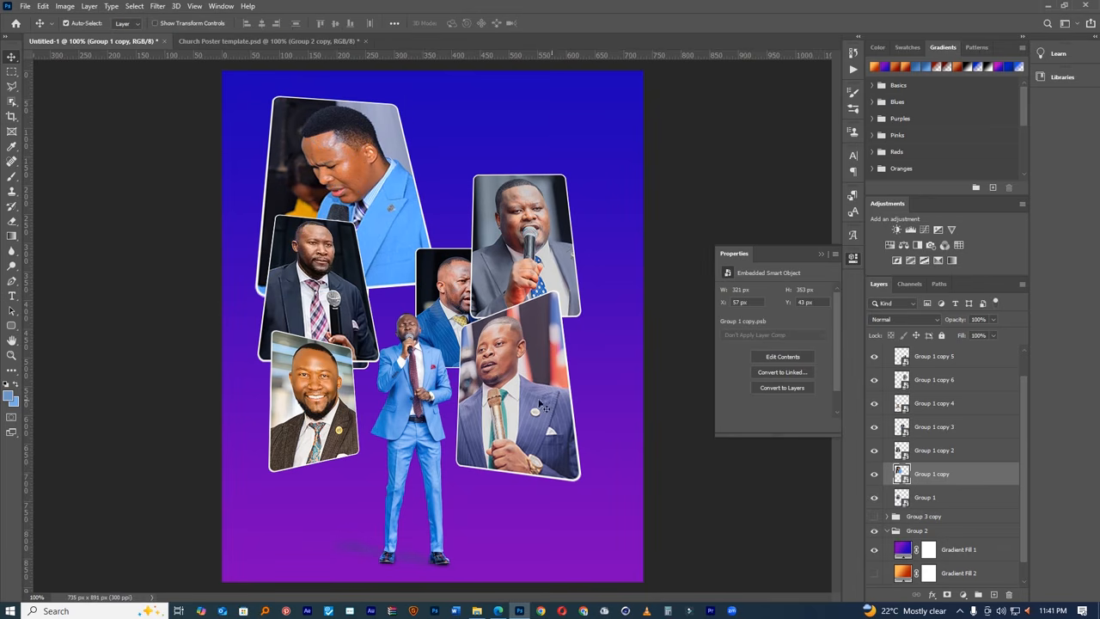
pyautogui.moveTo(358, 381); pyautogui.dragTo(428, 332)
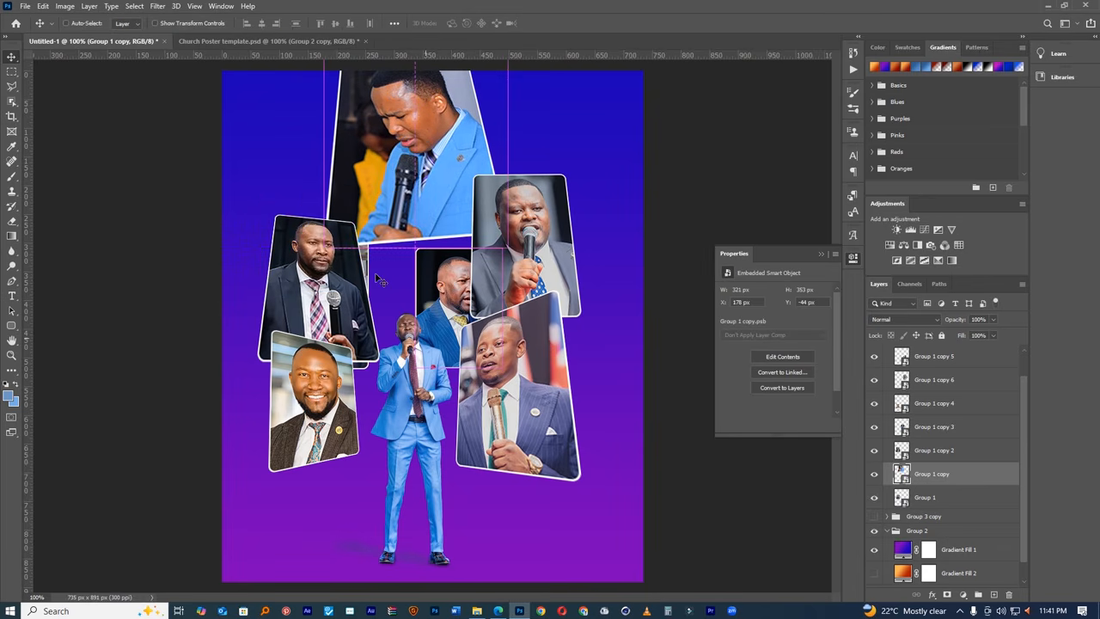
pyautogui.hotkey('ctrl', 'z')
pyautogui.moveTo(361, 372); pyautogui.dragTo(505, 256)
pyautogui.hotkey('ctrl', 't')
pyautogui.moveTo(515, 124); pyautogui.dragTo(489, 153)
pyautogui.moveTo(478, 197); pyautogui.dragTo(477, 220)
# - Distort the Group 1 card into a trapezoid with a slanted upper edge and a base widened toward the Group 1 copy card
pyautogui.rightClick(477, 220)
pyautogui.click(494, 281)
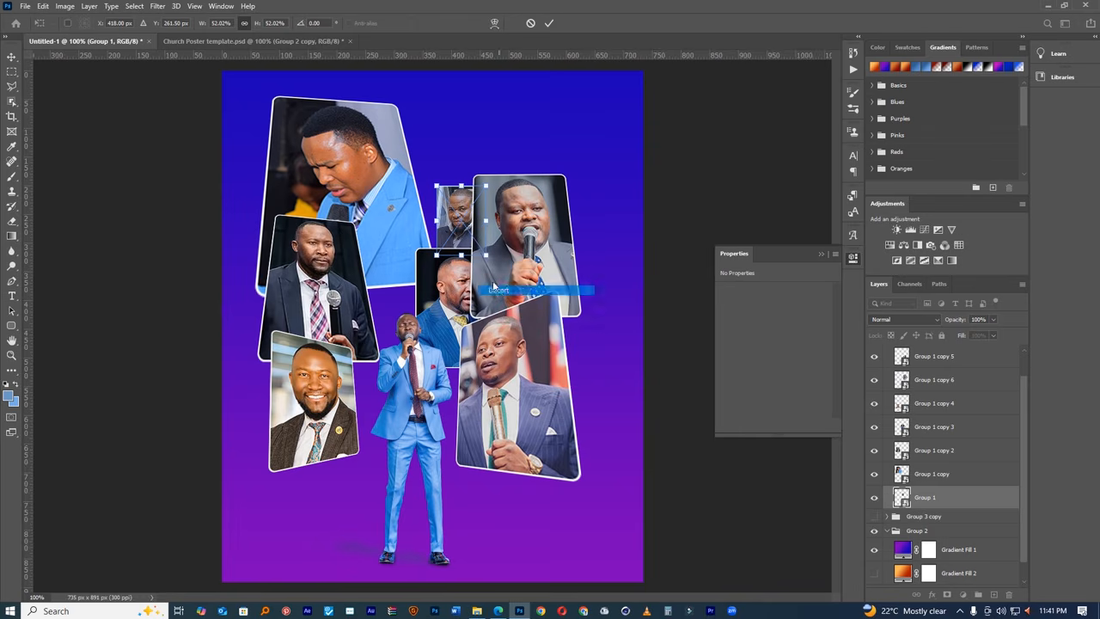
pyautogui.moveTo(437, 250); pyautogui.dragTo(435, 254)
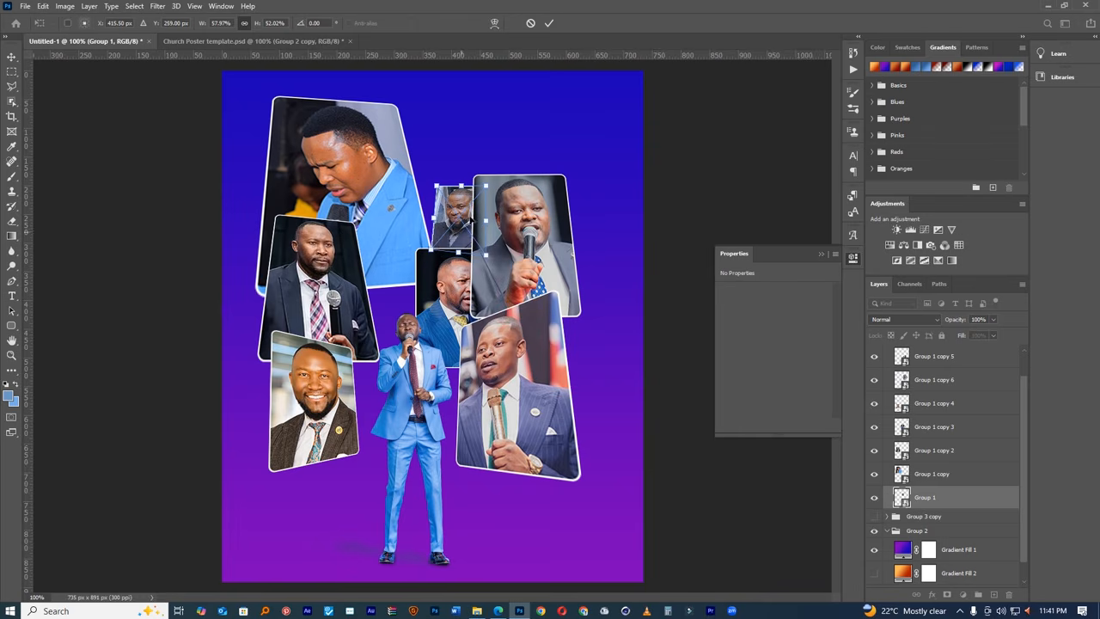
pyautogui.moveTo(436, 186)
pyautogui.mouseDown()
pyautogui.moveTo(421, 183)
pyautogui.moveTo(442, 183)
pyautogui.mouseUp()
pyautogui.moveTo(434, 251); pyautogui.dragTo(417, 249)
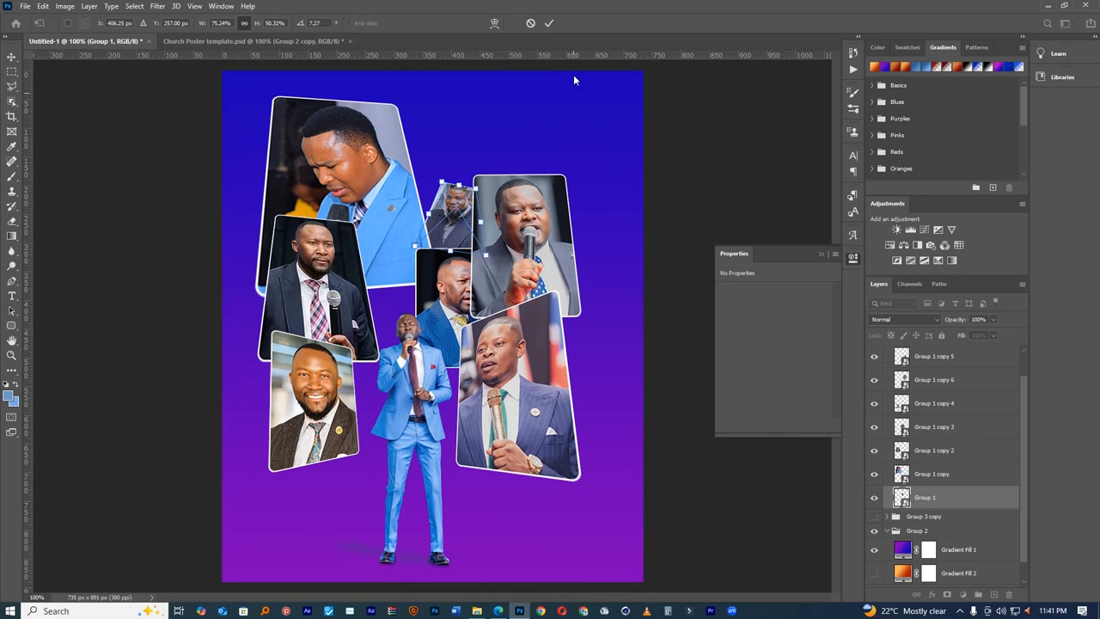
pyautogui.click(549, 23)
# - Enlarge the Group 1 card to about 147% × 98% and place it above and partly behind the Group 1 copy 6 card
pyautogui.moveTo(490, 192); pyautogui.dragTo(519, 182)
pyautogui.hotkey('ctrl', 't')
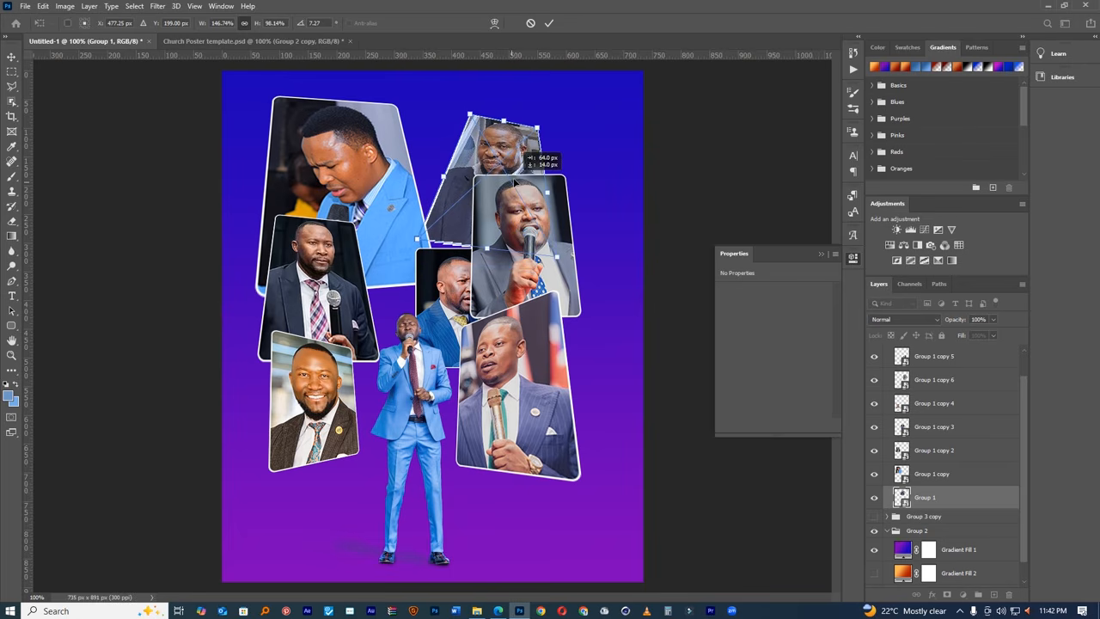
pyautogui.moveTo(579, 152); pyautogui.dragTo(574, 144)
pyautogui.moveTo(520, 215); pyautogui.dragTo(524, 232)
# - Shift the Group 1 copy card slightly outward and undo a trial move of the Group 1 copy 6 card
pyautogui.moveTo(382, 208); pyautogui.dragTo(373, 208)
pyautogui.moveTo(569, 279); pyautogui.dragTo(594, 281)
pyautogui.hotkey('ctrl', 'z')
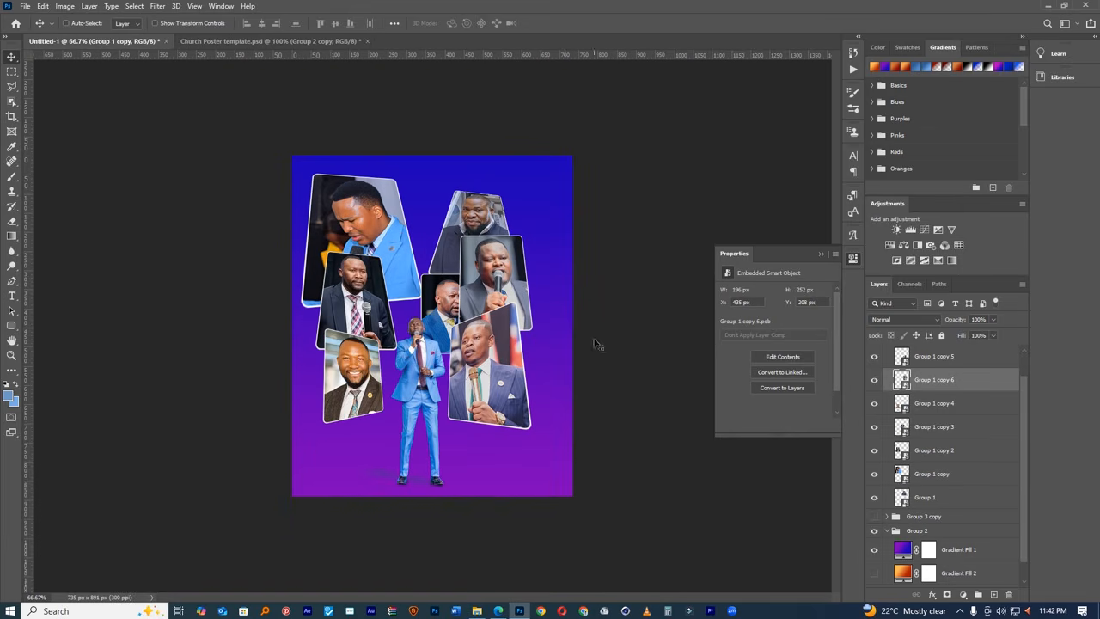
# - Lock Gradient Fill 1 and move the Group 1, copy 3, copy 5 and copy 6 cards together away from the figure
pyautogui.click(556, 430)
pyautogui.click(942, 335)
pyautogui.scroll(1, 560, 412)
pyautogui.moveTo(583, 516); pyautogui.dragTo(462, 104)
pyautogui.moveTo(492, 166); pyautogui.dragTo(515, 155)
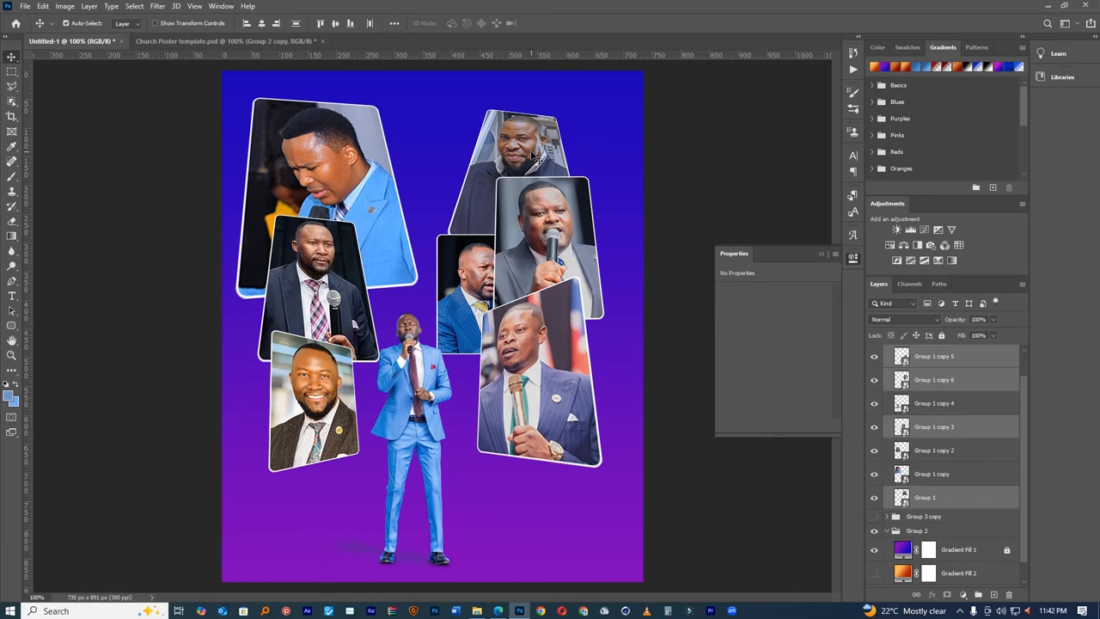
# - Collapse Group 3 copy 2 and scale the whole group down to roughly two thirds around the figure's head
pyautogui.click(515, 269)
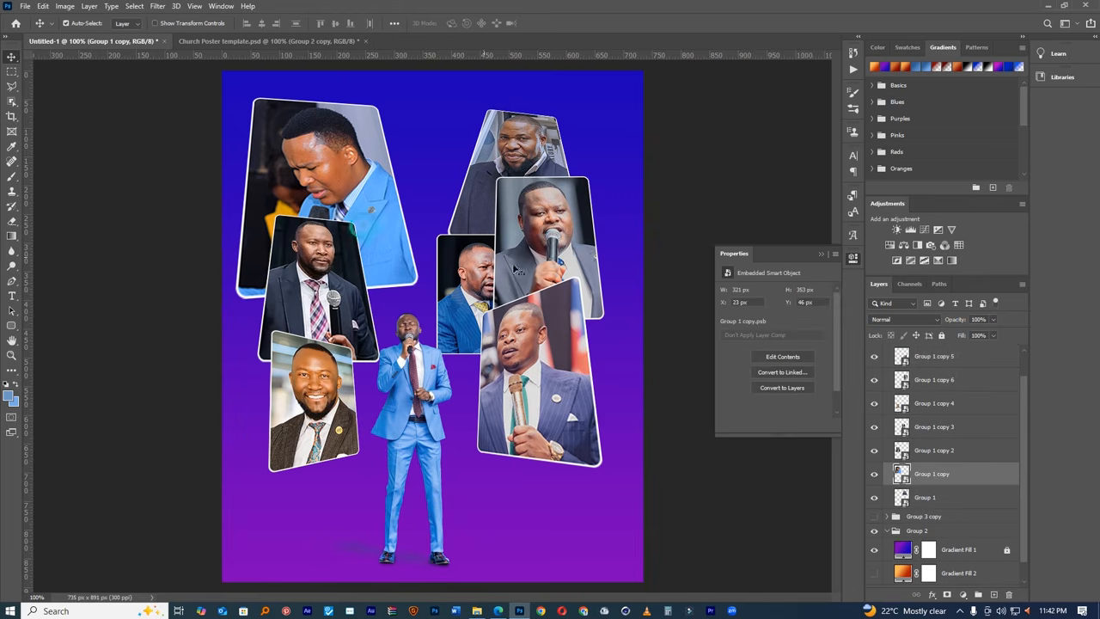
pyautogui.click(557, 379)
pyautogui.click(445, 391)
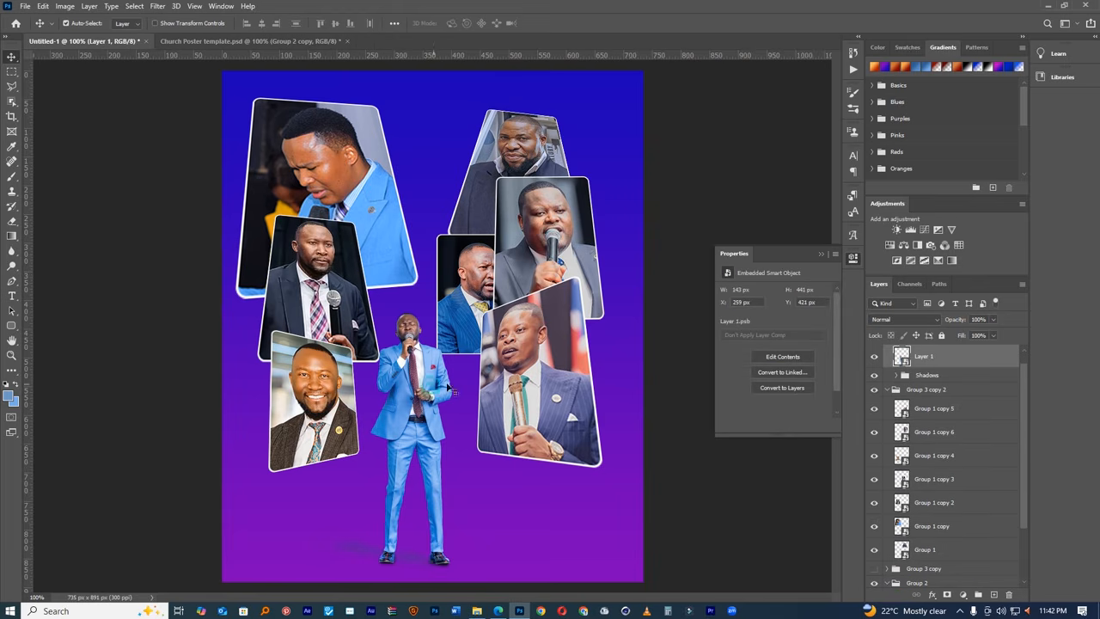
pyautogui.moveTo(605, 495); pyautogui.dragTo(519, 155)
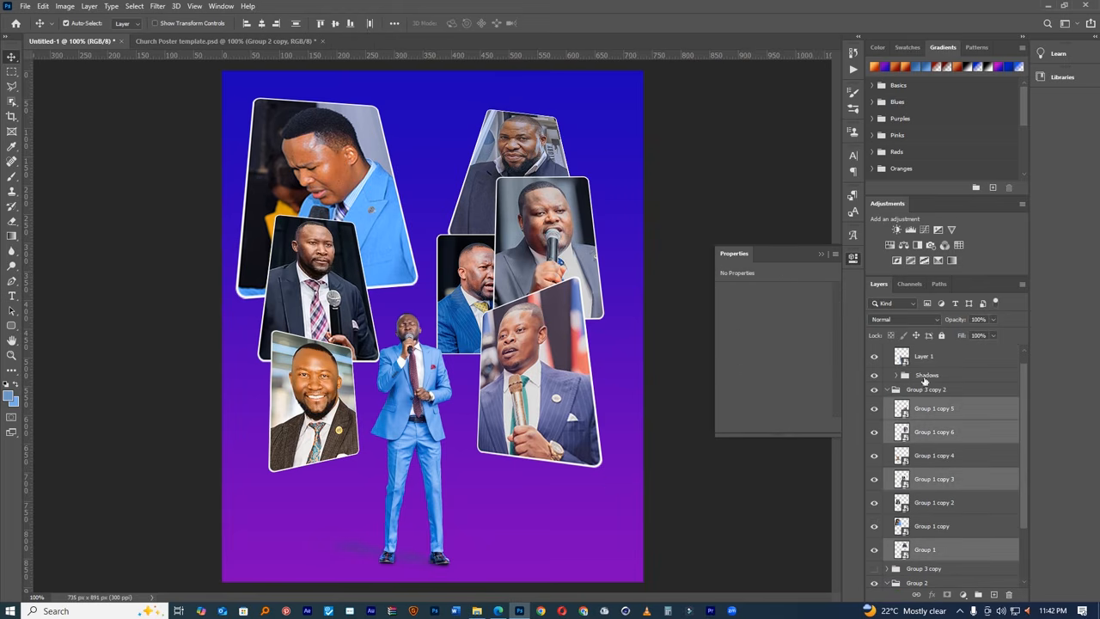
pyautogui.click(895, 392)
pyautogui.click(885, 389)
pyautogui.hotkey('ctrl', 't')
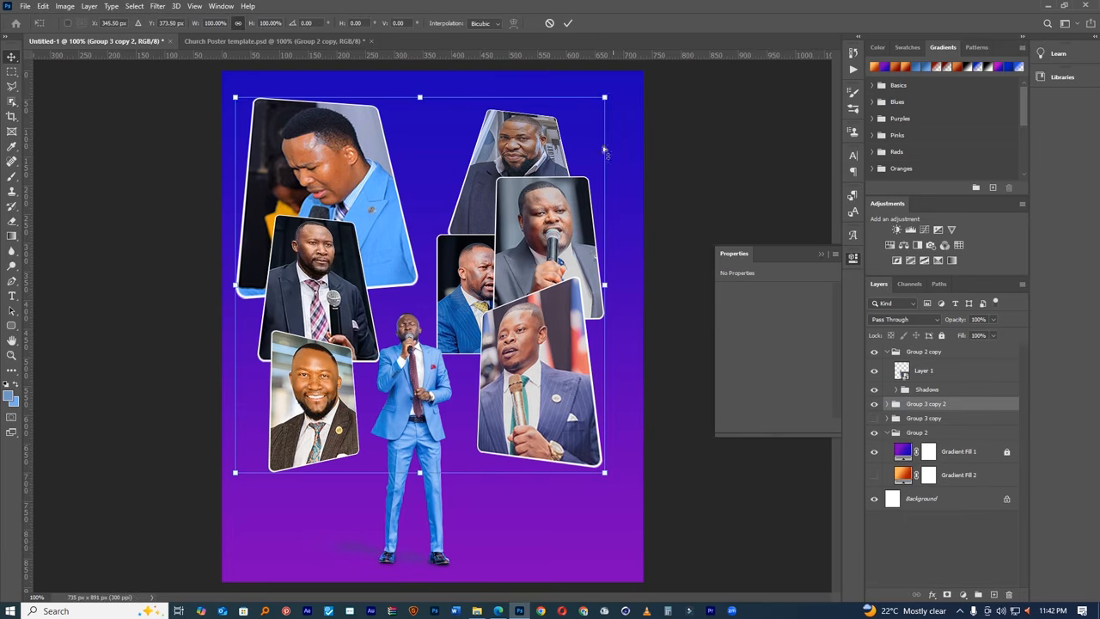
pyautogui.moveTo(605, 97); pyautogui.dragTo(559, 141)
pyautogui.click(568, 23)
# - Enlarge the Group 1 card to about 214.5% × 143.5% and position it behind the smaller cards beside it
pyautogui.click(592, 186)
pyautogui.click(509, 193)
pyautogui.hotkey('ctrl', 't')
pyautogui.moveTo(500, 176)
pyautogui.mouseDown()
pyautogui.moveTo(515, 169)
pyautogui.moveTo(516, 182)
pyautogui.mouseUp()
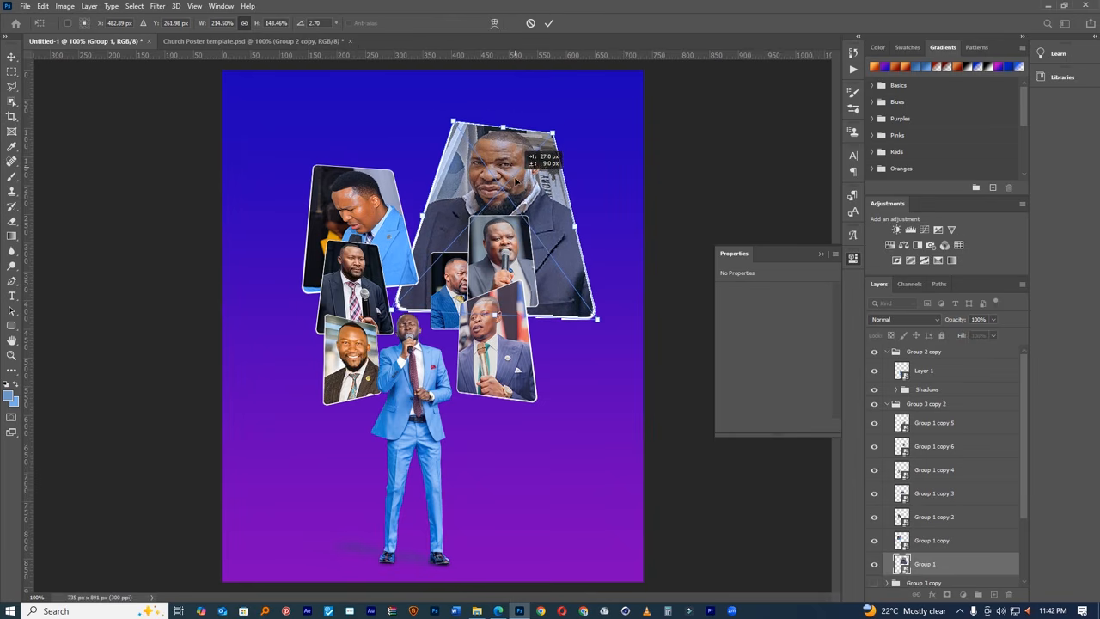
pyautogui.click(549, 23)
# - Duplicate the Group 1 copy 4 card, put it beneath Group 1, enlarge it to about 122% × 133% and place it behind the outer cards
pyautogui.click(331, 200)
pyautogui.click(333, 357)
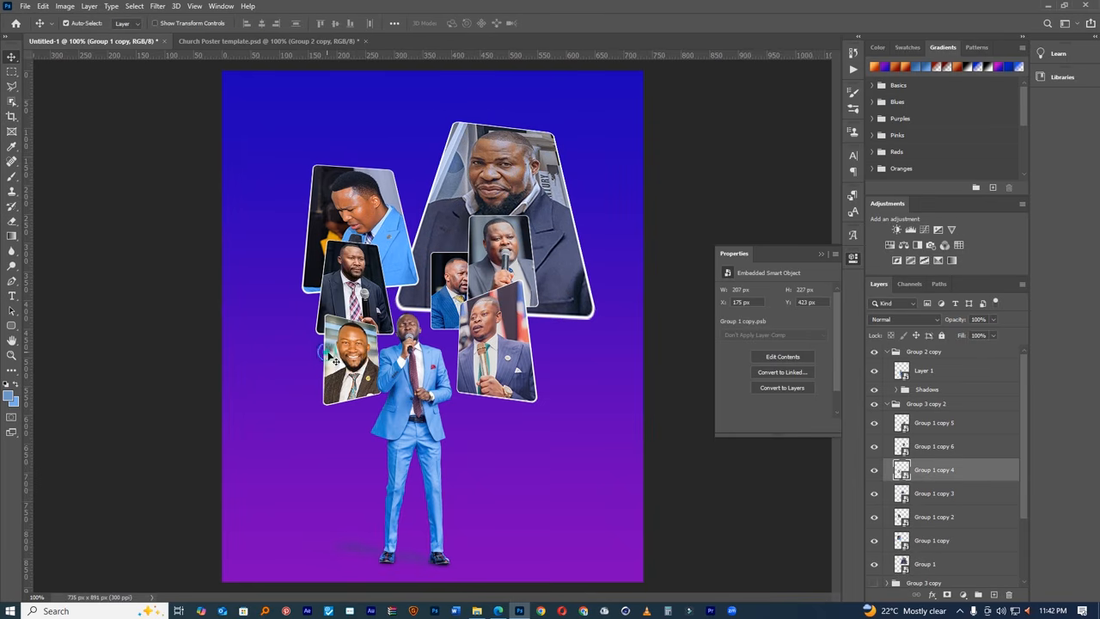
pyautogui.moveTo(333, 358); pyautogui.dragTo(275, 363)
pyautogui.moveTo(932, 471); pyautogui.dragTo(937, 515)
pyautogui.moveTo(318, 327); pyautogui.dragTo(335, 242)
pyautogui.hotkey('ctrl', 't')
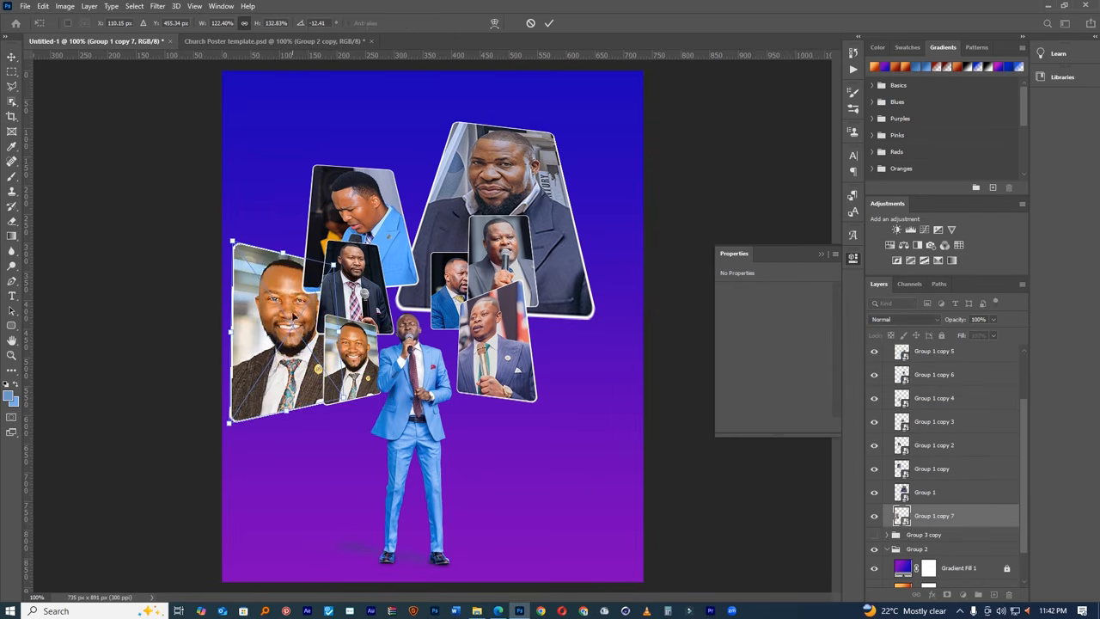
pyautogui.moveTo(283, 326); pyautogui.dragTo(268, 301)
pyautogui.click(549, 23)
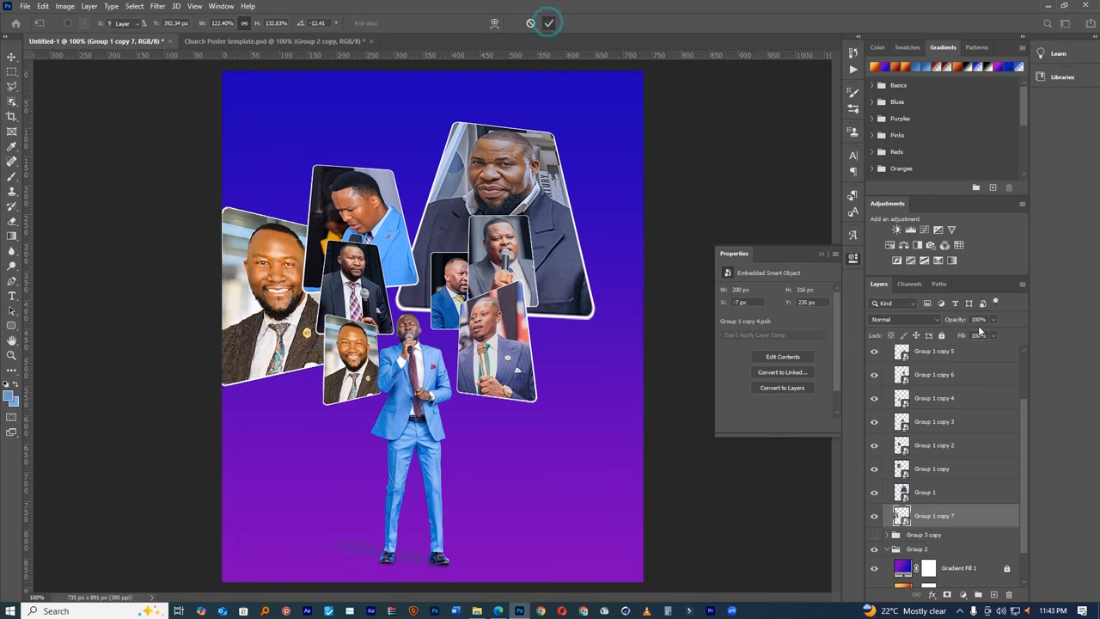
# - Lower the Group 1 copy 7 card's opacity to 12% and shift it inside the canvas to X 23 px, Y 237 px
pyautogui.press('1')
pyautogui.press('1')
pyautogui.press('4')
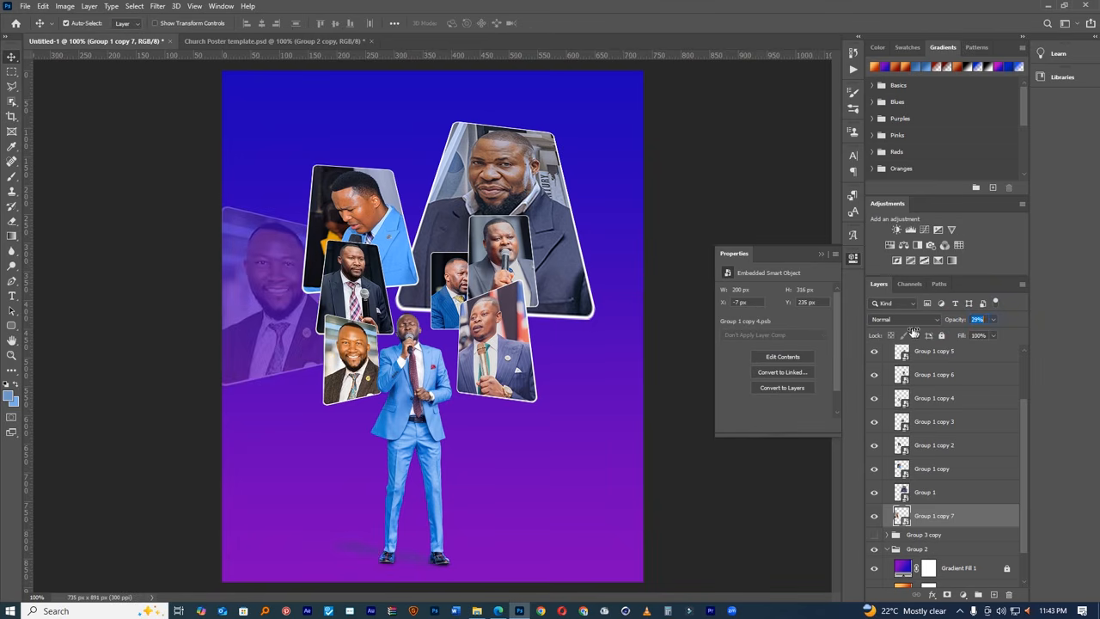
pyautogui.moveTo(436, 334); pyautogui.dragTo(449, 335)
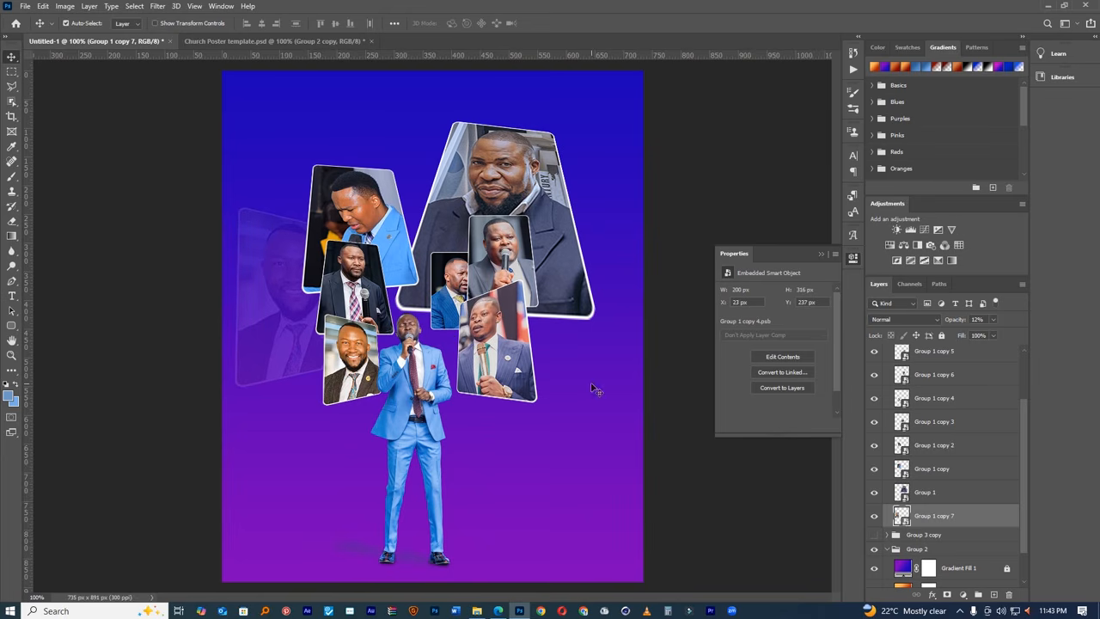
# - Distort the Group 1 card to a narrower, shorter trapezoid of about 270 × 294 px and move it closer to the figure
pyautogui.keyDown('ctrl'); pyautogui.click(560, 177); pyautogui.keyUp('ctrl')
pyautogui.hotkey('ctrl', 't')
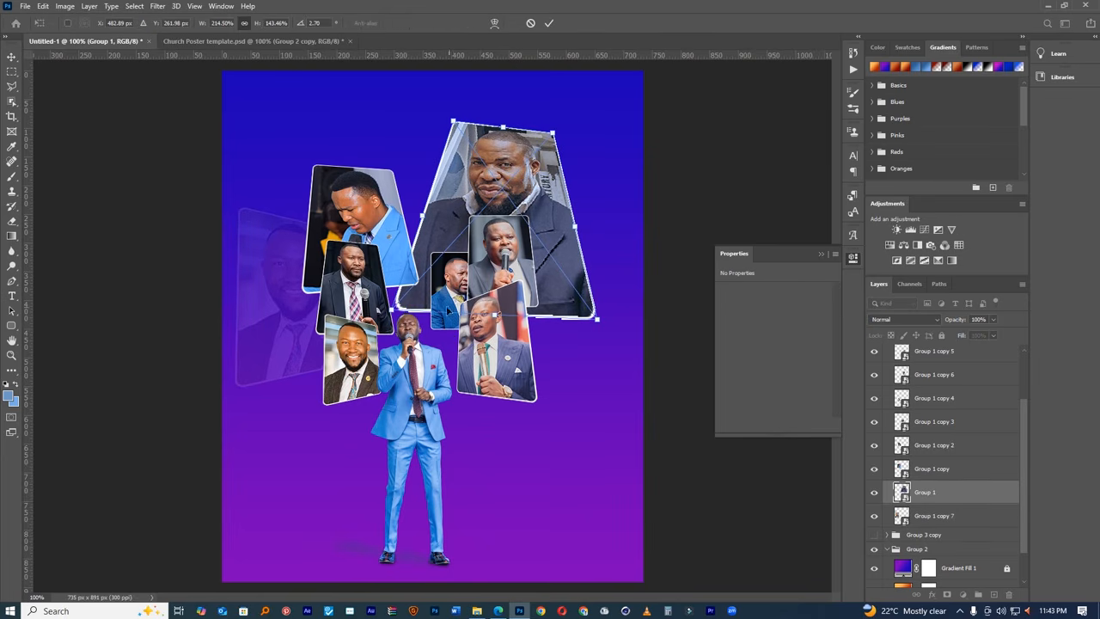
pyautogui.rightClick(415, 299)
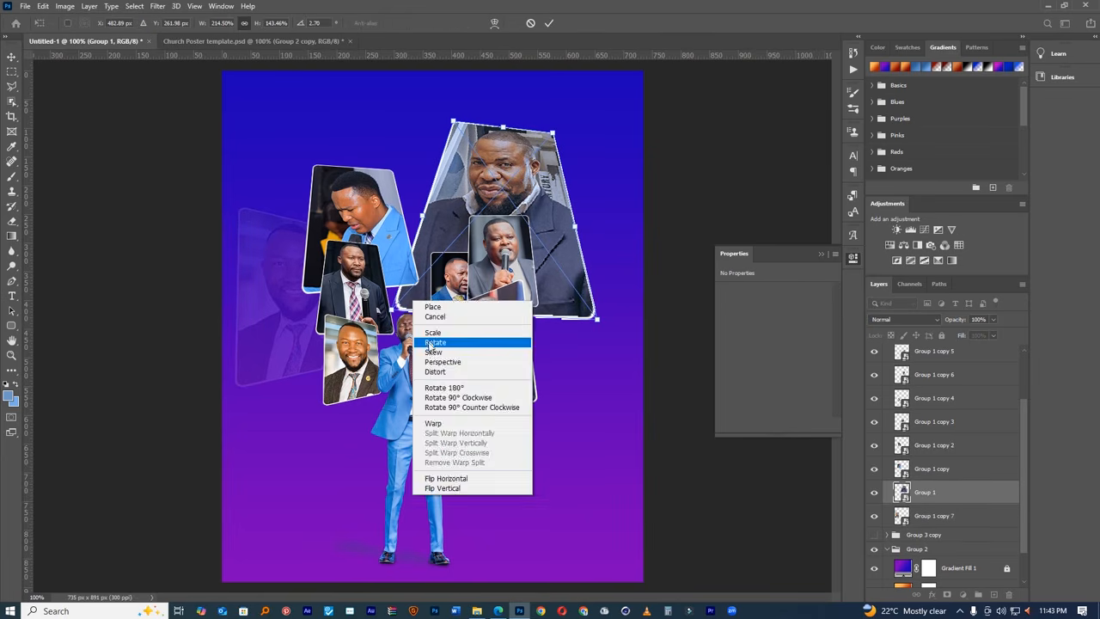
pyautogui.click(433, 369)
pyautogui.moveTo(400, 308); pyautogui.dragTo(427, 290)
pyautogui.moveTo(597, 321); pyautogui.dragTo(578, 288)
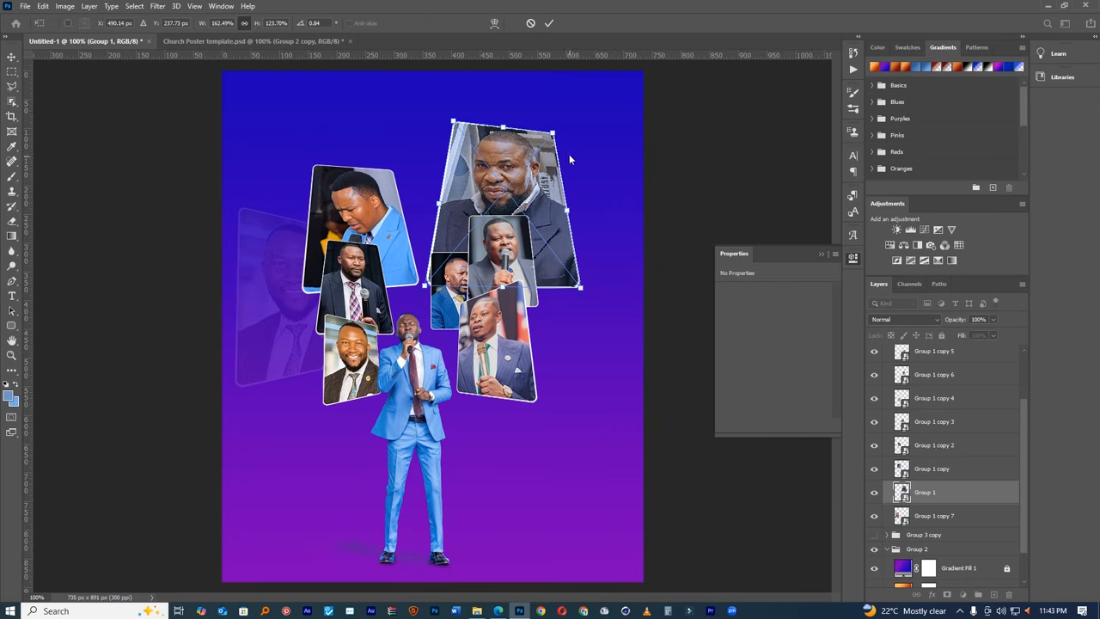
pyautogui.moveTo(453, 125); pyautogui.dragTo(486, 131)
pyautogui.moveTo(554, 136); pyautogui.dragTo(567, 128)
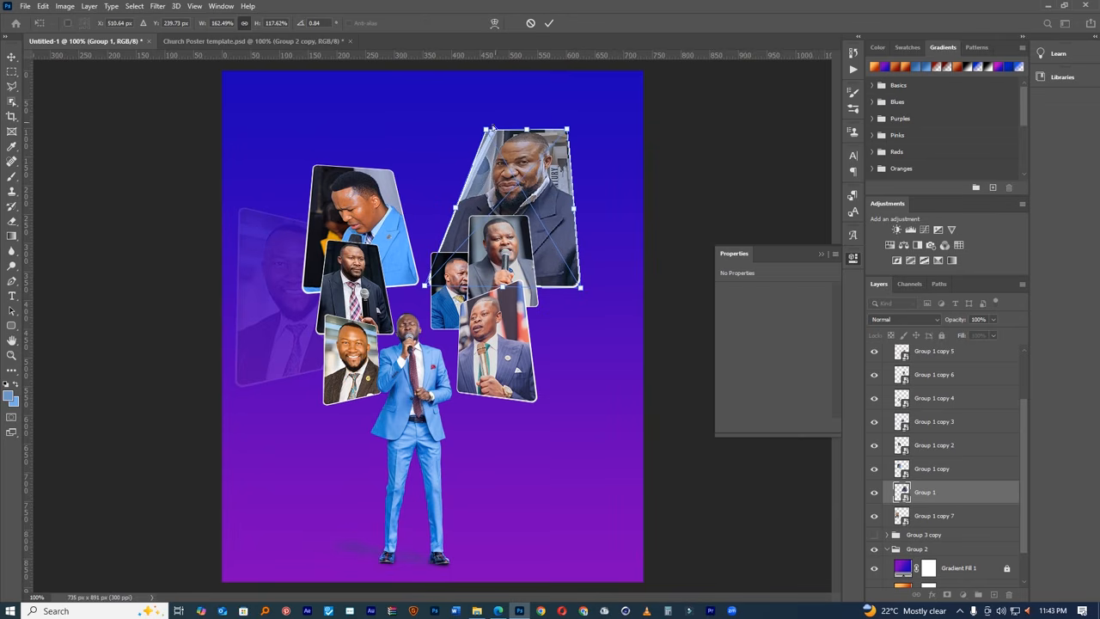
pyautogui.moveTo(486, 131); pyautogui.dragTo(465, 121)
pyautogui.moveTo(510, 204); pyautogui.dragTo(486, 199)
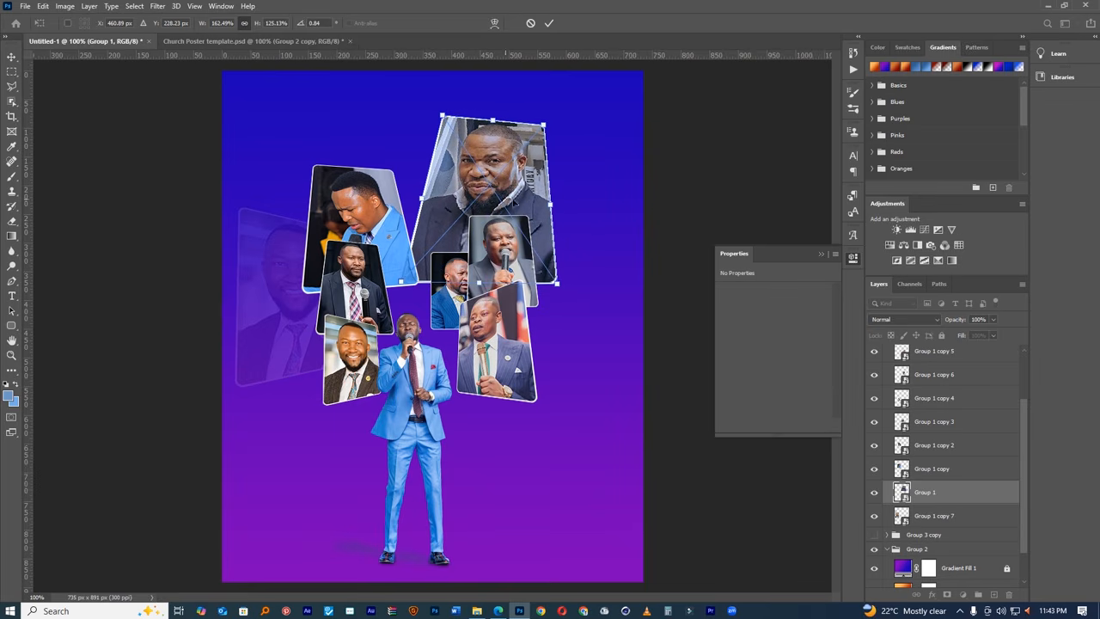
pyautogui.click(548, 24)
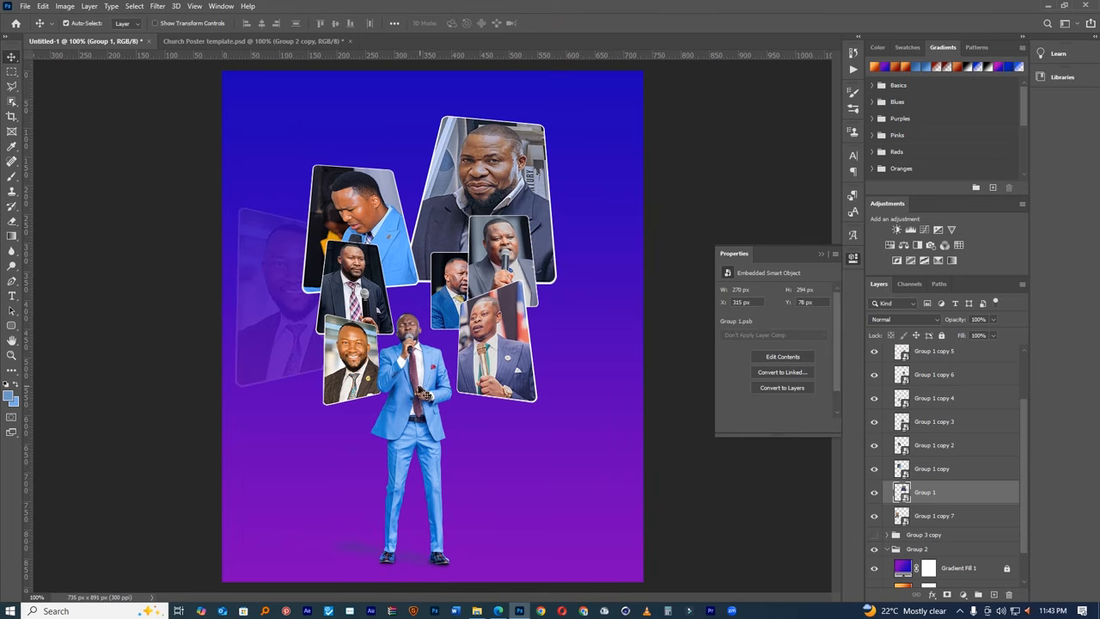
# - Move the Group 1 copy 4 card outward and enlarge the Group 1 copy 2 card above it to about 138% × 98%
pyautogui.moveTo(342, 365); pyautogui.dragTo(318, 377)
pyautogui.moveTo(376, 275); pyautogui.dragTo(368, 243)
pyautogui.hotkey('ctrl', 't')
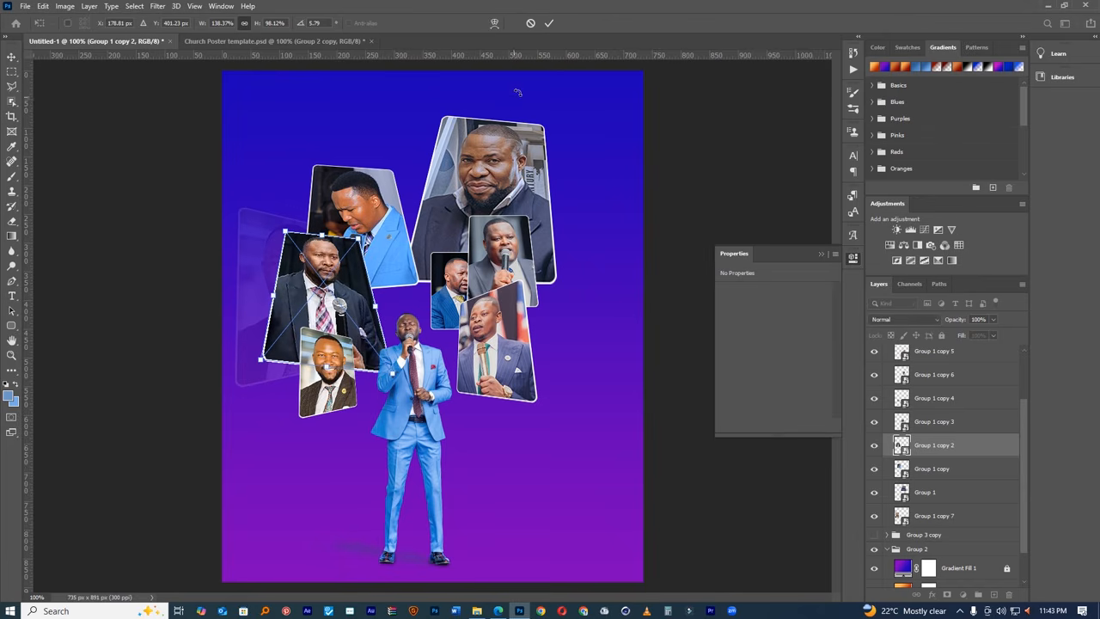
pyautogui.click(550, 24)
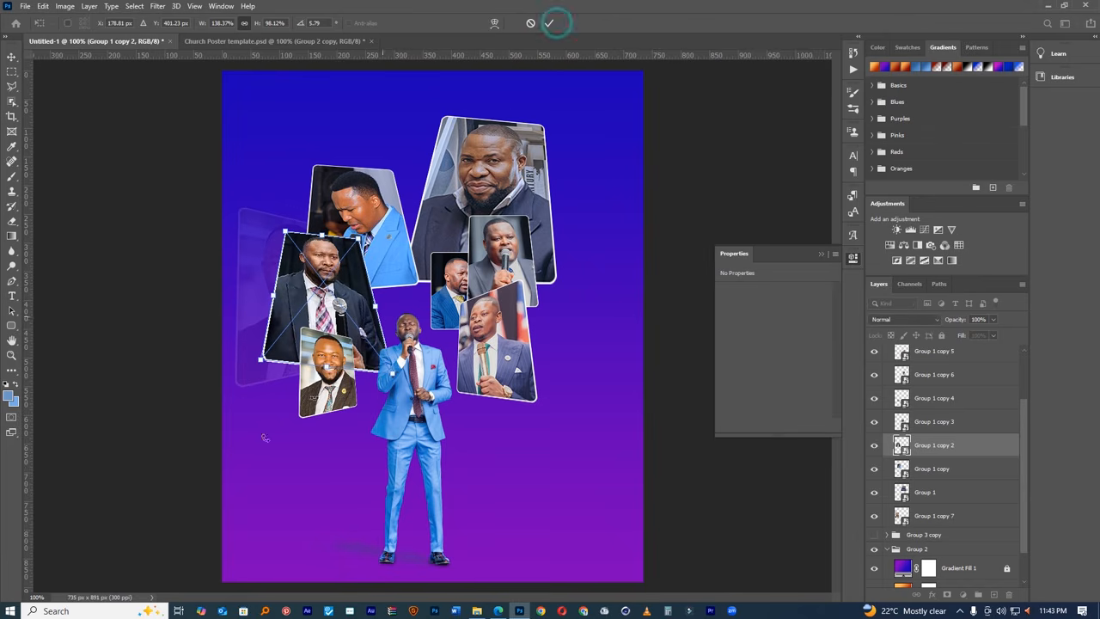
pyautogui.click(546, 23)
# - Duplicate the Group 1 copy 3 card outward, place it beneath Group 1 copy 7 and set its opacity to 6%
pyautogui.moveTo(452, 292); pyautogui.dragTo(591, 333)
pyautogui.moveTo(926, 542); pyautogui.dragTo(928, 546)
pyautogui.moveTo(958, 321); pyautogui.dragTo(903, 333)
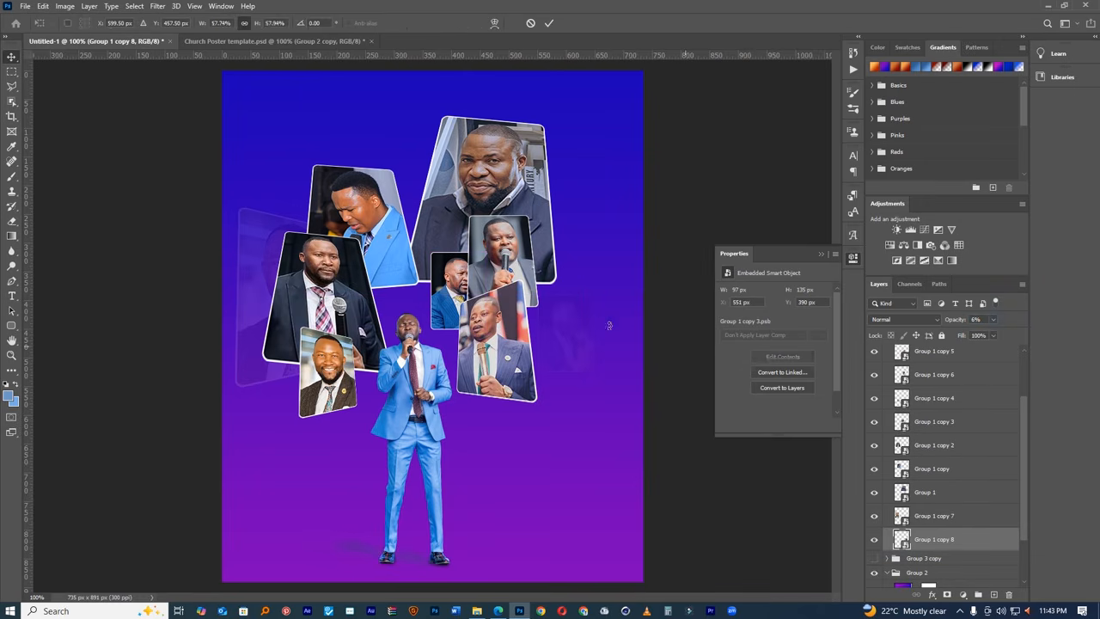
# - Enlarge the Group 1 copy 8 card to about 197 × 275 px and position it at X 500 px, Y 239 px
pyautogui.hotkey('ctrl', 't')
pyautogui.moveTo(598, 291); pyautogui.dragTo(636, 268)
pyautogui.moveTo(593, 276); pyautogui.dragTo(594, 274)
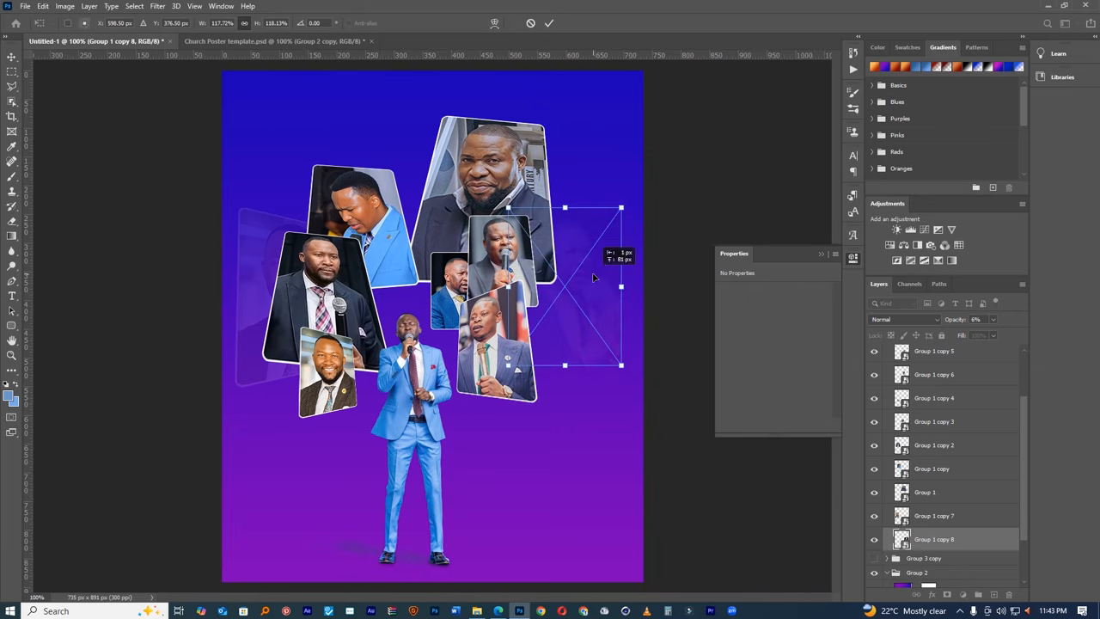
pyautogui.click(549, 23)
# - Collapse Group 3 copy 2 and Group 2 copy, and set the opacity of Group 3 copy 2 to 55%
pyautogui.scroll(3, 992, 397)
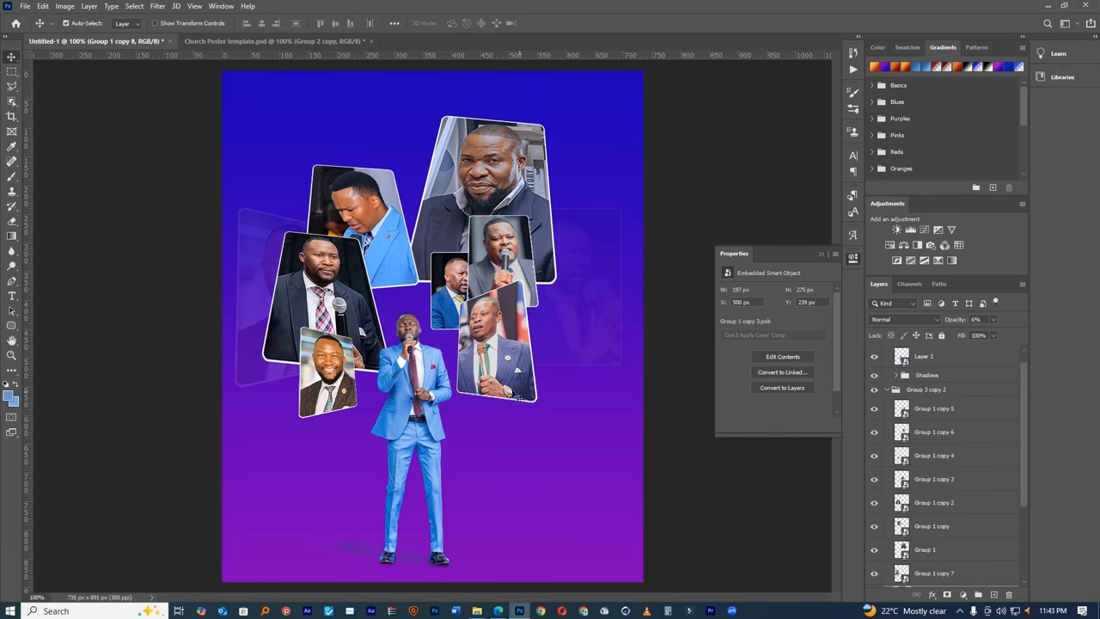
pyautogui.scroll(-3, 564, 368)
pyautogui.scroll(2, 532, 370)
pyautogui.keyDown('ctrl'); pyautogui.click(438, 407); pyautogui.keyUp('ctrl')
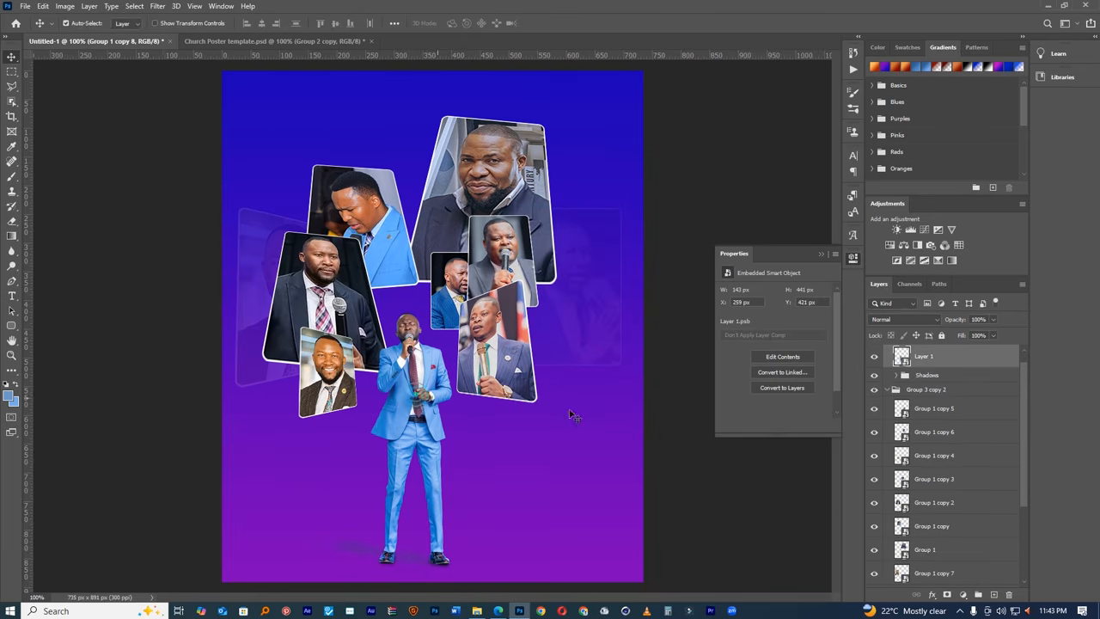
pyautogui.click(892, 391)
pyautogui.click(895, 390)
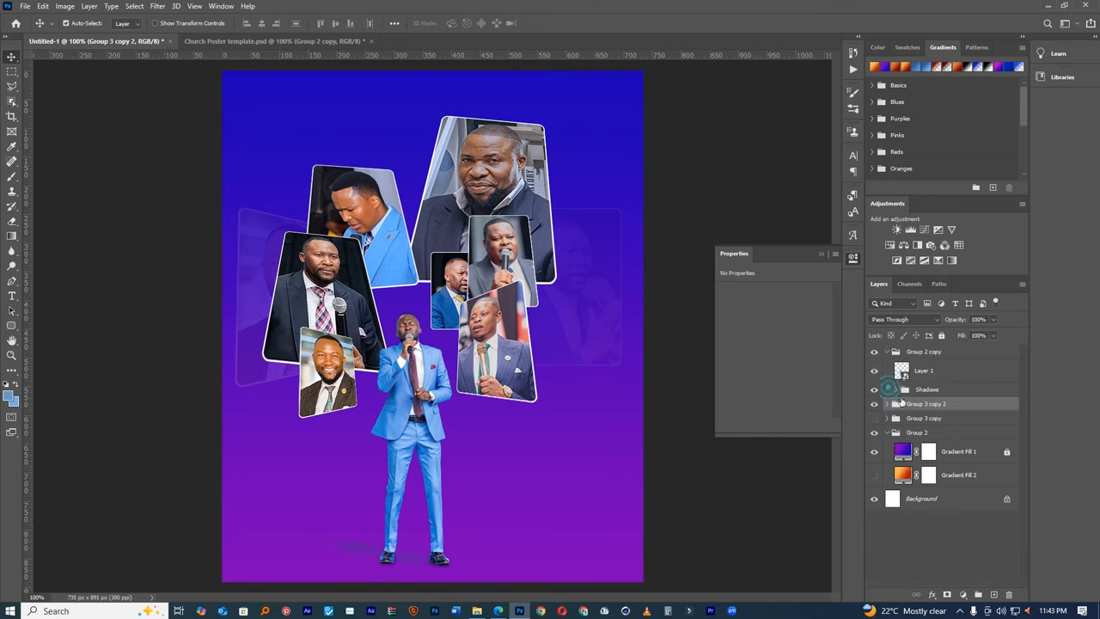
pyautogui.click(887, 352)
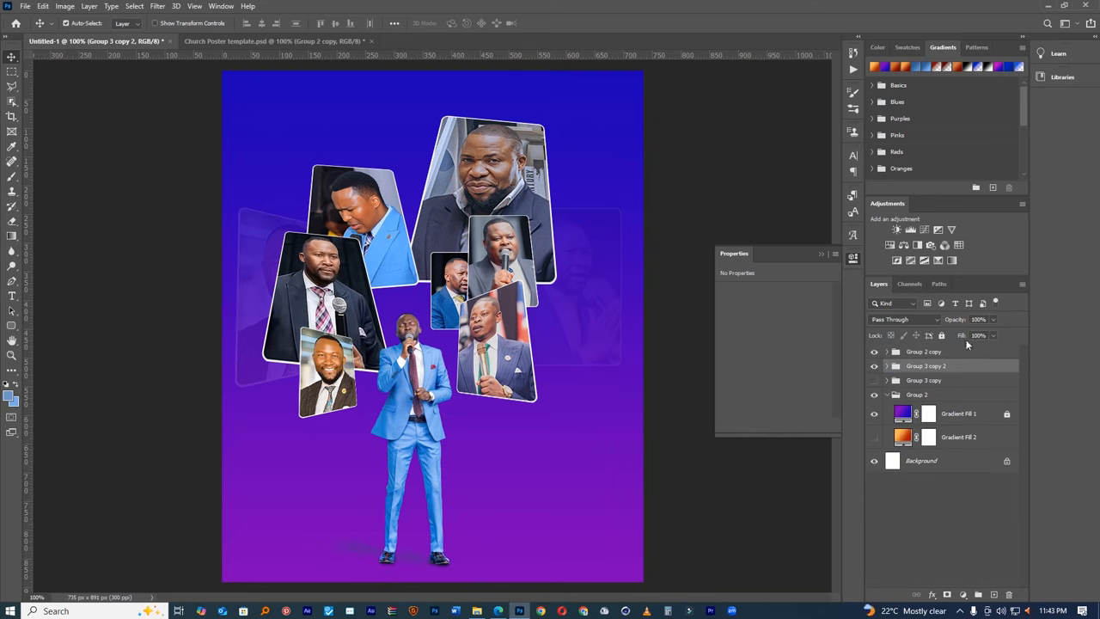
pyautogui.moveTo(949, 322); pyautogui.dragTo(933, 324)
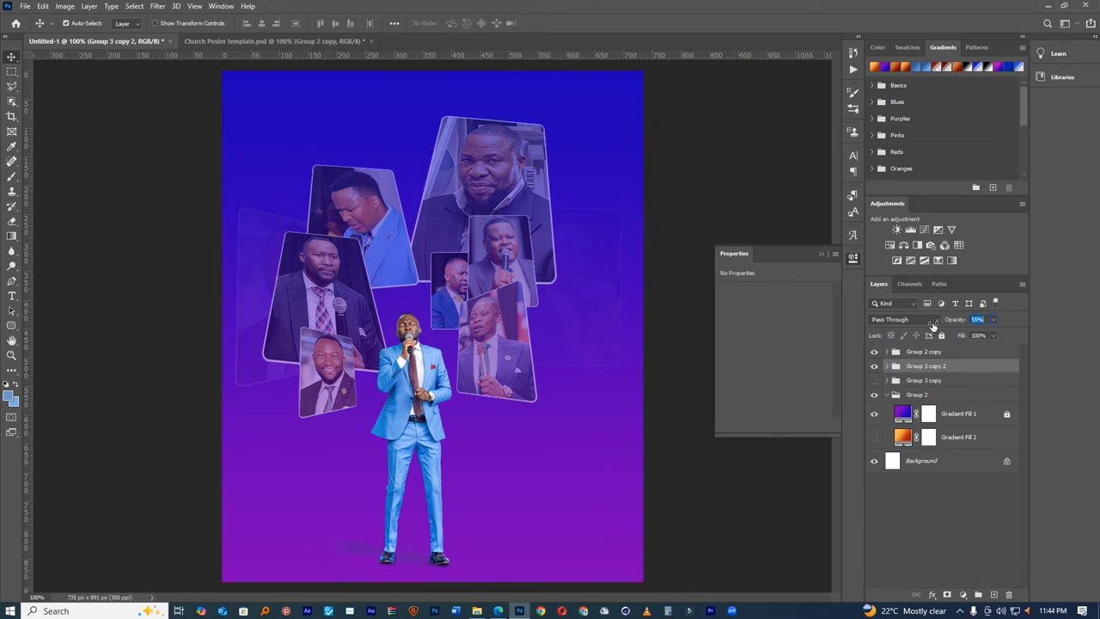
# - Duplicate Group 3 copy 2 and merge the lower, original group into a single pixel layer
pyautogui.hotkey('ctrl', 'j')
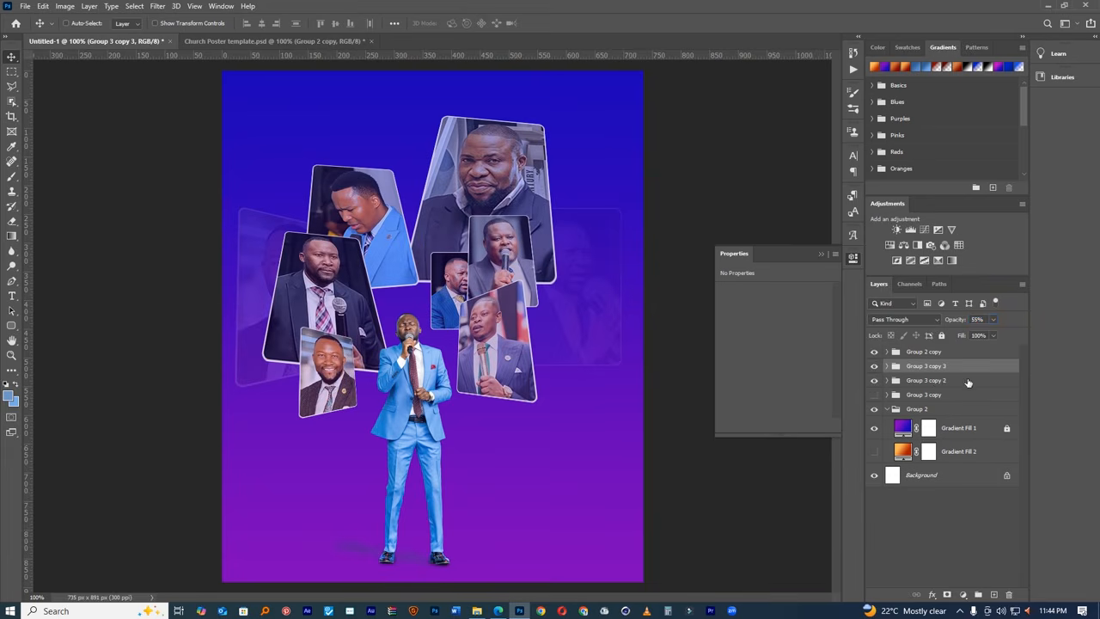
pyautogui.click(937, 380)
pyautogui.hotkey('ctrl', 'e')
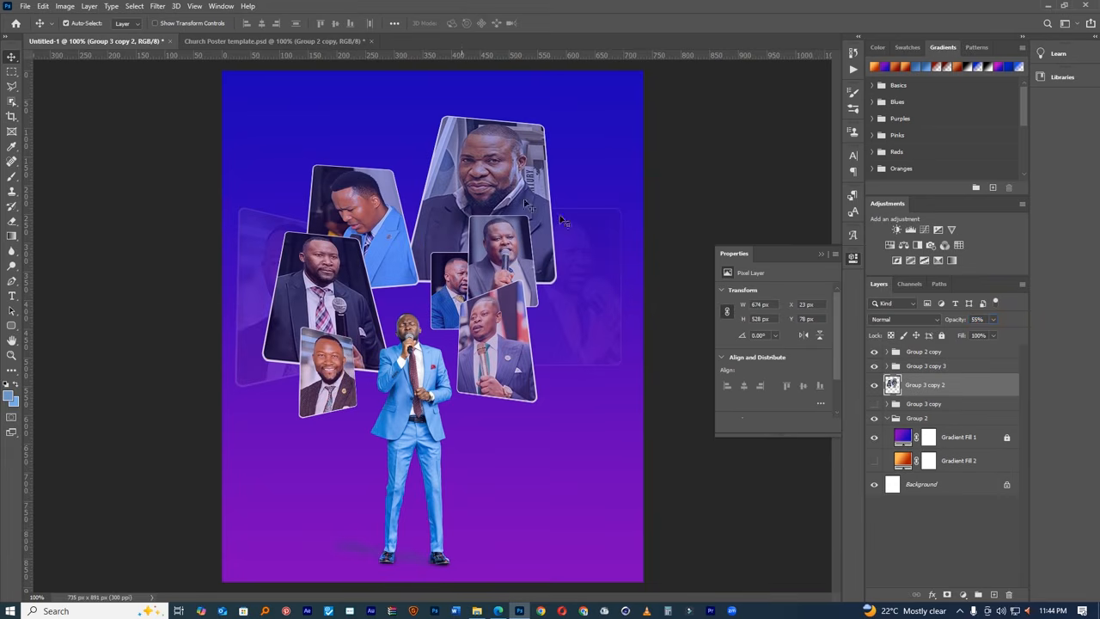
# - Enlarge the merged Group 3 copy 2 layer to about 117% and reduce its opacity to 13%
pyautogui.hotkey('ctrl', 't')
pyautogui.moveTo(620, 115); pyautogui.dragTo(653, 89)
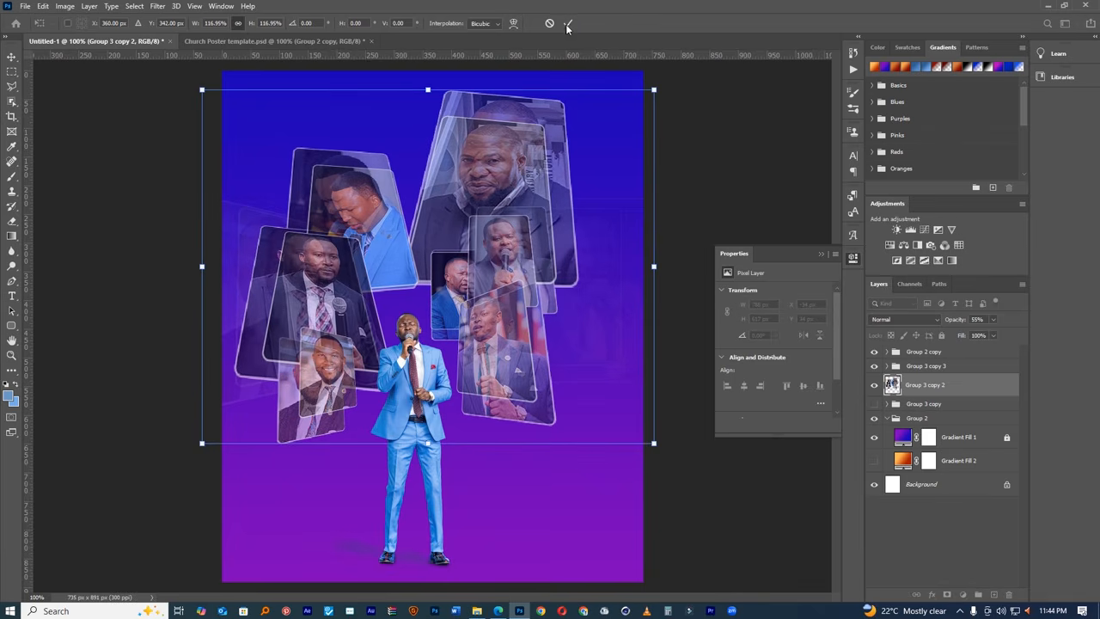
pyautogui.click(567, 23)
pyautogui.click(957, 319)
pyautogui.moveTo(935, 318); pyautogui.dragTo(939, 319)
# - Apply a Gaussian Blur with a 5.2-pixel radius to the merged Group 3 copy 2 layer
pyautogui.click(157, 6)
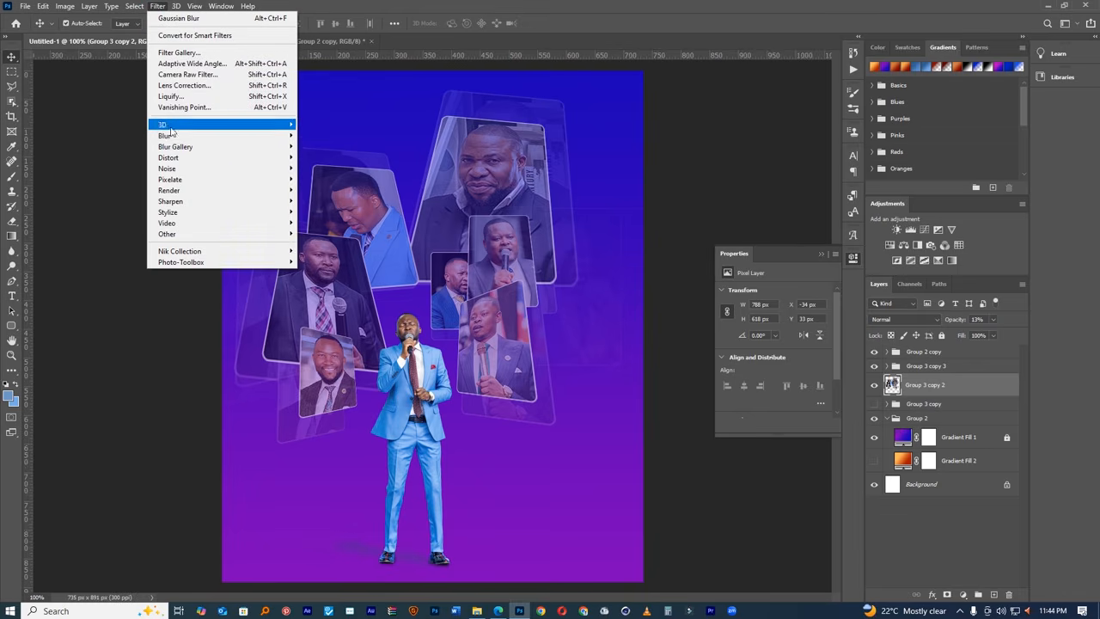
pyautogui.moveTo(257, 136)
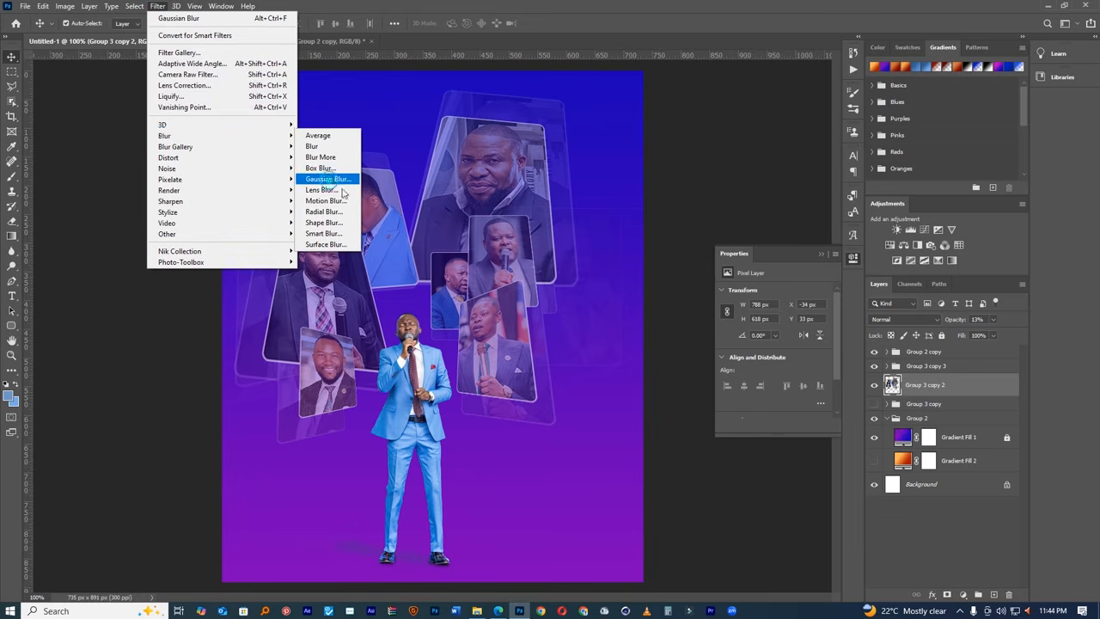
pyautogui.click(327, 179)
pyautogui.click(688, 310)
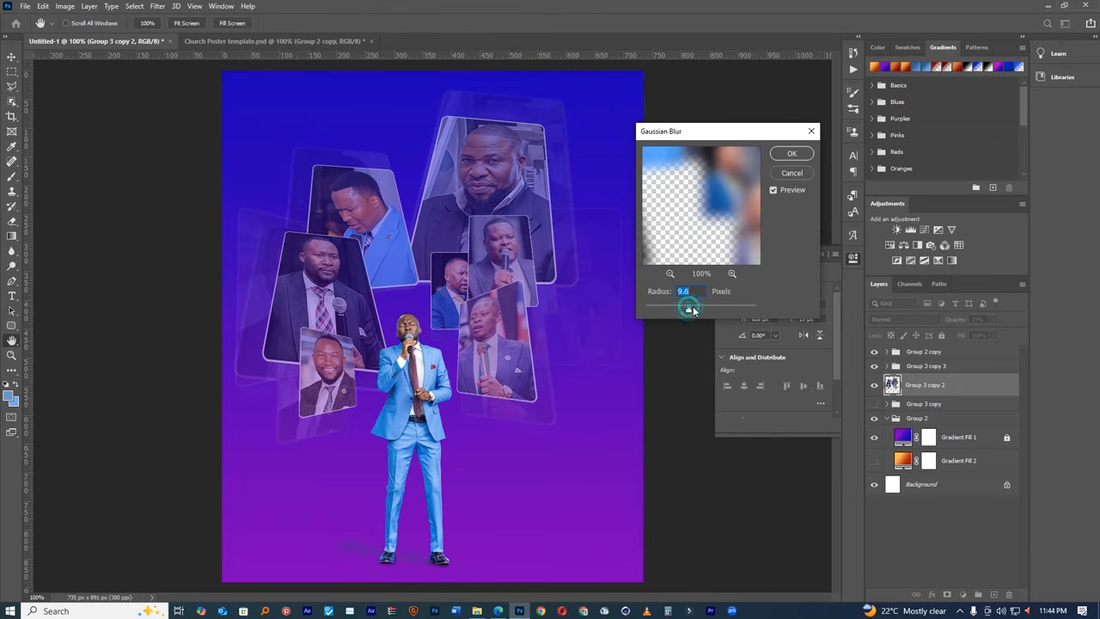
pyautogui.click(672, 307)
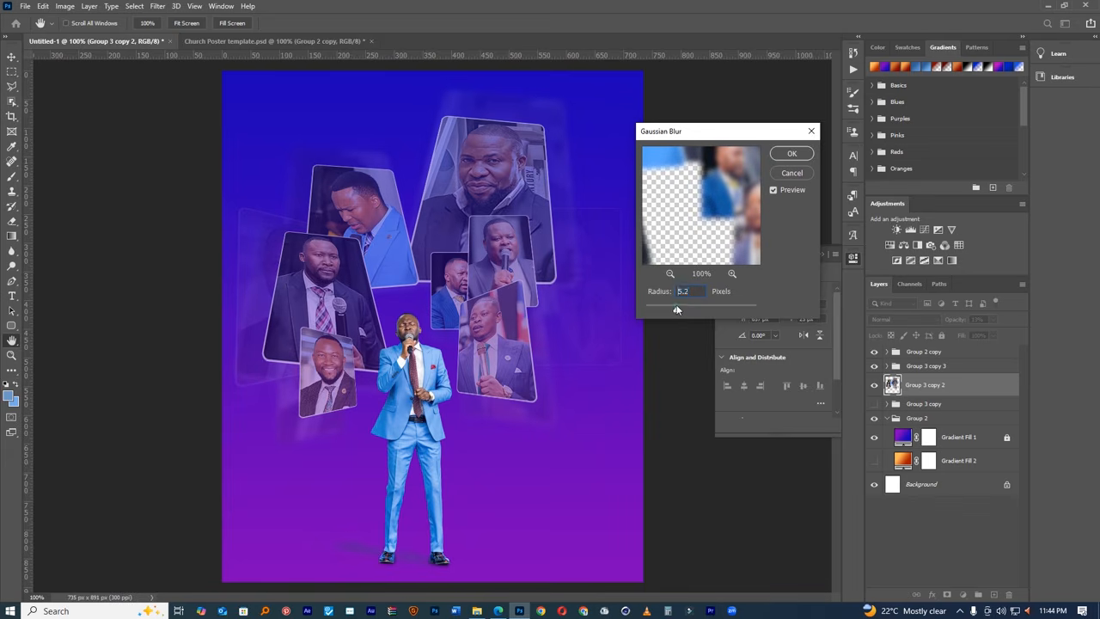
pyautogui.click(784, 157)
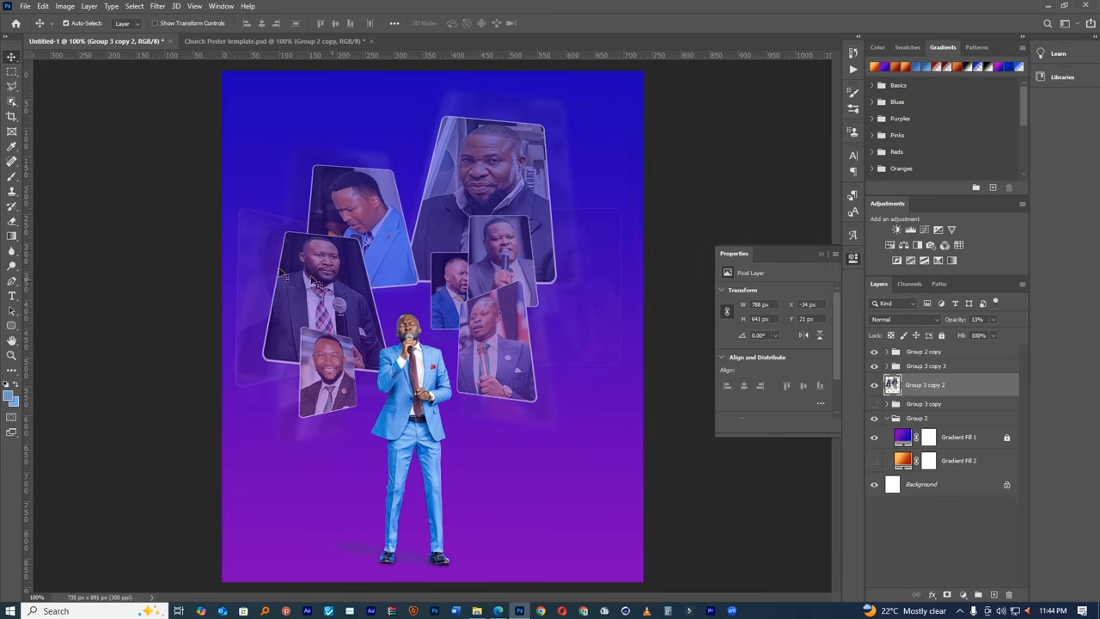
# - Hide the faded Group 1 copy 7 and Group 1 copy 8 cards inside Group 3 copy 3, and collapse the group
pyautogui.click(247, 234)
pyautogui.click(874, 551)
pyautogui.click(579, 312)
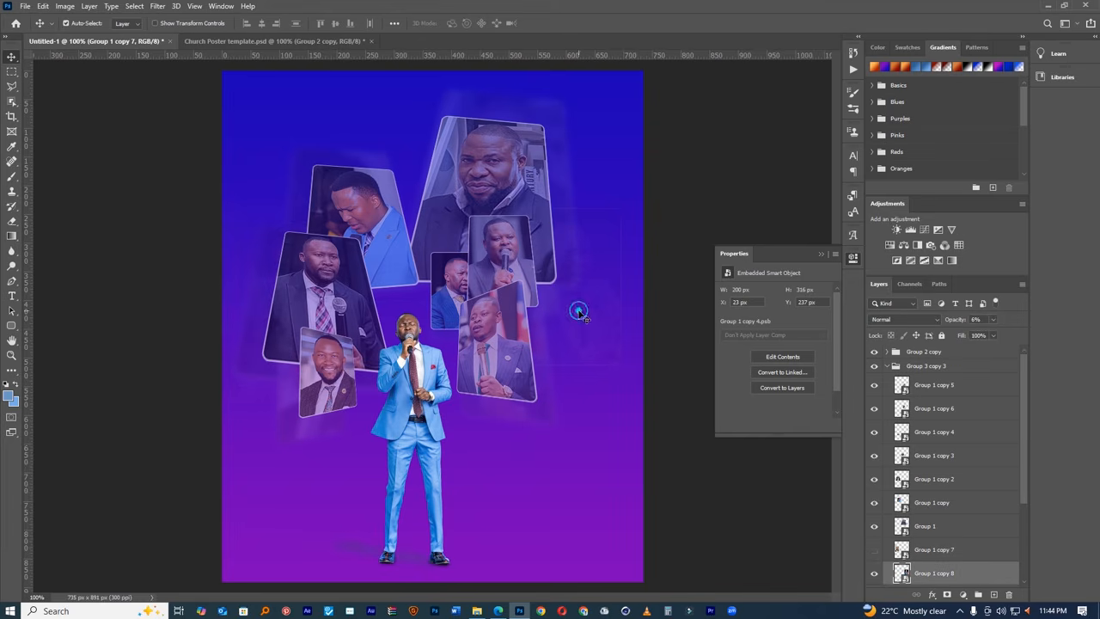
pyautogui.click(874, 574)
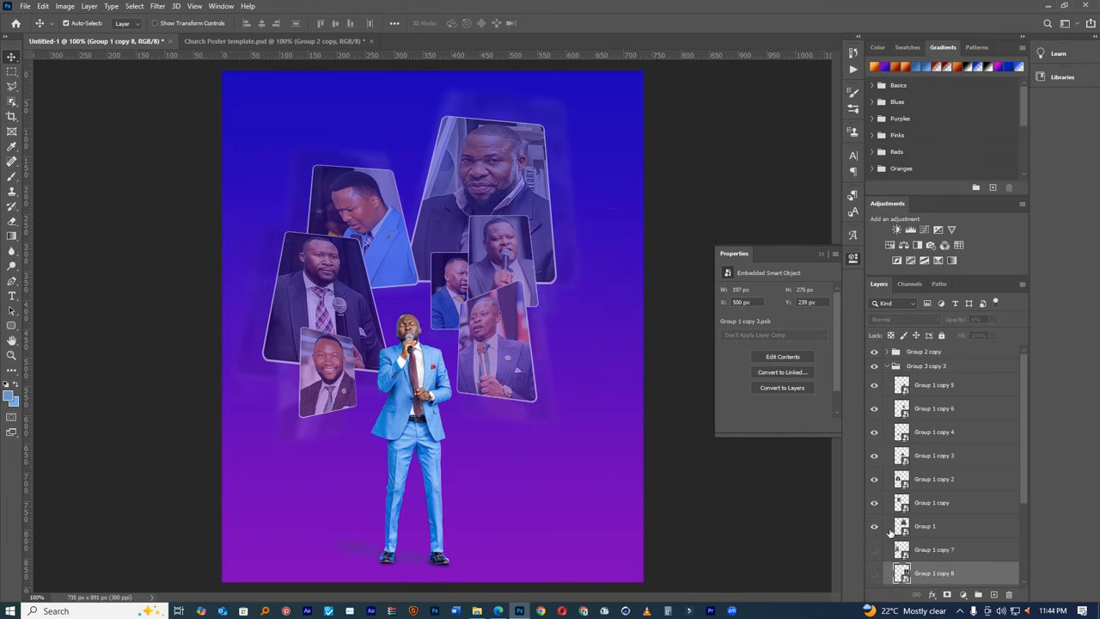
pyautogui.click(886, 366)
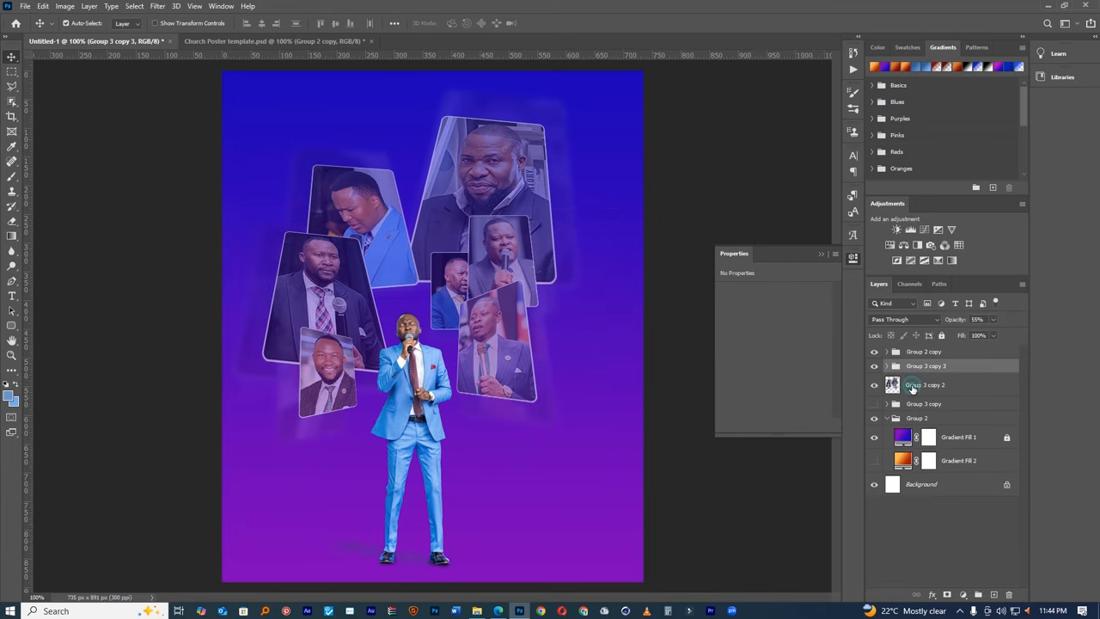
# - Add a layer mask to the blurred Group 3 copy 2 layer
pyautogui.click(912, 384)
pyautogui.moveTo(953, 321)
pyautogui.mouseDown()
pyautogui.moveTo(964, 322)
pyautogui.moveTo(949, 325)
pyautogui.mouseUp()
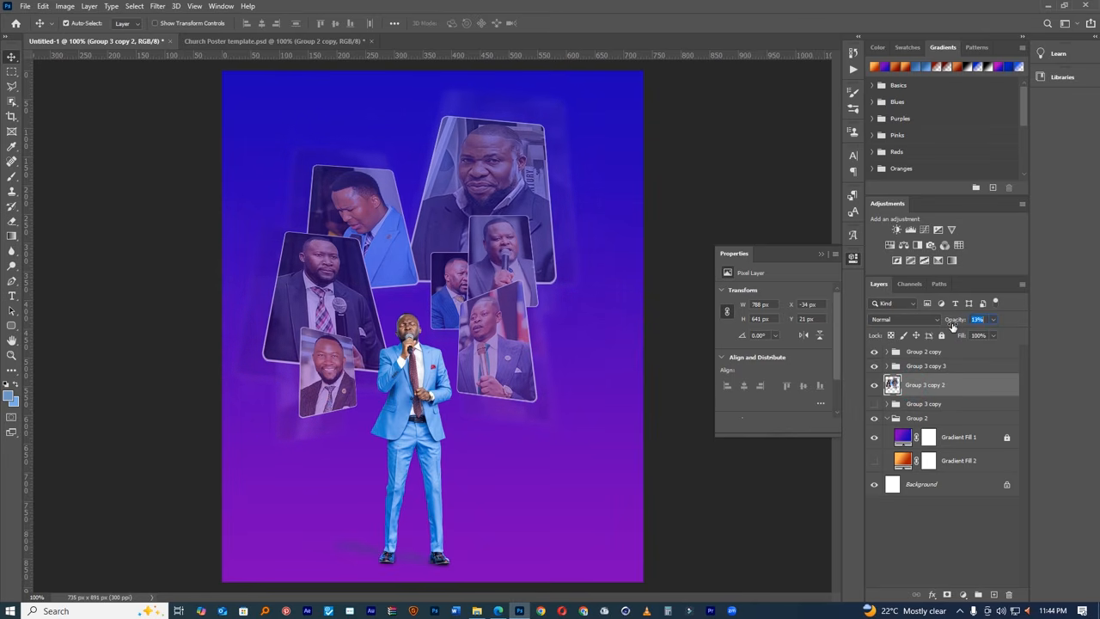
pyautogui.click(947, 594)
# - Mask out the blurred backdrop behind the central cards with a soft eraser and set the layer's opacity to 12%
pyautogui.press('e')
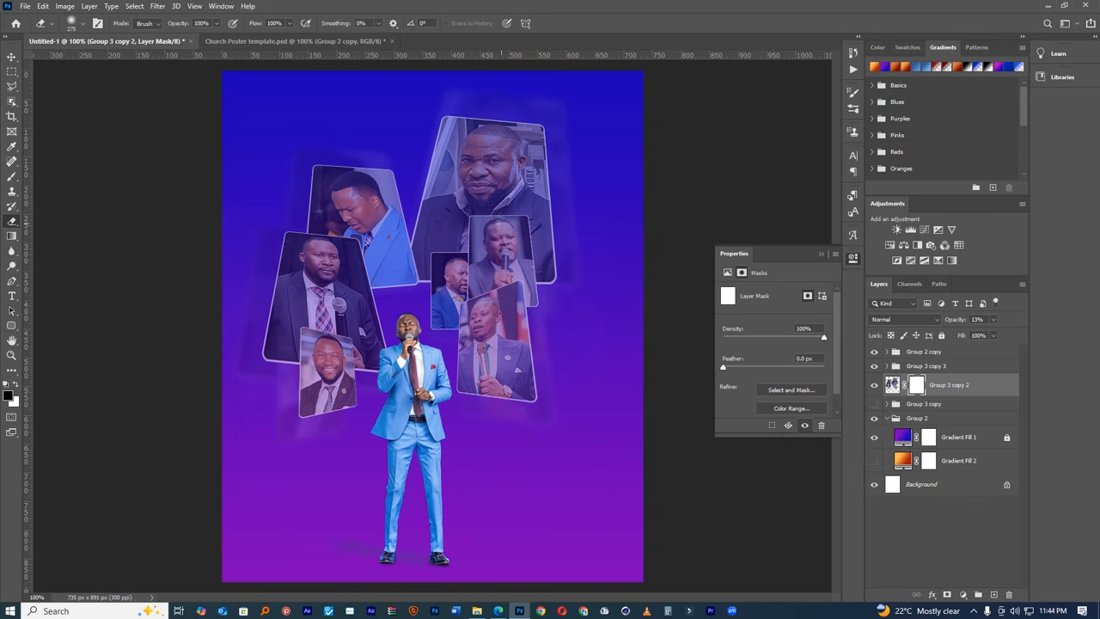
pyautogui.click(480, 212)
pyautogui.click(519, 220)
pyautogui.click(573, 190)
pyautogui.press('x')
pyautogui.click(531, 187)
pyautogui.press('x')
pyautogui.click(538, 188)
pyautogui.click(485, 188)
pyautogui.press('x')
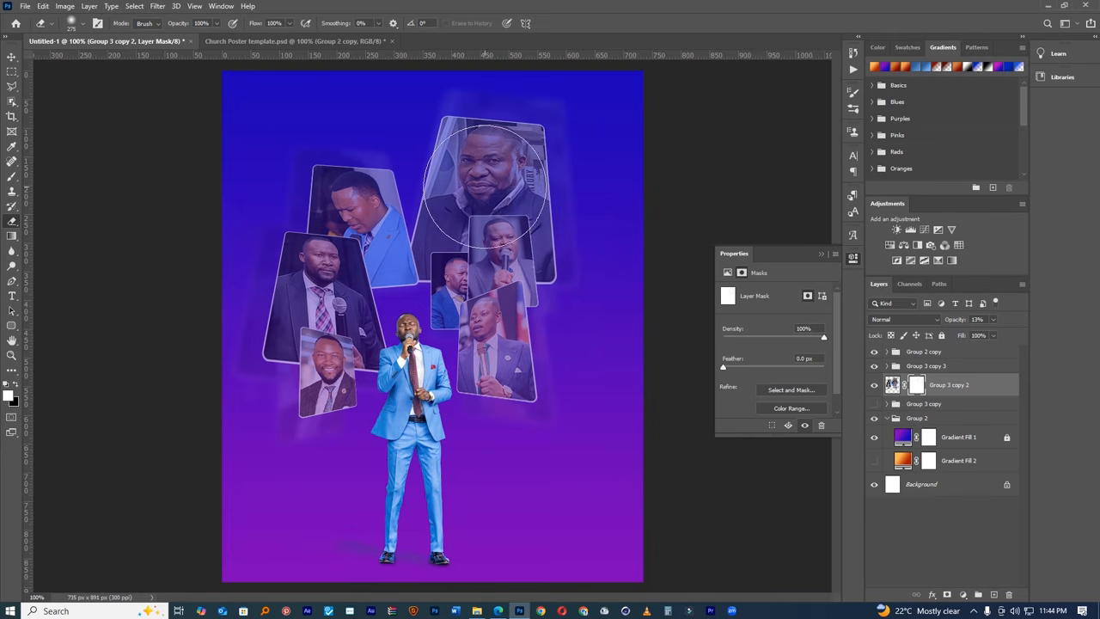
pyautogui.click(458, 284)
pyautogui.click(349, 284)
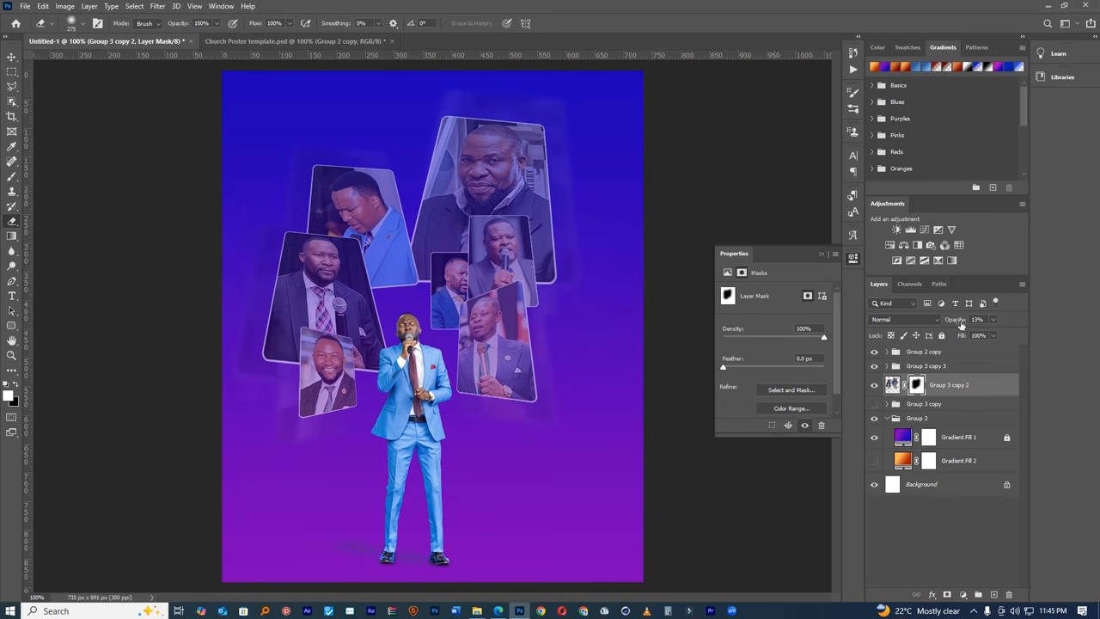
pyautogui.moveTo(955, 325); pyautogui.dragTo(959, 327)
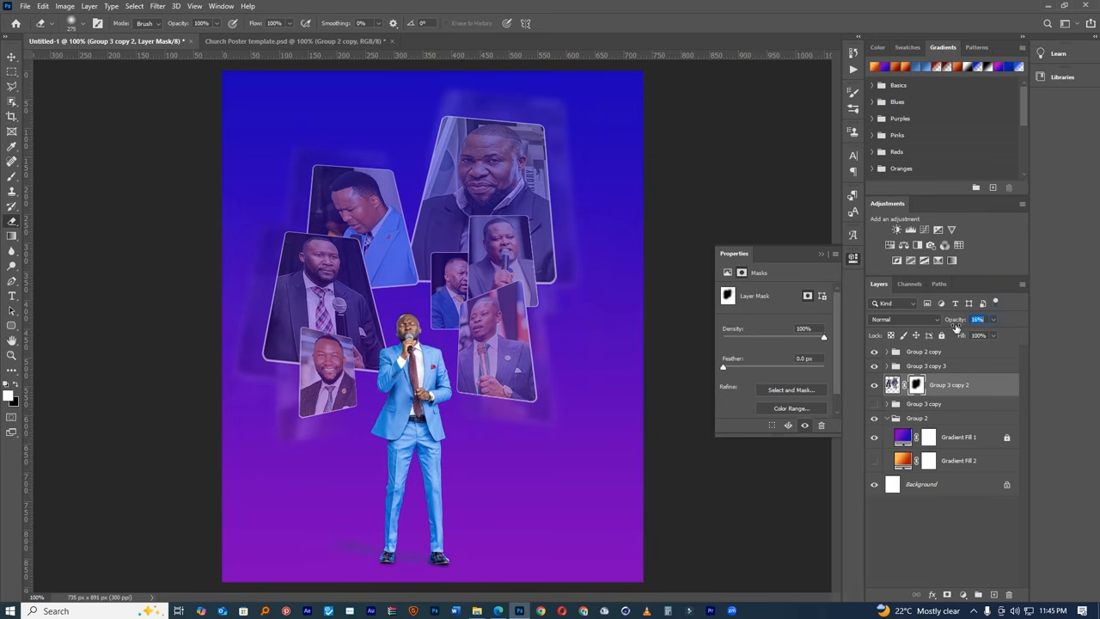
# - Enlarge the standing figure group, Group 2 copy, to about 113% and reposition it in front of the cards
pyautogui.moveTo(656, 341); pyautogui.dragTo(633, 345)
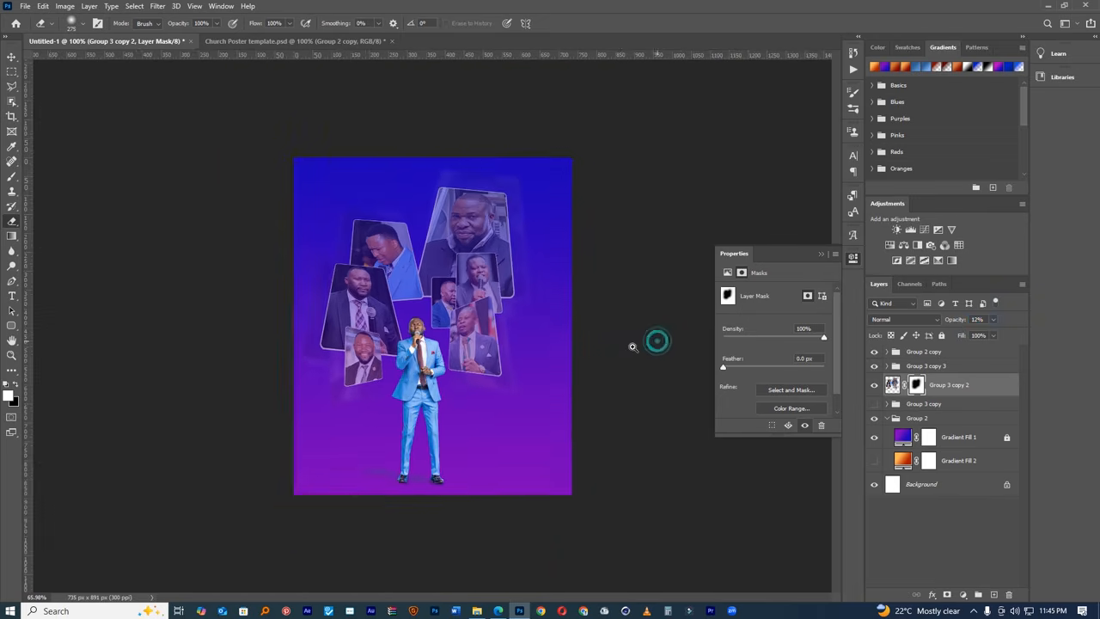
pyautogui.click(922, 351)
pyautogui.click(873, 352)
pyautogui.click(874, 352)
pyautogui.hotkey('ctrl', 't')
pyautogui.moveTo(448, 316); pyautogui.dragTo(456, 305)
pyautogui.moveTo(454, 343); pyautogui.dragTo(451, 335)
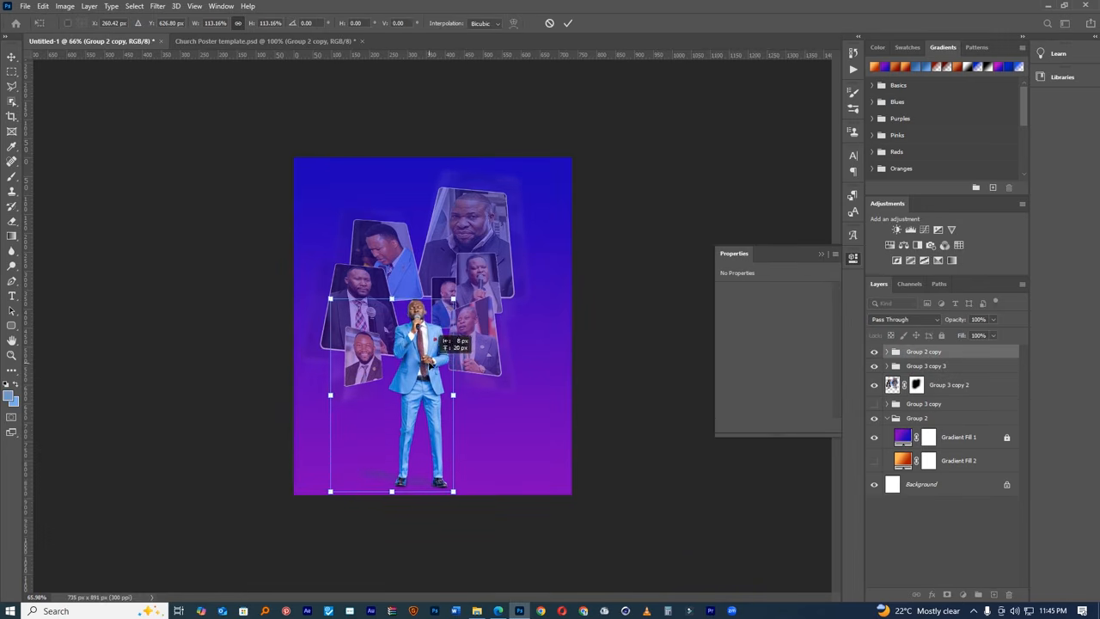
pyautogui.click(568, 23)
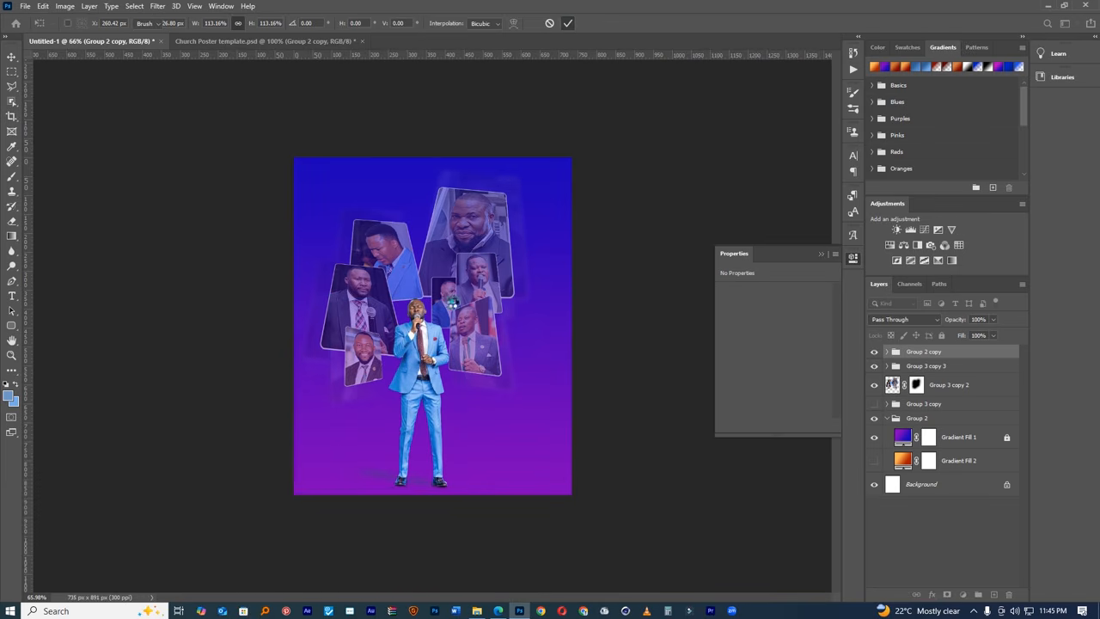
pyautogui.press('e')
# - Scale the standing figure group to about 97% and move it to X 269 px, Y 637 px
pyautogui.hotkey('ctrl', '1')
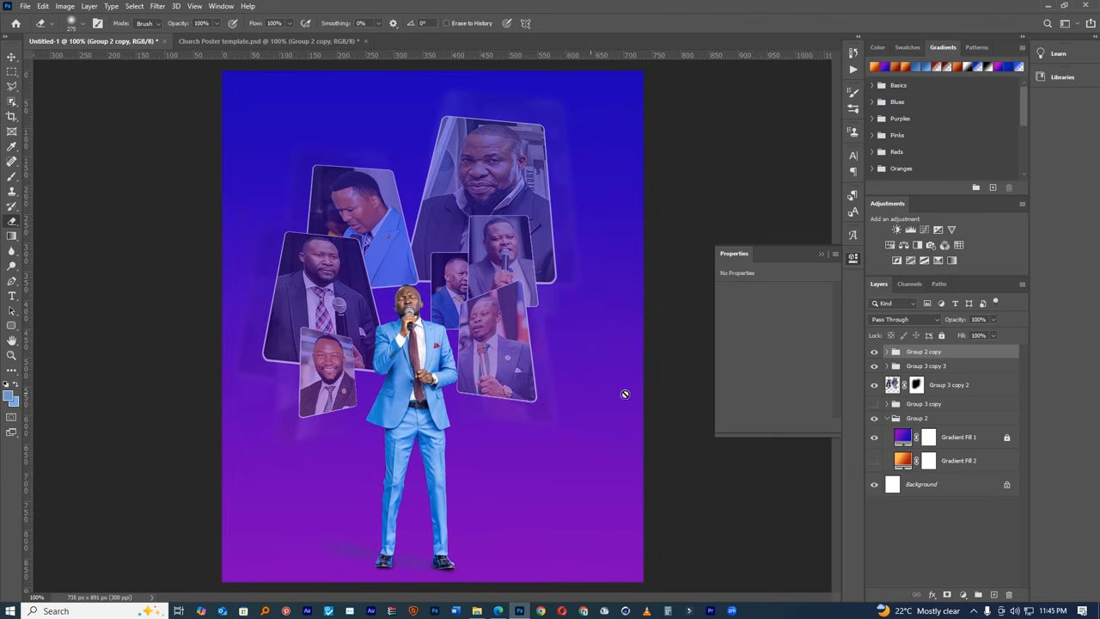
pyautogui.hotkey('ctrl', 't')
pyautogui.moveTo(468, 284)
pyautogui.mouseDown()
pyautogui.moveTo(463, 260)
pyautogui.moveTo(459, 290)
pyautogui.mouseUp()
pyautogui.moveTo(443, 317); pyautogui.dragTo(448, 323)
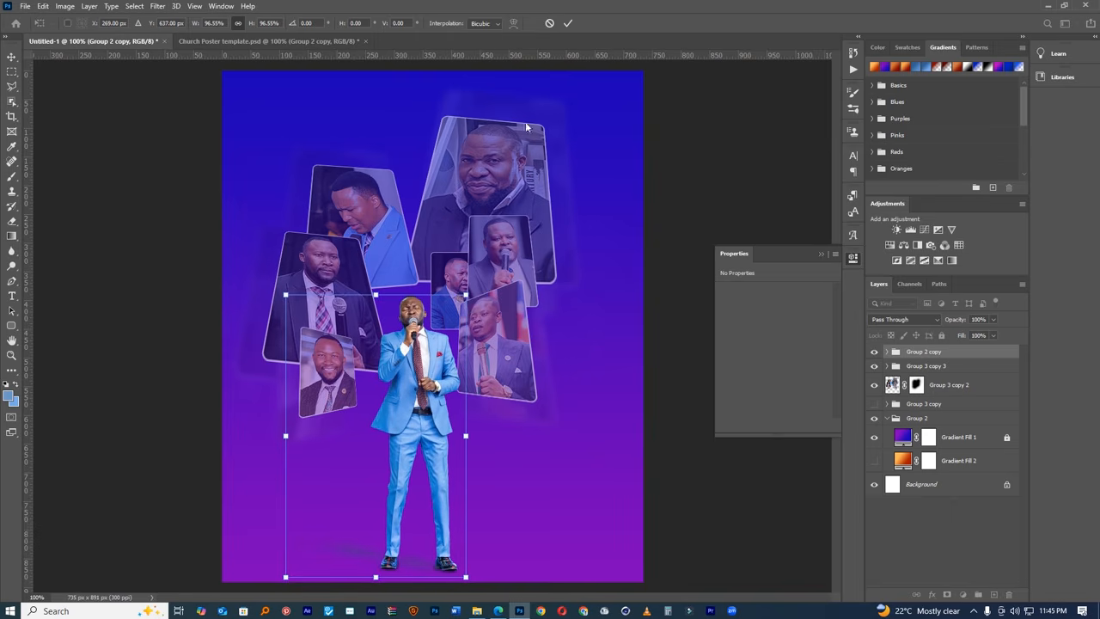
pyautogui.click(568, 24)
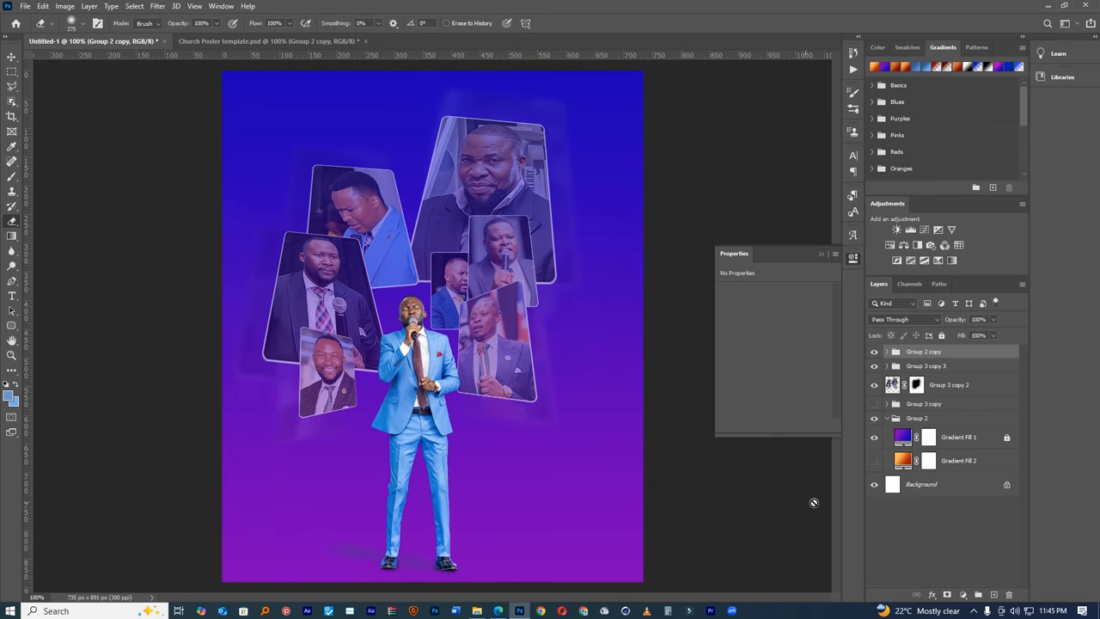
# - Hide Gradient Fill 1 and show Gradient Fill 2 to switch the poster background to the orange gradient
pyautogui.click(887, 419)
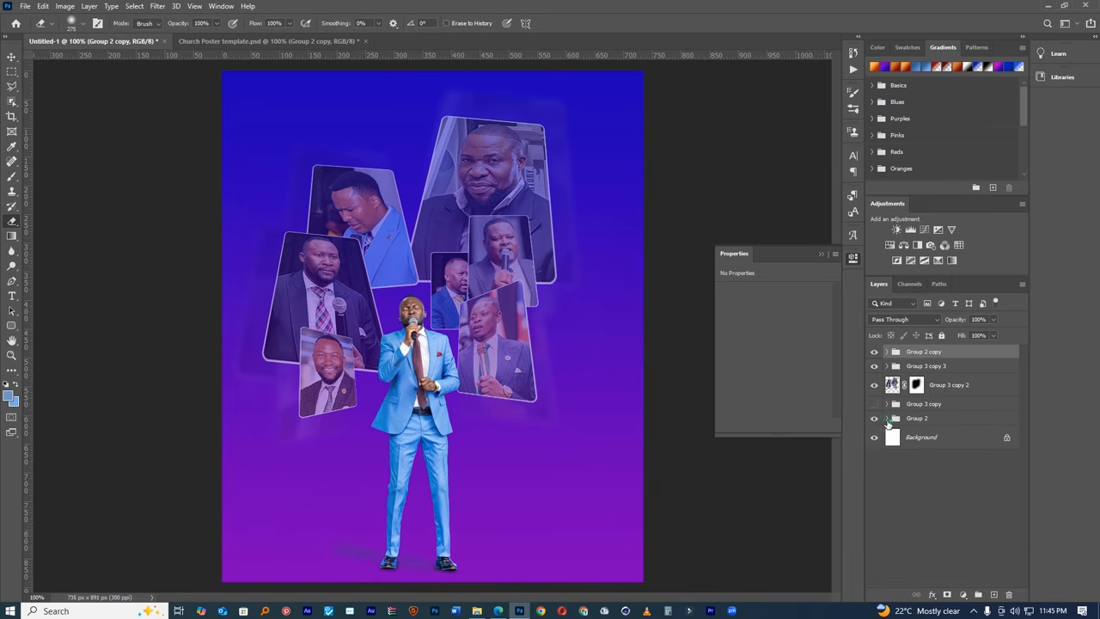
pyautogui.click(887, 418)
pyautogui.moveTo(873, 437); pyautogui.dragTo(872, 481)
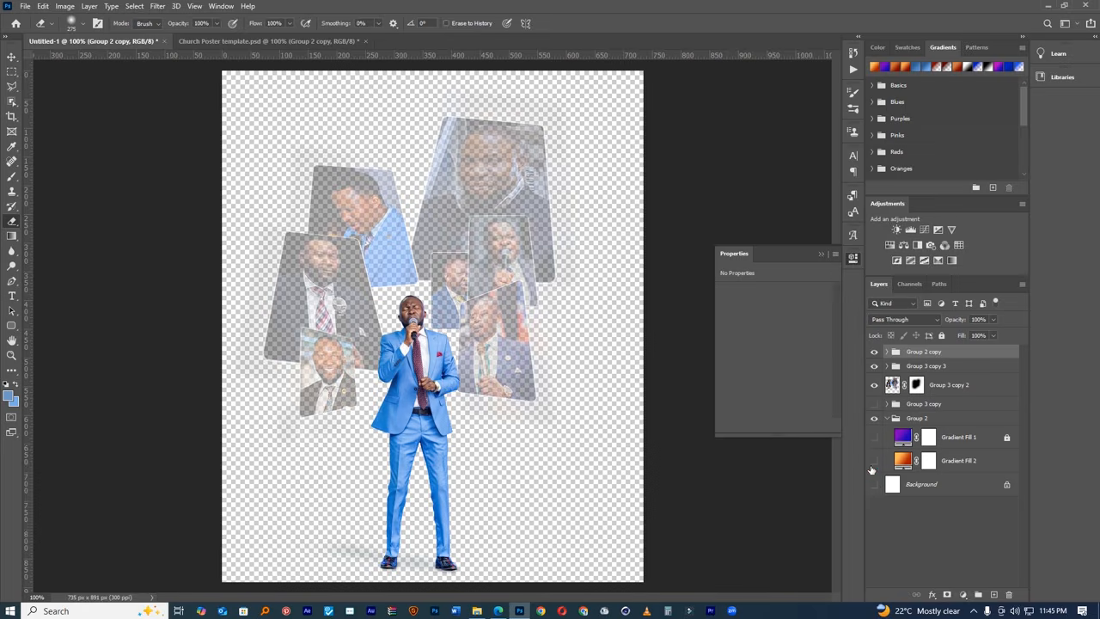
pyautogui.click(874, 484)
pyautogui.click(873, 462)
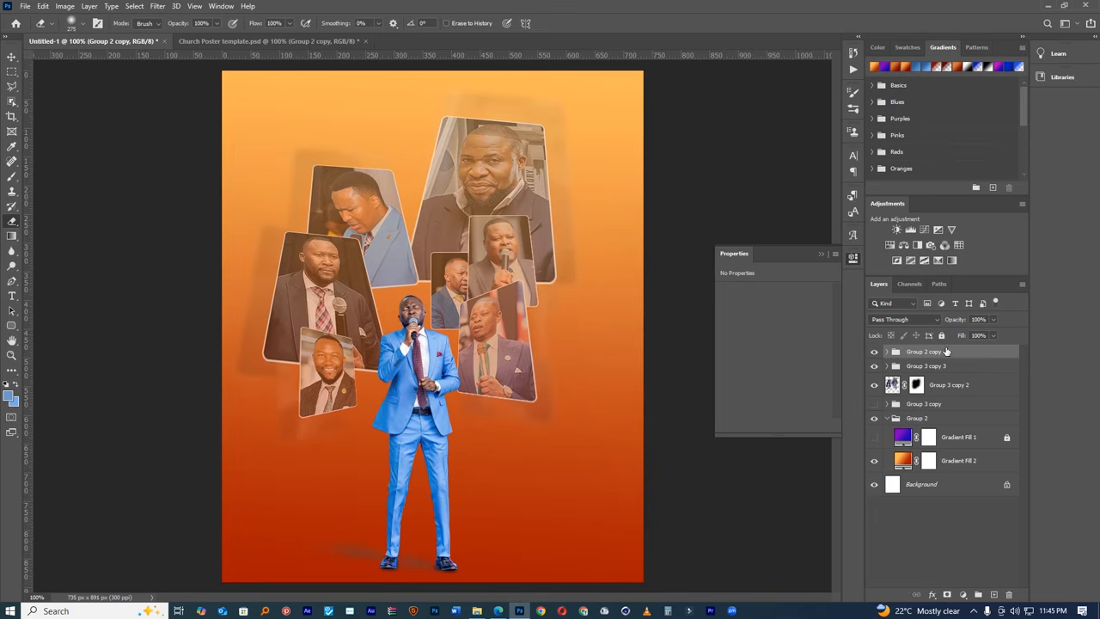
# - Group Group 3 copy 3 with Group 3 copy 2 and set the new group's blend mode to Hard Light
pyautogui.click(934, 386)
pyautogui.click(900, 320)
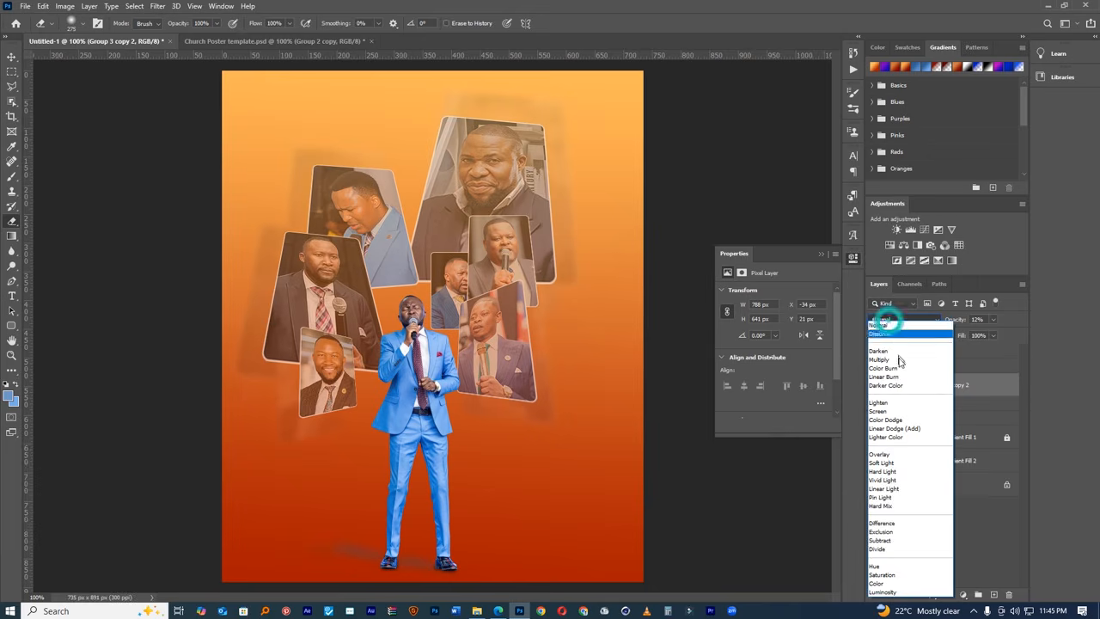
pyautogui.click(899, 325)
pyautogui.click(936, 366)
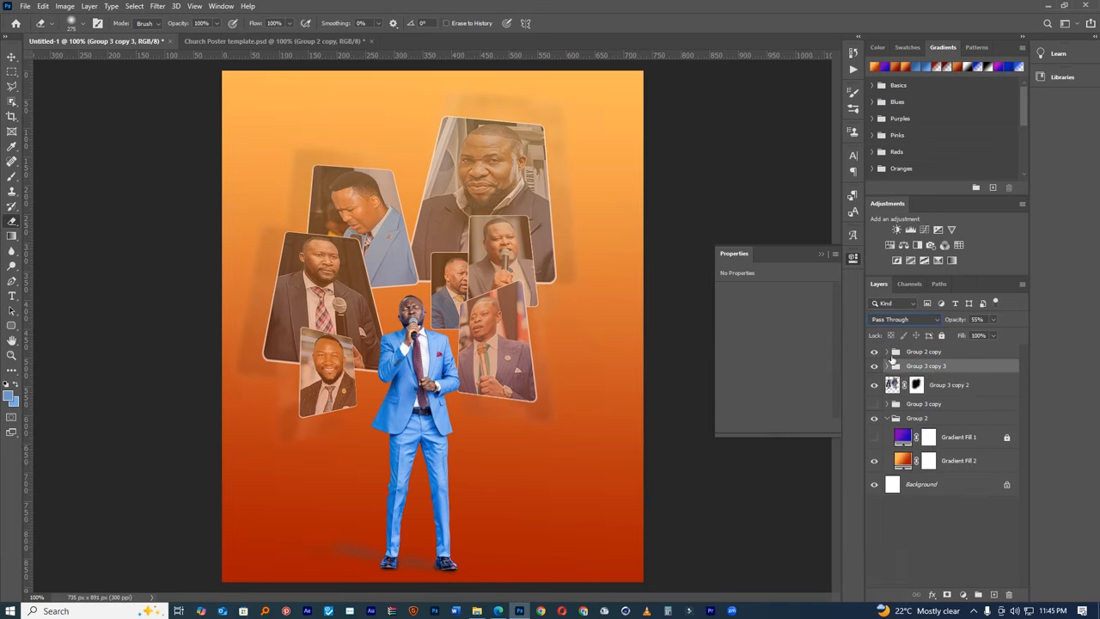
pyautogui.keyDown('shift'); pyautogui.click(934, 387); pyautogui.keyUp('shift')
pyautogui.hotkey('ctrl', 'g')
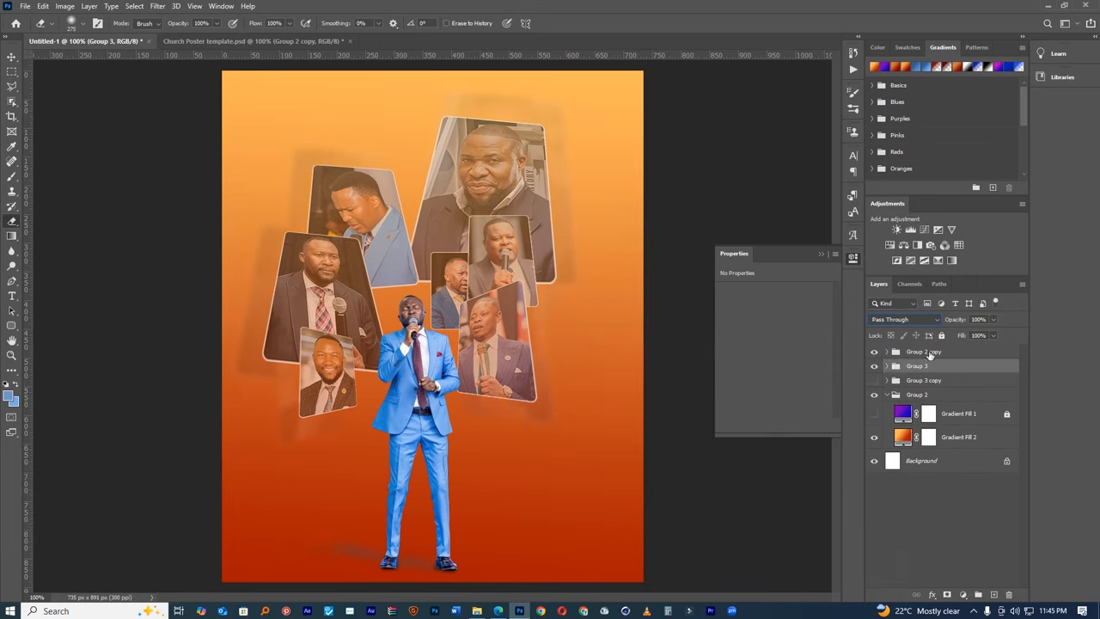
pyautogui.click(906, 319)
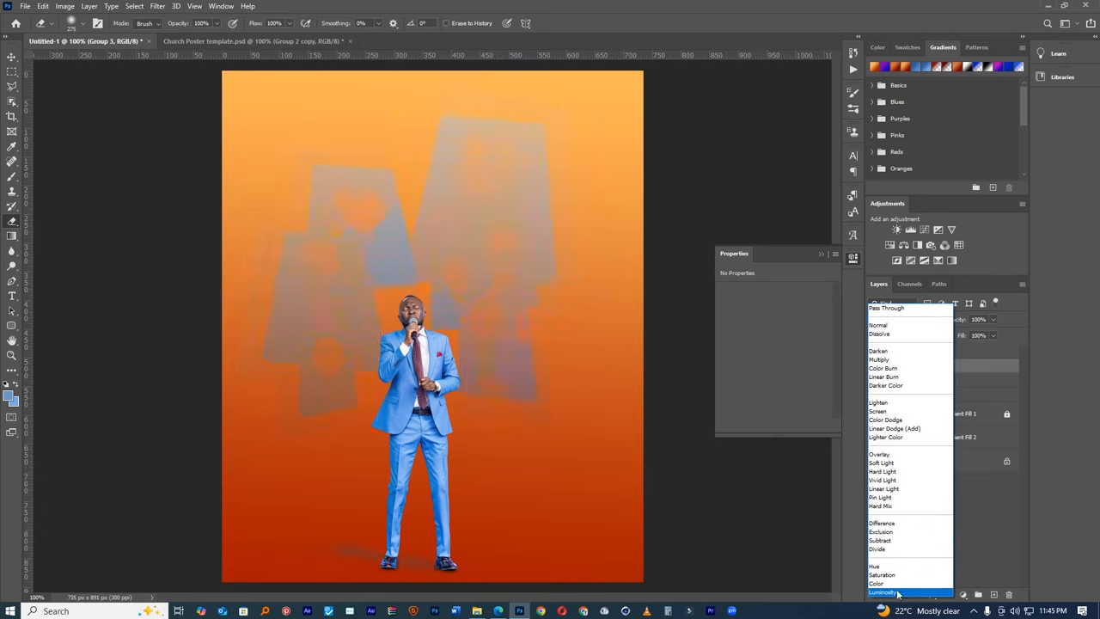
pyautogui.click(873, 471)
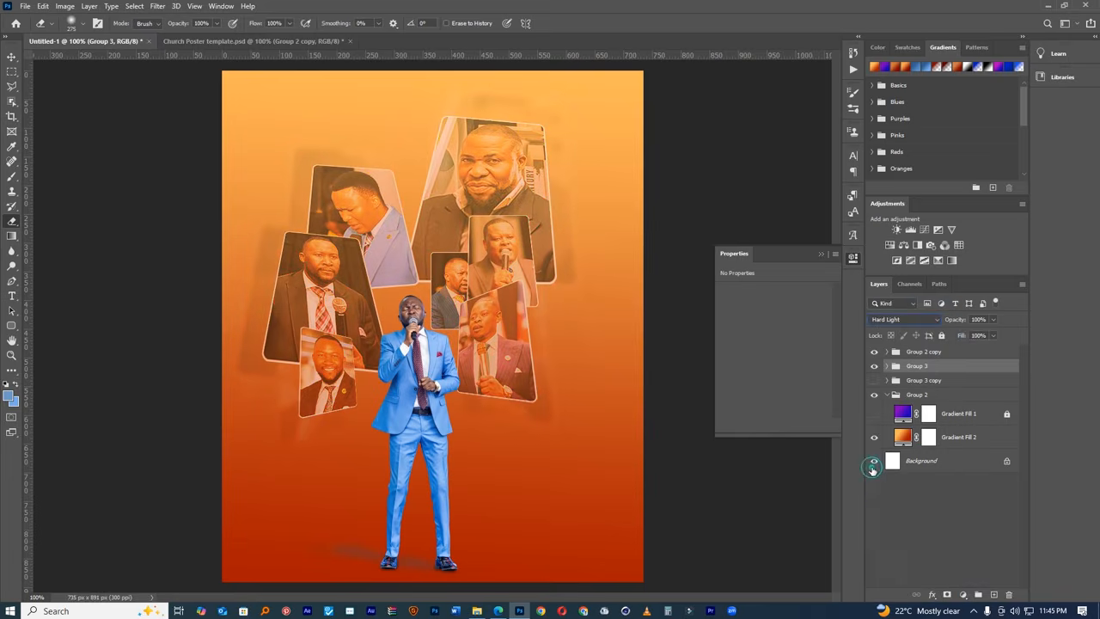
# - Set the blend mode of Group 2 copy to Hard Light and compare it over the purple and orange gradients
pyautogui.click(874, 351)
pyautogui.click(874, 351)
pyautogui.click(896, 352)
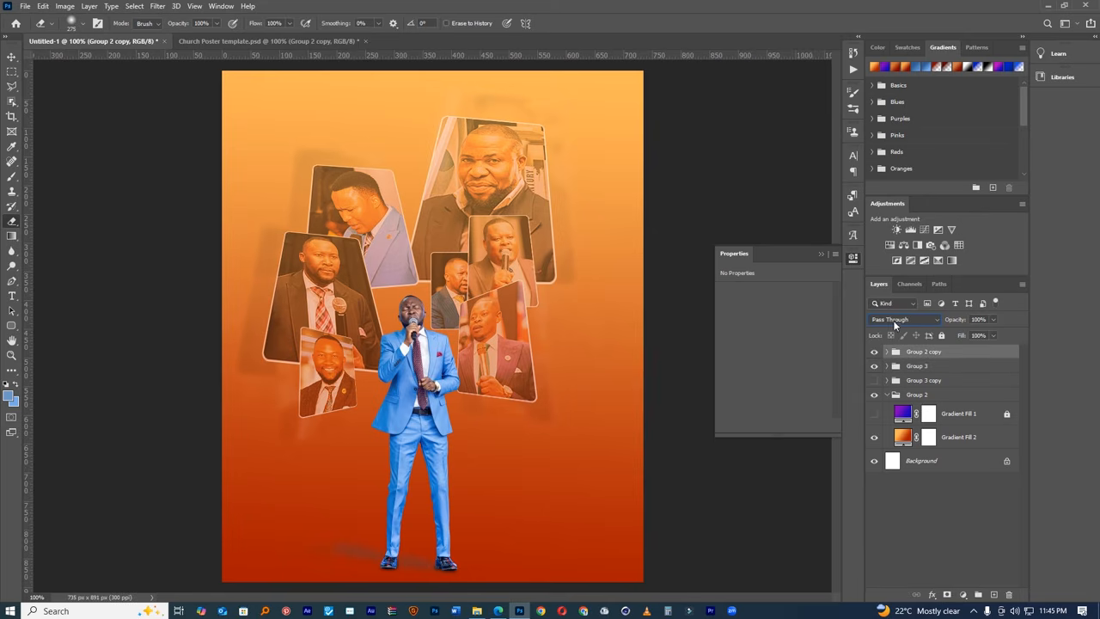
pyautogui.click(906, 367)
pyautogui.click(896, 352)
pyautogui.click(899, 320)
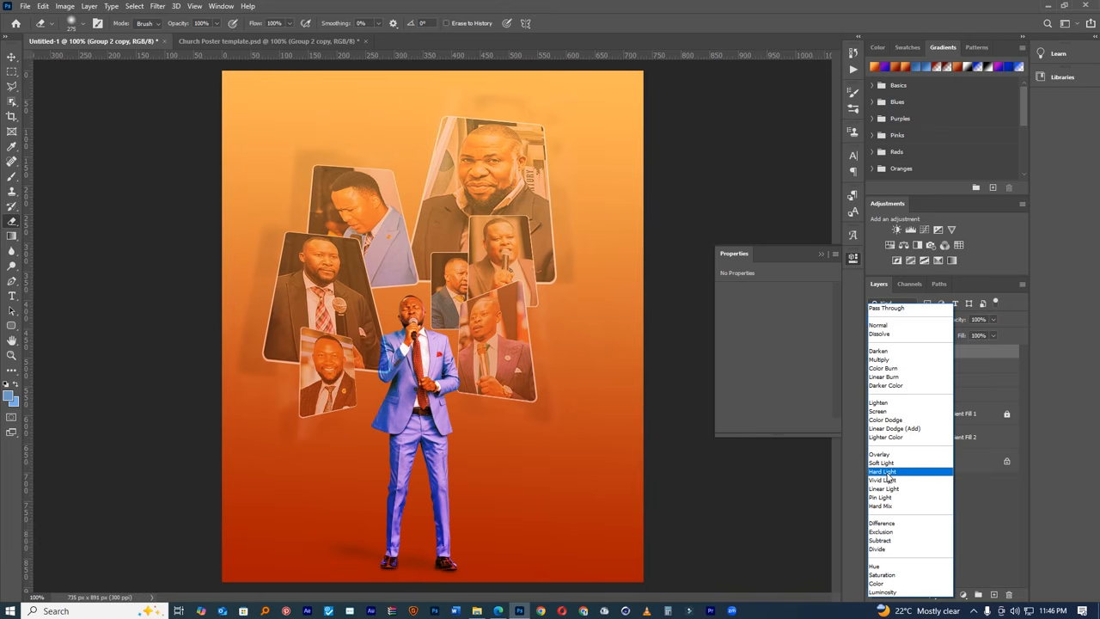
pyautogui.click(886, 473)
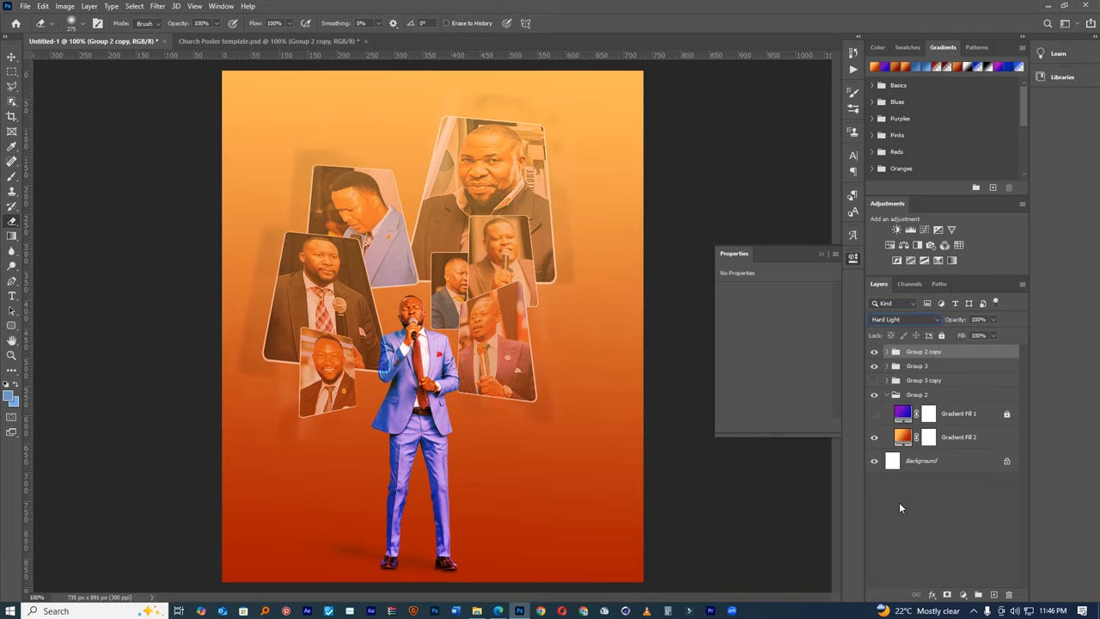
pyautogui.click(873, 413)
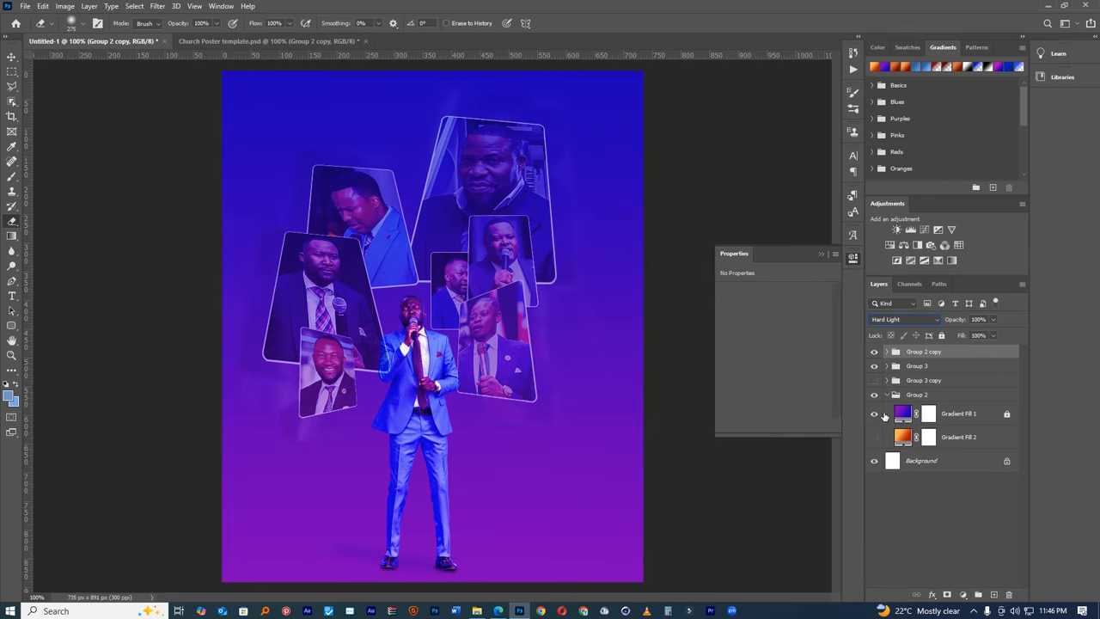
pyautogui.click(876, 414)
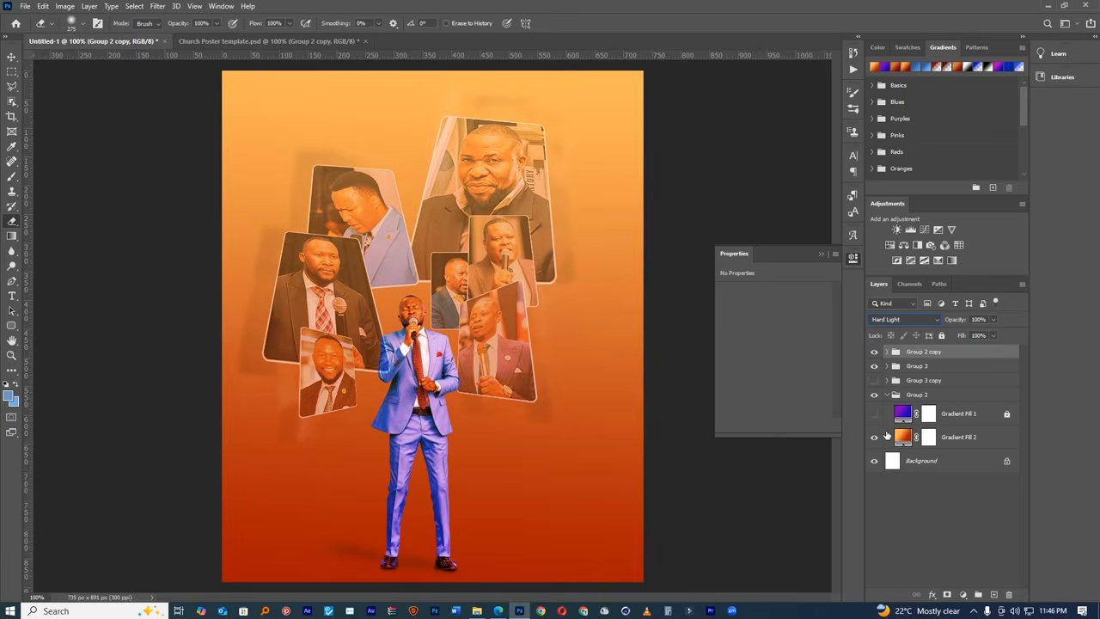
# - Undo the Hard Light blend modes and the grouping of Group 3 copy 3 and Group 3 copy 2
pyautogui.hotkey('ctrl', 'z')
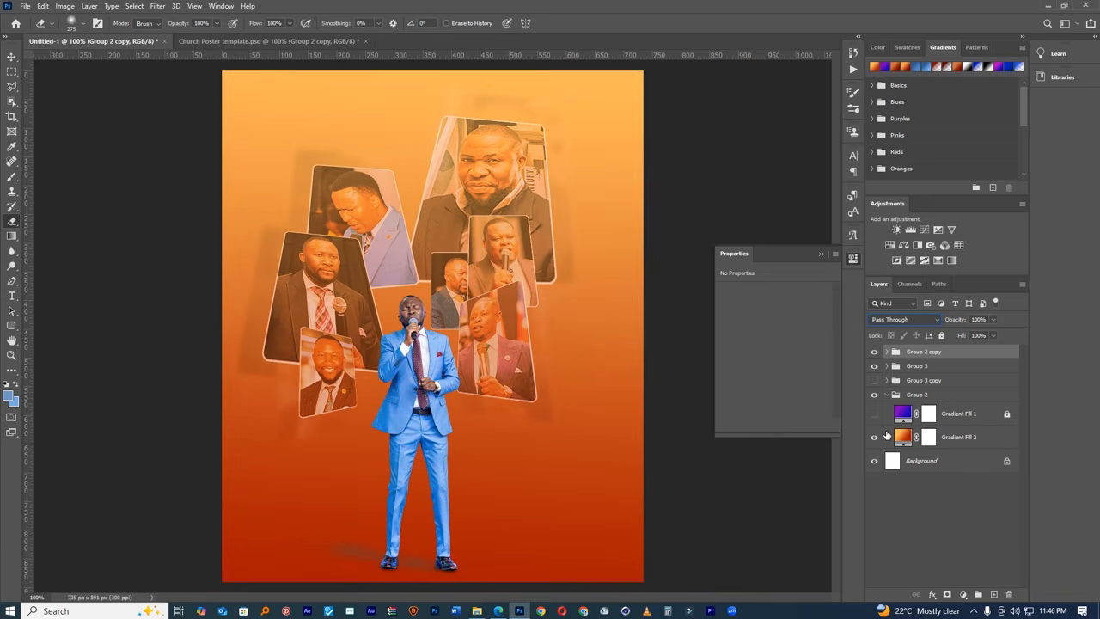
pyautogui.scroll(-3, 594, 387)
pyautogui.hotkey('ctrl', 'z')
pyautogui.hotkey('ctrl', 'z')
pyautogui.hotkey('ctrl', 'z')
pyautogui.hotkey('ctrl', 'z')
pyautogui.hotkey('ctrl', 'z')
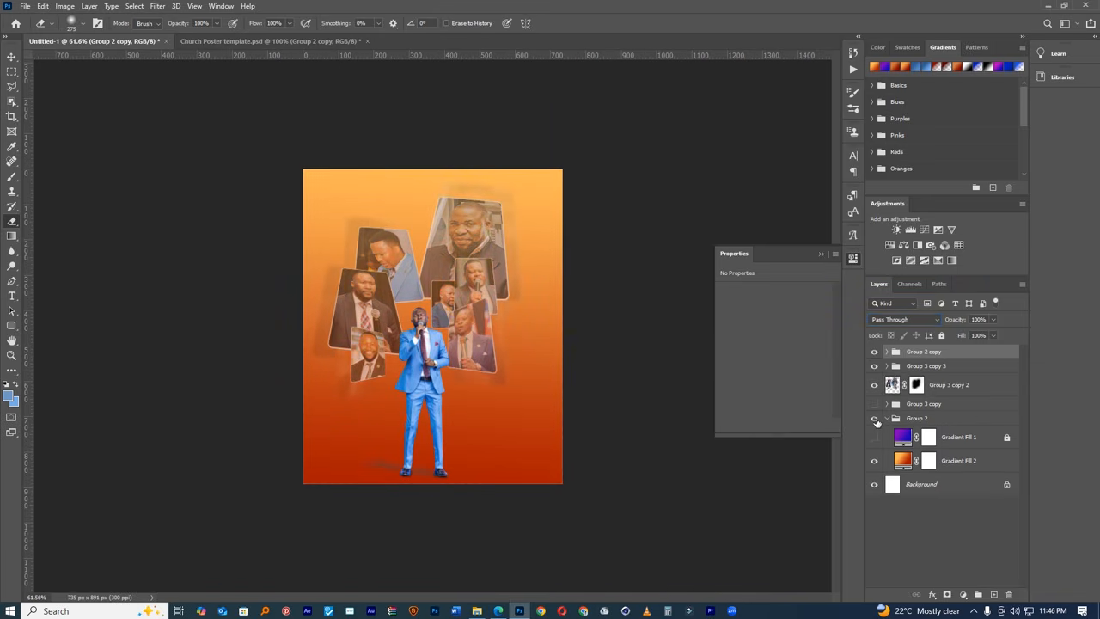
# - Show the purple-blue Gradient Fill 1 and hide the orange Gradient Fill 2
pyautogui.click(875, 437)
pyautogui.click(875, 460)
pyautogui.scroll(2, 491, 378)
pyautogui.scroll(1, 521, 392)
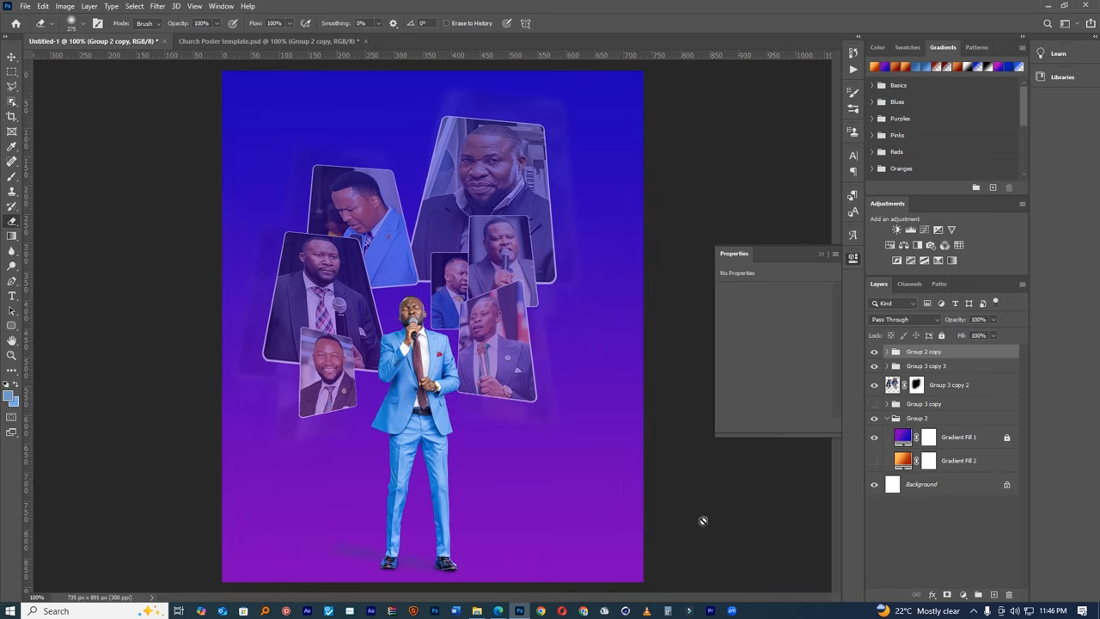
# - Find the soccer stadium evening arena image in the Pictures folder and open it in Photoshop
pyautogui.click(477, 610)
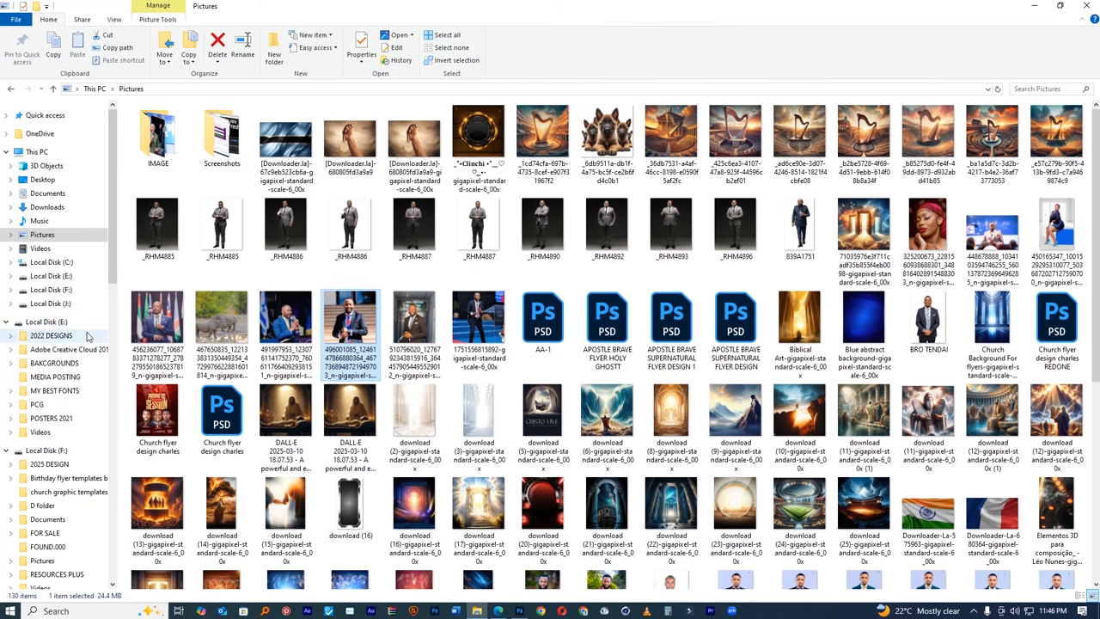
pyautogui.scroll(-4, 520, 464)
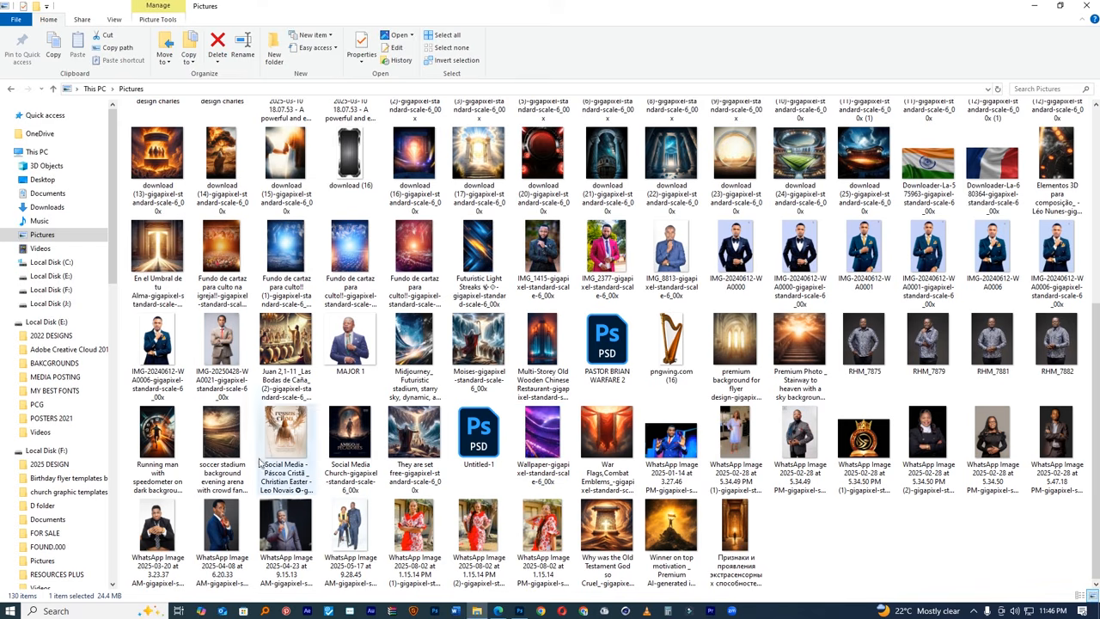
pyautogui.click(221, 432)
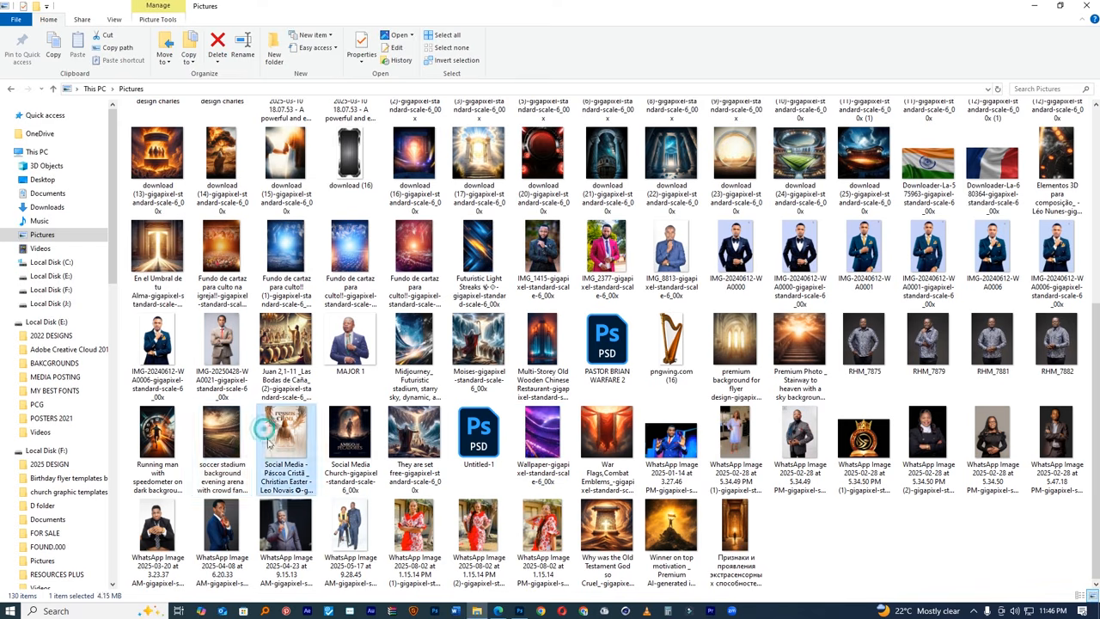
pyautogui.doubleClick(225, 438)
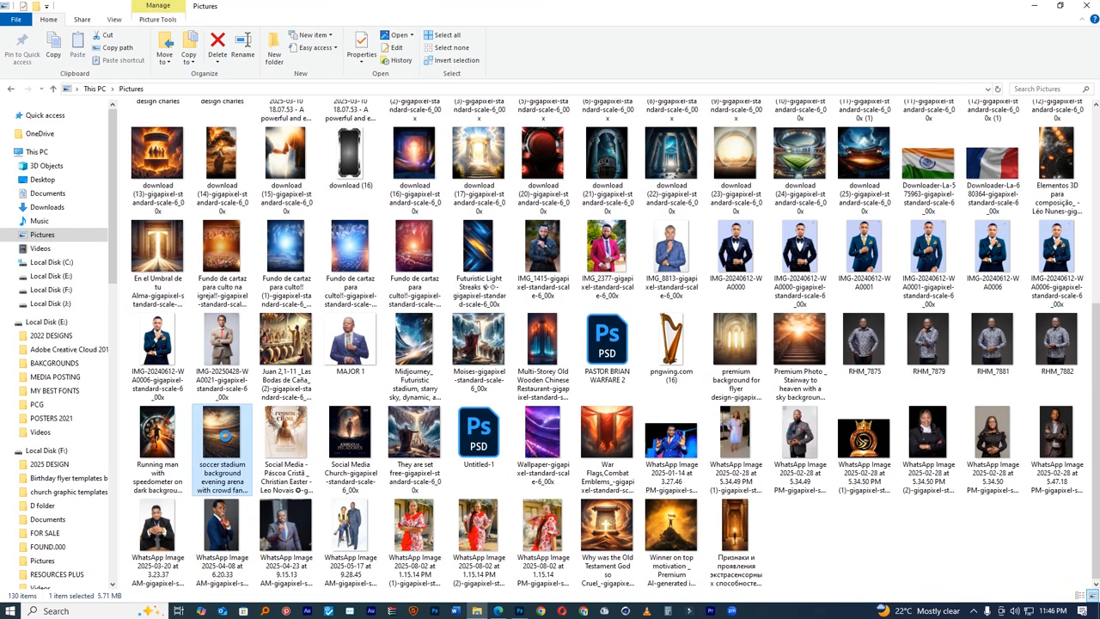
pyautogui.rightClick(221, 437)
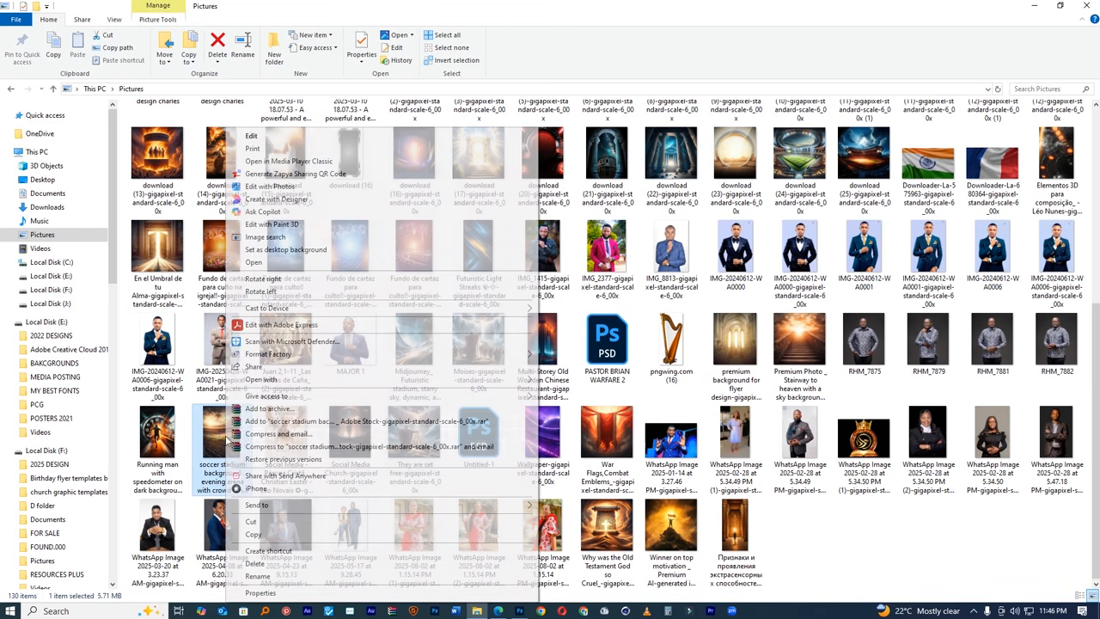
pyautogui.click(210, 438)
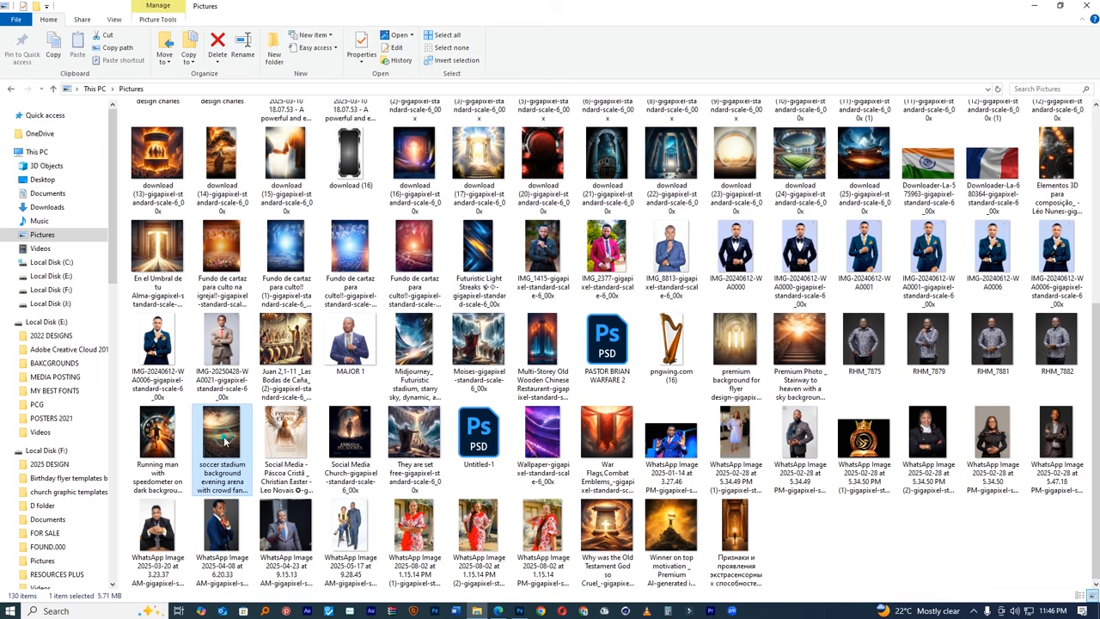
pyautogui.rightClick(225, 439)
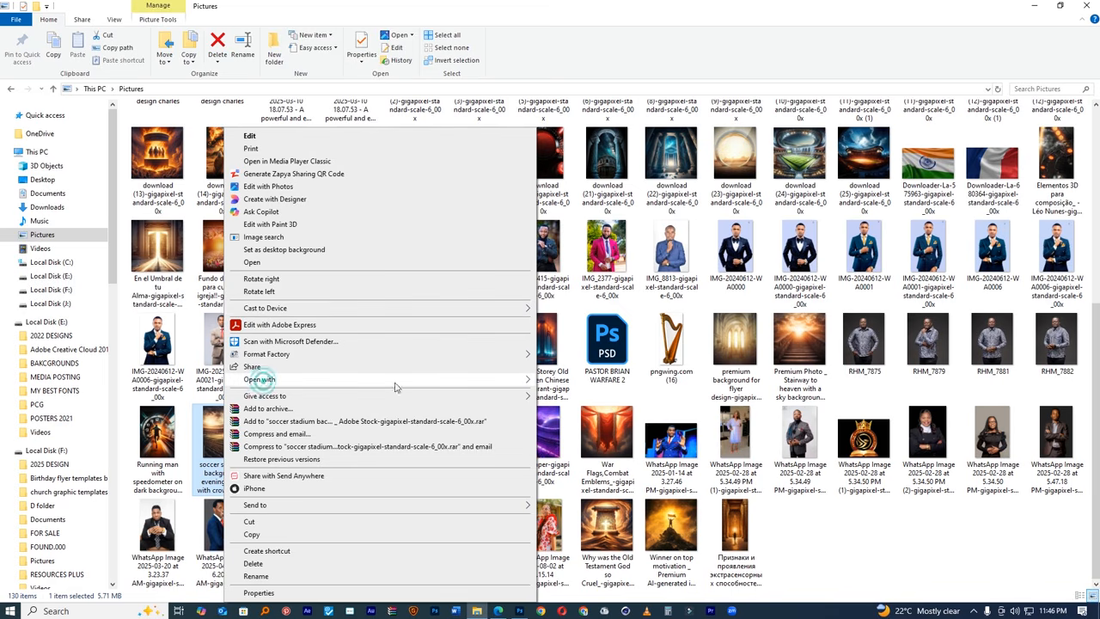
pyautogui.moveTo(526, 381)
pyautogui.click(558, 394)
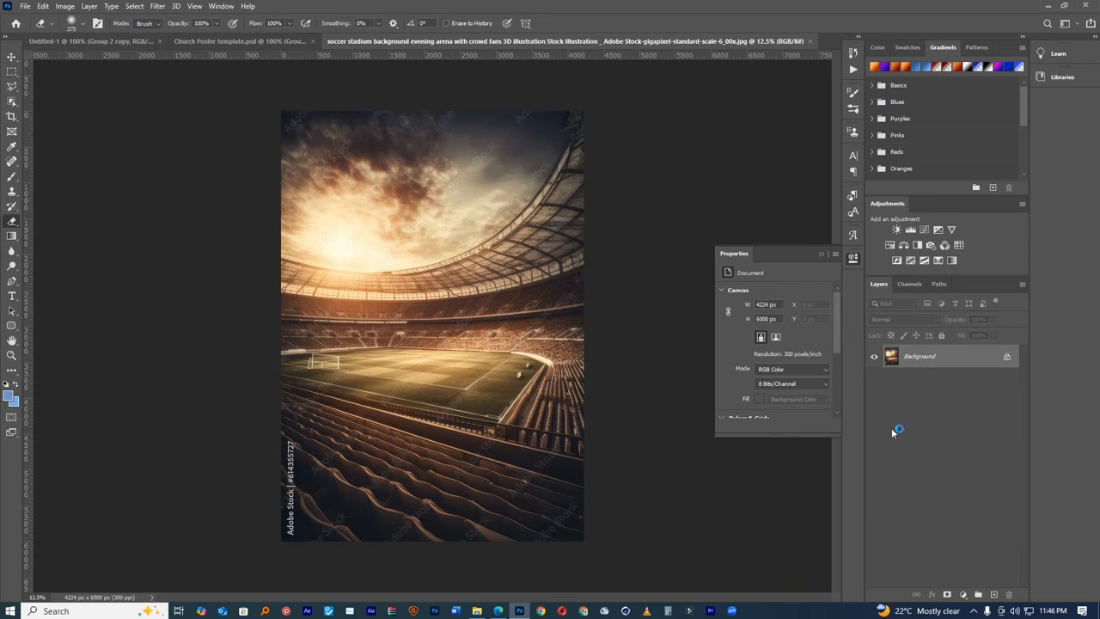
# - Convert the stadium background to a smart object and move it into Untitled-1, inside Group 2 above Gradient Fill 1
pyautogui.click(1008, 357)
pyautogui.rightClick(923, 356)
pyautogui.click(977, 276)
pyautogui.moveTo(906, 357); pyautogui.dragTo(494, 342)
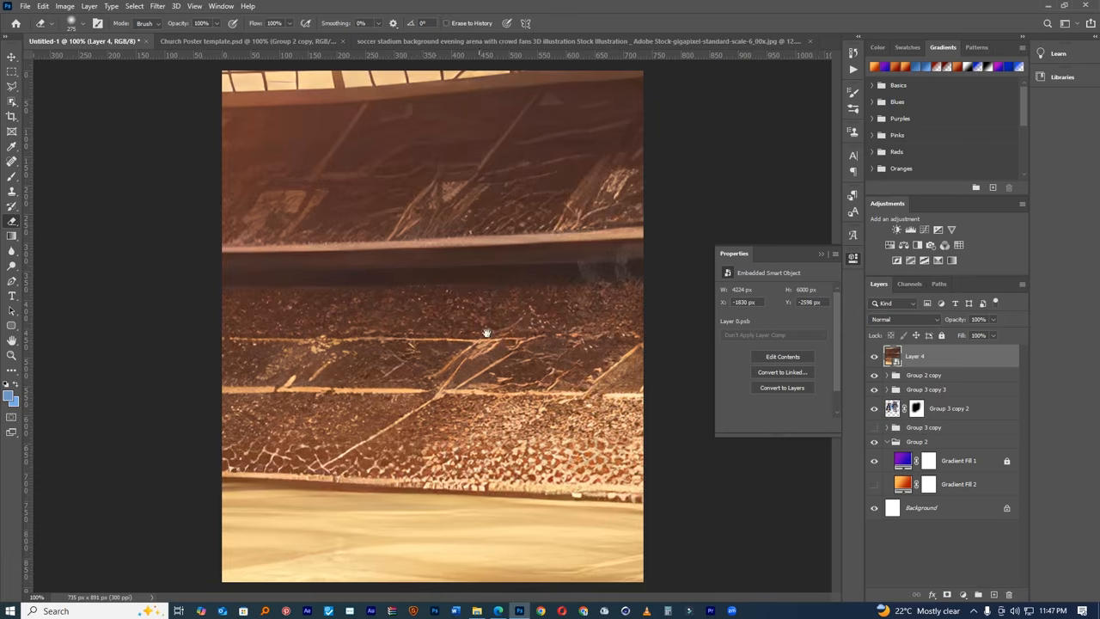
pyautogui.moveTo(445, 309); pyautogui.dragTo(483, 522)
pyautogui.moveTo(956, 369); pyautogui.dragTo(938, 446)
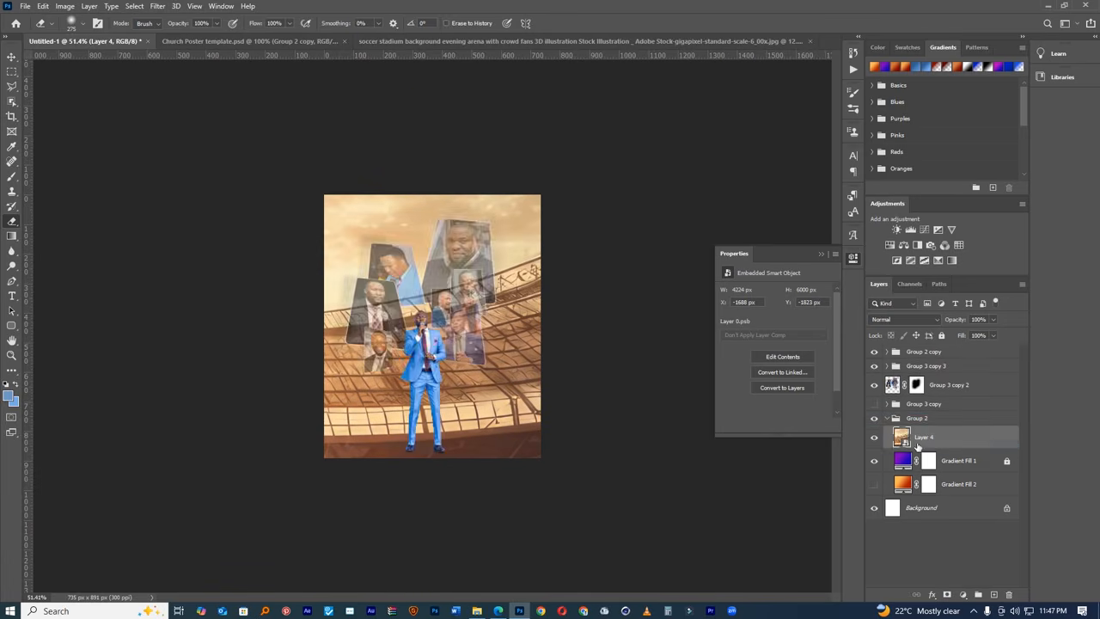
# - Scale the stadium layer to 17.82% and position it to cover the whole poster canvas
pyautogui.hotkey('ctrl', '+')
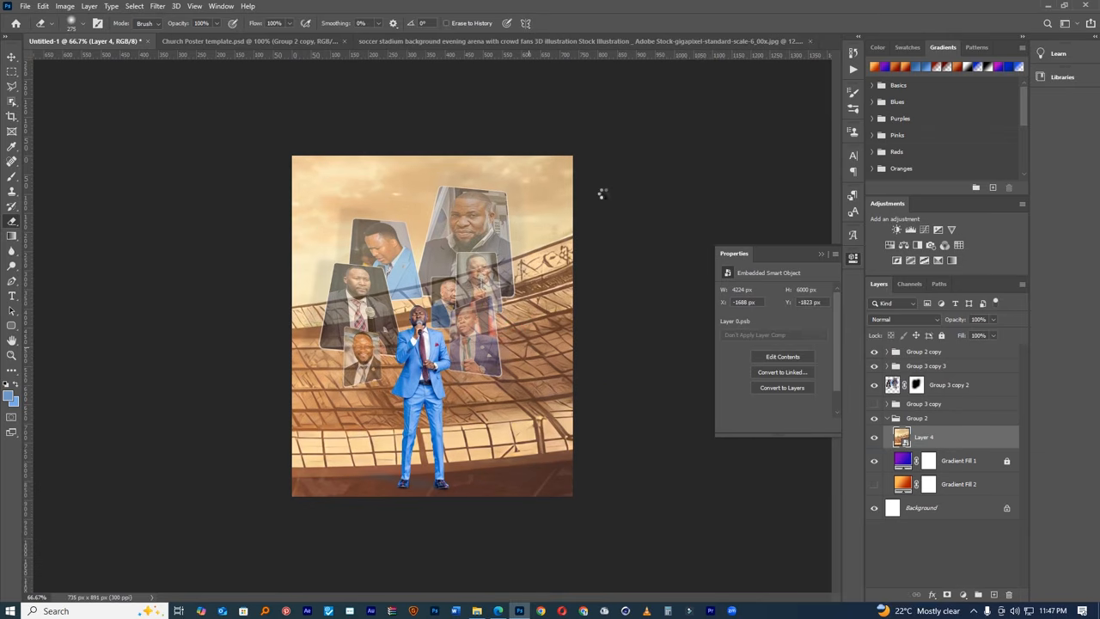
pyautogui.hotkey('ctrl', 't')
pyautogui.scroll(-5, 630, 199)
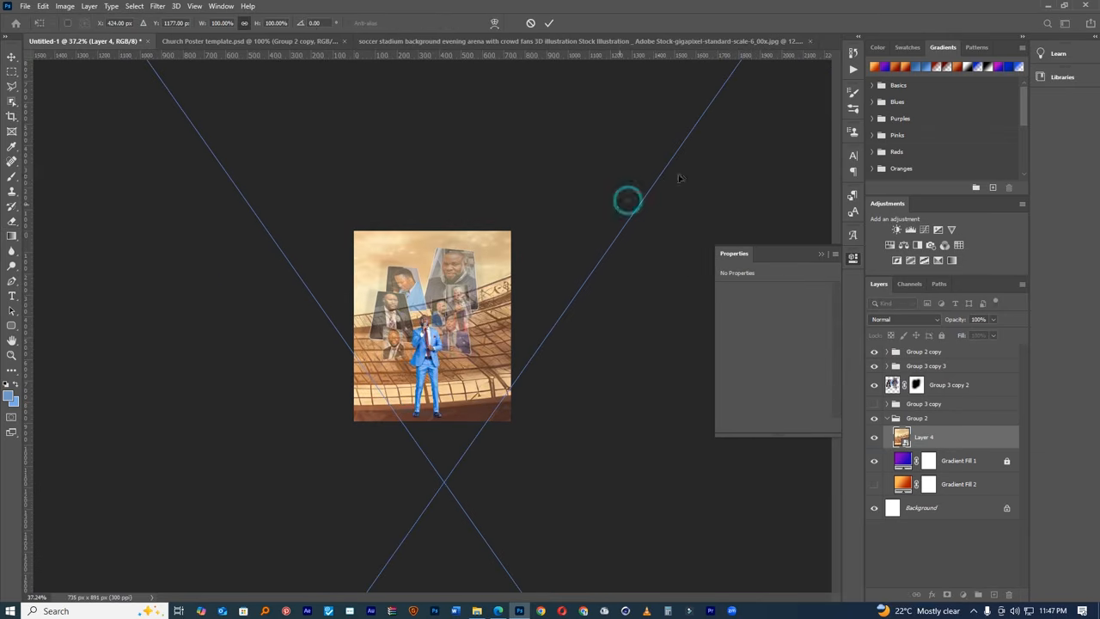
pyautogui.moveTo(675, 71); pyautogui.dragTo(454, 330)
pyautogui.scroll(5, 427, 375)
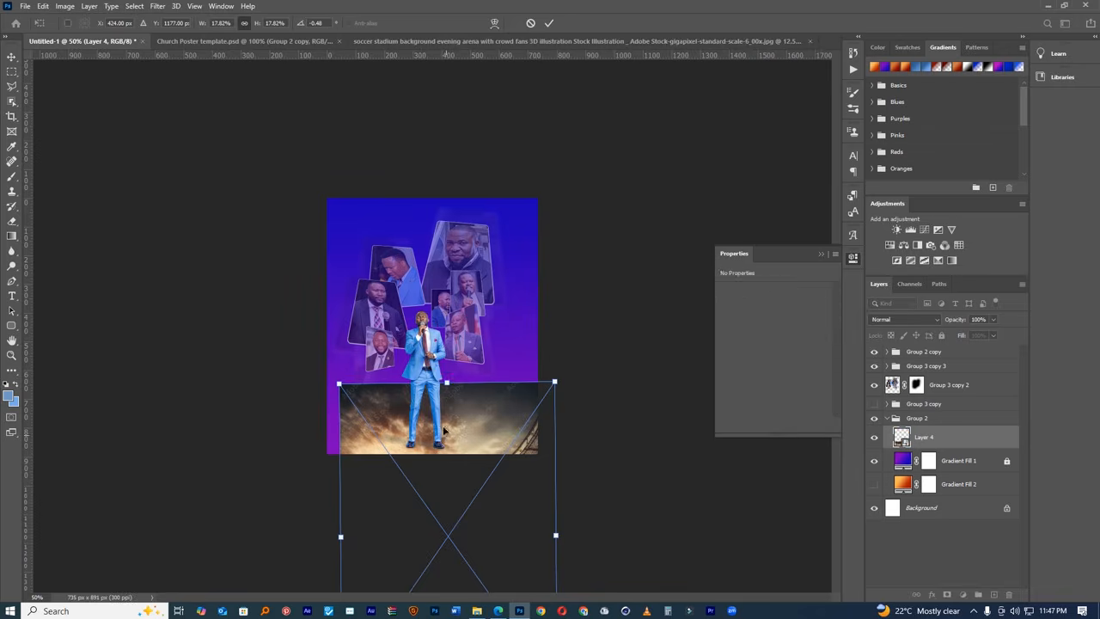
pyautogui.moveTo(444, 429); pyautogui.dragTo(430, 193)
pyautogui.click(548, 24)
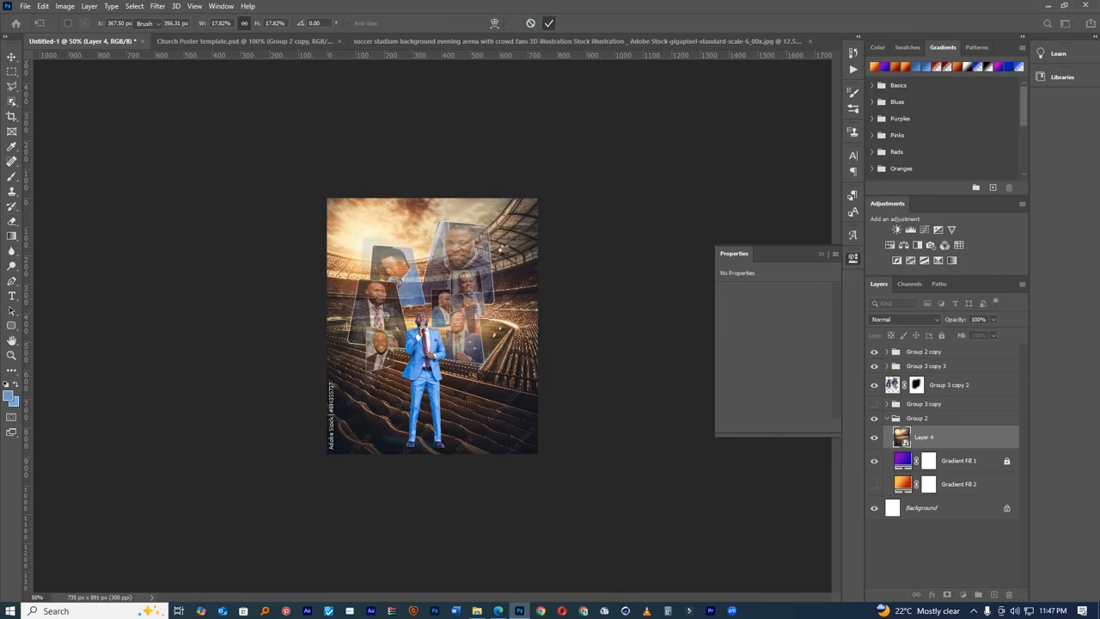
pyautogui.hotkey('ctrl', '1')
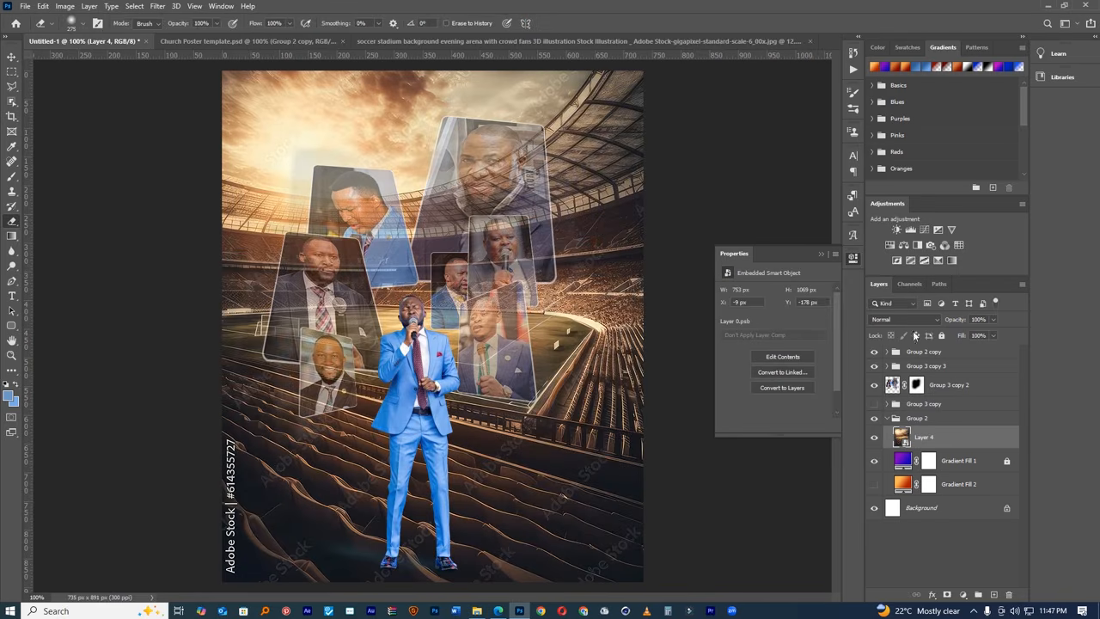
# - Set the stadium layer's blend mode to Overlay and shift the image about 107 px upward
pyautogui.click(904, 318)
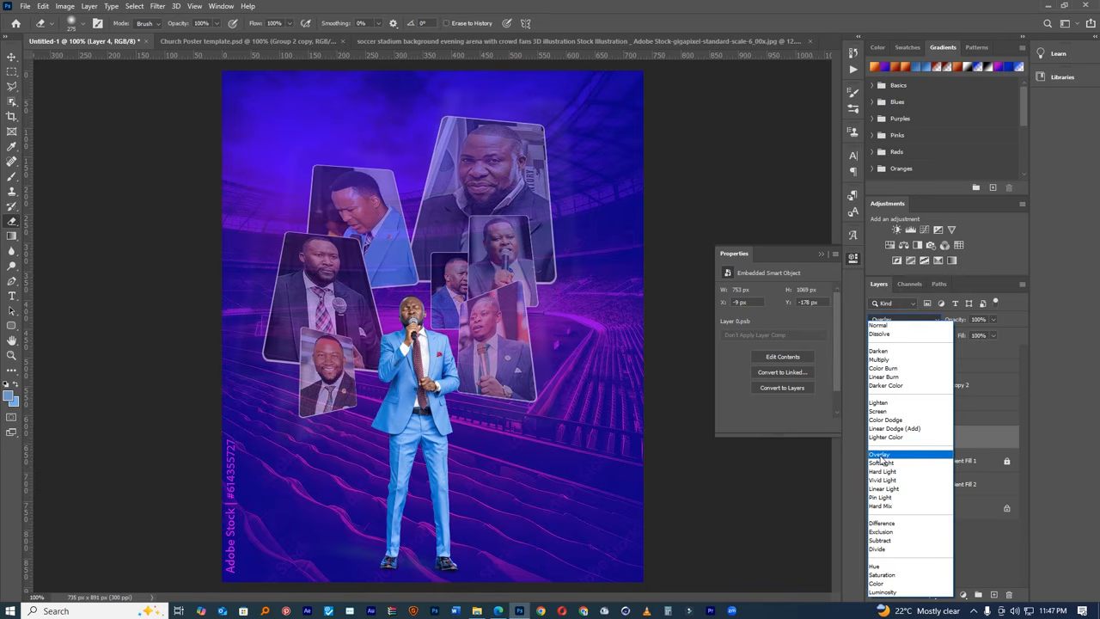
pyautogui.click(881, 453)
pyautogui.moveTo(634, 384); pyautogui.dragTo(630, 312)
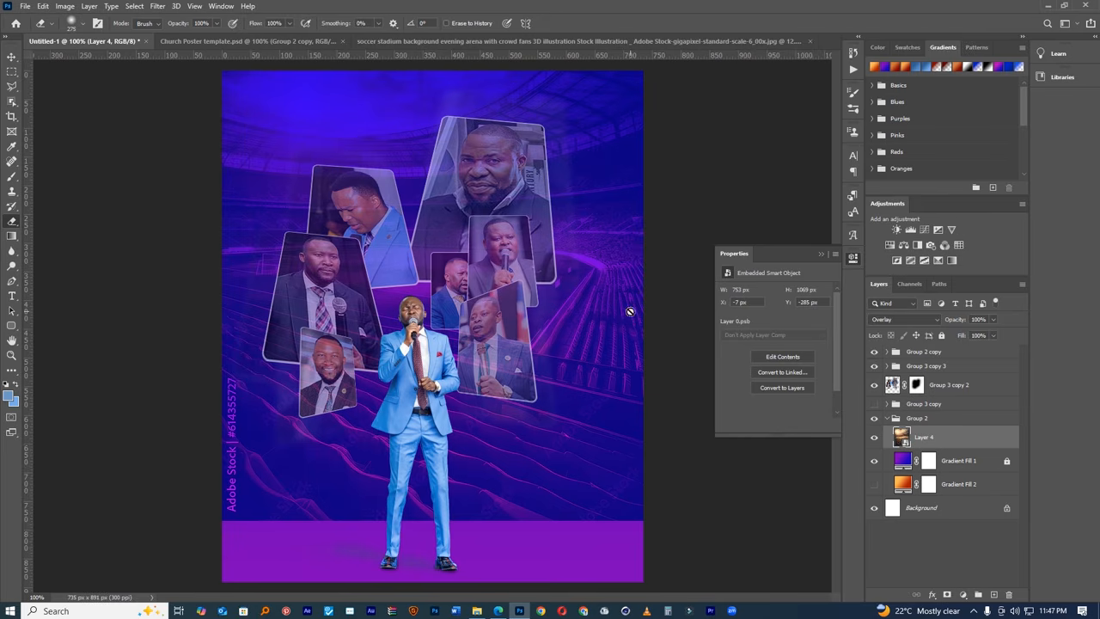
# - Add a layer mask to Layer 4 and fade out the stadium behind the cards and across the poster's lower half with a large soft eraser
pyautogui.click(946, 593)
pyautogui.keyDown('alt'); pyautogui.moveTo(364, 335); pyautogui.dragTo(548, 361); pyautogui.keyUp('alt')
pyautogui.moveTo(424, 272)
pyautogui.mouseDown()
pyautogui.moveTo(417, 258)
pyautogui.moveTo(404, 335)
pyautogui.moveTo(366, 386)
pyautogui.moveTo(290, 419)
pyautogui.mouseUp()
pyautogui.click(291, 421)
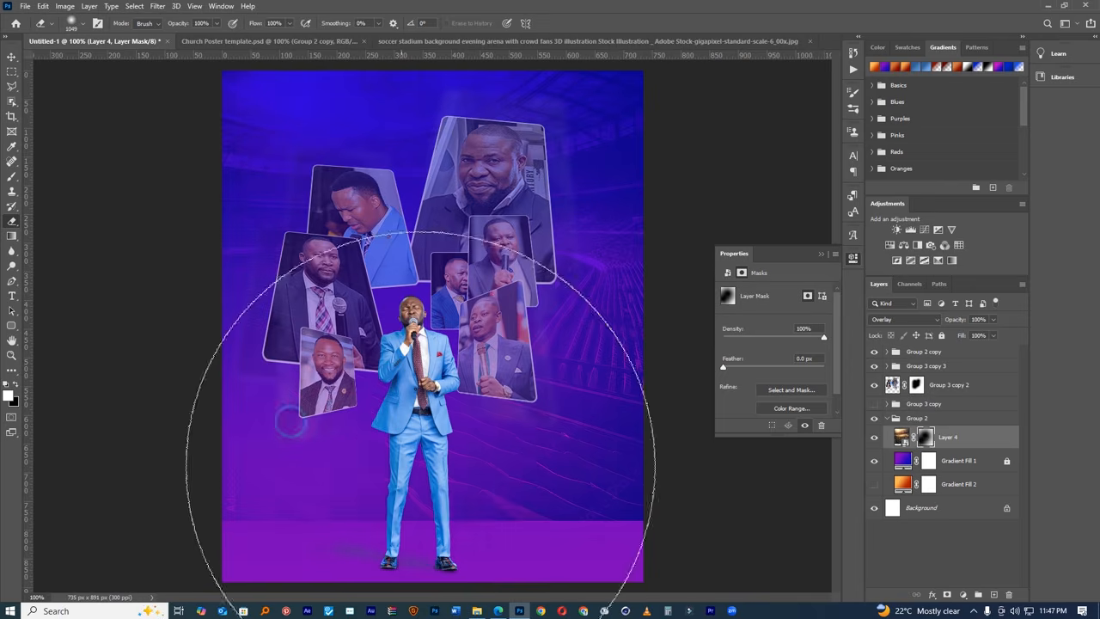
pyautogui.click(508, 490)
pyautogui.keyDown('ctrl'); pyautogui.moveTo(541, 493); pyautogui.dragTo(405, 480); pyautogui.keyUp('ctrl')
pyautogui.click(359, 475)
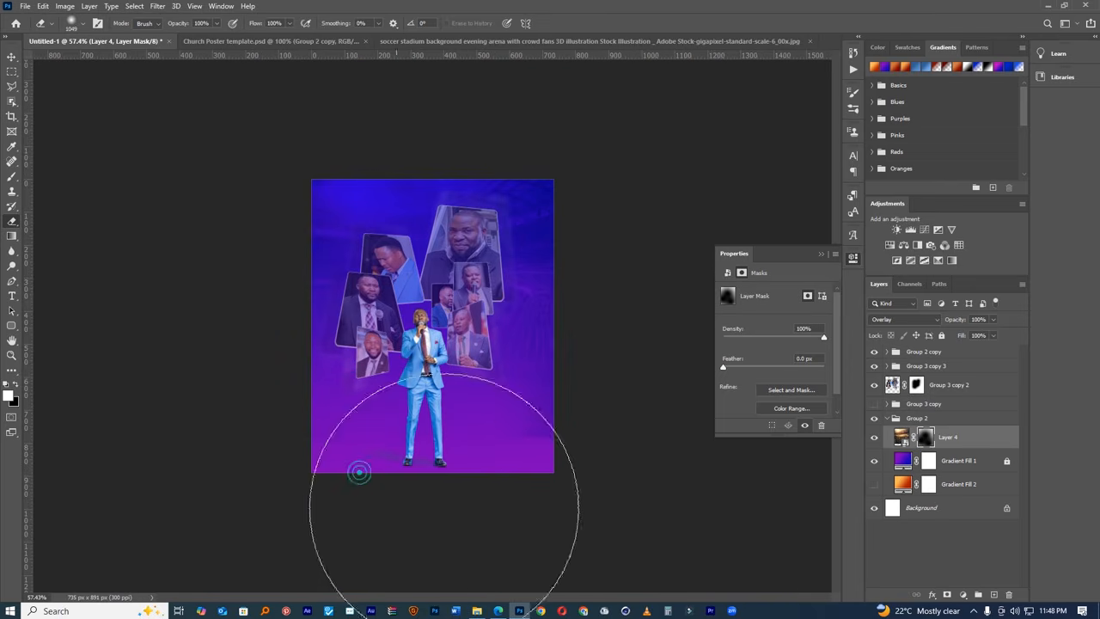
pyautogui.click(448, 506)
pyautogui.keyDown('ctrl'); pyautogui.click(326, 507); pyautogui.keyUp('ctrl')
pyautogui.hotkey('ctrl', '+')
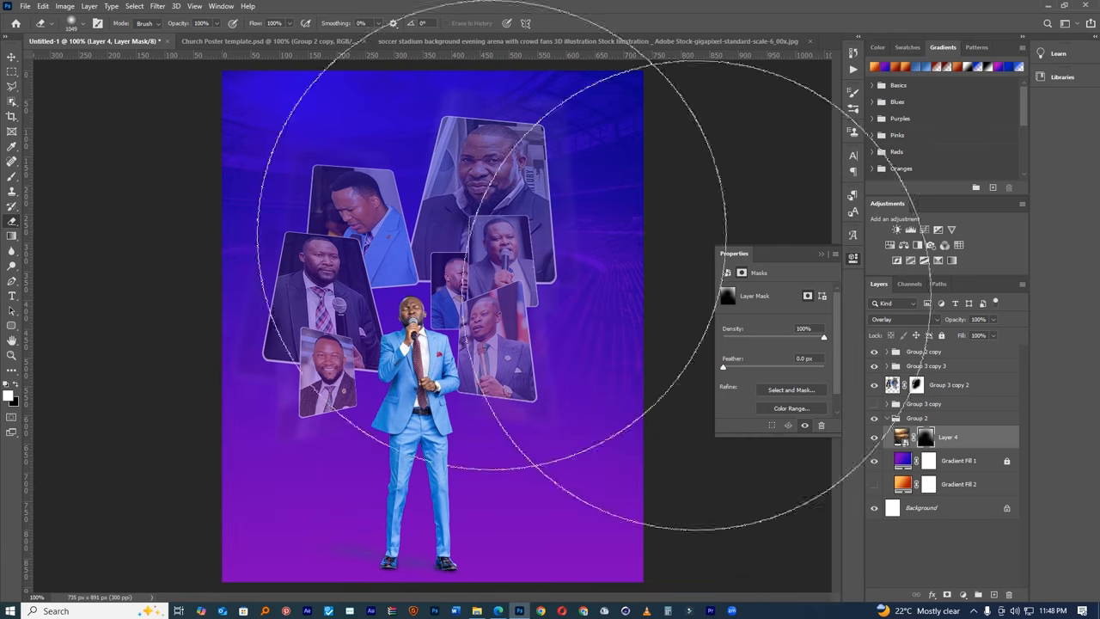
# - Apply a Motion Blur to the stadium image with a 0° angle and a 30 px distance
pyautogui.click(901, 437)
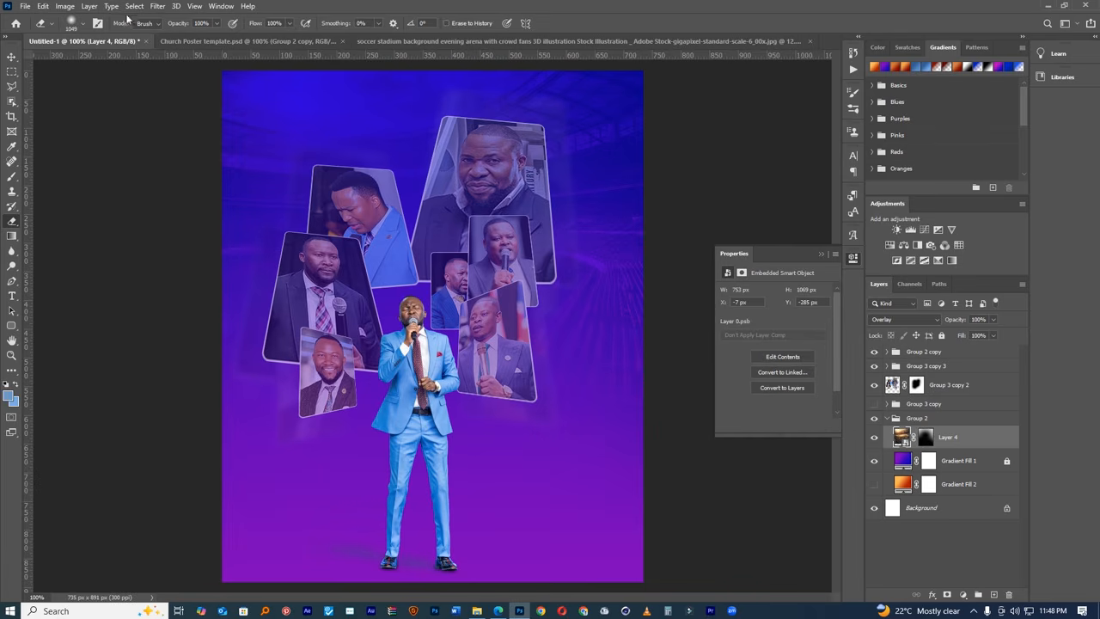
pyautogui.click(158, 7)
pyautogui.moveTo(215, 142)
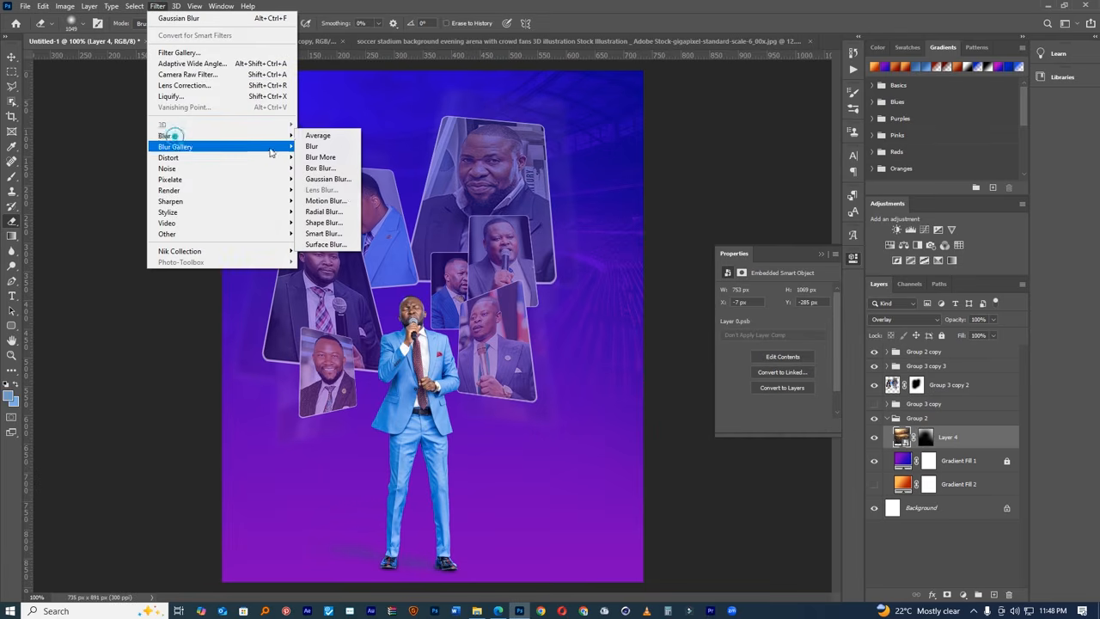
pyautogui.click(335, 199)
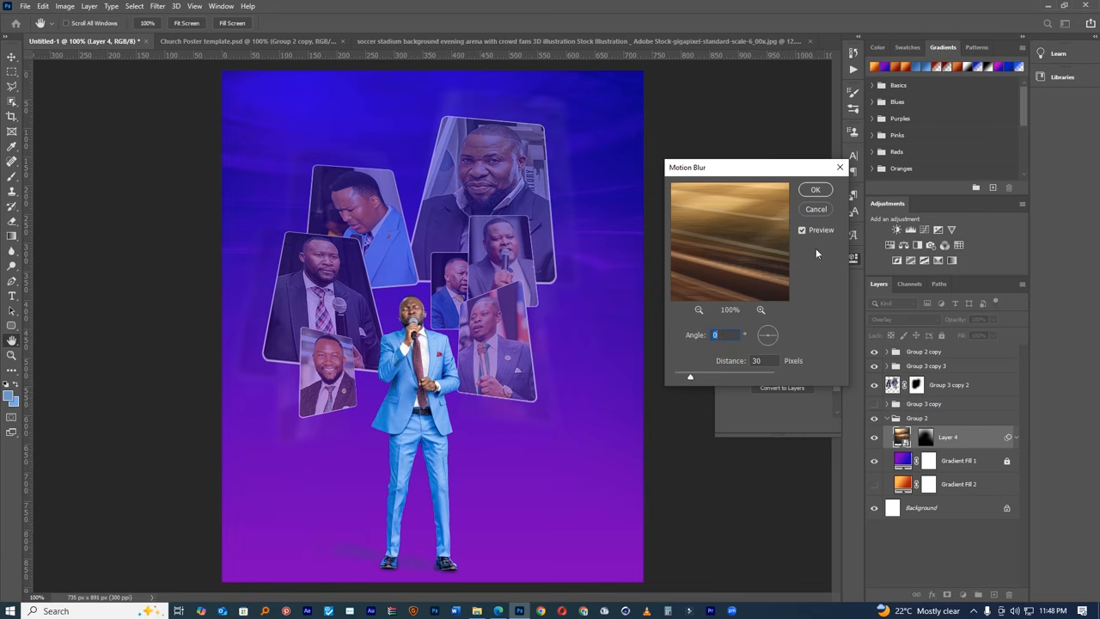
pyautogui.click(815, 189)
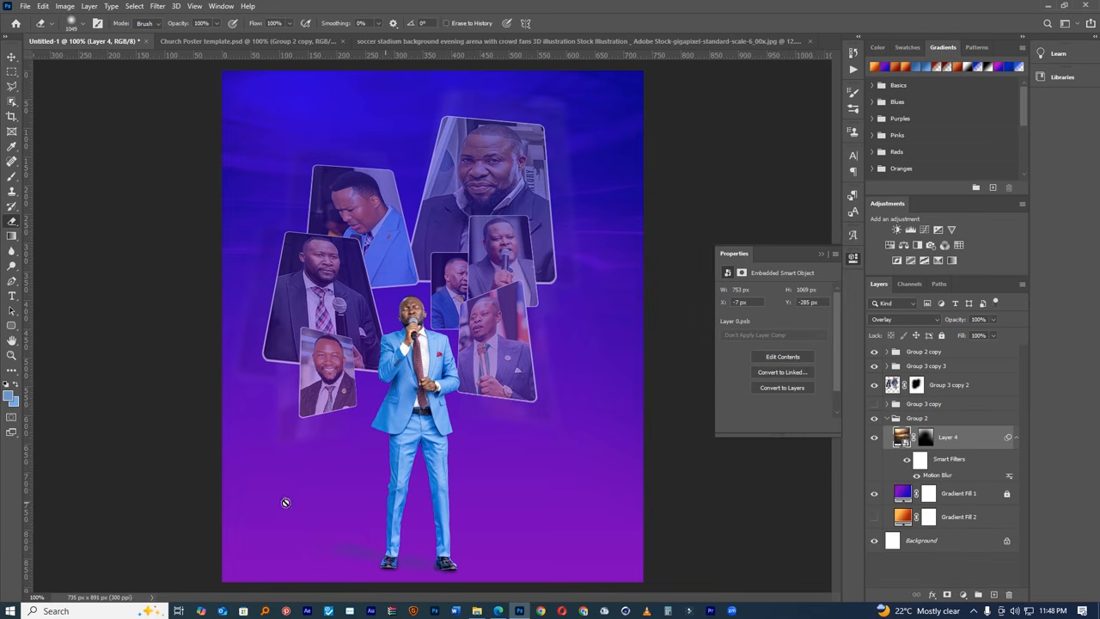
# - Hide Layer 4 and draw two white rounded rectangles, about 784 × 125 px along the poster's foot and about 817 × 806 px above it
pyautogui.click(12, 325)
pyautogui.moveTo(216, 517); pyautogui.dragTo(664, 589)
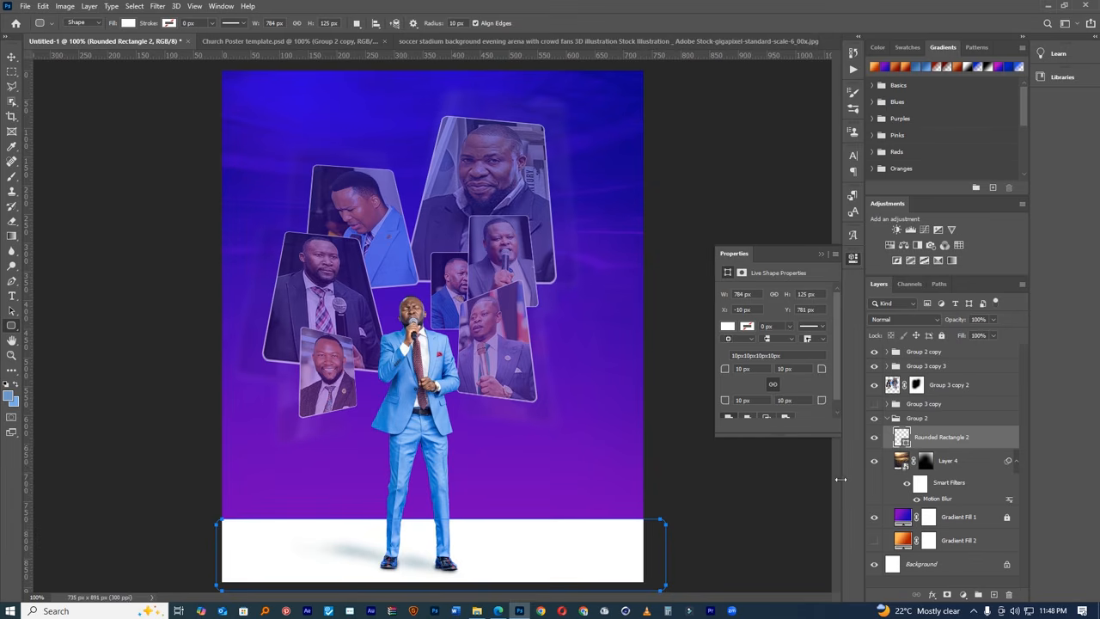
pyautogui.click(874, 460)
pyautogui.moveTo(202, 68); pyautogui.dragTo(669, 521)
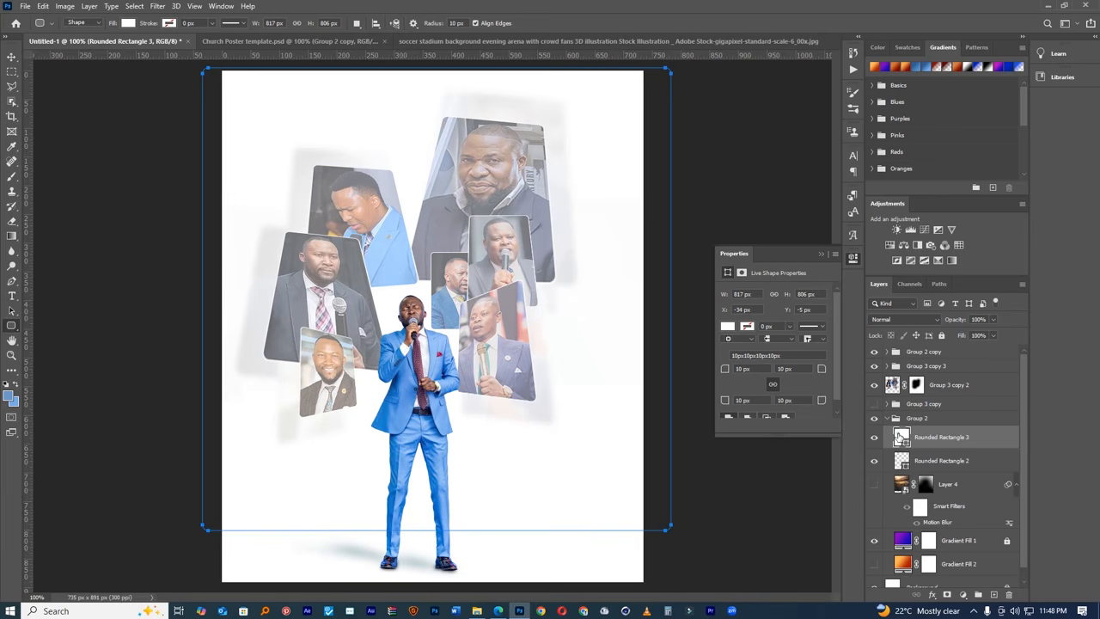
# - Fill Rounded Rectangle 3 with blue 1668be and Rounded Rectangle 2 with darker blue 12569c, both sampled from the figure's suit
pyautogui.doubleClick(900, 437)
pyautogui.click(401, 387)
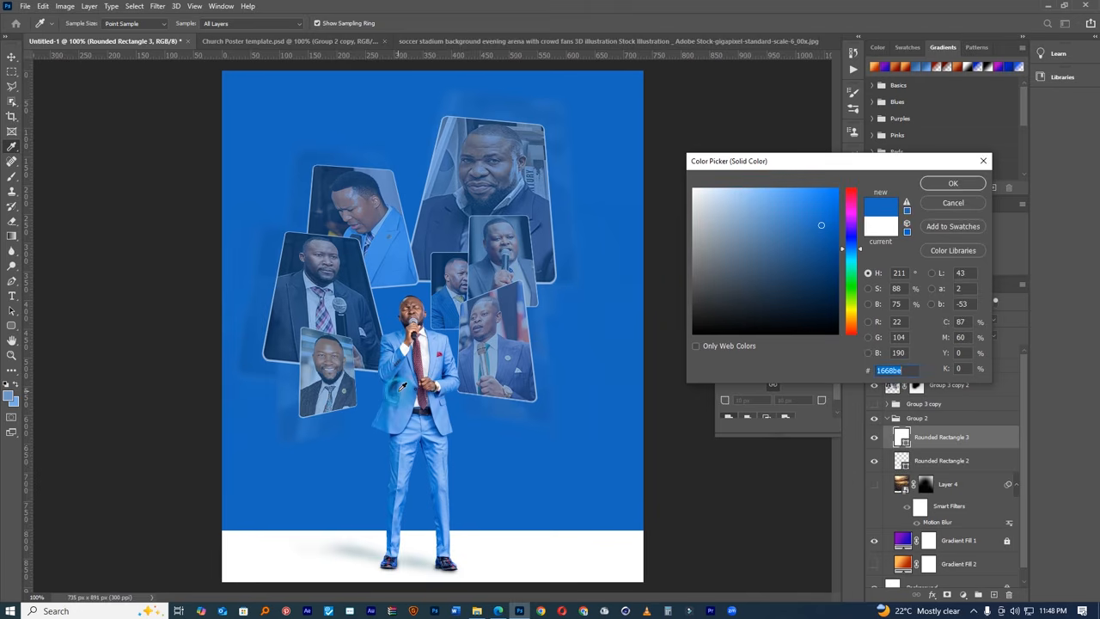
pyautogui.click(942, 183)
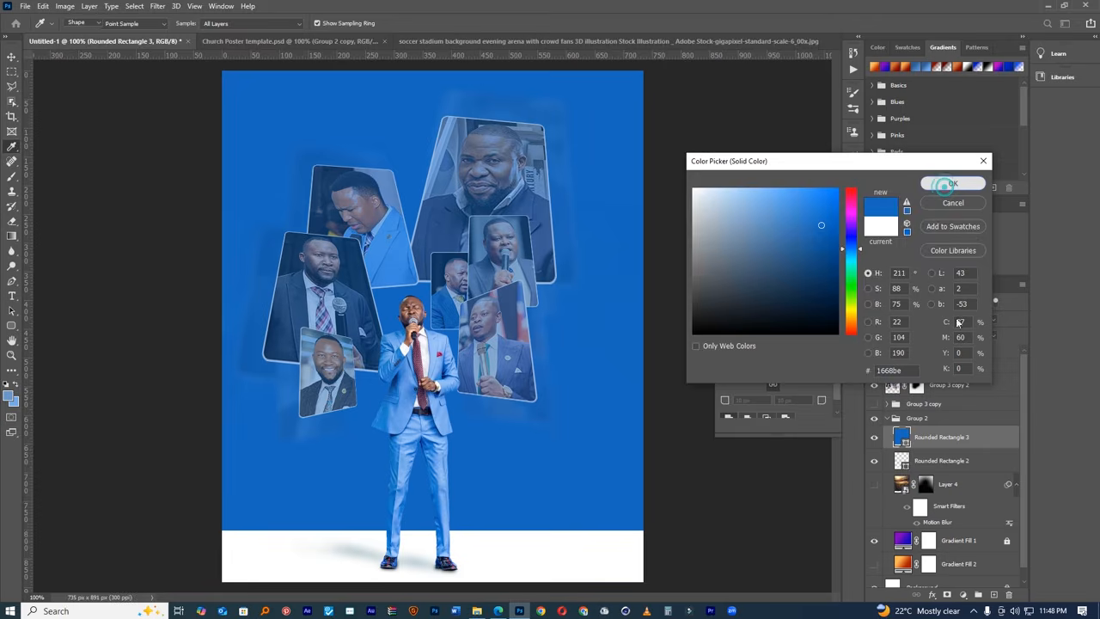
pyautogui.doubleClick(901, 460)
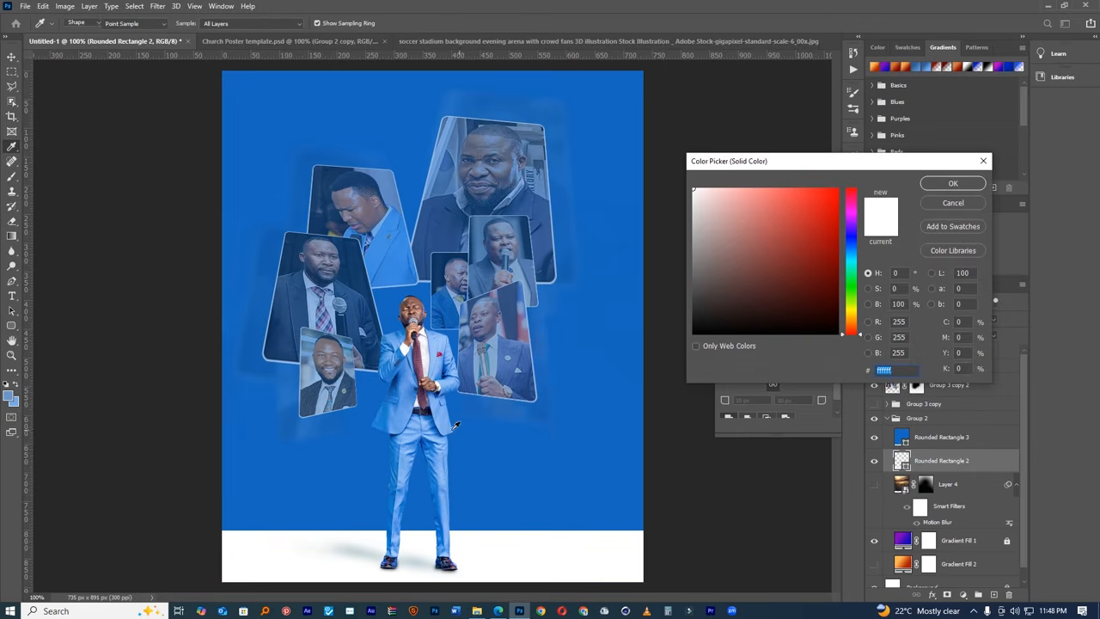
pyautogui.click(395, 386)
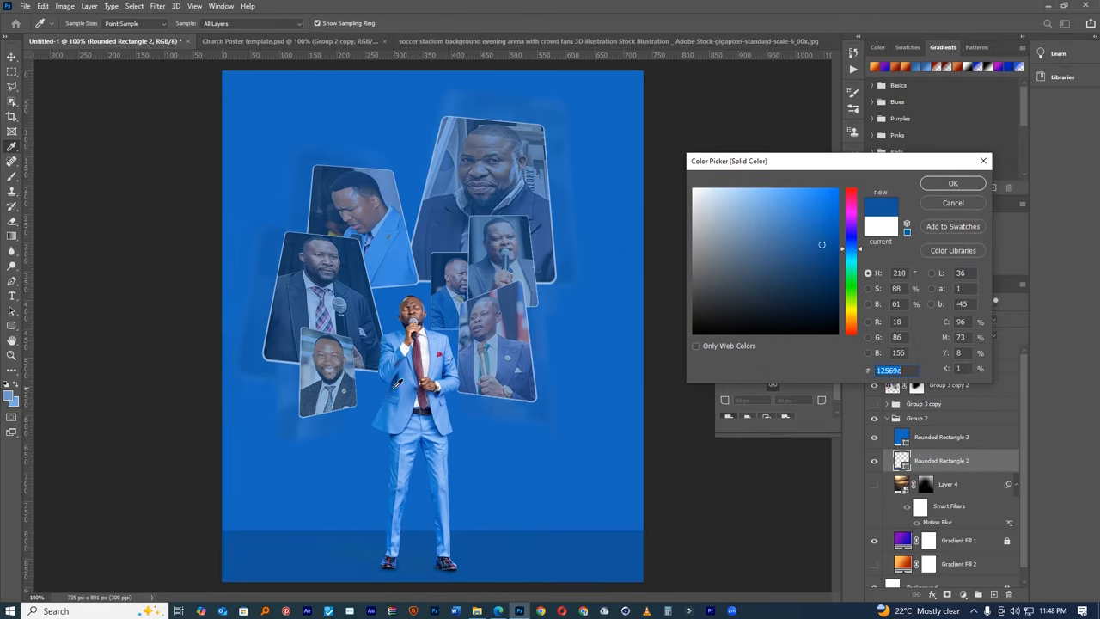
pyautogui.click(953, 183)
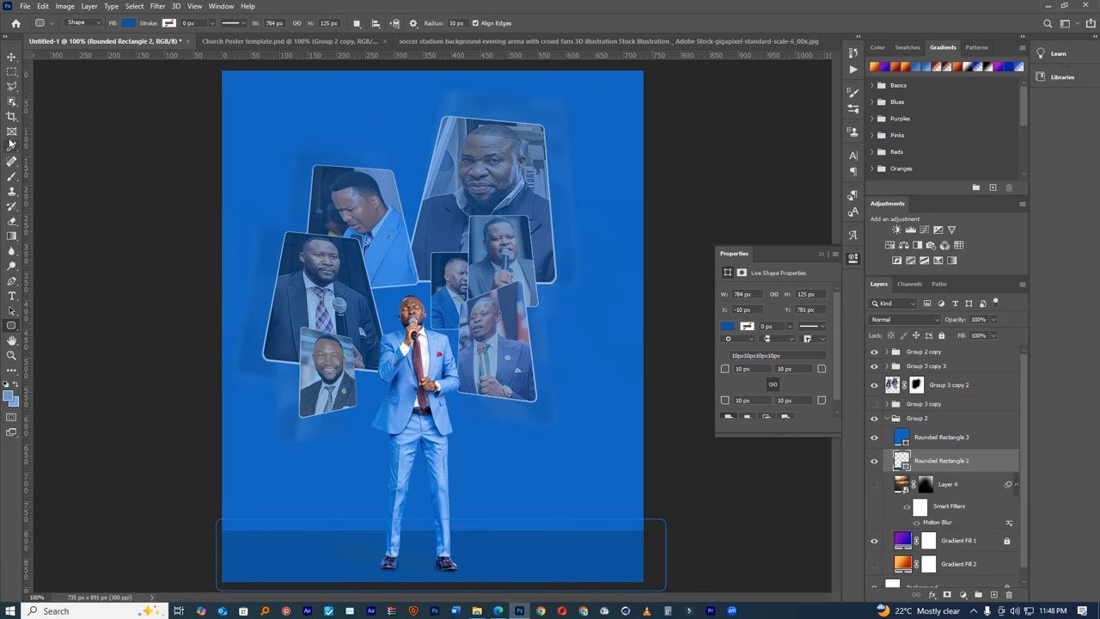
# - Try a Multiply drop shadow on Rounded Rectangle 2 at 100% opacity, 90° angle and 39 px distance
pyautogui.click(12, 57)
pyautogui.scroll(-3, 513, 450)
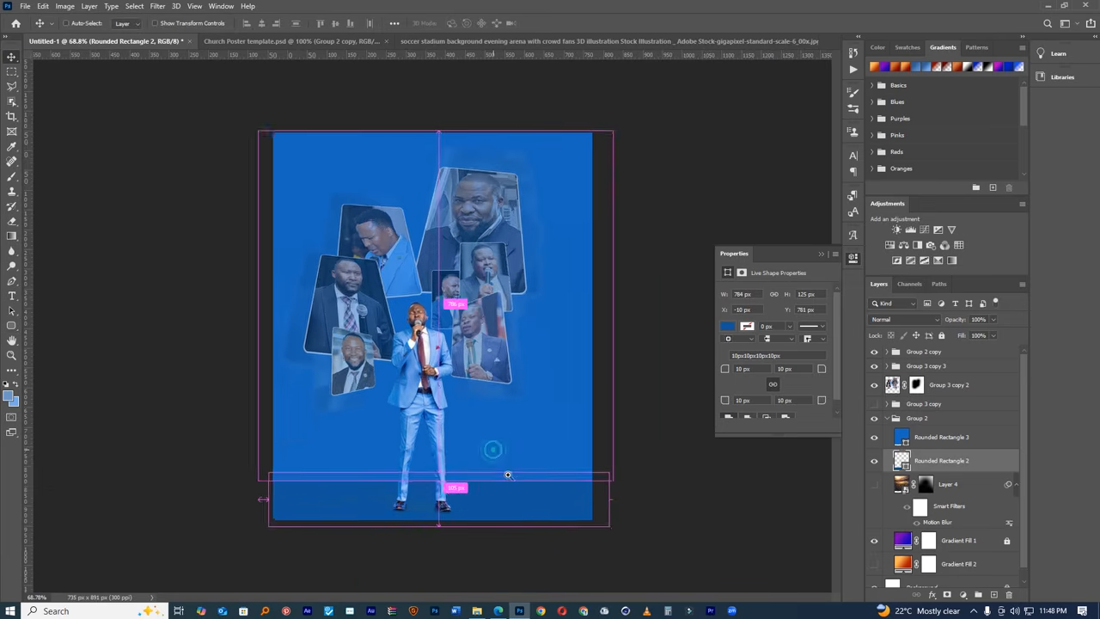
pyautogui.hotkey('ctrl', '1')
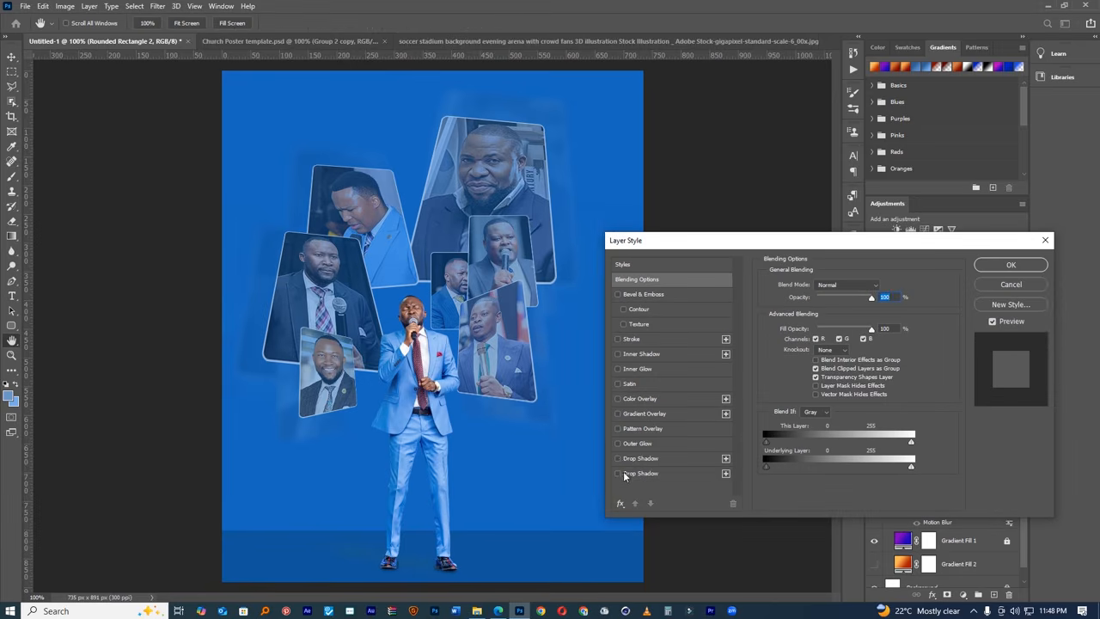
pyautogui.click(618, 473)
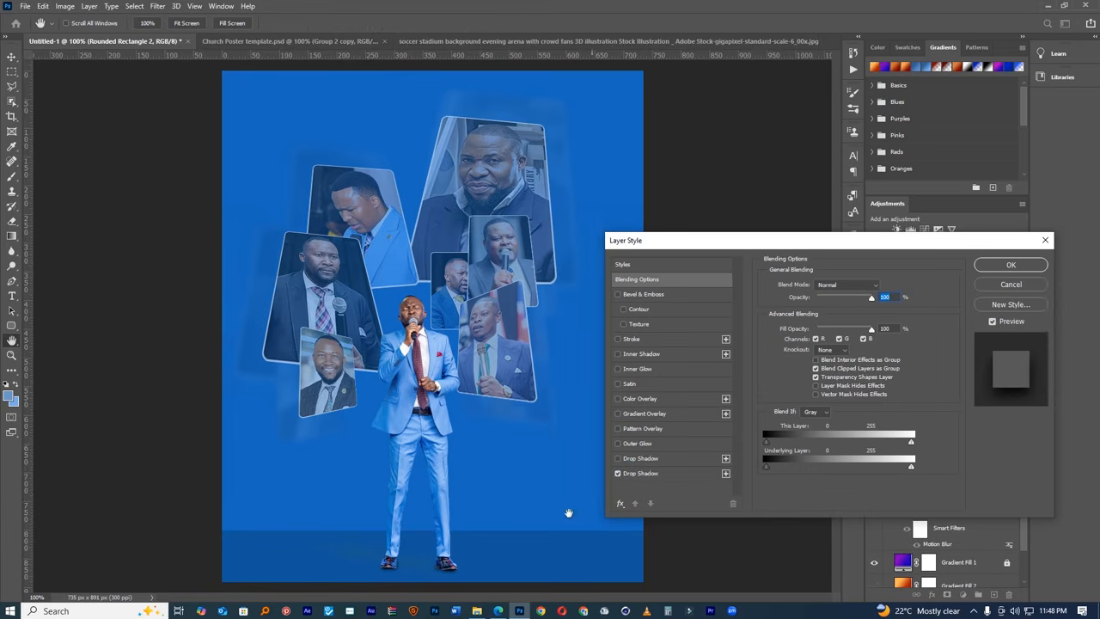
pyautogui.click(643, 473)
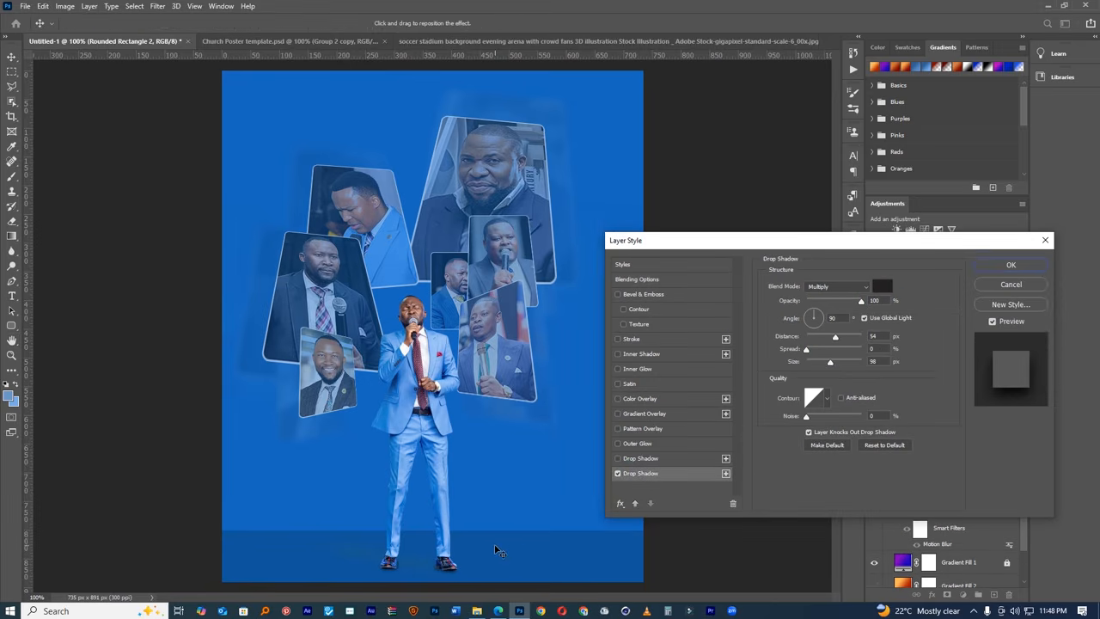
pyautogui.moveTo(496, 541); pyautogui.dragTo(496, 537)
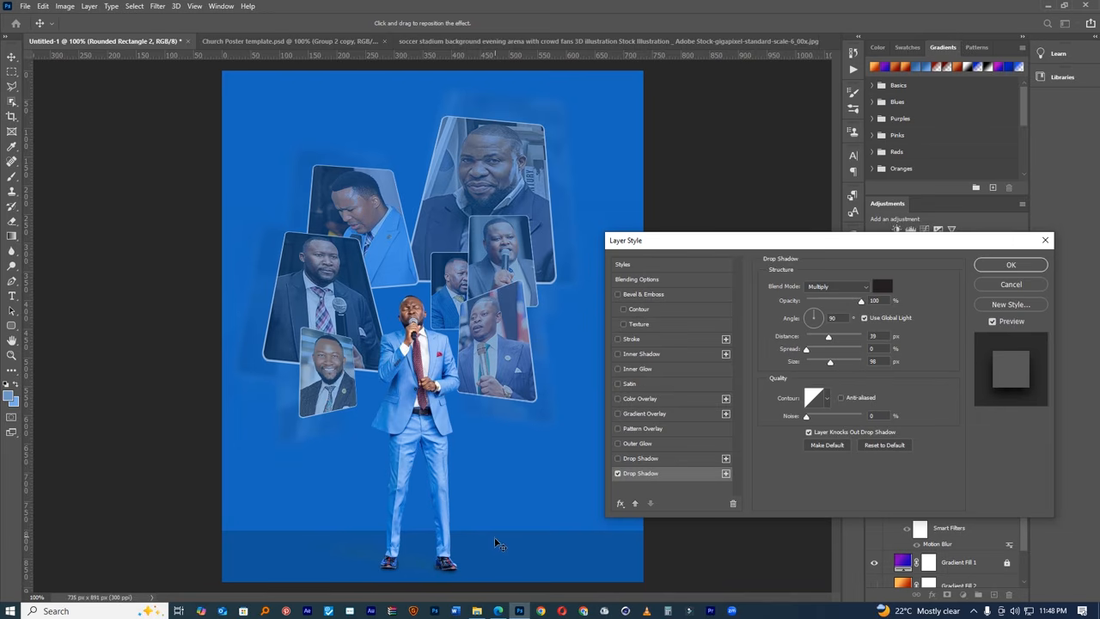
pyautogui.click(1011, 264)
# - Move Rounded Rectangle 2 above Rounded Rectangle 3 and try a drop shadow on it again
pyautogui.moveTo(979, 464); pyautogui.dragTo(956, 443)
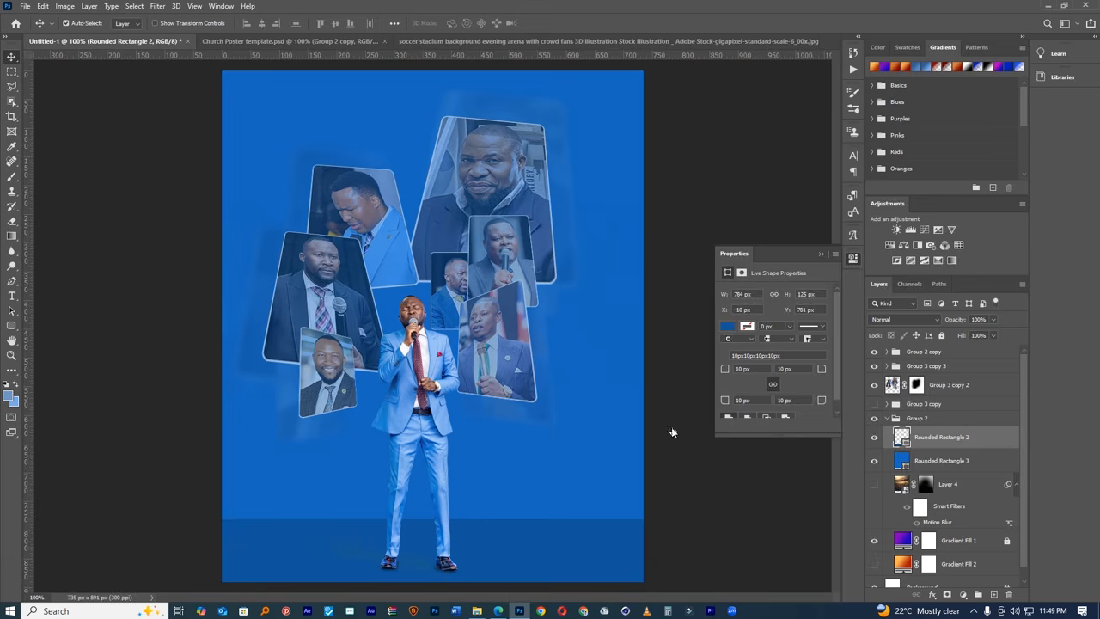
pyautogui.click(636, 474)
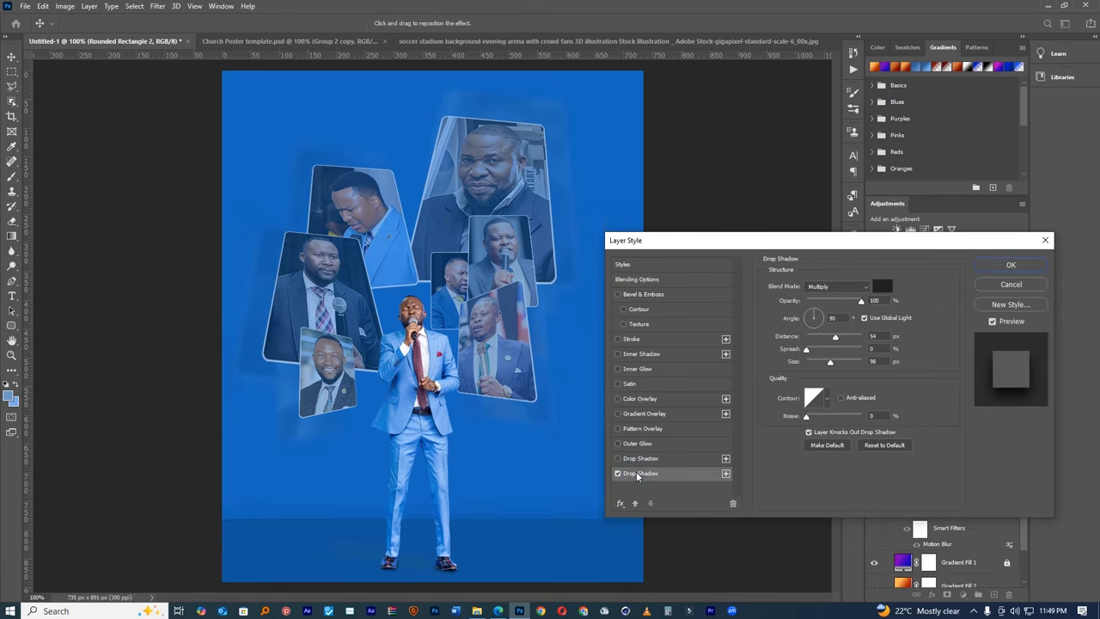
pyautogui.moveTo(560, 535); pyautogui.dragTo(555, 530)
pyautogui.click(1011, 264)
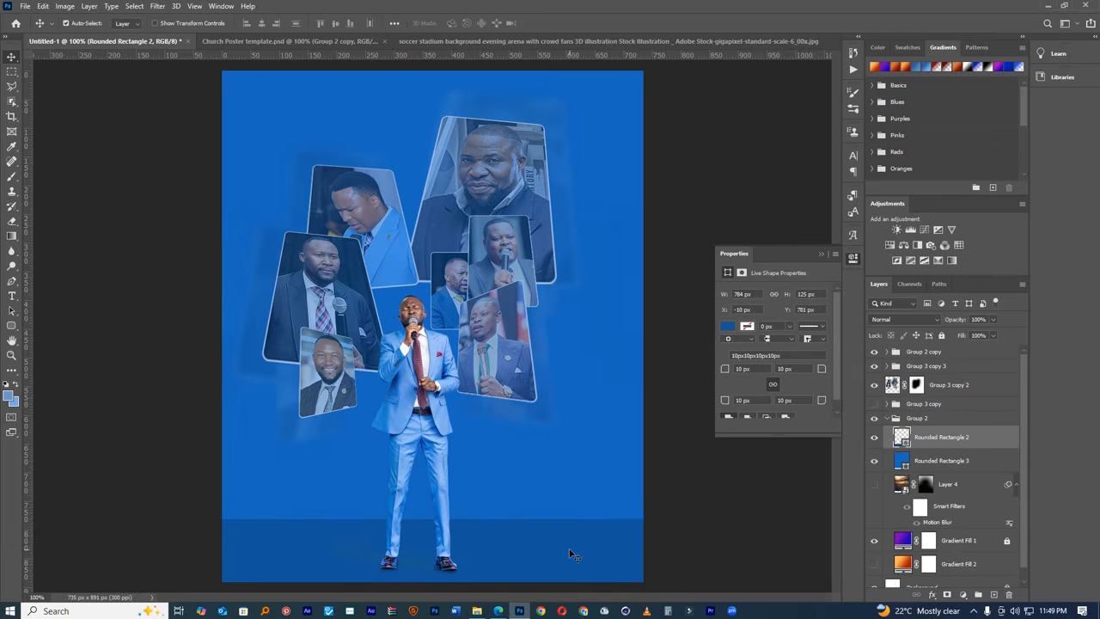
# - Apply a Perspective transform to Rounded Rectangle 2, flaring its foot well past the poster's sides and narrowing its upper edge into a floor shape
pyautogui.hotkey('ctrl', 't')
pyautogui.rightClick(590, 539)
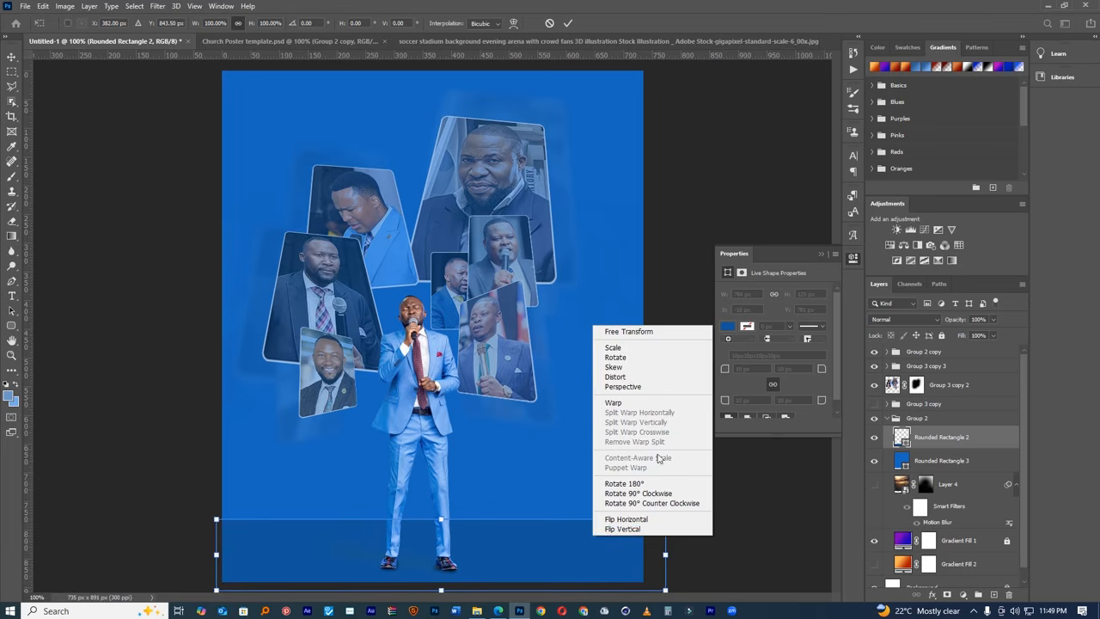
pyautogui.click(622, 386)
pyautogui.scroll(-3, 613, 484)
pyautogui.moveTo(583, 497); pyautogui.dragTo(747, 534)
pyautogui.moveTo(583, 450); pyautogui.dragTo(544, 453)
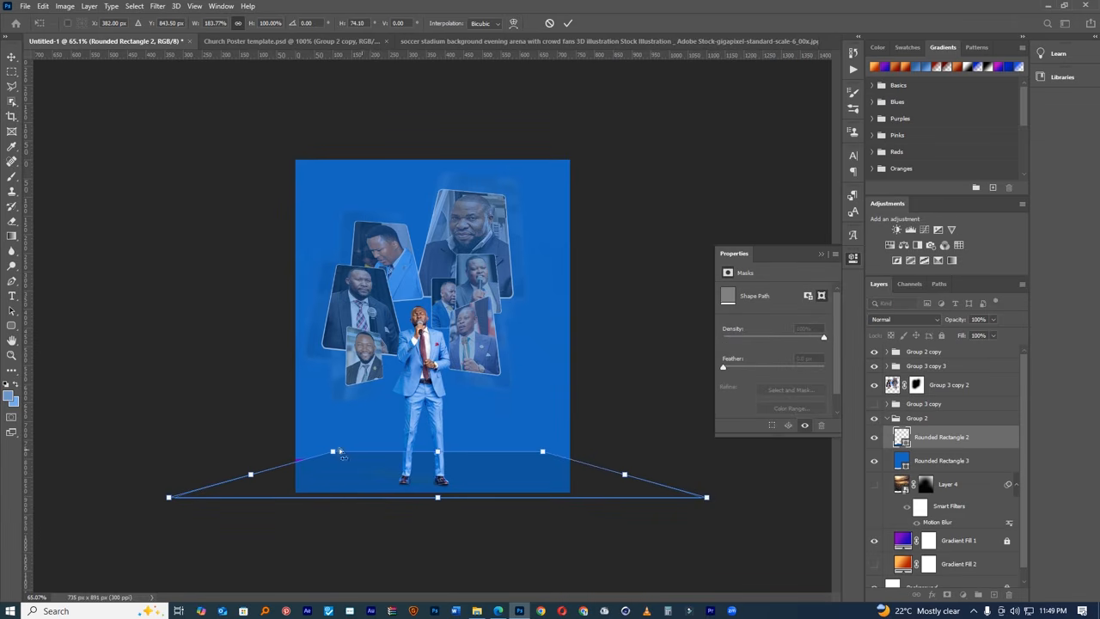
pyautogui.moveTo(340, 451); pyautogui.dragTo(345, 451)
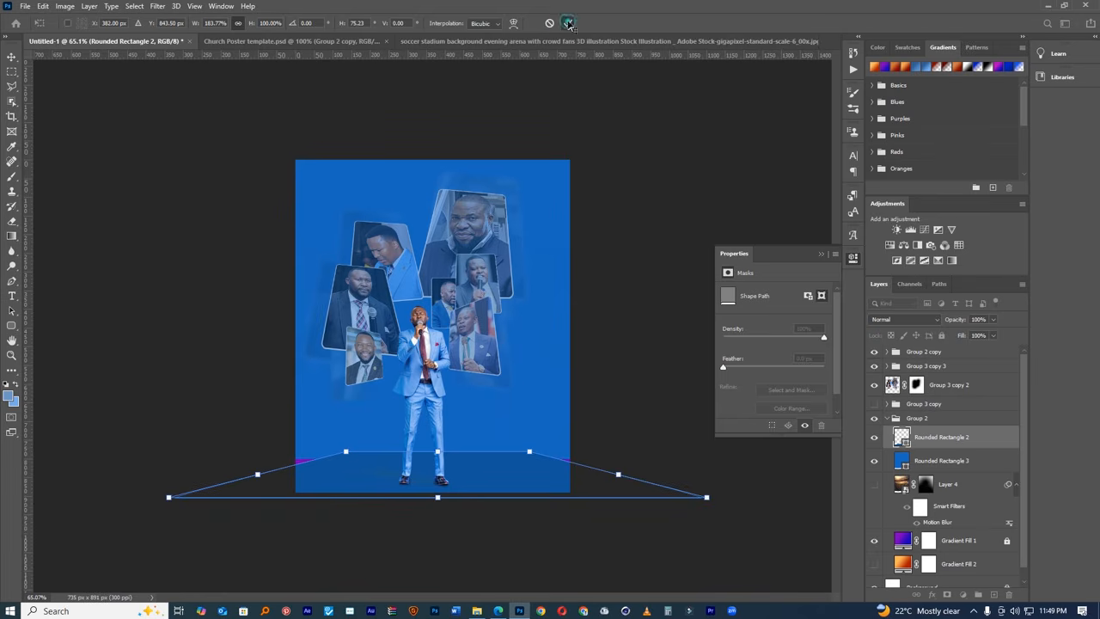
pyautogui.click(568, 24)
# - Widen the dark blue floor shape symmetrically until it covers the purple gaps at both edges of the poster
pyautogui.hotkey('ctrl', '+')
pyautogui.hotkey('ctrl', 't')
pyautogui.moveTo(710, 460); pyautogui.dragTo(761, 444)
pyautogui.click(568, 23)
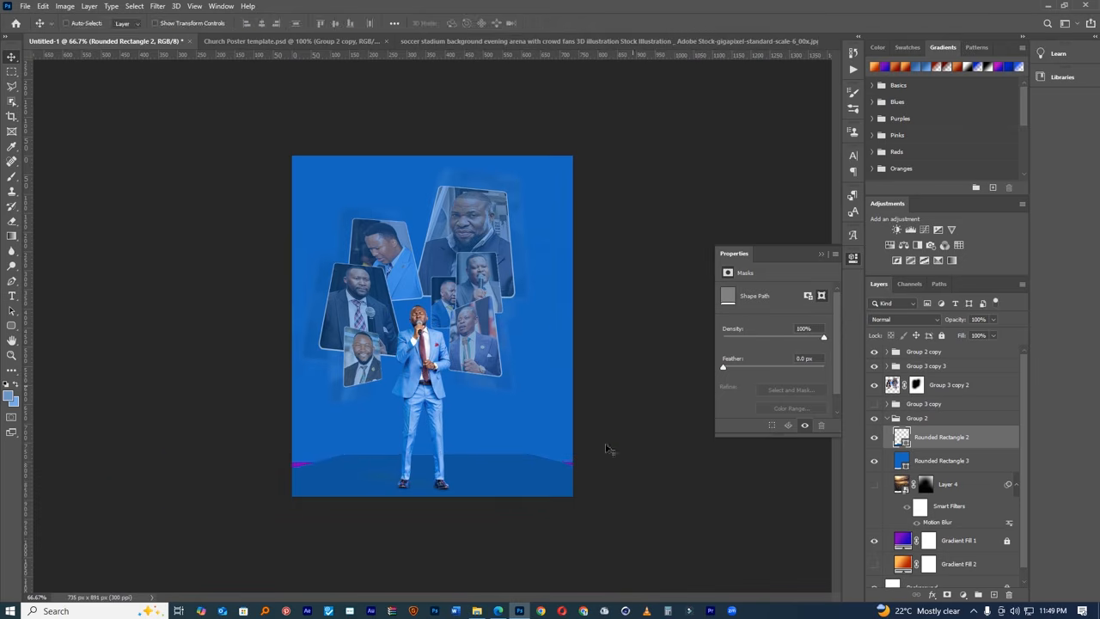
pyautogui.hotkey('ctrl', 't')
pyautogui.moveTo(707, 454); pyautogui.dragTo(766, 448)
pyautogui.click(568, 24)
# - Rasterize the Rounded Rectangle 2 floor shape and start a Gaussian Blur on it
pyautogui.click(157, 6)
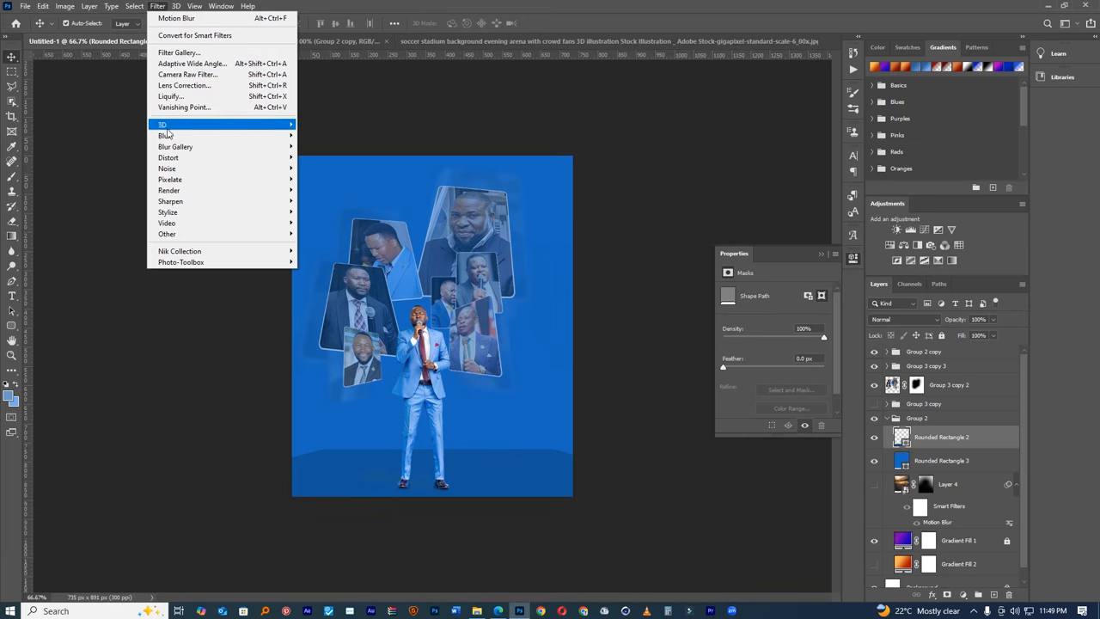
pyautogui.moveTo(172, 136)
pyautogui.click(309, 181)
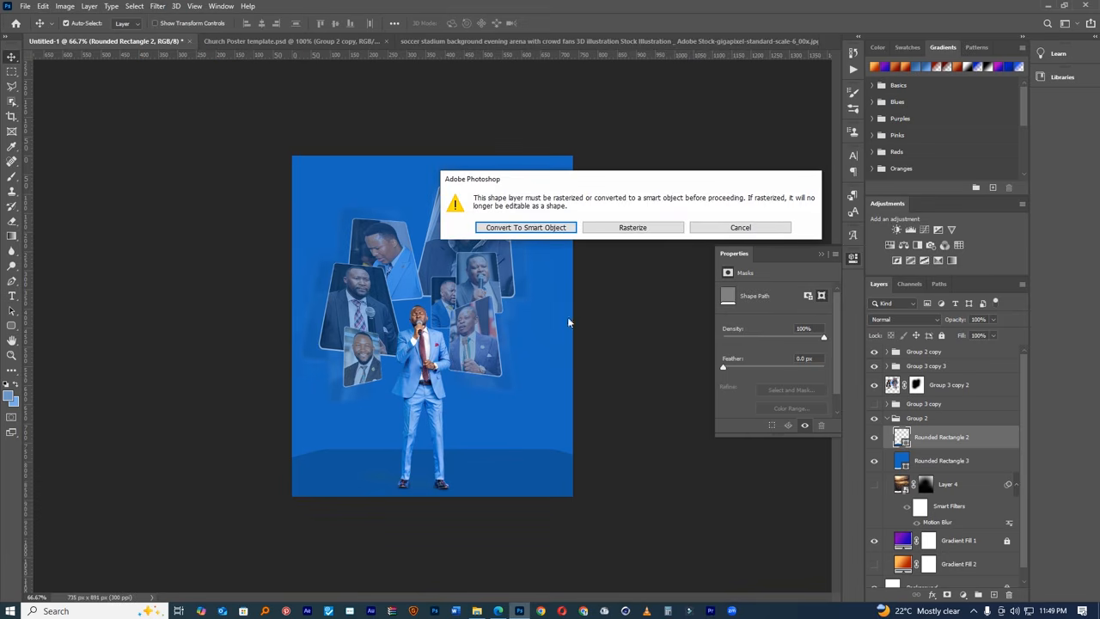
pyautogui.click(632, 228)
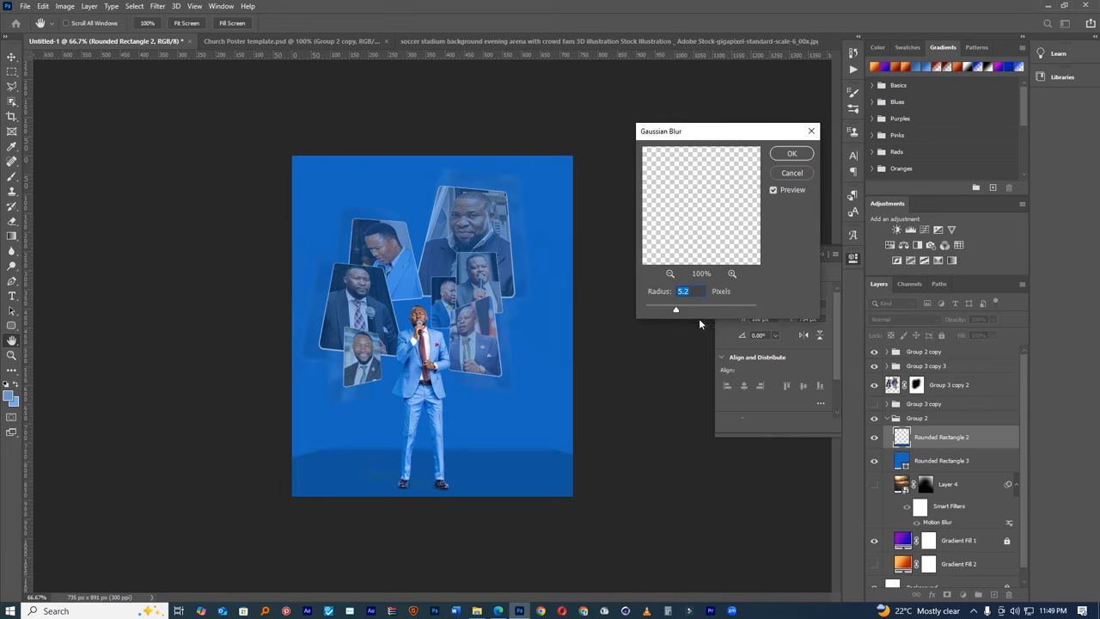
# - Apply a 5.2-pixel Gaussian Blur to Rounded Rectangle 2 and shift the floor band slightly, then undo these changes
pyautogui.moveTo(690, 311); pyautogui.dragTo(679, 310)
pyautogui.click(790, 153)
pyautogui.press('v')
pyautogui.hotkey('ctrl', '1')
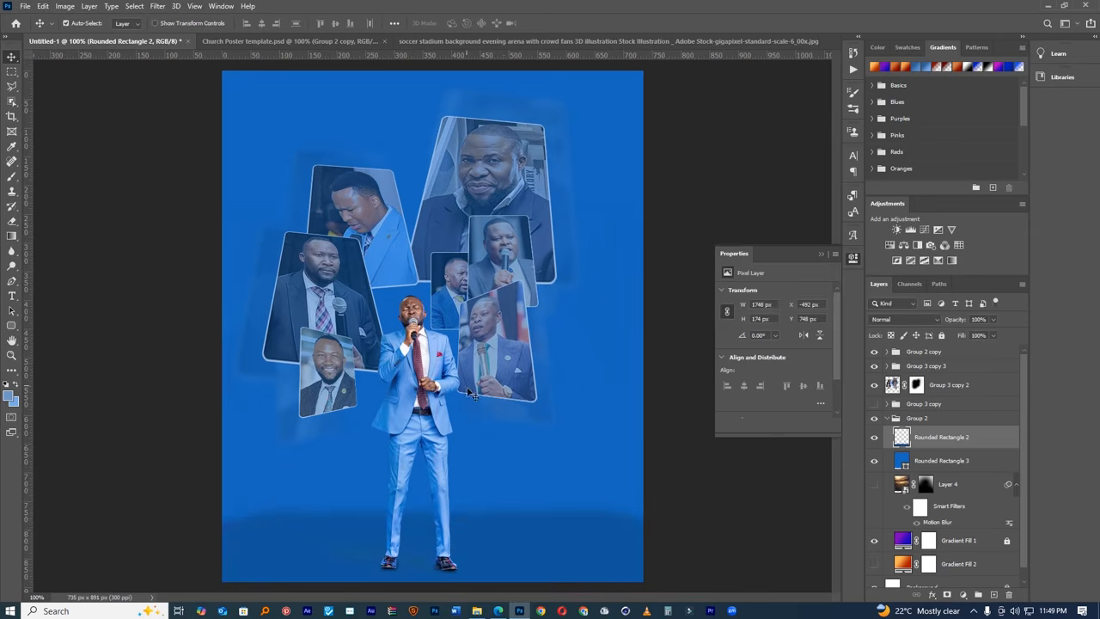
pyautogui.moveTo(509, 538); pyautogui.dragTo(499, 540)
pyautogui.hotkey('ctrl', '-')
pyautogui.hotkey('ctrl', '-')
pyautogui.hotkey('ctrl', '-')
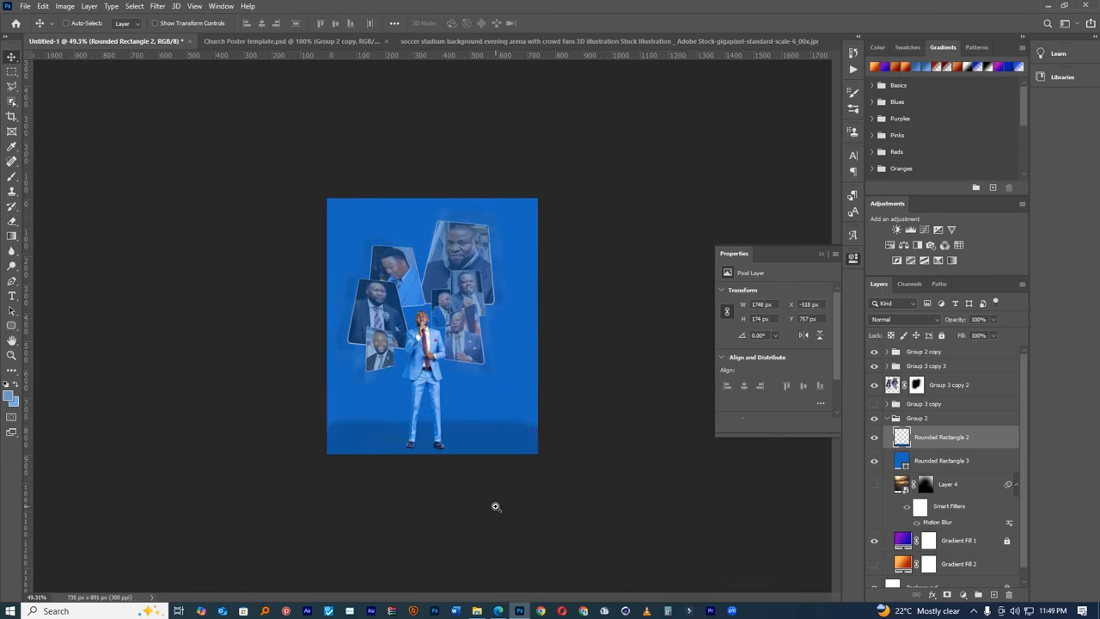
pyautogui.hotkey('ctrl', '1')
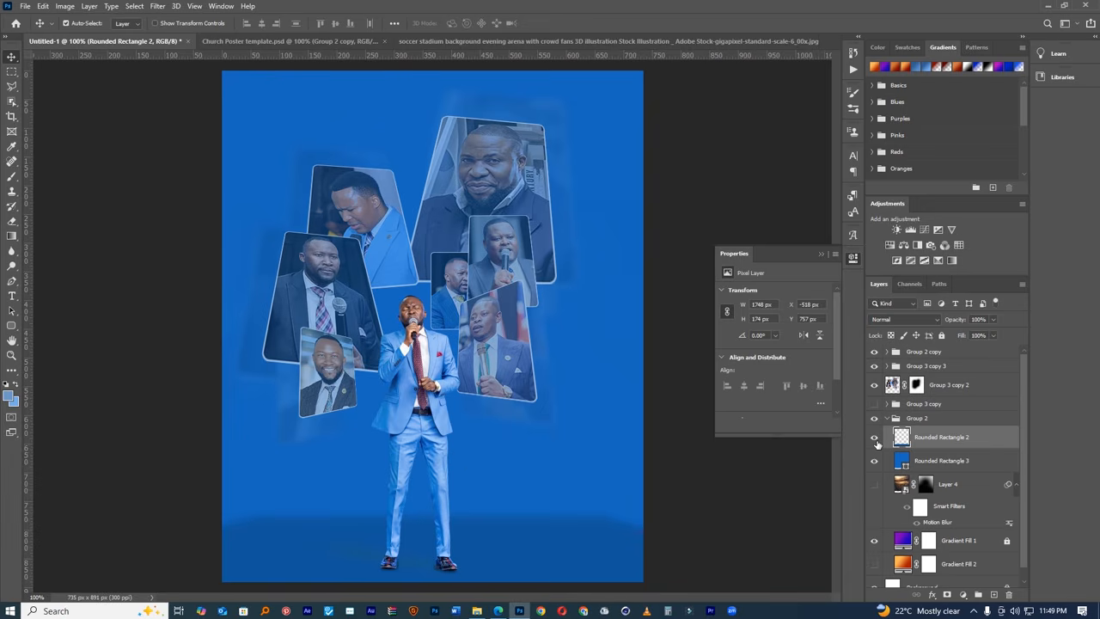
pyautogui.hotkey('ctrl', 'z')
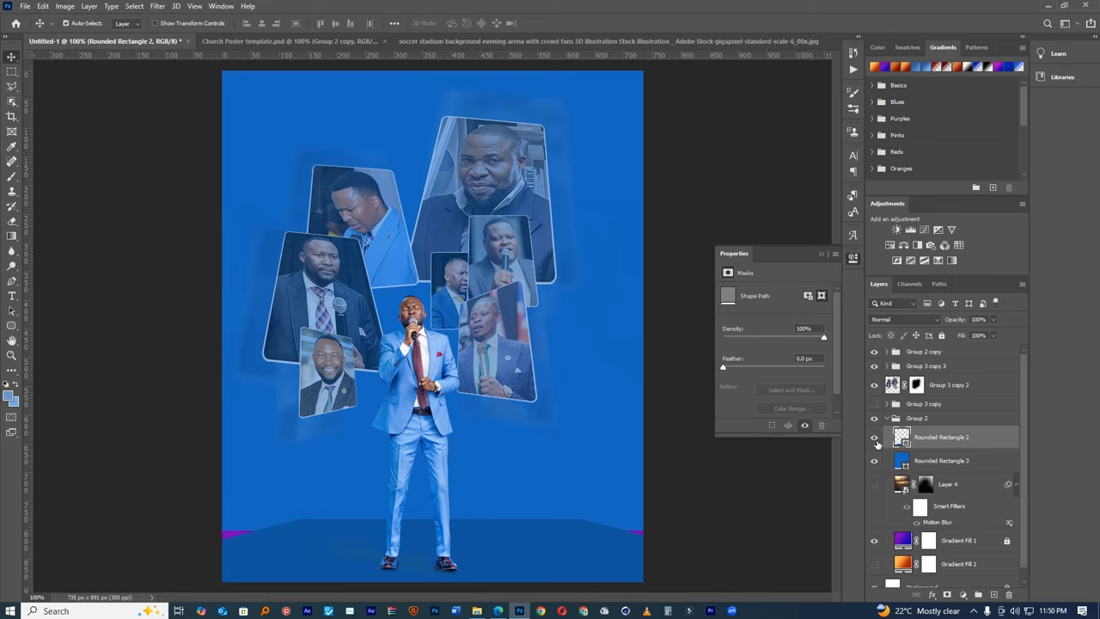
# - Delete Rounded Rectangle 2, Rounded Rectangle 3 and Layer 4 from Group 2
pyautogui.moveTo(602, 495); pyautogui.dragTo(620, 499)
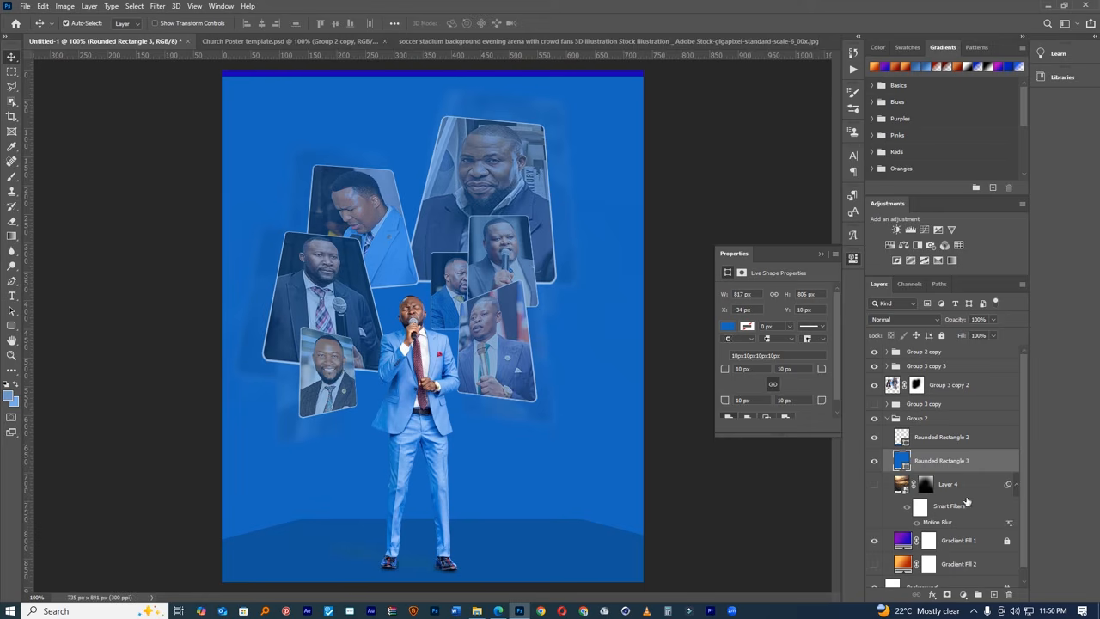
pyautogui.click(920, 440)
pyautogui.press('Delete')
pyautogui.press('Delete')
pyautogui.press('Delete')
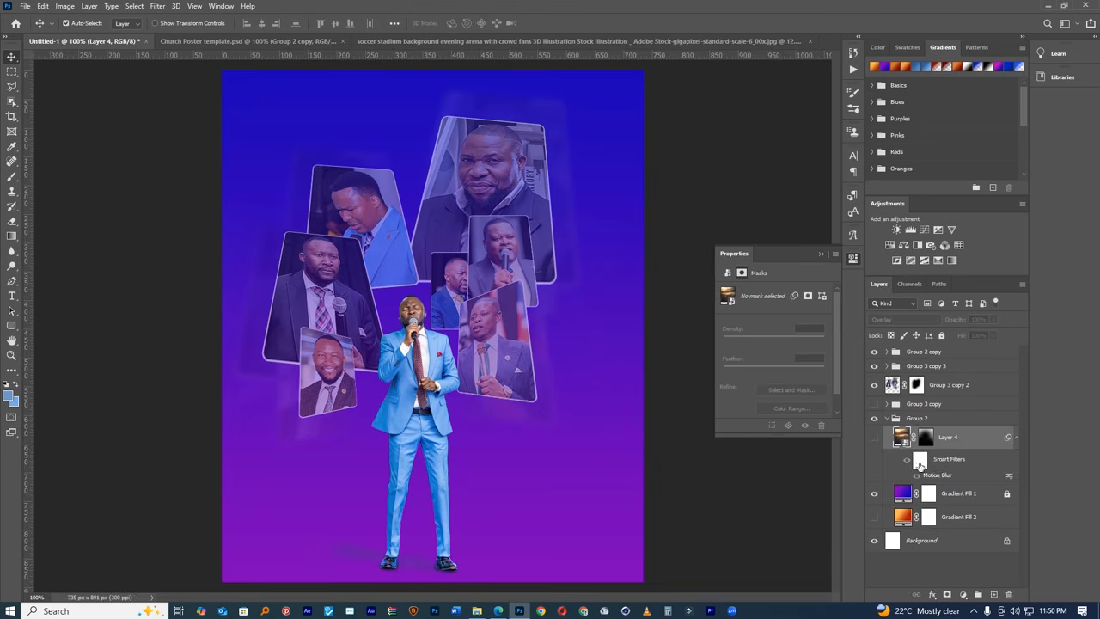
# - Open the golden arched hall image, download (8)-gigapixel-standard-scale-6_00x, from the Pictures folder in Photoshop
pyautogui.click(478, 611)
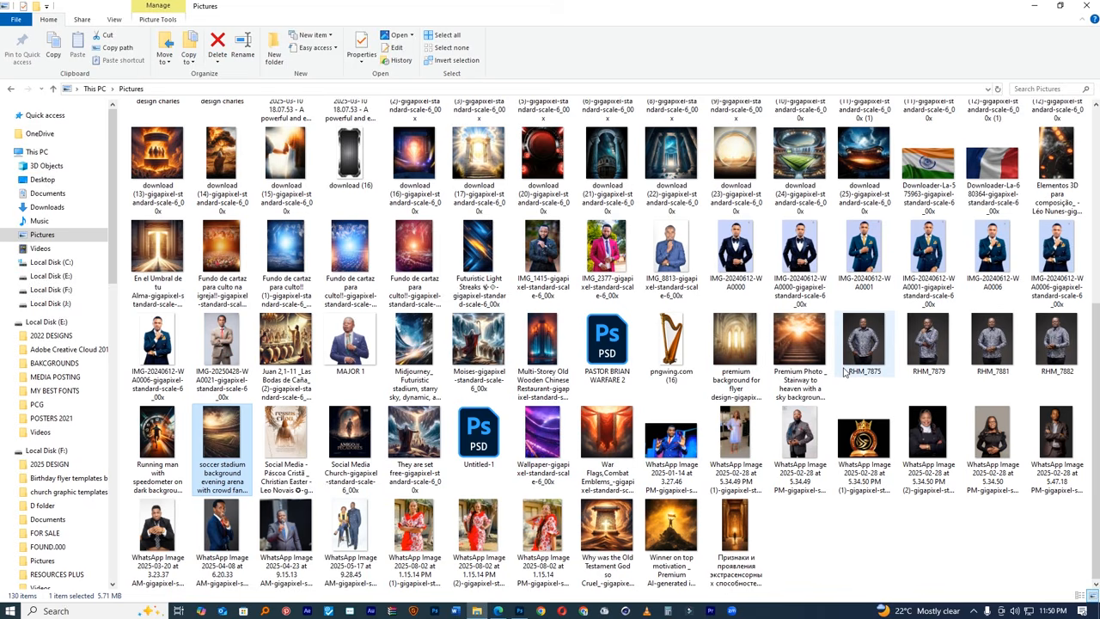
pyautogui.scroll(4, 437, 453)
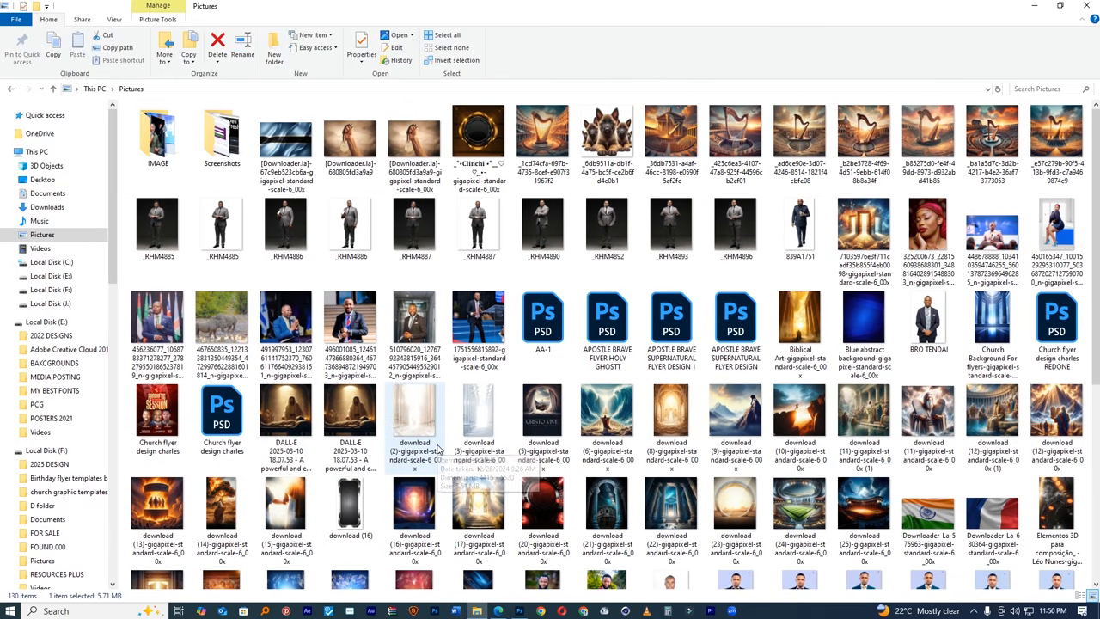
pyautogui.click(679, 421)
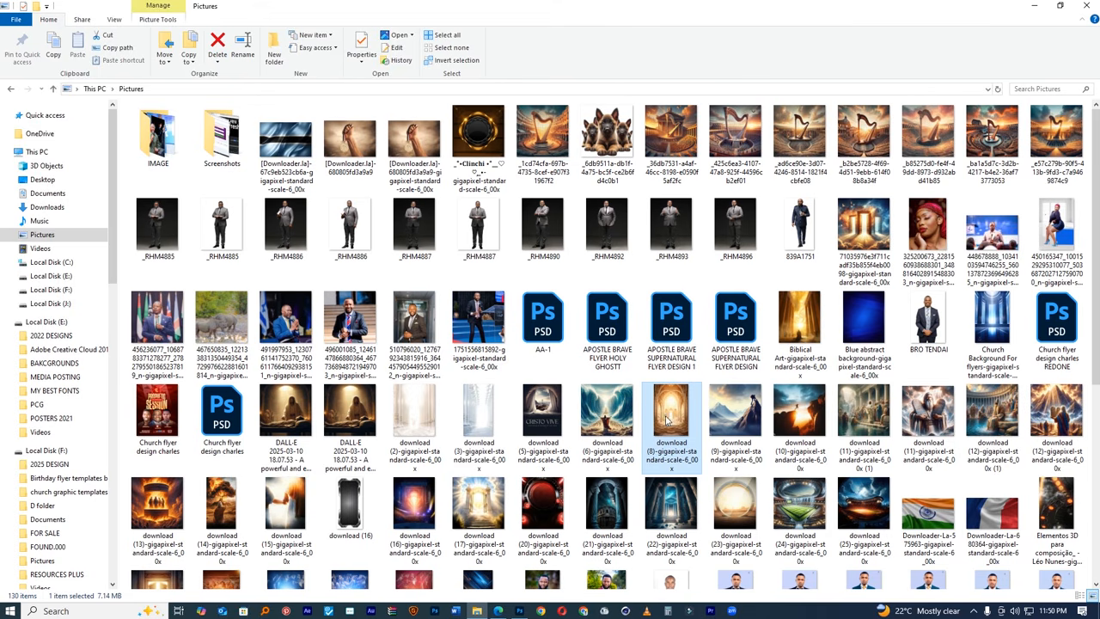
pyautogui.rightClick(682, 419)
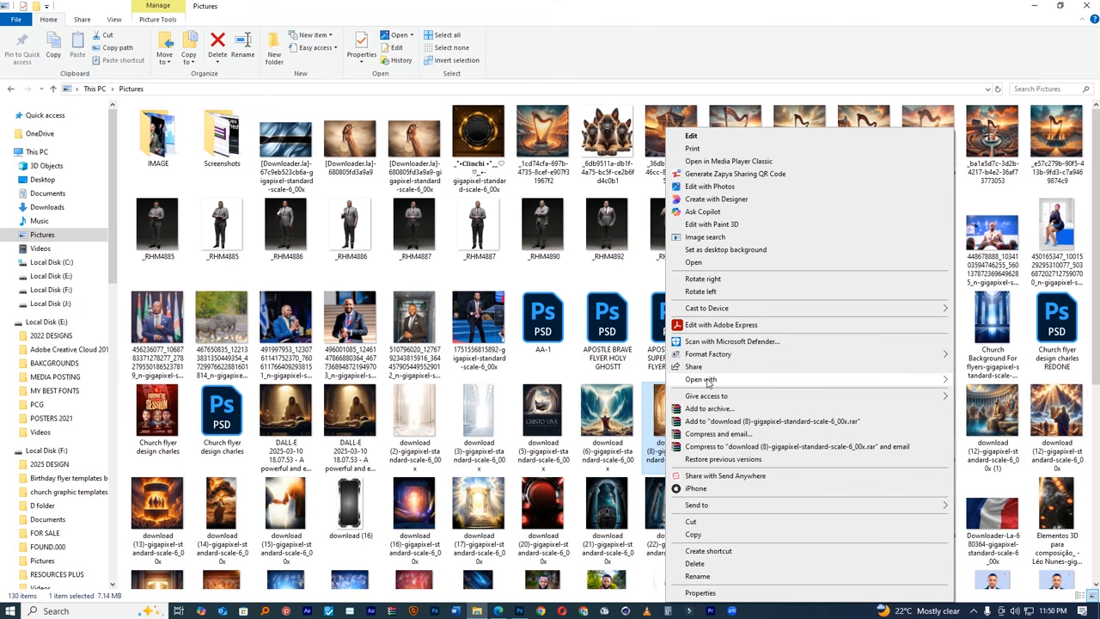
pyautogui.moveTo(726, 385)
pyautogui.click(1004, 393)
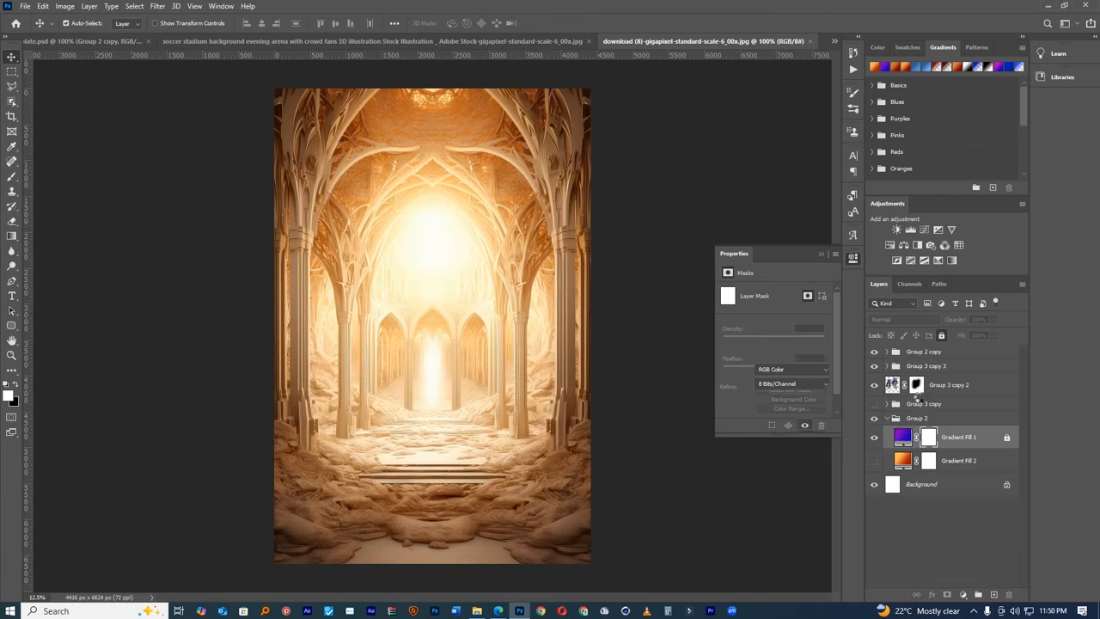
# - Close the soccer stadium background image without saving its changes
pyautogui.moveTo(894, 352); pyautogui.dragTo(374, 271)
pyautogui.moveTo(286, 172); pyautogui.dragTo(507, 279)
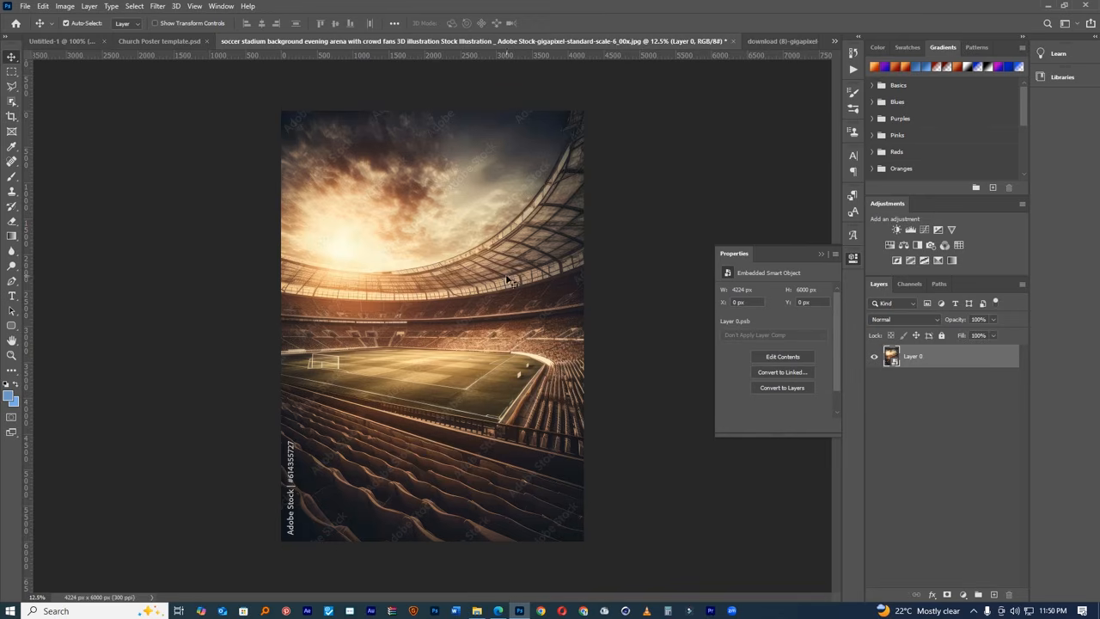
pyautogui.click(728, 41)
pyautogui.click(534, 227)
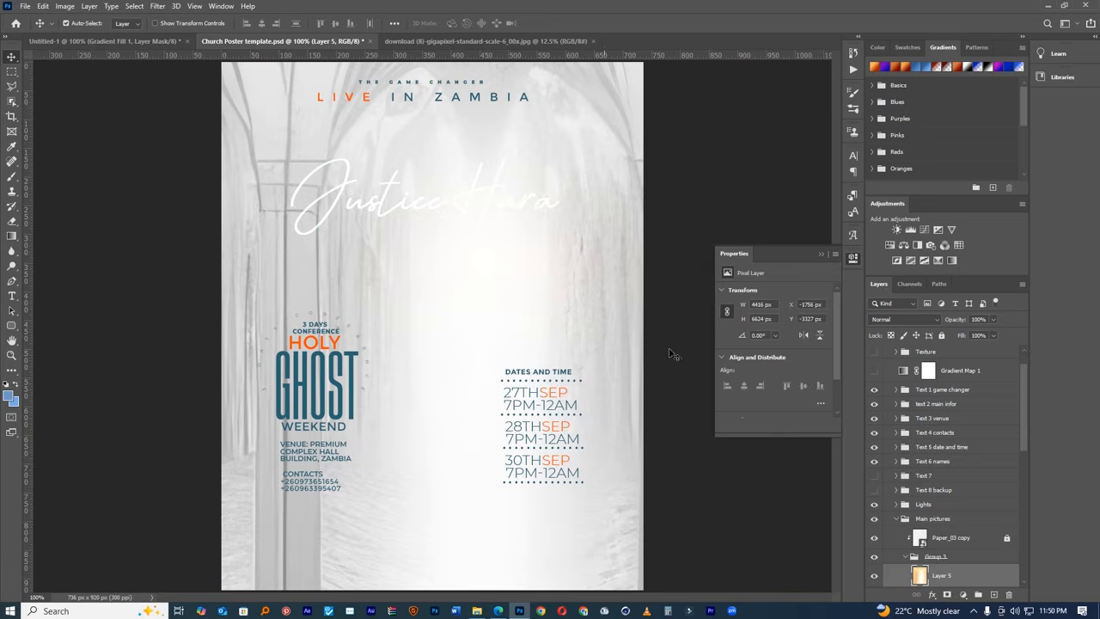
# - Copy the download (22) copy layer from Background edits 1 in Church Poster template.psd into Untitled-1, above Gradient Fill 1
pyautogui.scroll(-2, 948, 366)
pyautogui.scroll(-5, 971, 407)
pyautogui.click(976, 575)
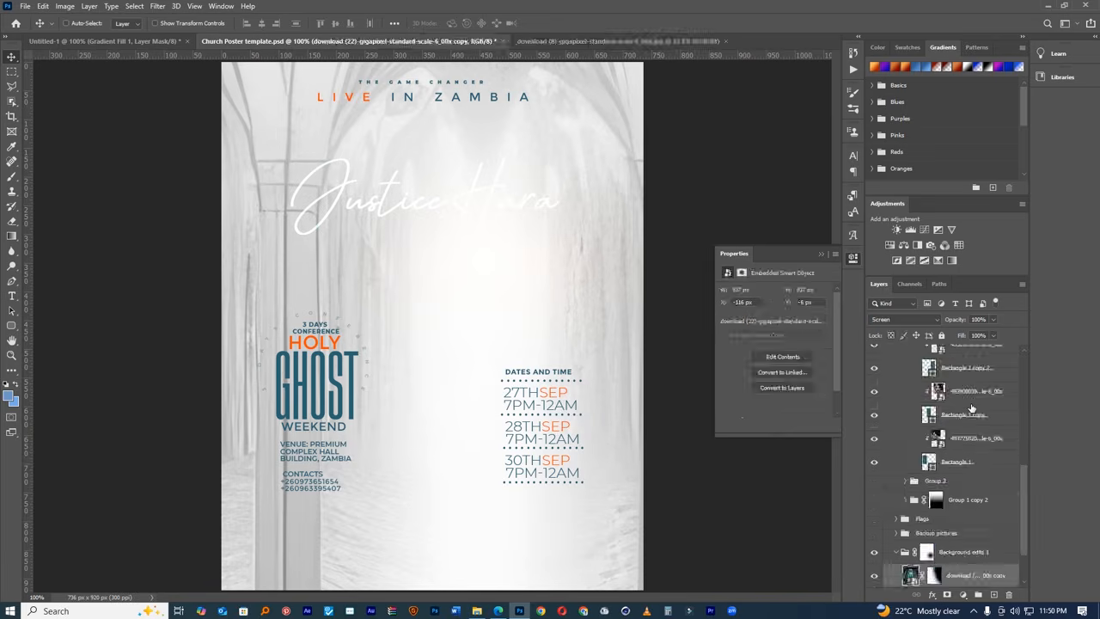
pyautogui.scroll(-3, 939, 559)
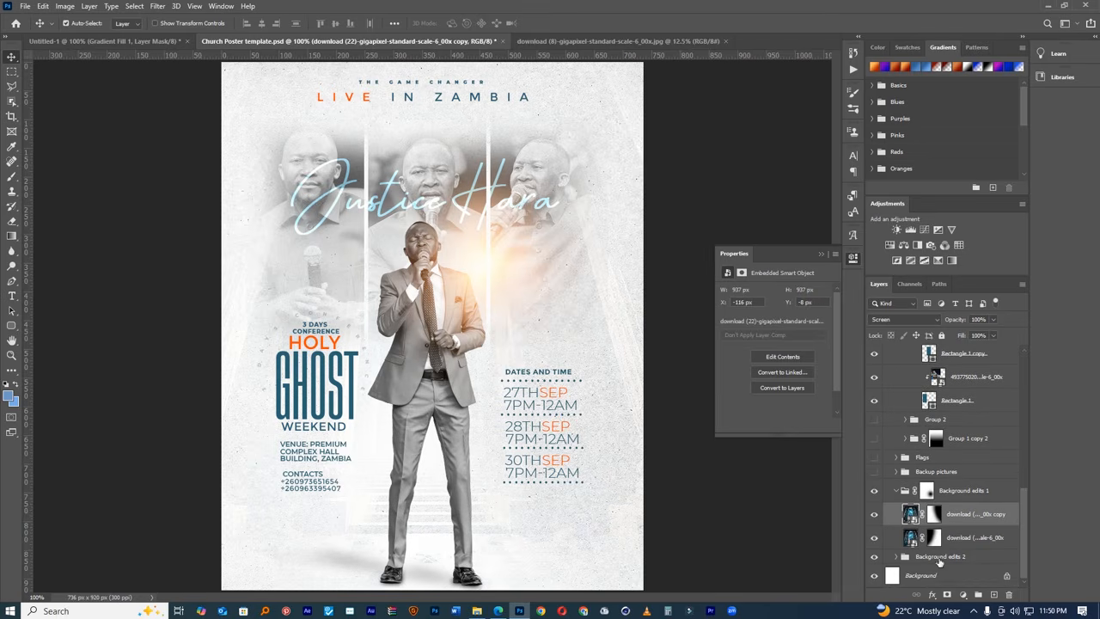
pyautogui.moveTo(977, 524); pyautogui.dragTo(487, 349)
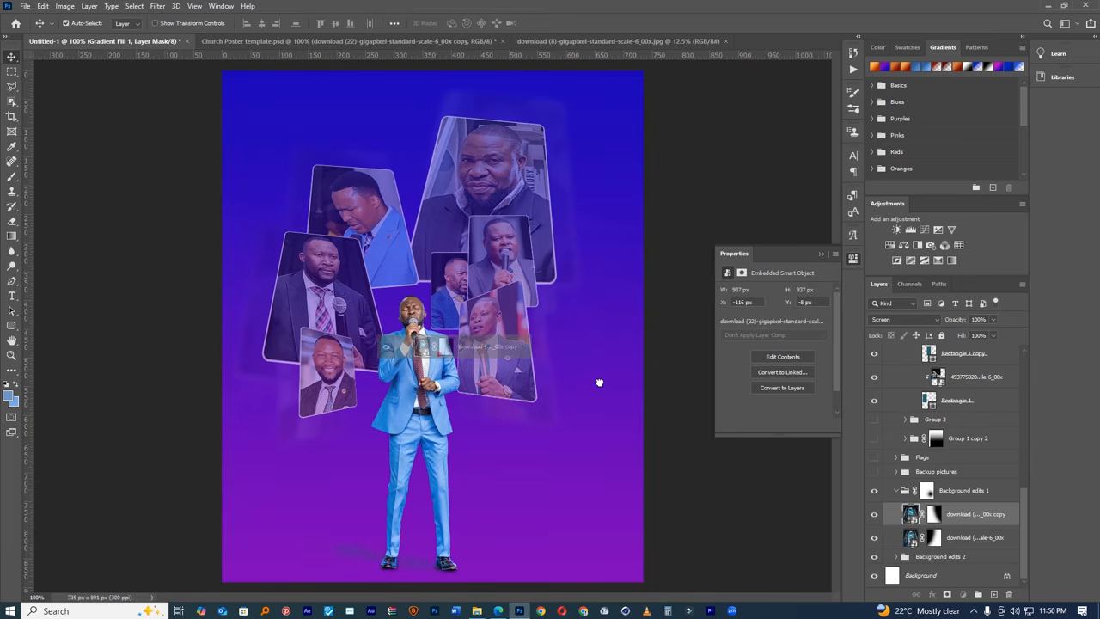
pyautogui.moveTo(598, 381); pyautogui.dragTo(597, 381)
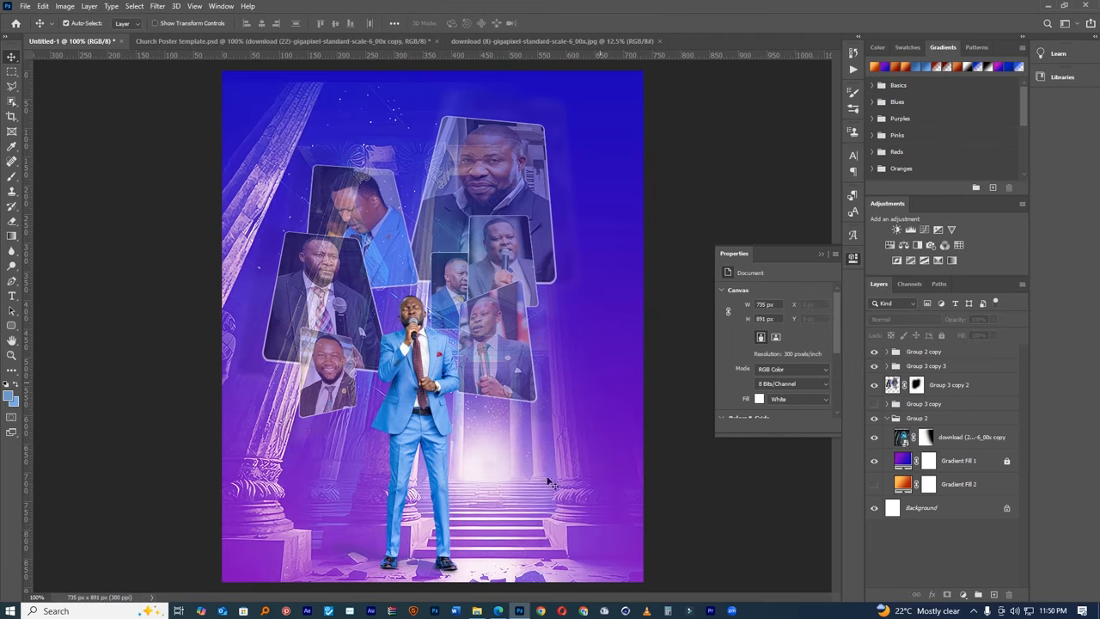
# - Remove the layer mask from the copied temple image and reposition it to X -111 px, Y -46 px to fill the canvas
pyautogui.moveTo(925, 437); pyautogui.dragTo(1007, 593)
pyautogui.hotkey('ctrl', 't')
pyautogui.moveTo(536, 444); pyautogui.dragTo(518, 473)
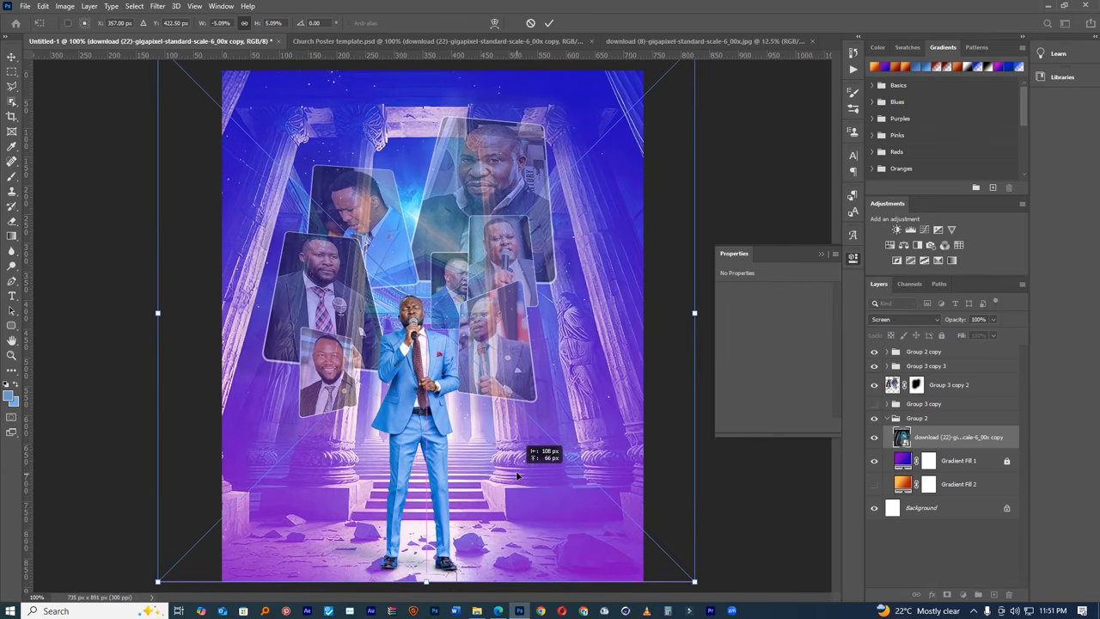
pyautogui.click(548, 23)
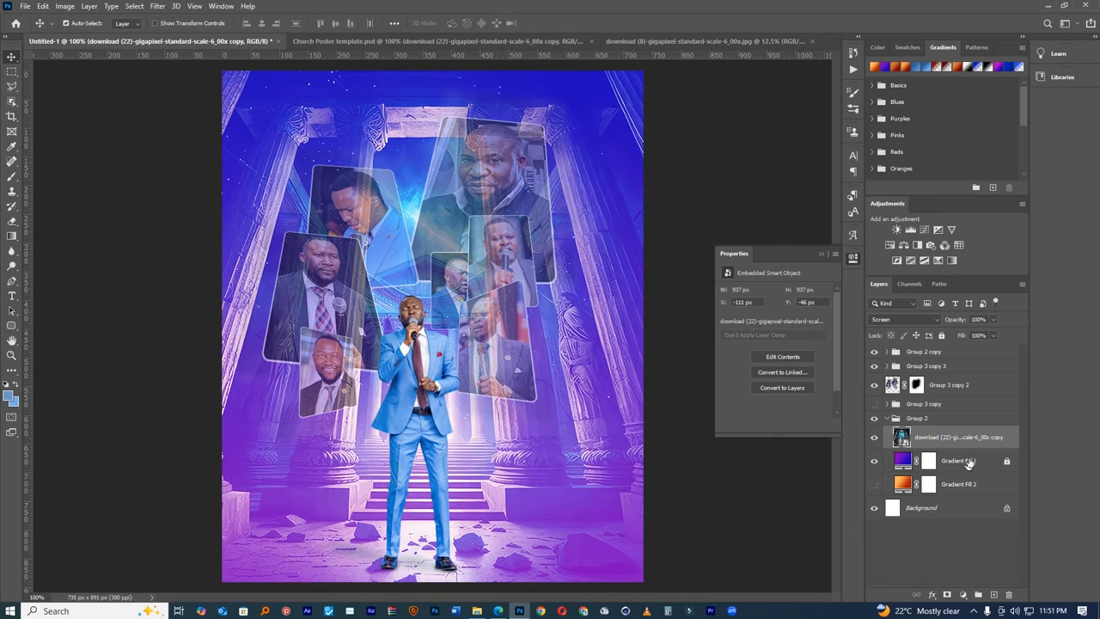
# - Set the temple layer's blend mode to Color Dodge
pyautogui.click(889, 320)
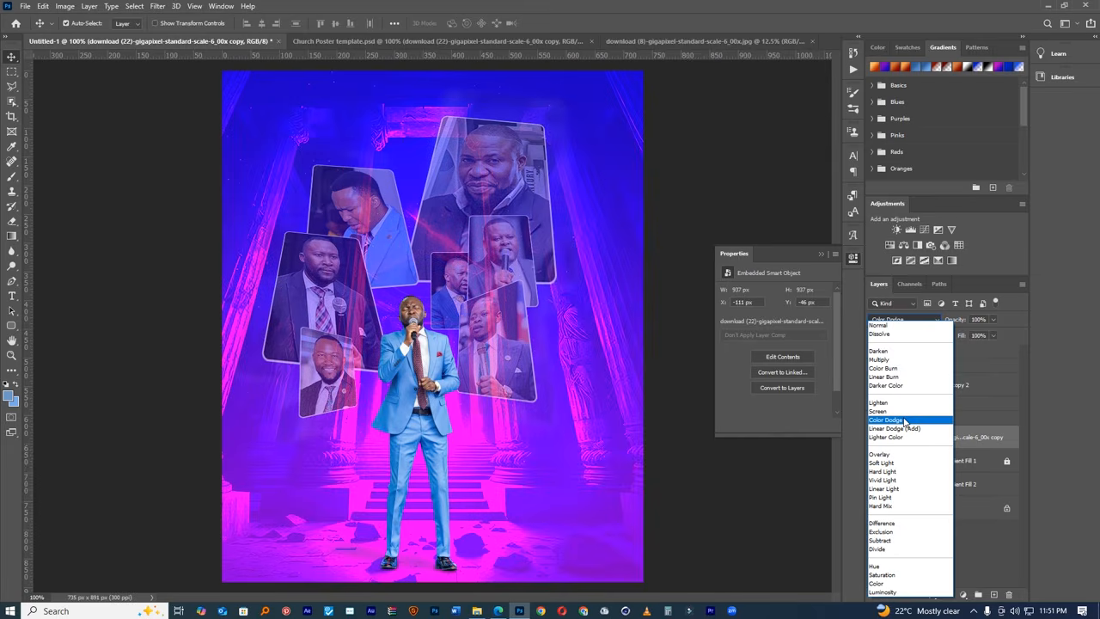
pyautogui.click(904, 420)
pyautogui.click(158, 6)
pyautogui.moveTo(184, 136)
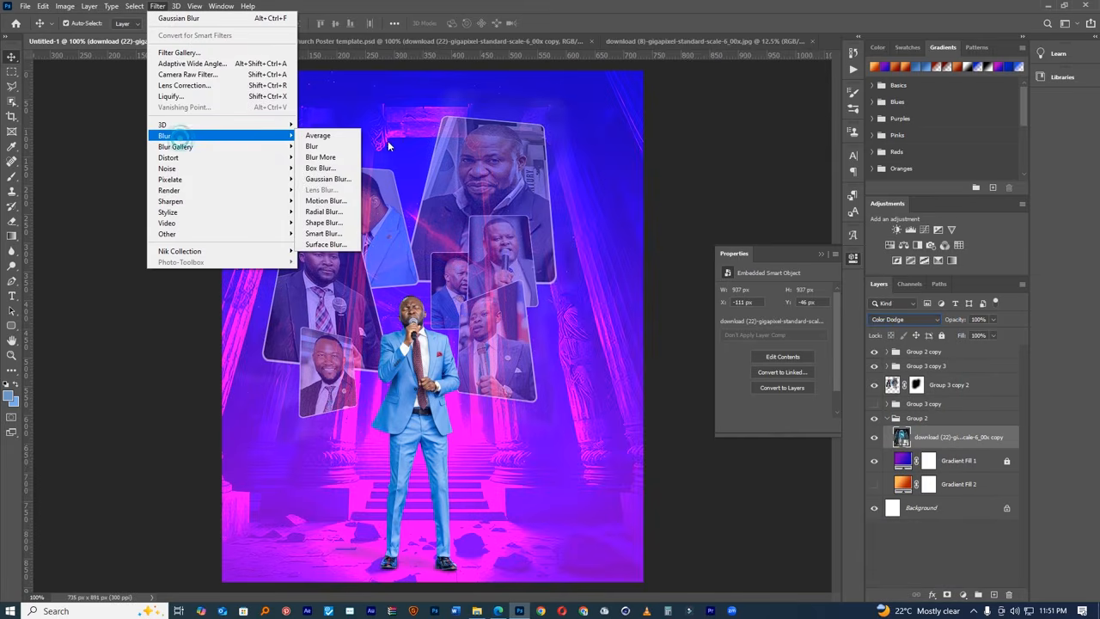
pyautogui.click(327, 179)
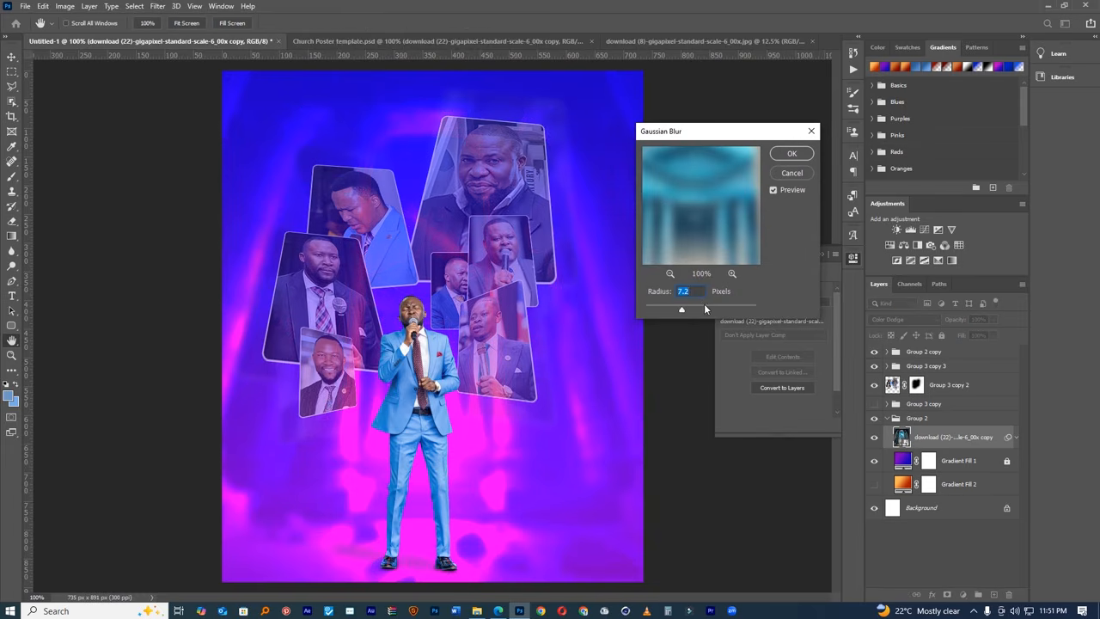
pyautogui.click(665, 310)
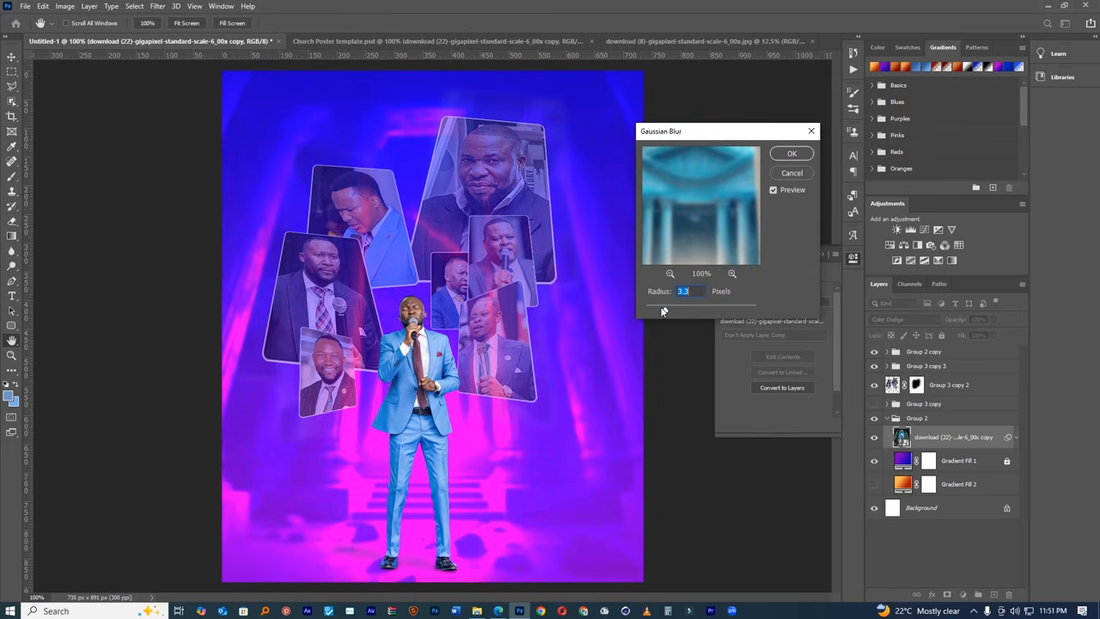
pyautogui.click(653, 309)
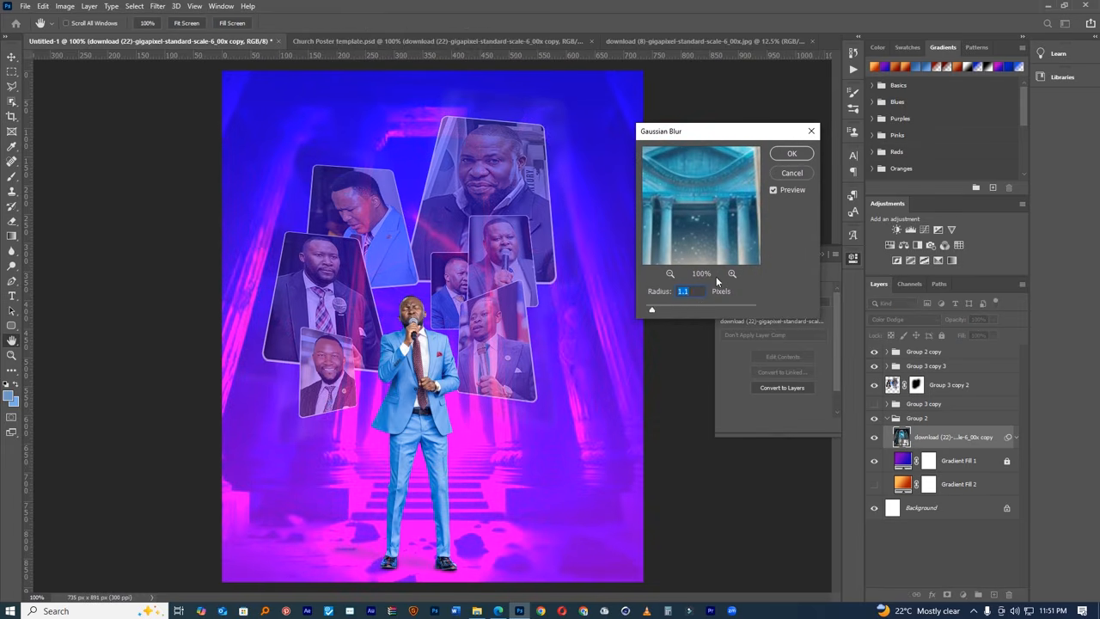
pyautogui.click(788, 172)
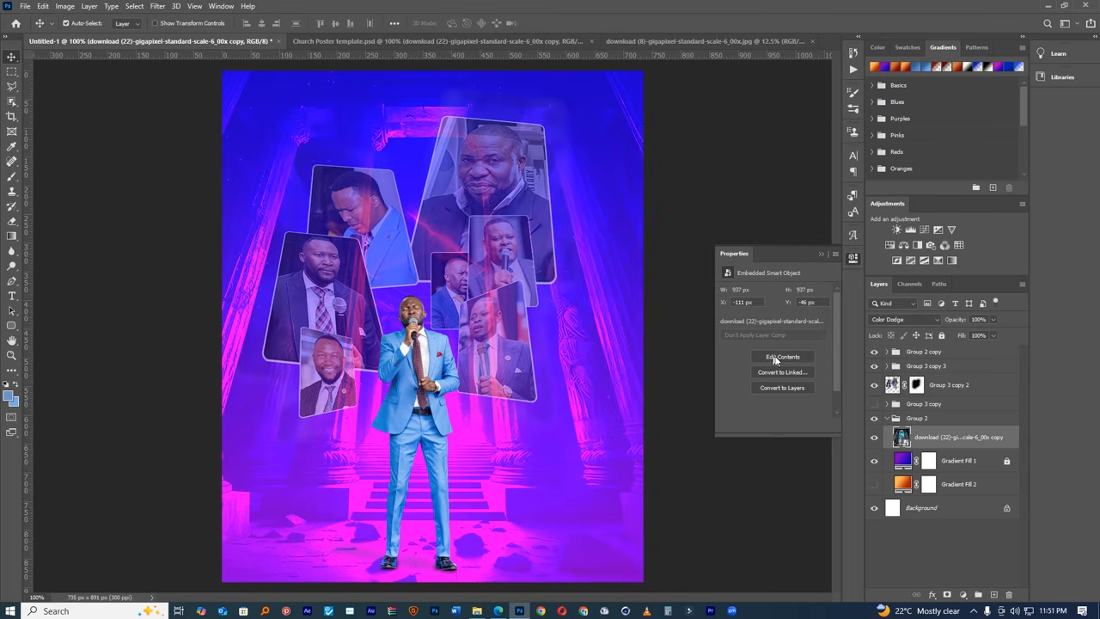
pyautogui.click(884, 320)
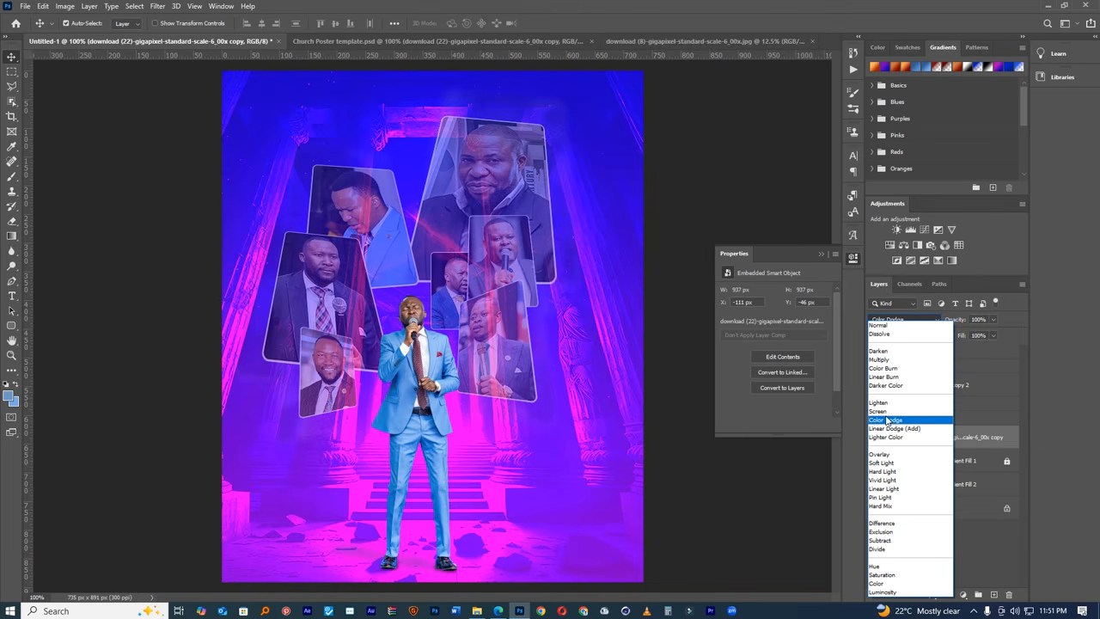
pyautogui.click(887, 420)
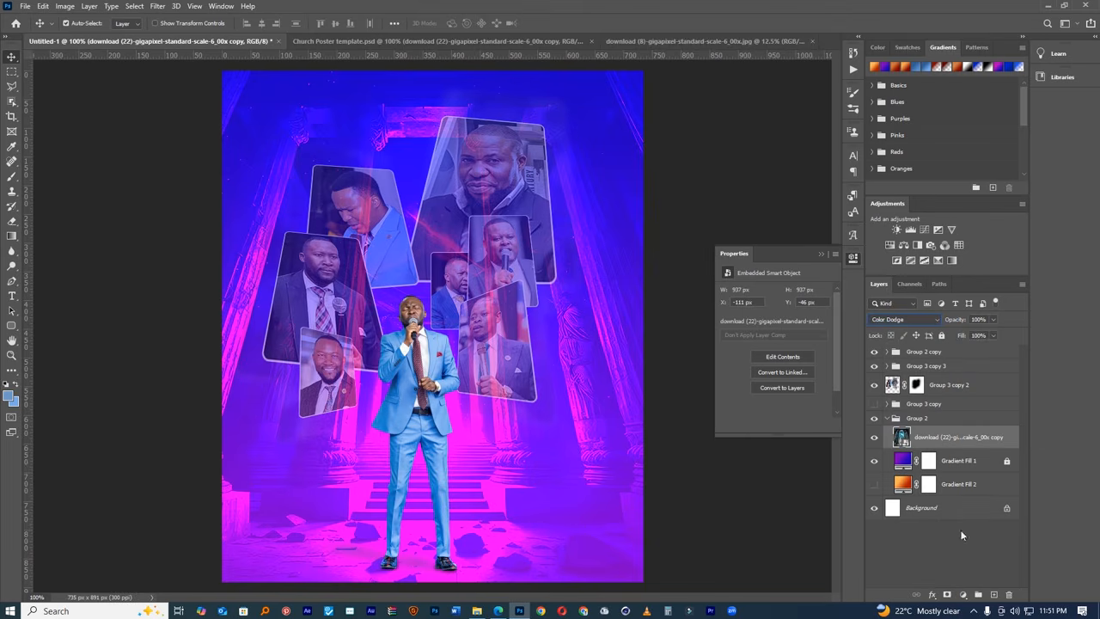
# - Add a layer mask to the temple layer and fade out its central area behind the photos and speaker with a large soft Eraser
pyautogui.click(947, 595)
pyautogui.press('e')
pyautogui.moveTo(447, 331)
pyautogui.mouseDown()
pyautogui.moveTo(391, 322)
pyautogui.moveTo(441, 233)
pyautogui.moveTo(344, 197)
pyautogui.moveTo(363, 177)
pyautogui.moveTo(432, 193)
pyautogui.mouseUp()
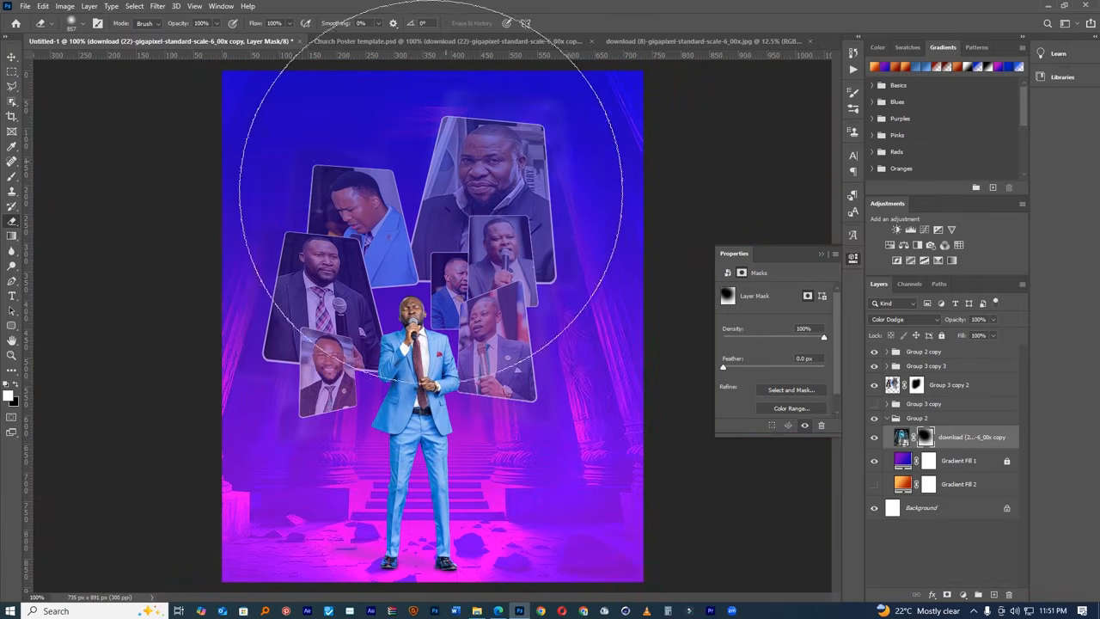
pyautogui.moveTo(284, 133); pyautogui.dragTo(251, 132)
pyautogui.press('x')
pyautogui.click(244, 79)
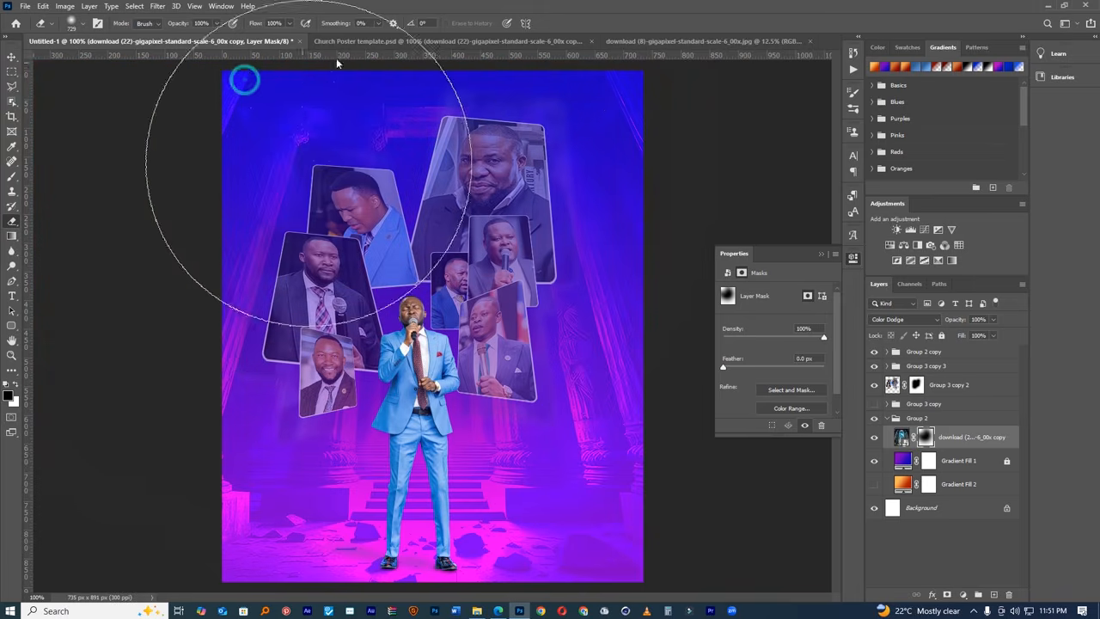
pyautogui.click(427, 340)
pyautogui.press('x')
pyautogui.click(427, 338)
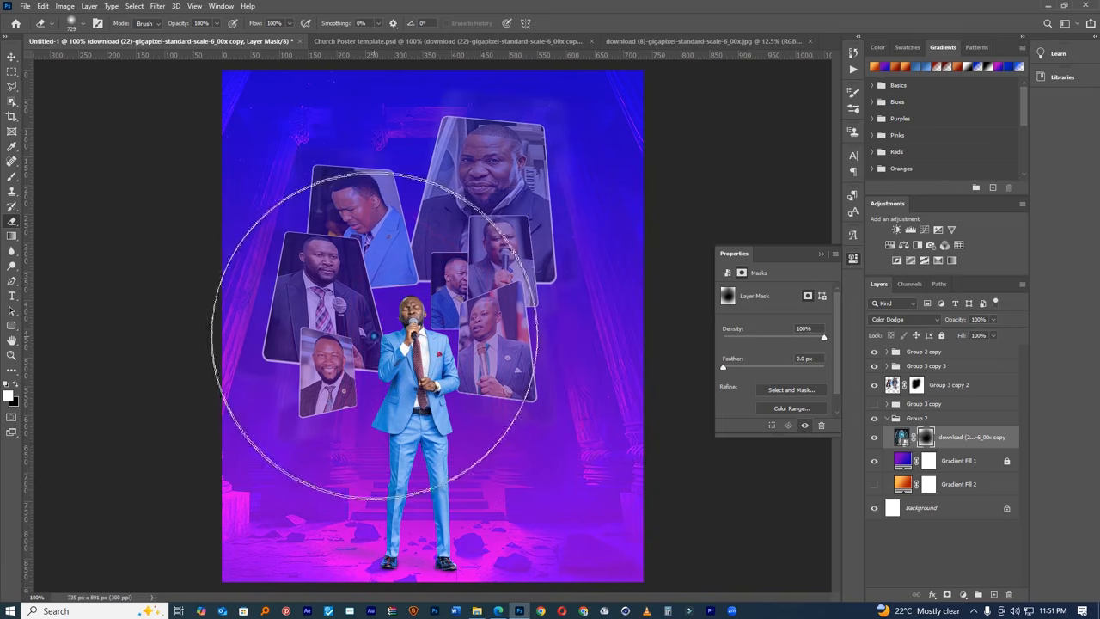
pyautogui.moveTo(438, 278); pyautogui.dragTo(428, 276)
# - Duplicate the masked temple layer and hide the duplicate, keeping the original visible
pyautogui.hotkey('ctrl', '1')
pyautogui.hotkey('ctrl', 'j')
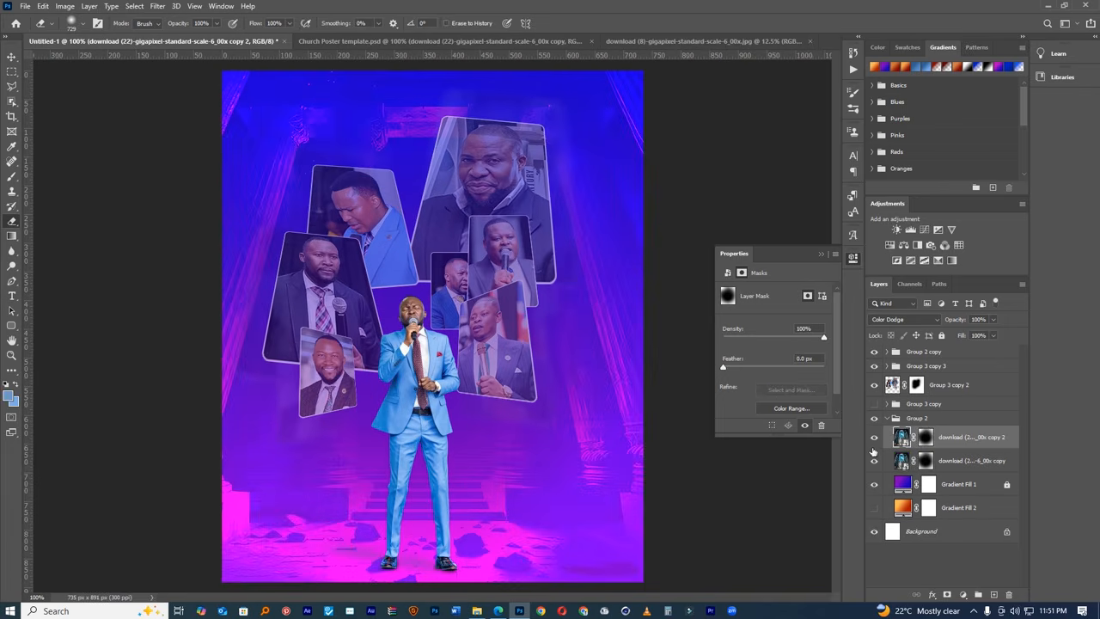
pyautogui.click(874, 438)
pyautogui.click(875, 461)
pyautogui.click(874, 461)
# - Rasterize the original temple layer below the hidden duplicate and apply a Gaussian Blur with a 3.4-pixel radius
pyautogui.click(960, 462)
pyautogui.rightClick(960, 462)
pyautogui.click(859, 319)
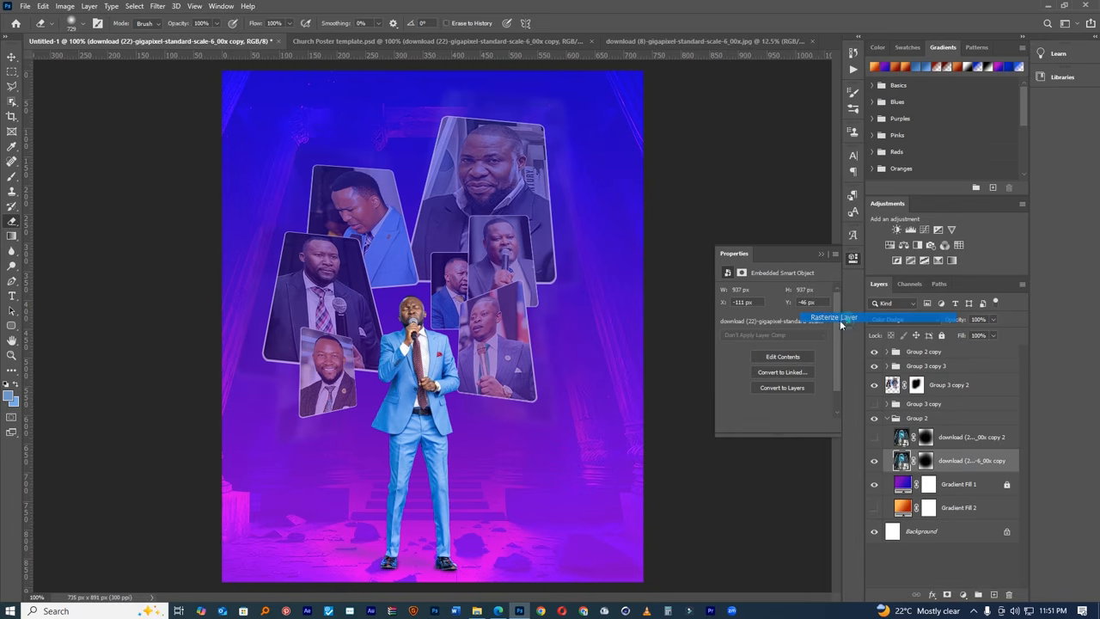
pyautogui.click(156, 6)
pyautogui.moveTo(168, 129)
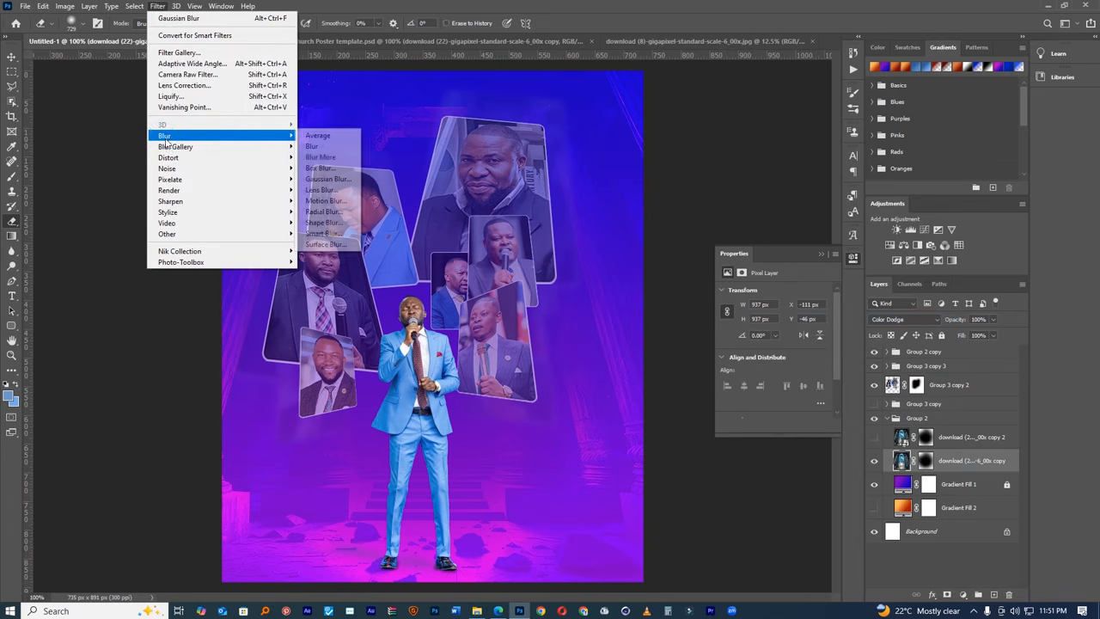
pyautogui.click(315, 177)
pyautogui.moveTo(675, 308); pyautogui.dragTo(666, 309)
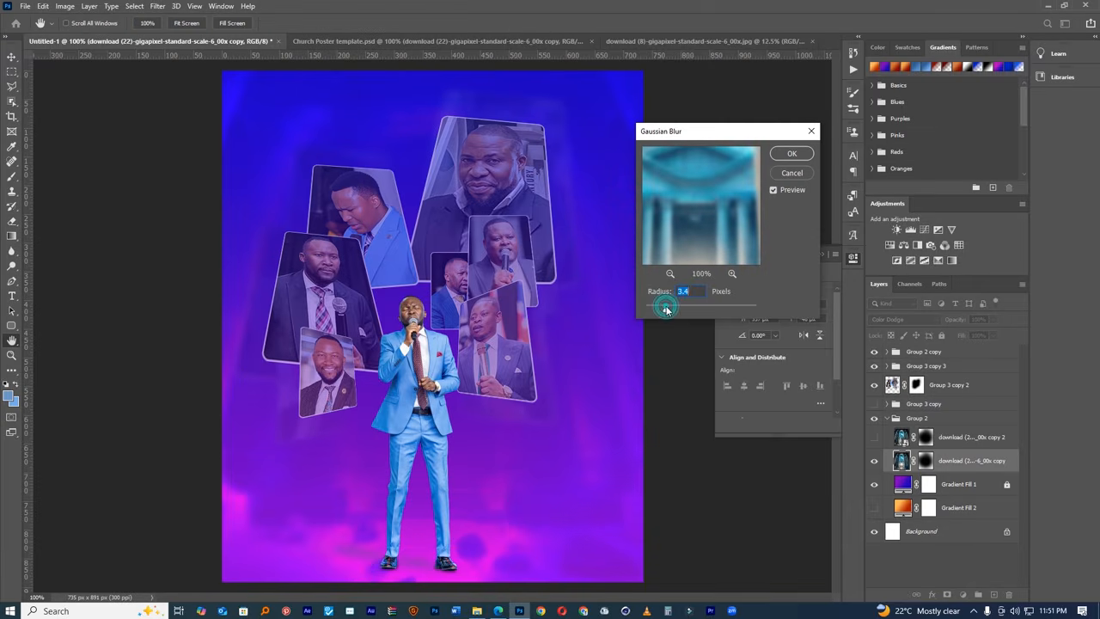
pyautogui.click(792, 154)
pyautogui.press('e')
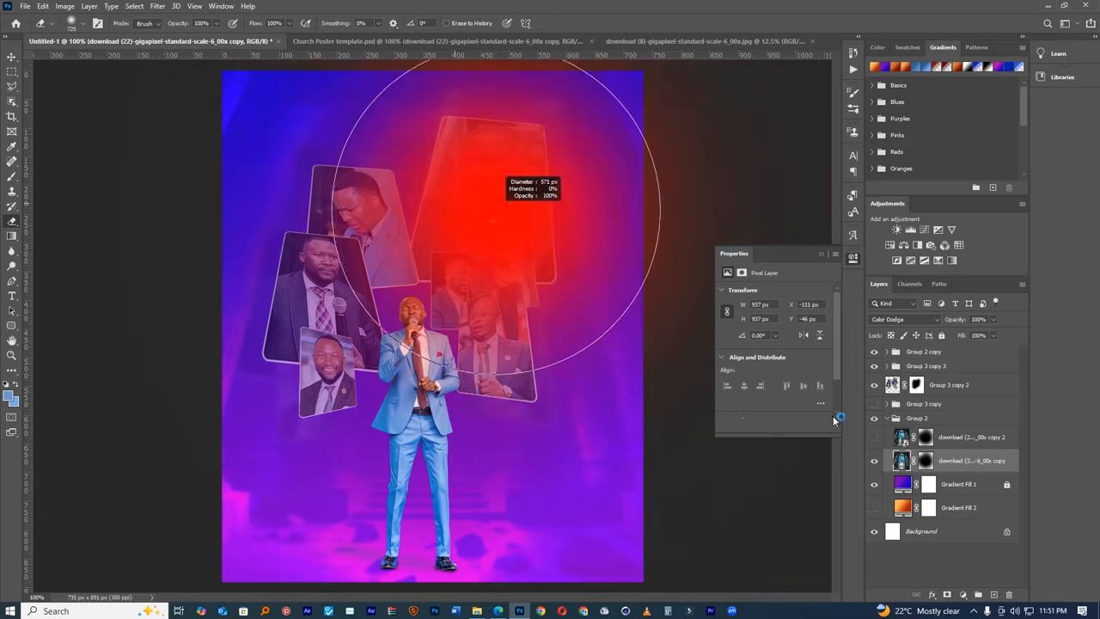
# - Rework the blurred temple layer's mask with a soft Eraser, adjusting the upper sides and fading out the whole lower area
pyautogui.click(925, 461)
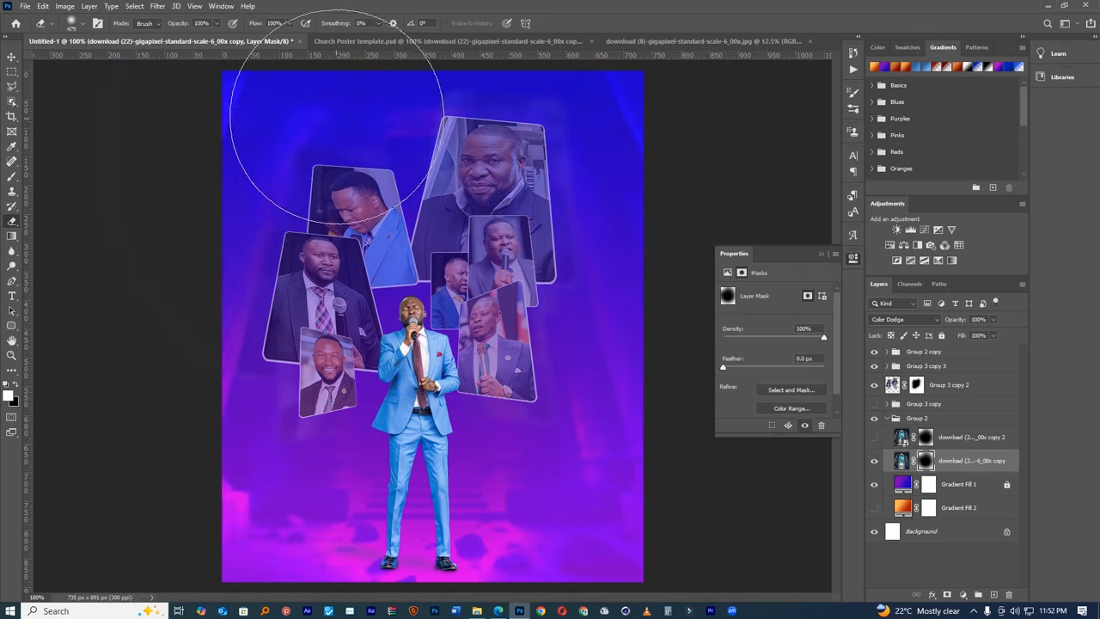
pyautogui.press('x')
pyautogui.click(305, 107)
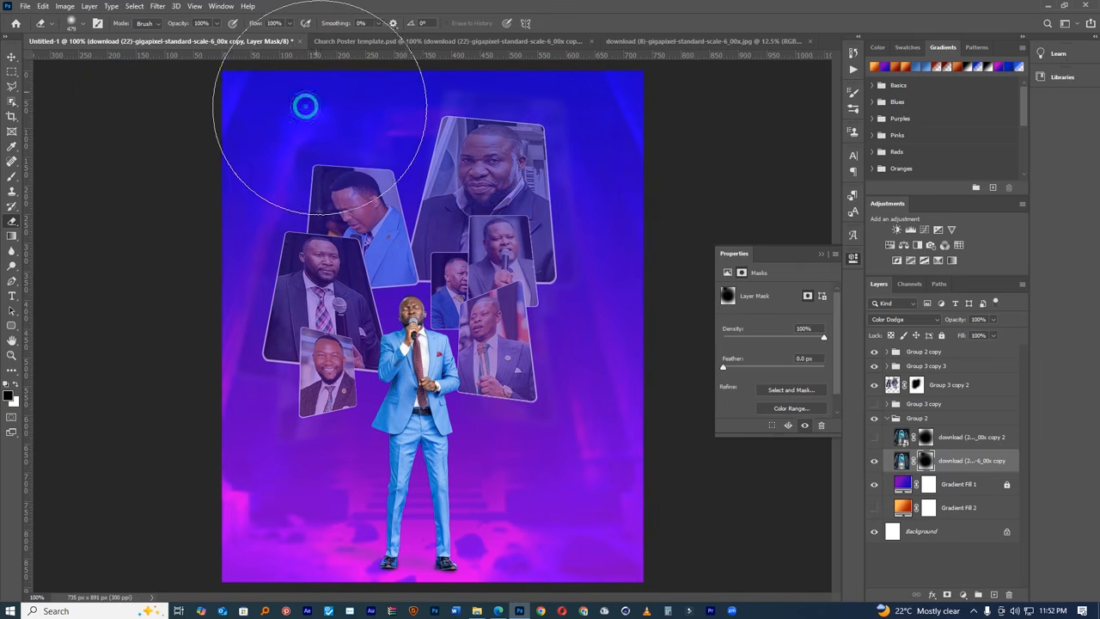
pyautogui.press('x')
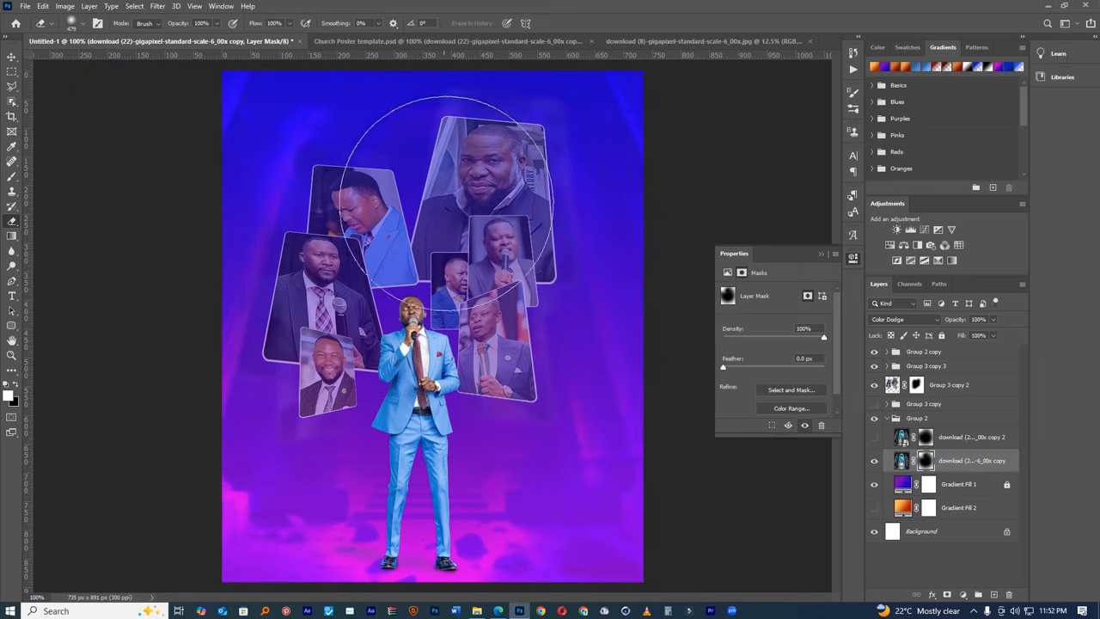
pyautogui.click(616, 167)
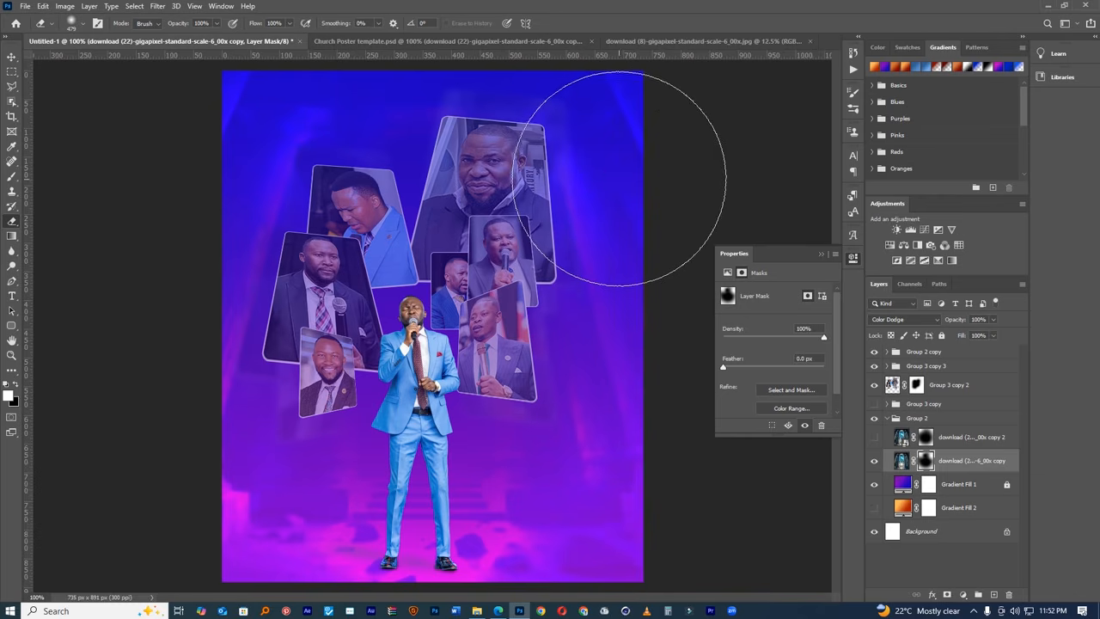
pyautogui.press('x')
pyautogui.moveTo(517, 435)
pyautogui.mouseDown()
pyautogui.moveTo(599, 471)
pyautogui.moveTo(516, 481)
pyautogui.moveTo(209, 467)
pyautogui.moveTo(514, 507)
pyautogui.moveTo(419, 441)
pyautogui.moveTo(387, 352)
pyautogui.moveTo(474, 430)
pyautogui.mouseUp()
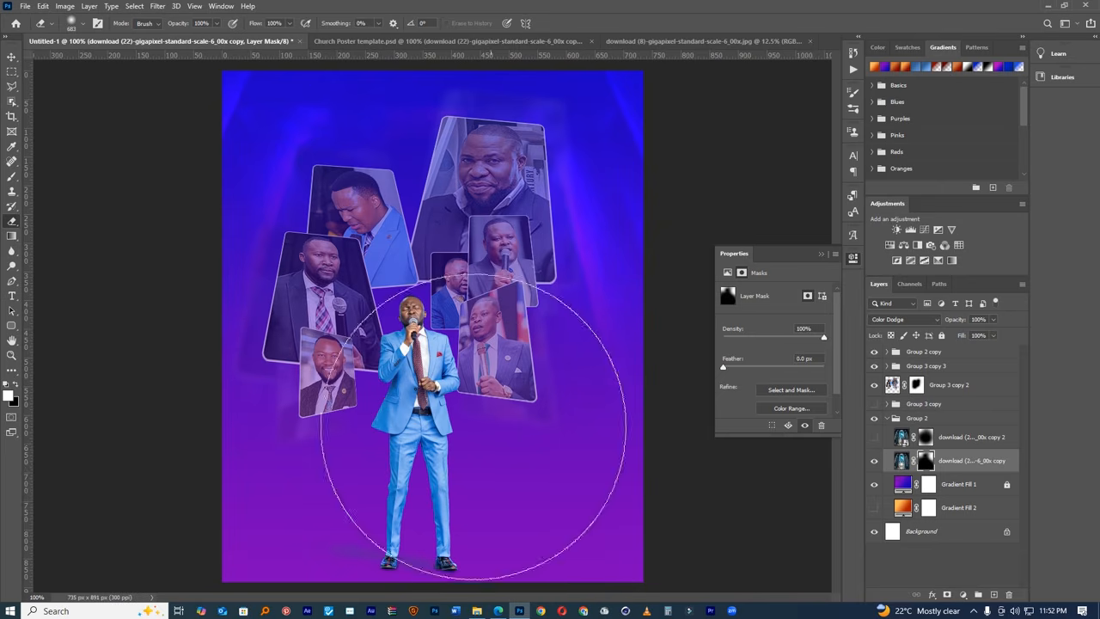
# - Show the sharp temple duplicate and erase its upper area and sides on its layer mask with the large soft Eraser
pyautogui.click(874, 440)
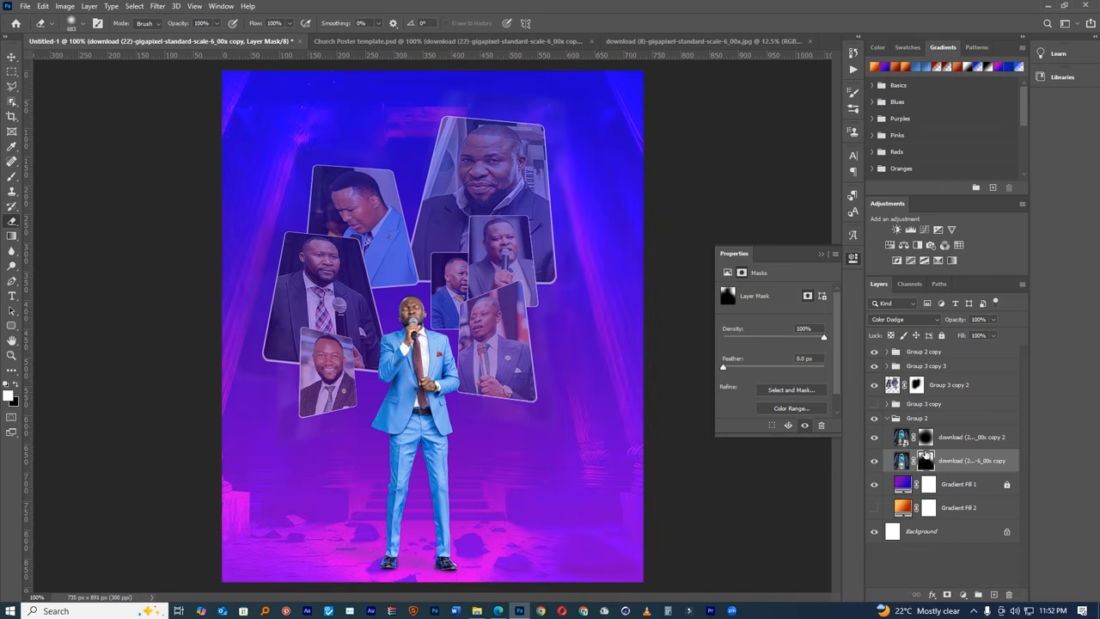
pyautogui.click(925, 437)
pyautogui.moveTo(651, 287)
pyautogui.mouseDown()
pyautogui.moveTo(526, 192)
pyautogui.moveTo(554, 242)
pyautogui.moveTo(552, 276)
pyautogui.moveTo(475, 199)
pyautogui.moveTo(260, 162)
pyautogui.moveTo(497, 173)
pyautogui.moveTo(568, 221)
pyautogui.moveTo(571, 280)
pyautogui.moveTo(620, 296)
pyautogui.moveTo(619, 348)
pyautogui.mouseUp()
pyautogui.rightClick(558, 350)
pyautogui.rightClick(533, 349)
pyautogui.rightClick(476, 336)
pyautogui.click(484, 326)
# - Fade the sharp temple duplicate's lower corners on its mask, keeping the floor and stairs around the speaker's feet
pyautogui.hotkey('ctrl', 'space')
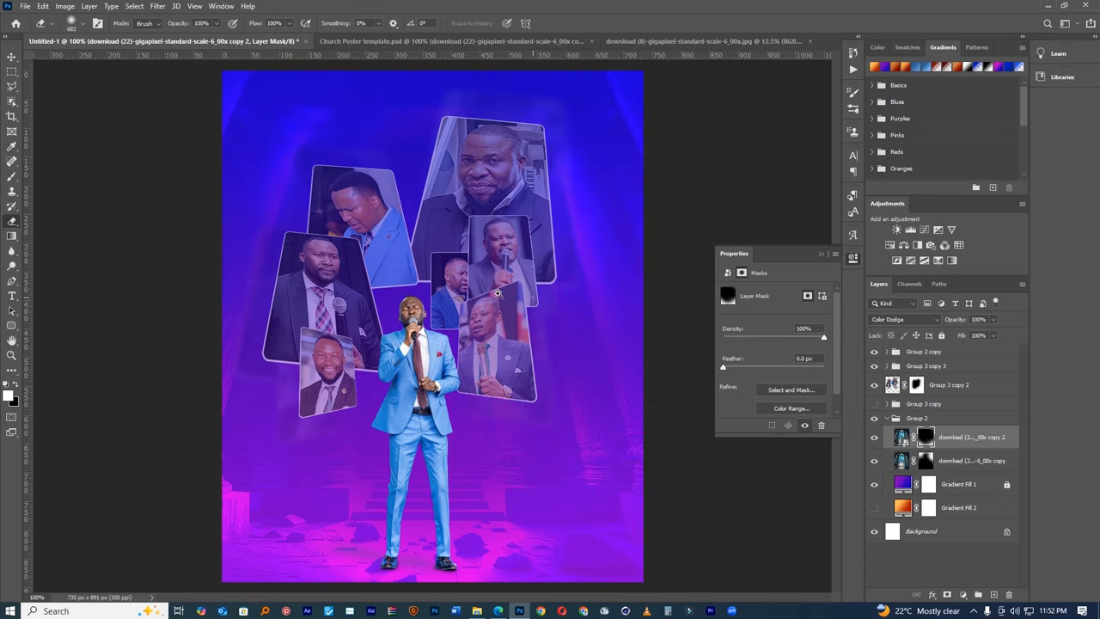
pyautogui.rightClick(500, 294)
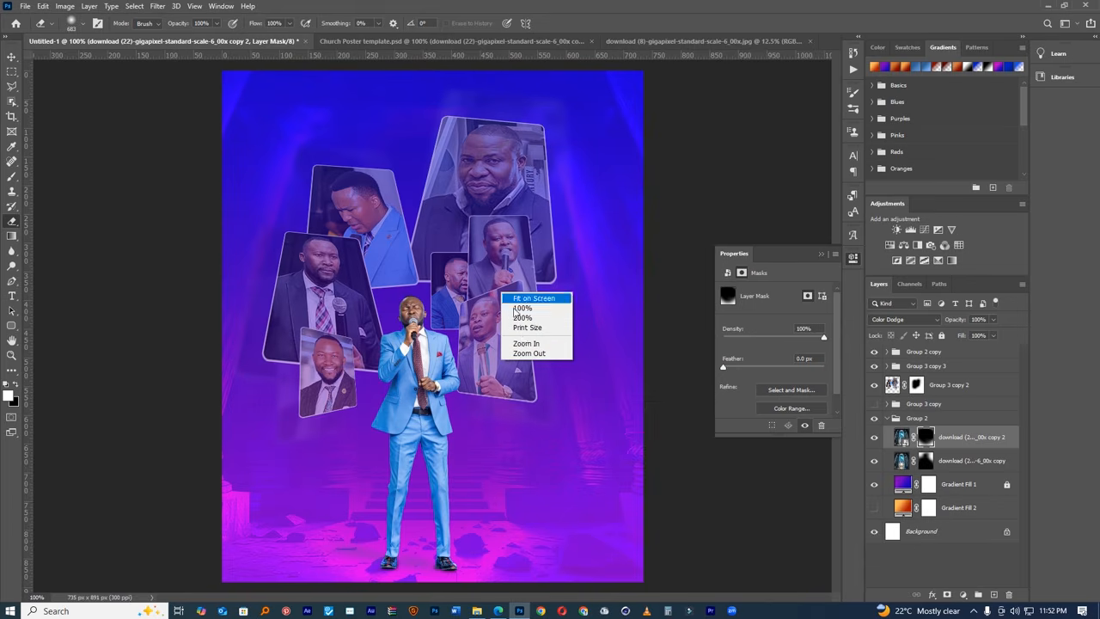
pyautogui.click(8, 61)
pyautogui.moveTo(496, 330)
pyautogui.mouseDown()
pyautogui.moveTo(472, 344)
pyautogui.moveTo(534, 365)
pyautogui.mouseUp()
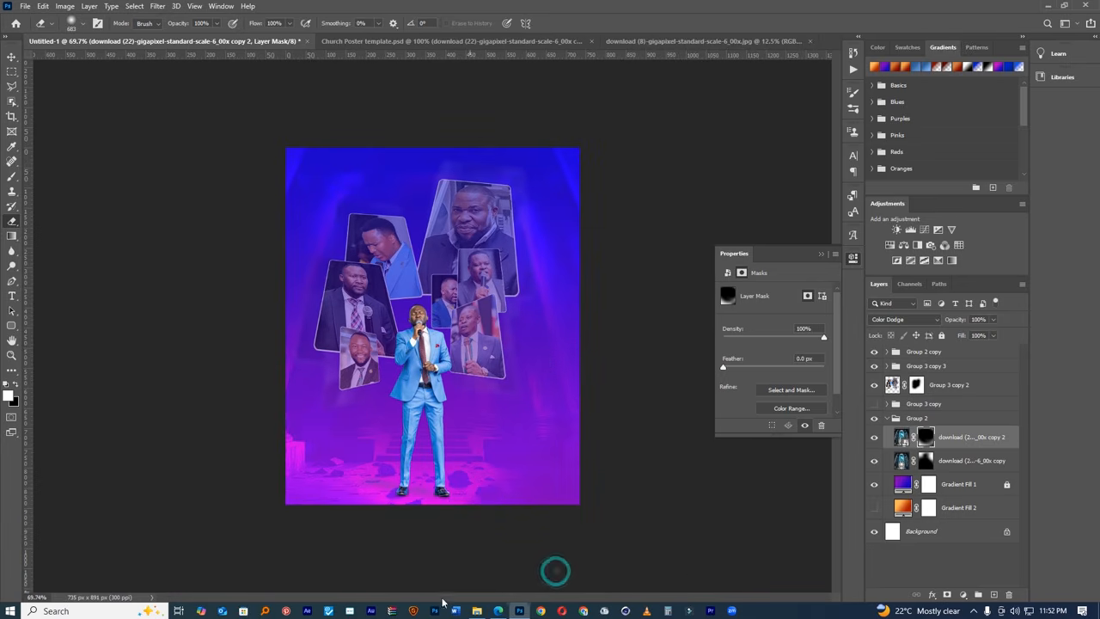
pyautogui.moveTo(336, 572)
pyautogui.mouseDown()
pyautogui.moveTo(271, 567)
pyautogui.moveTo(233, 520)
pyautogui.moveTo(209, 405)
pyautogui.mouseUp()
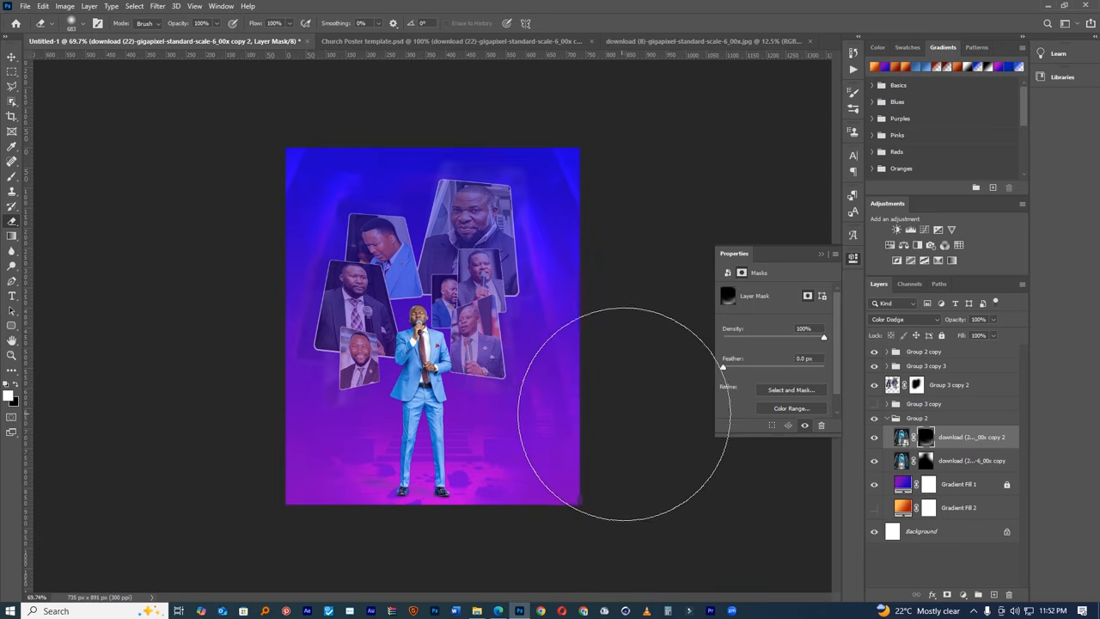
pyautogui.hotkey('ctrl', '+')
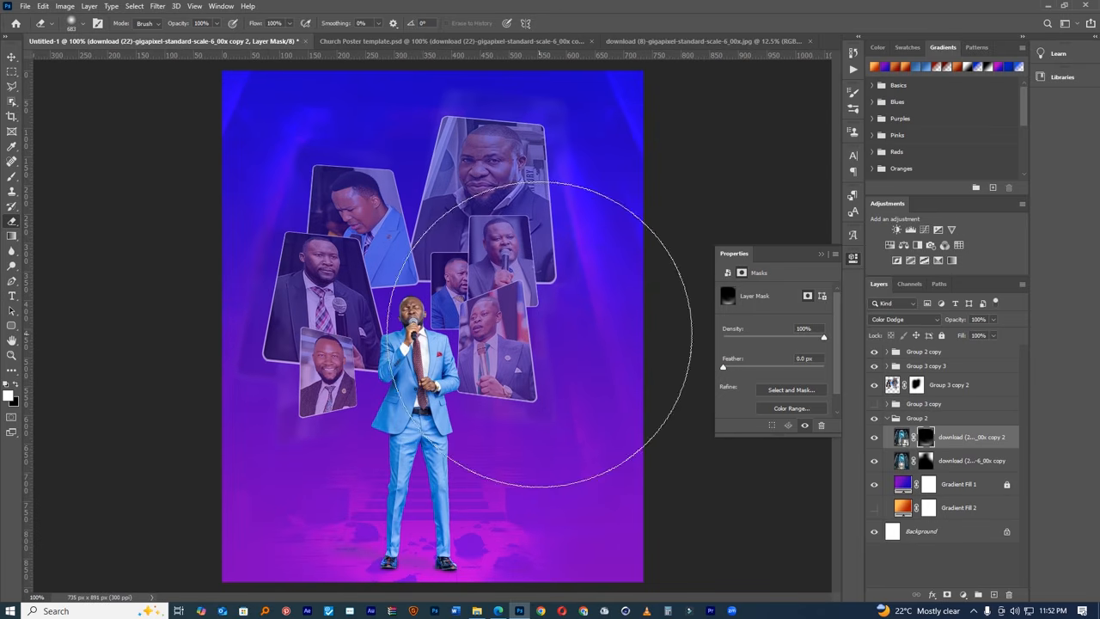
pyautogui.hotkey('ctrl', '-')
pyautogui.hotkey('ctrl', '+')
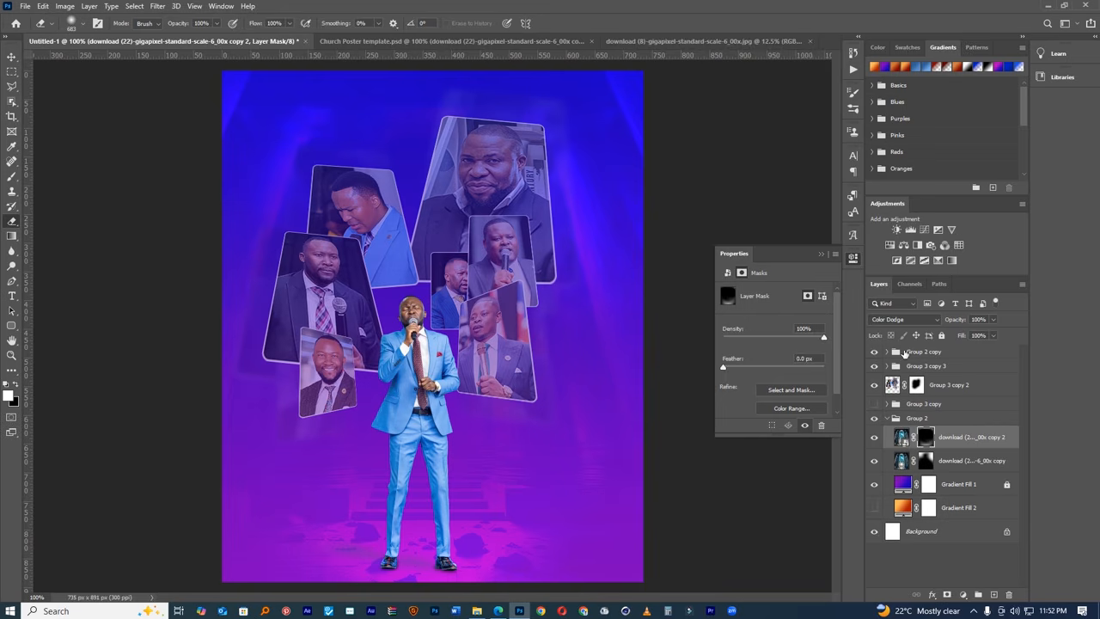
# - Select all four layers inside the speaker's Shadows group and set their opacity to 84%, then collapse Group 2 copy
pyautogui.click(905, 352)
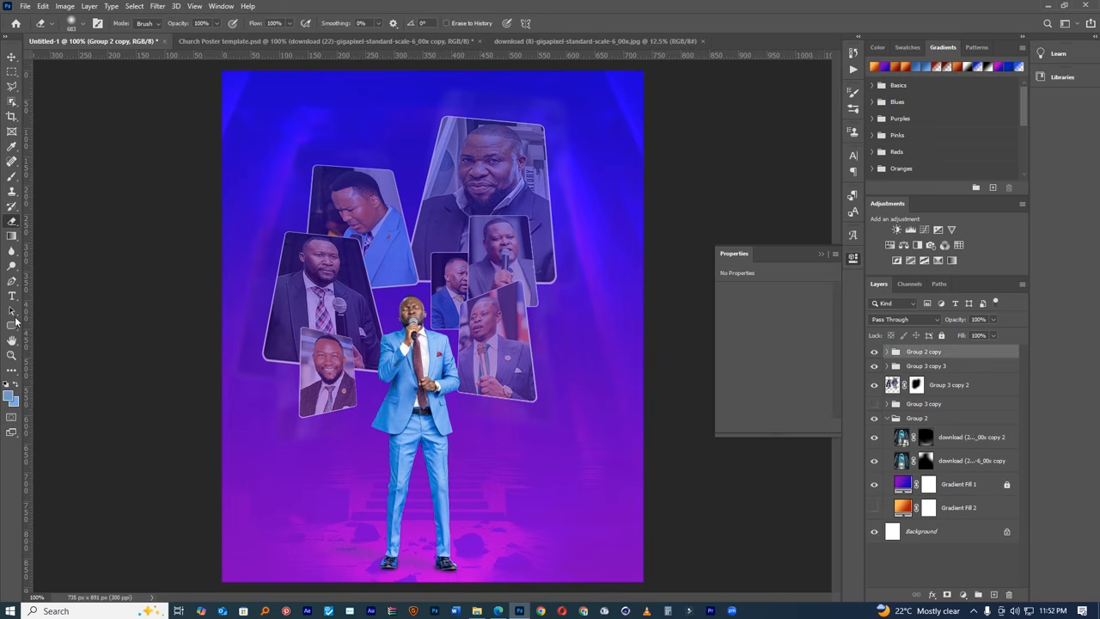
pyautogui.click(13, 296)
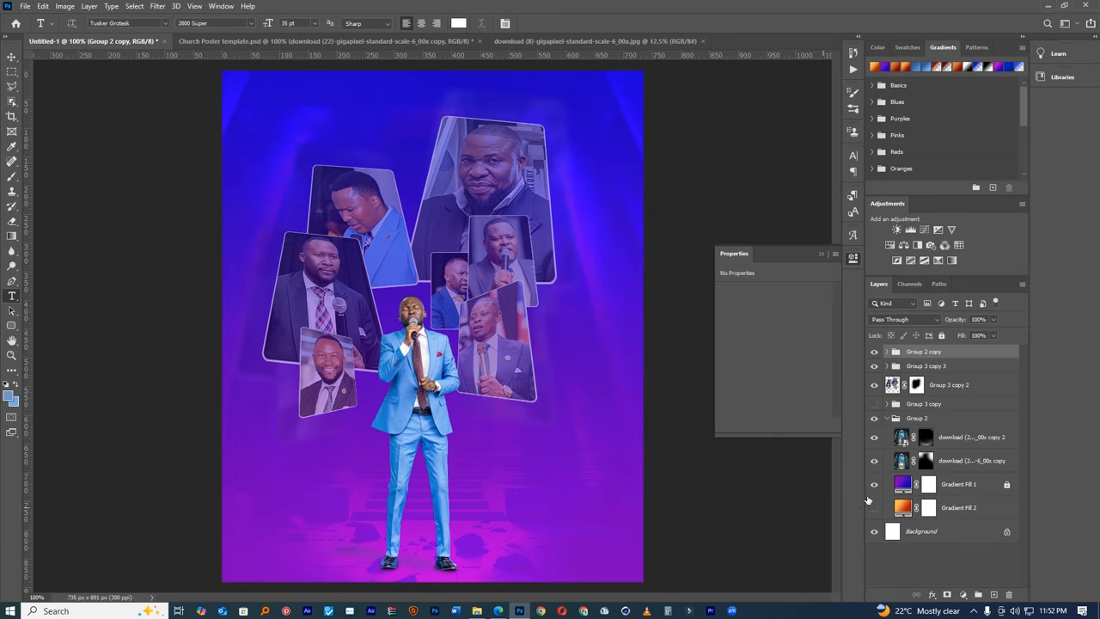
pyautogui.click(888, 352)
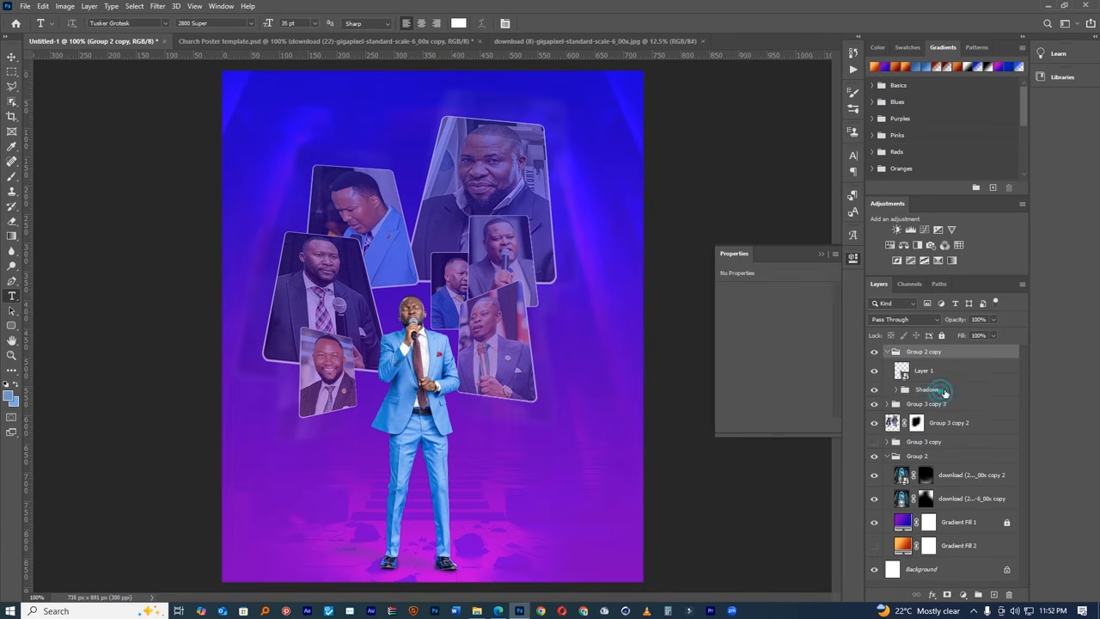
pyautogui.click(945, 391)
pyautogui.click(897, 391)
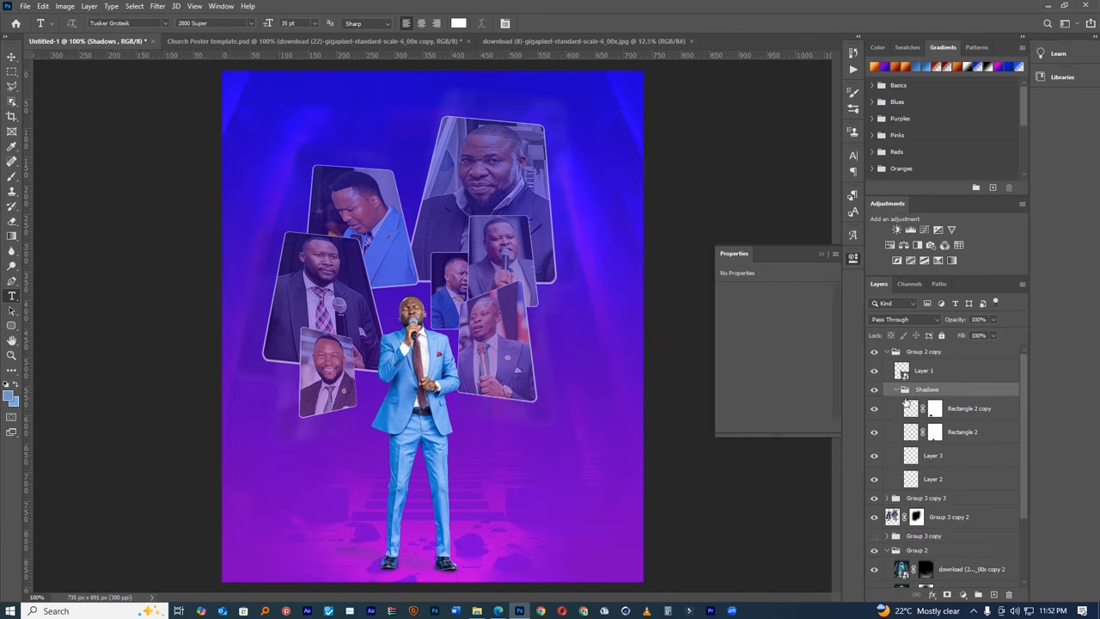
pyautogui.click(968, 412)
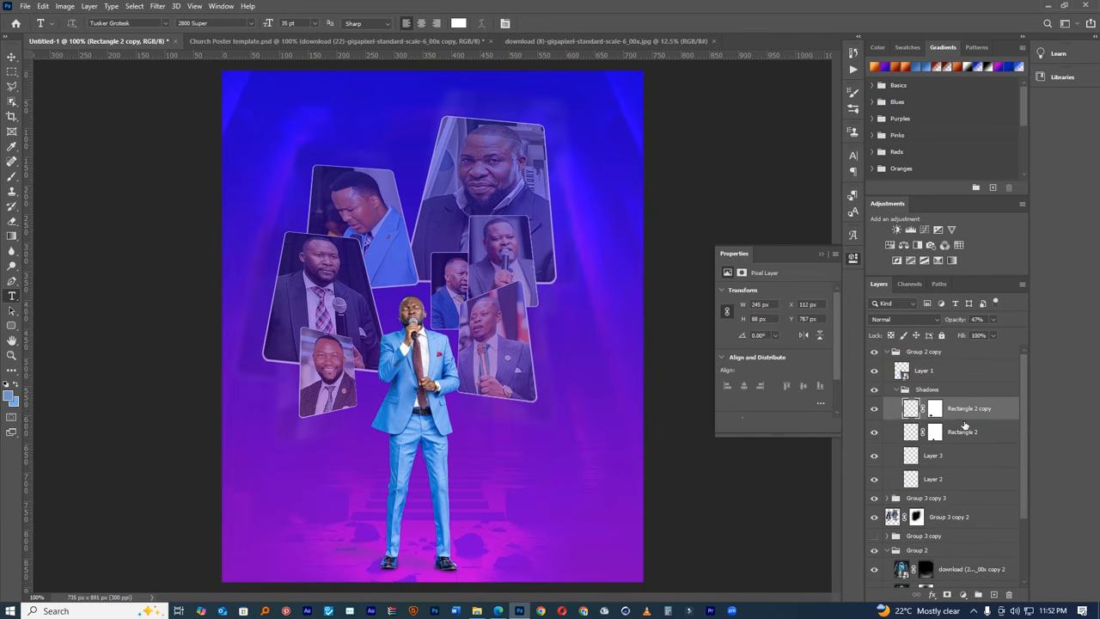
pyautogui.keyDown('shift'); pyautogui.click(946, 479); pyautogui.keyUp('shift')
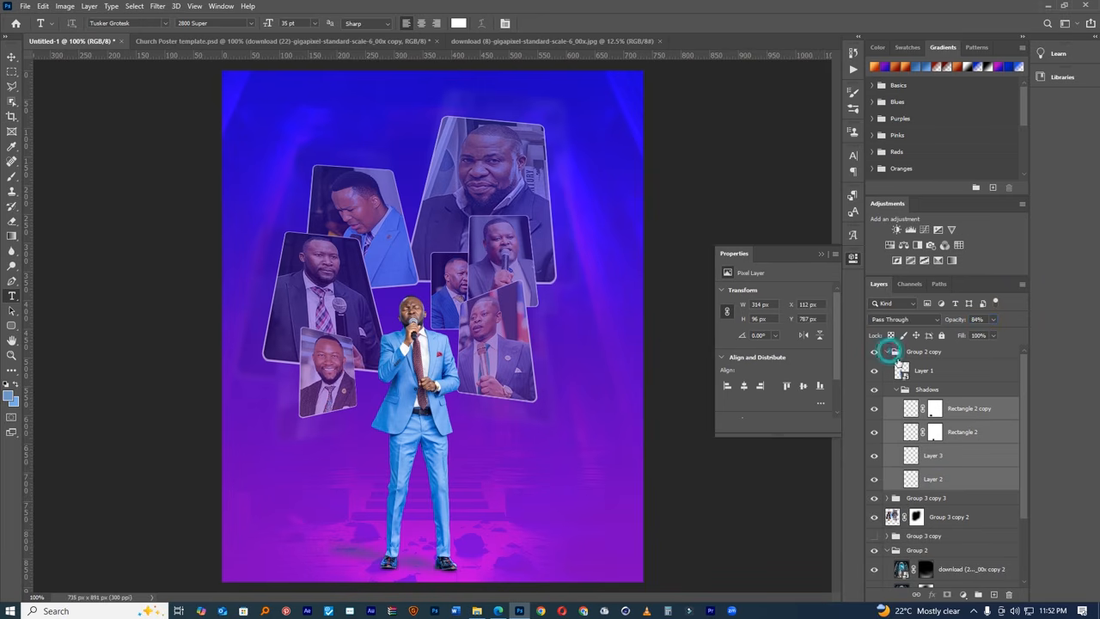
pyautogui.click(890, 354)
pyautogui.hotkey('ctrl', 'z')
pyautogui.hotkey('ctrl', 'z')
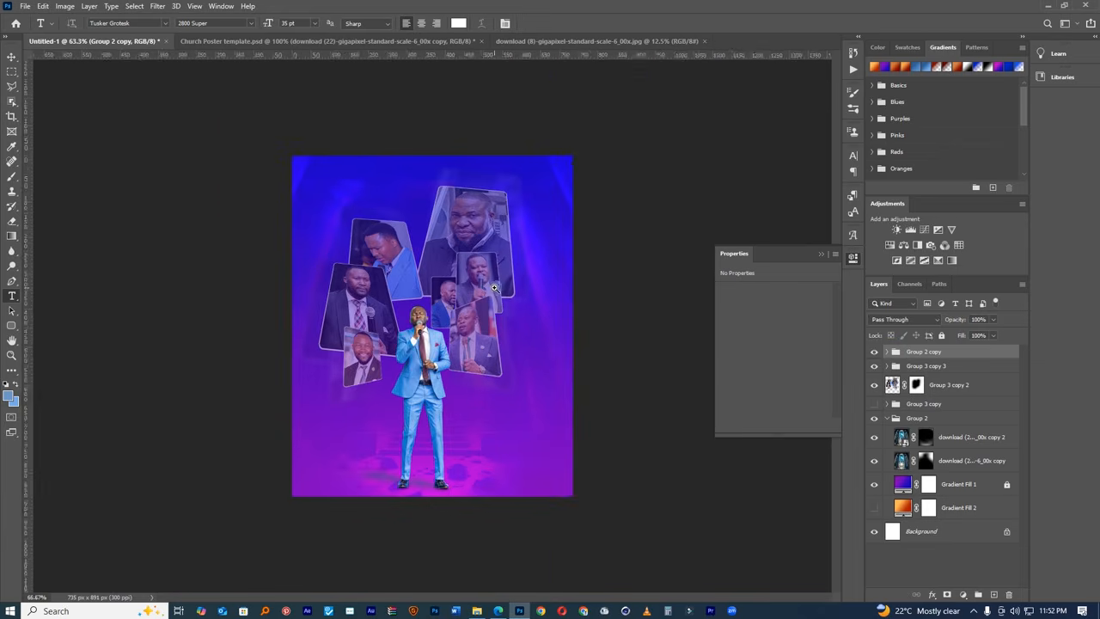
pyautogui.hotkey('ctrl', 'shift', 'z')
pyautogui.hotkey('ctrl', 'shift', 'z')
# - Toggle Group 3 copy 3 off and on to compare, and set its opacity to 60%
pyautogui.click(874, 368)
pyautogui.click(873, 368)
pyautogui.click(924, 366)
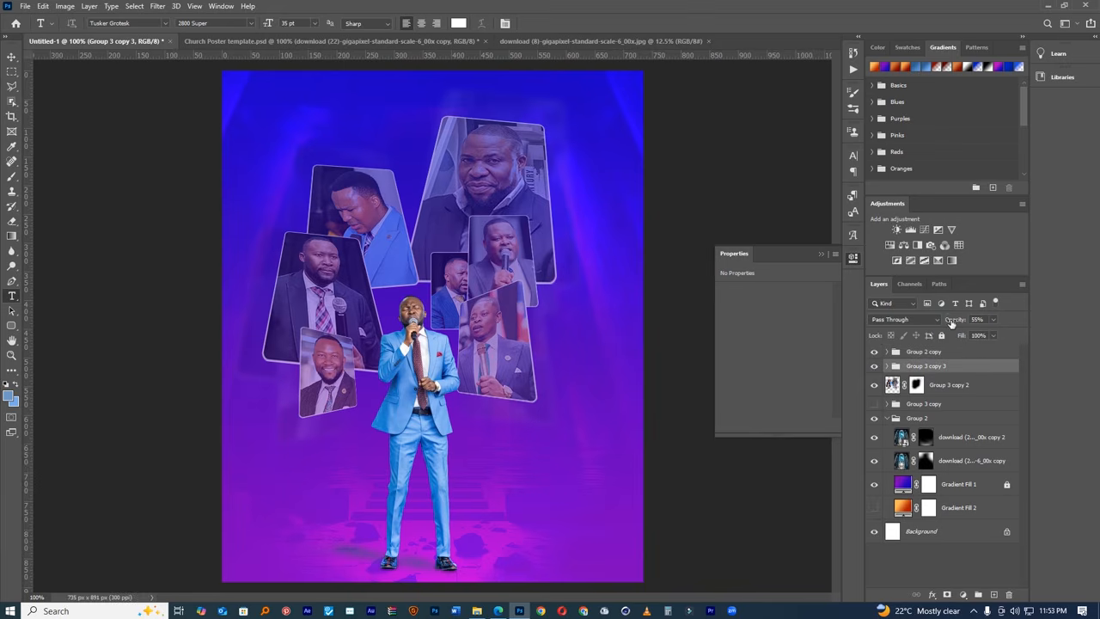
pyautogui.moveTo(951, 322); pyautogui.dragTo(959, 322)
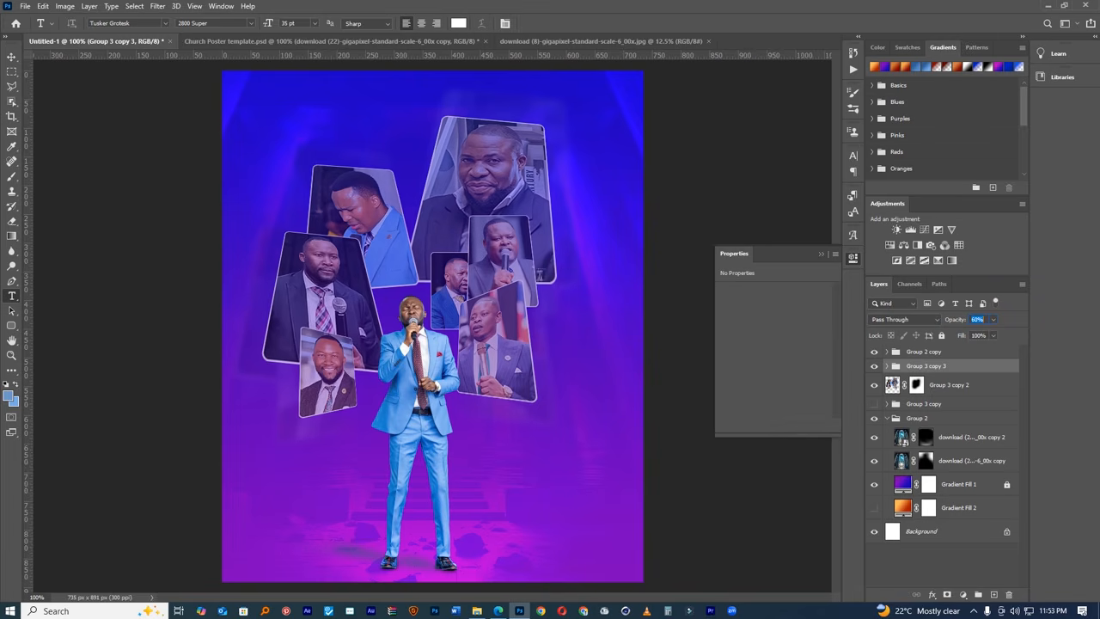
pyautogui.scroll(-3, 485, 268)
pyautogui.scroll(3, 490, 269)
# - Add a new text layer reading "40" near the poster's upper edge, above the photo frames
pyautogui.click(288, 127)
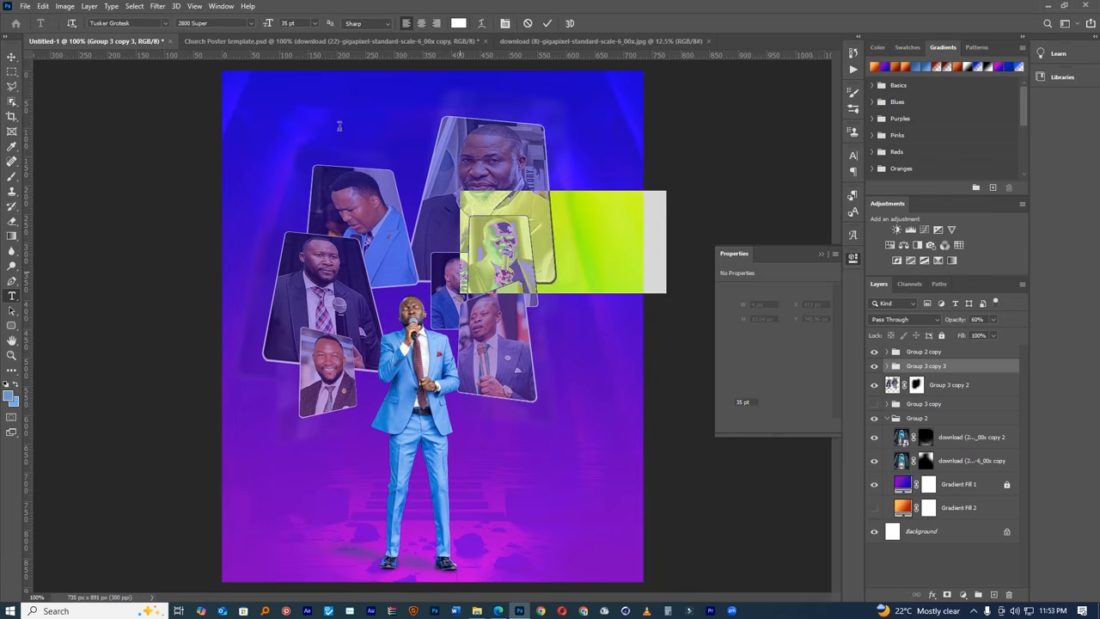
pyautogui.click(528, 23)
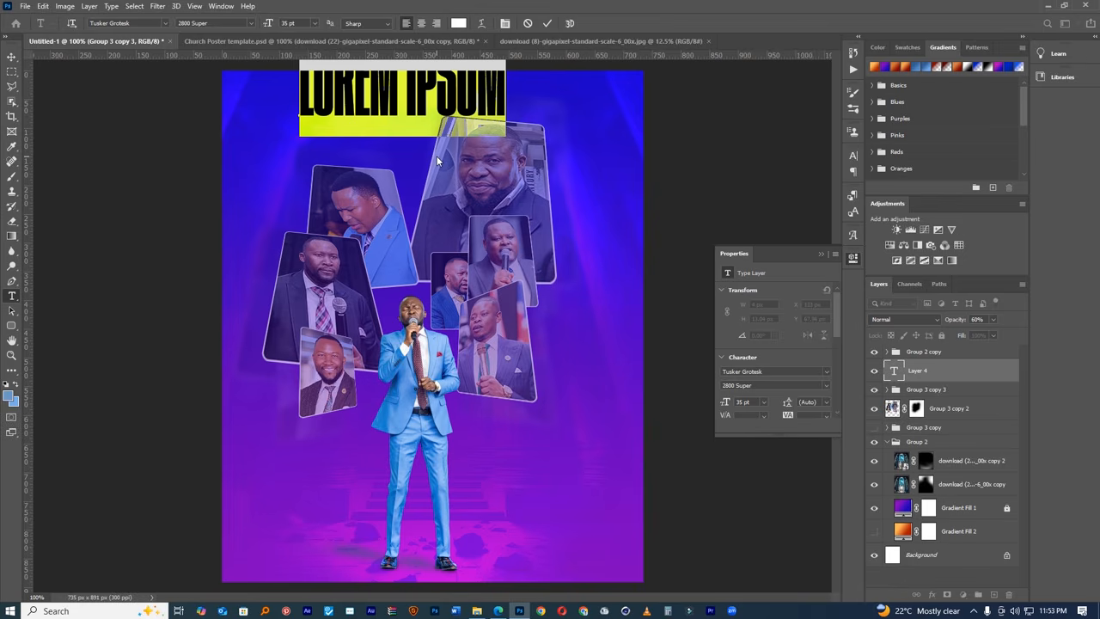
pyautogui.write('40')
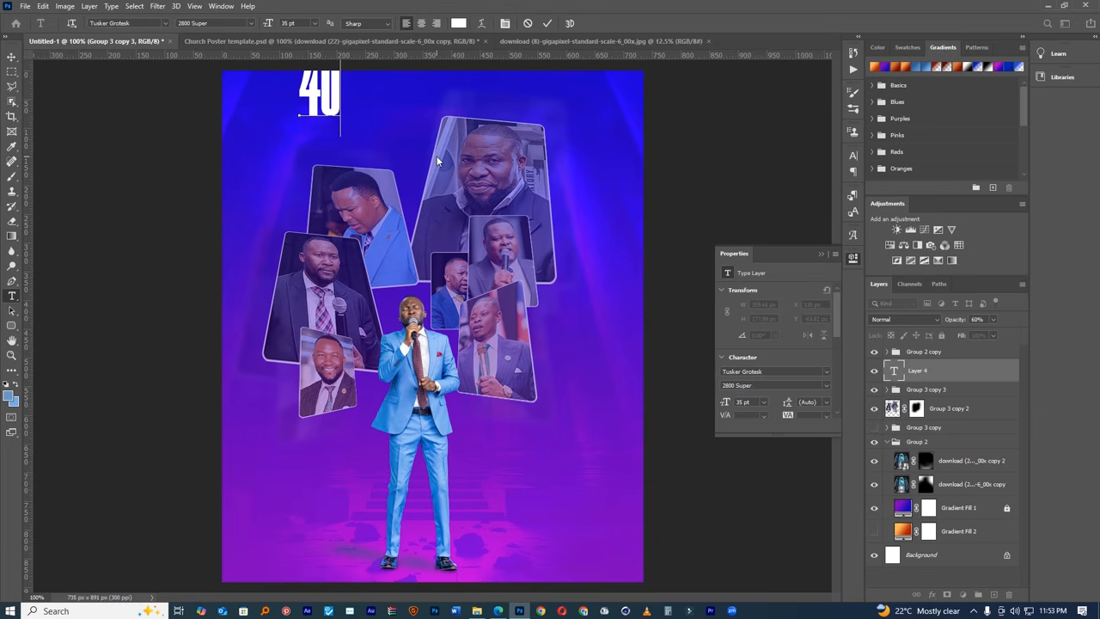
# - Format the "40" text in Montserrat Black Italic at 13 pt and commit it
pyautogui.doubleClick(333, 73)
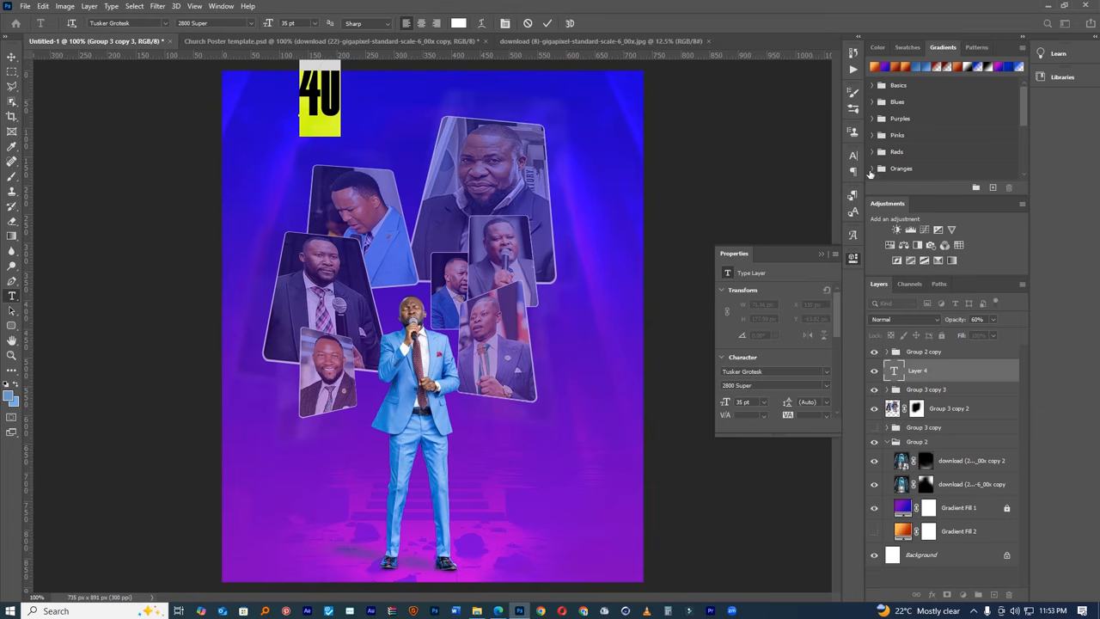
pyautogui.click(853, 155)
pyautogui.click(786, 174)
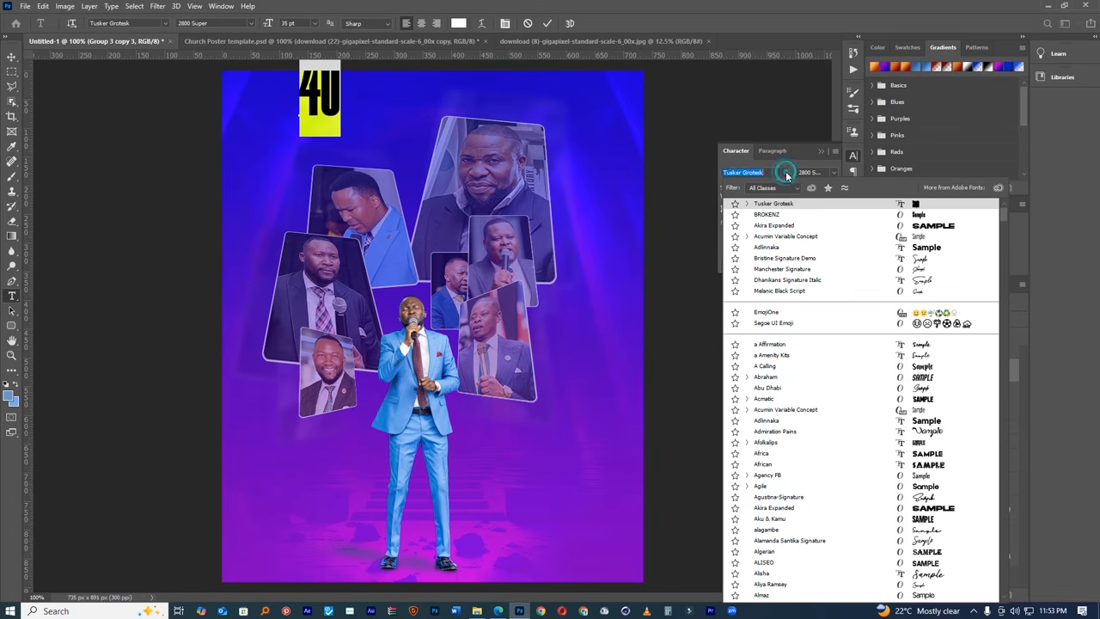
pyautogui.click(924, 209)
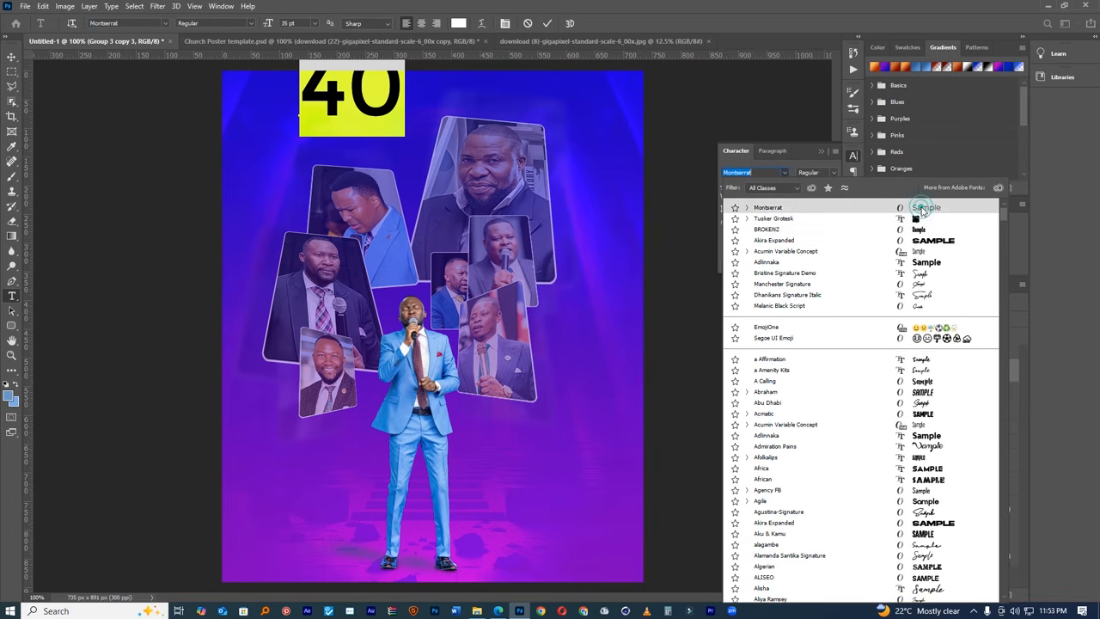
pyautogui.moveTo(728, 187); pyautogui.dragTo(711, 190)
pyautogui.click(823, 171)
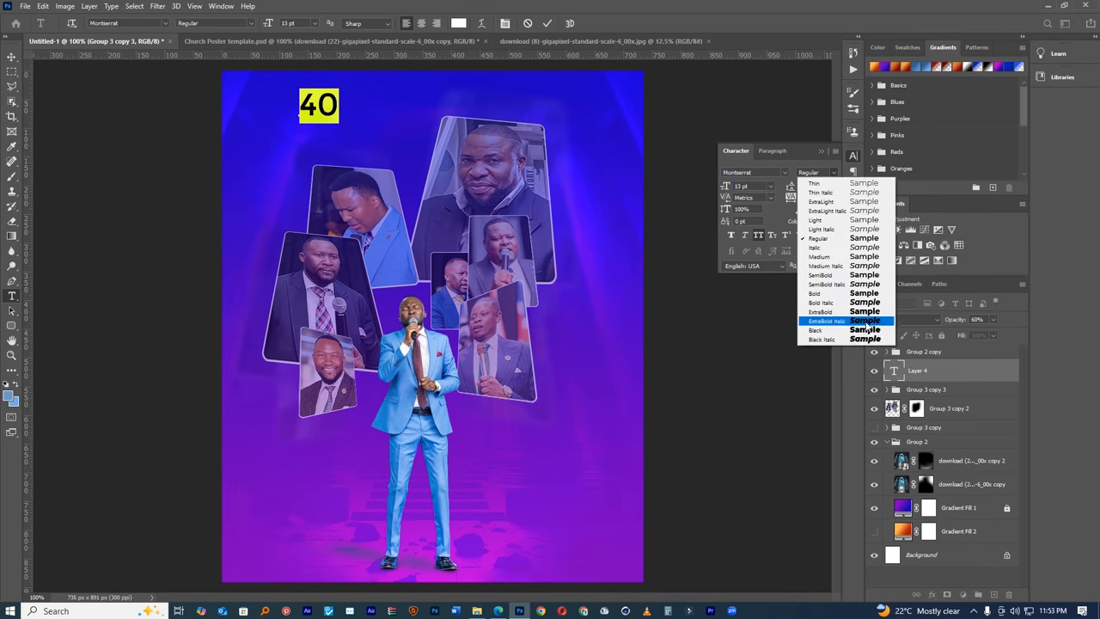
pyautogui.click(825, 342)
pyautogui.click(547, 23)
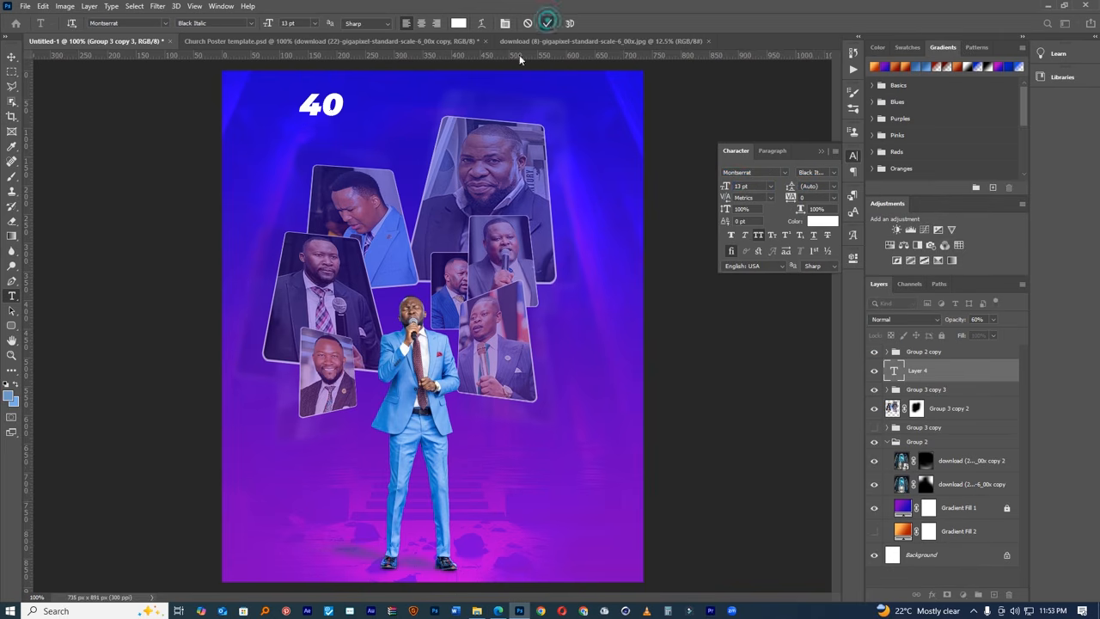
# - Replace the "40" heading text with "DAYS"
pyautogui.scroll(1, 326, 105)
pyautogui.scroll(3, 325, 105)
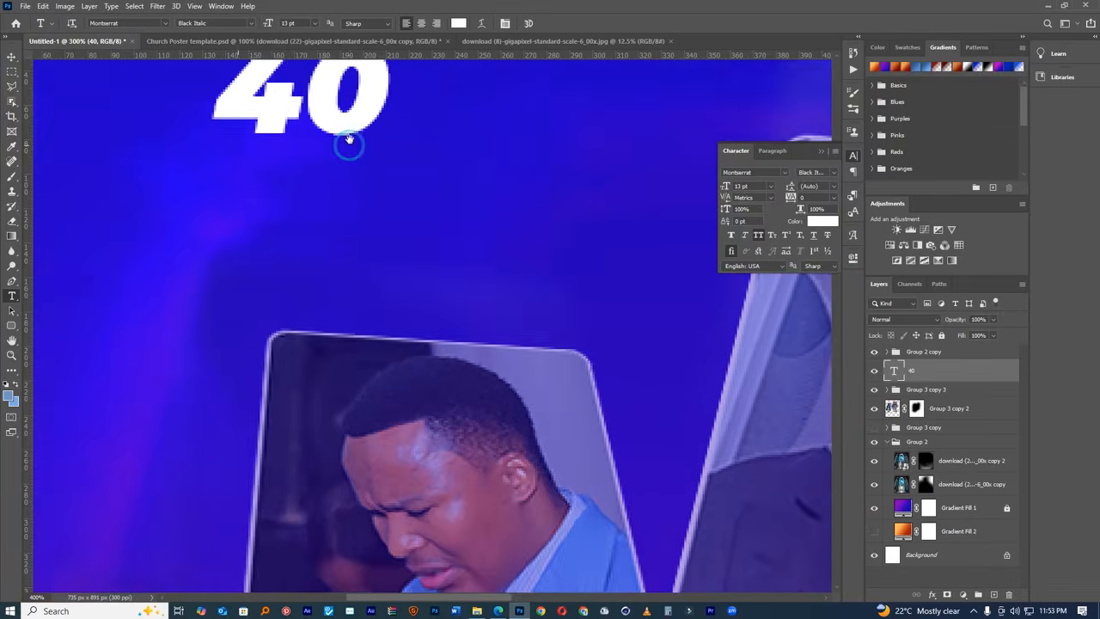
pyautogui.click(377, 277)
pyautogui.hotkey('ctrl', 'a')
pyautogui.click(382, 275)
pyautogui.hotkey('ctrl', 'a')
pyautogui.write('DAYS')
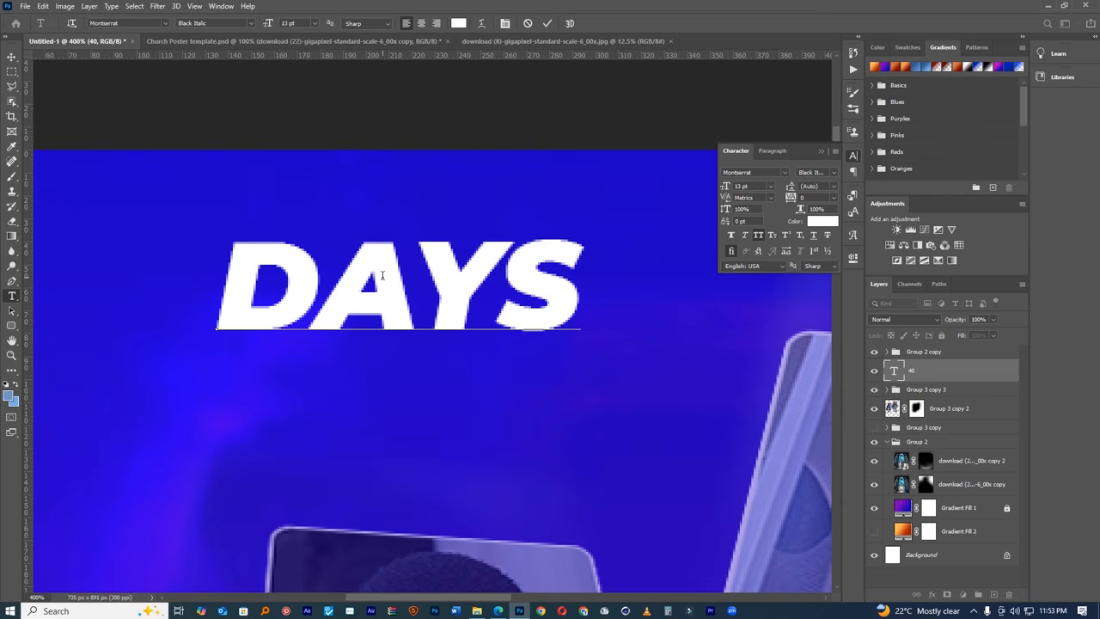
pyautogui.hotkey('ctrl', 'a')
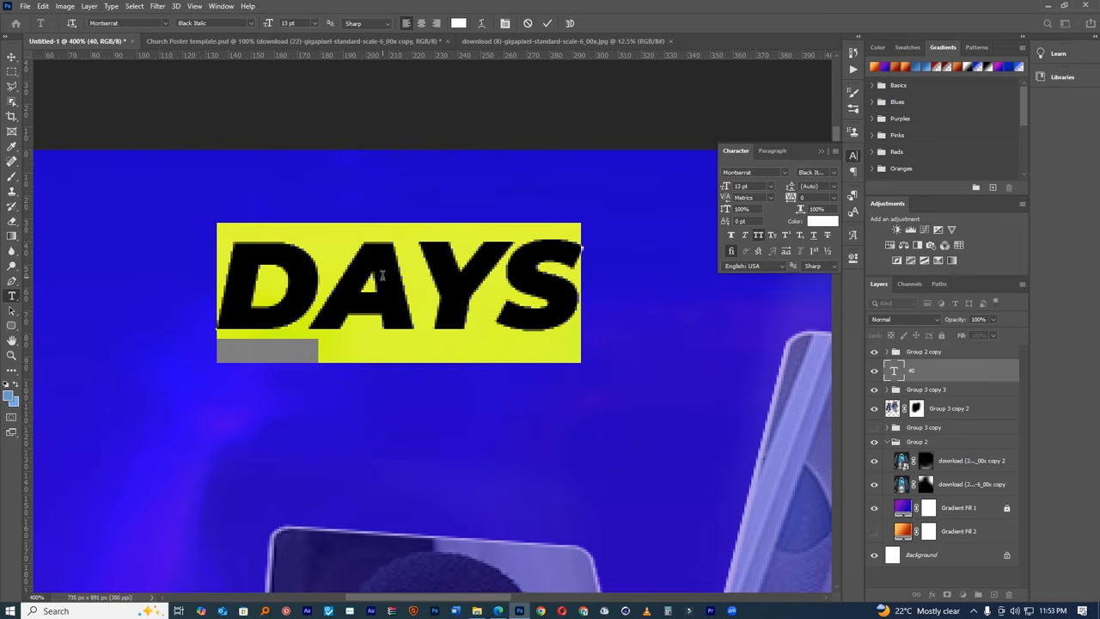
pyautogui.write('D')
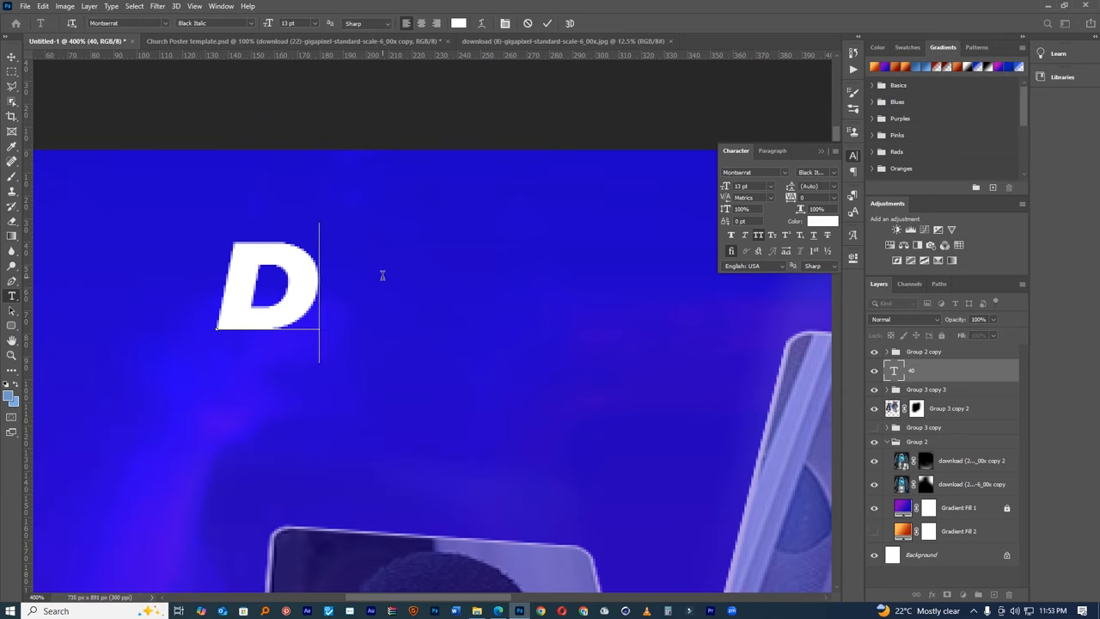
pyautogui.write('AYS')
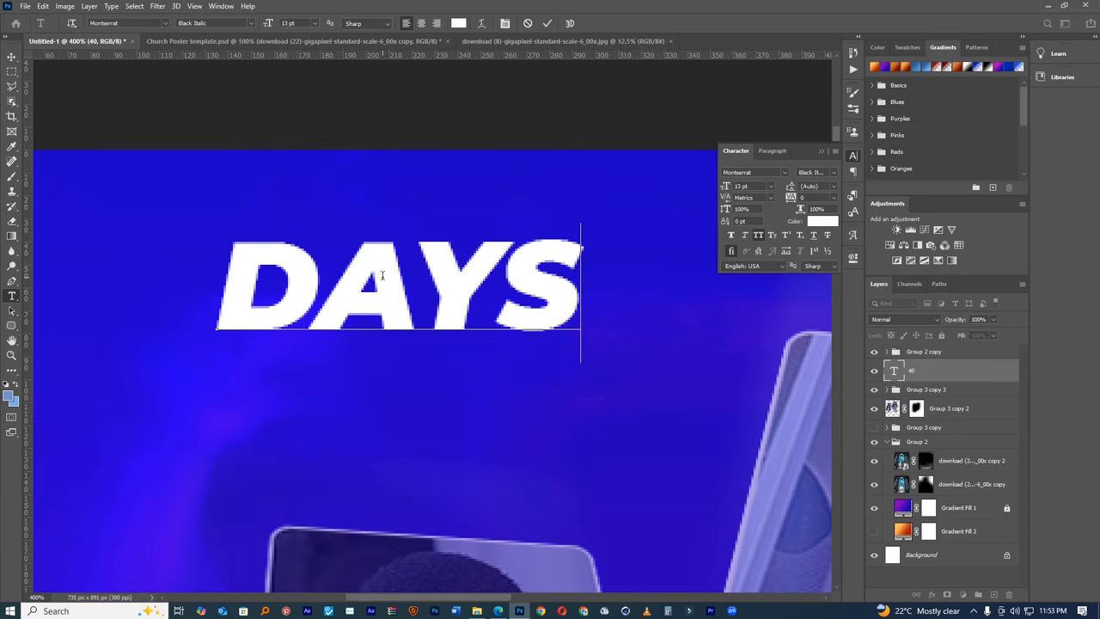
# - Reset the "DAYS" text's character formatting and turn off All Caps so it reads "days"
pyautogui.hotkey('ctrl', 'a')
pyautogui.click(833, 155)
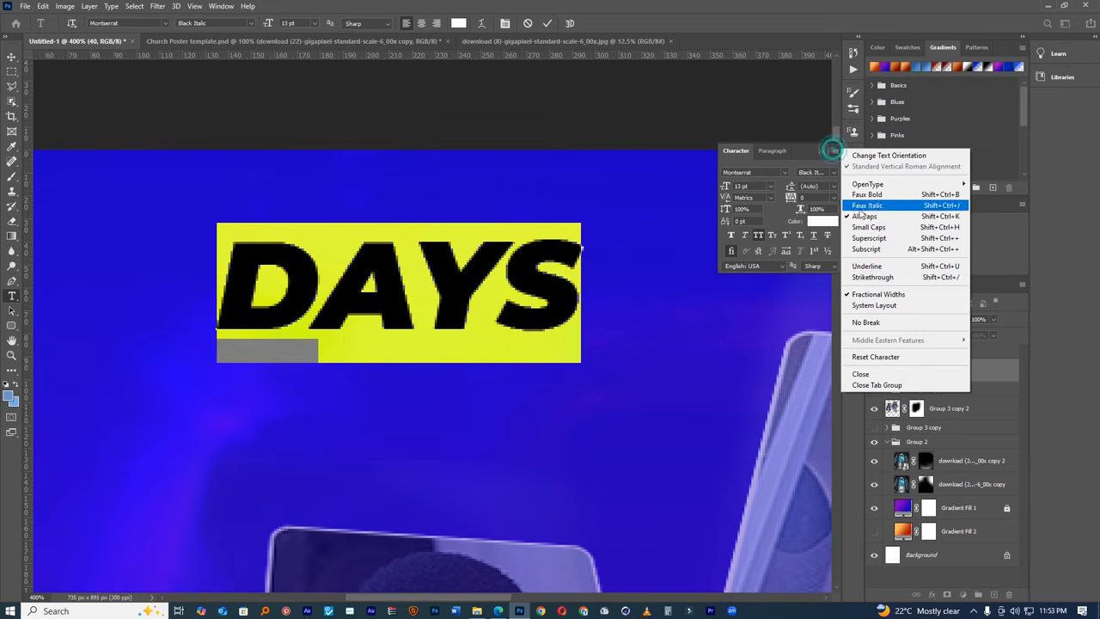
pyautogui.click(863, 359)
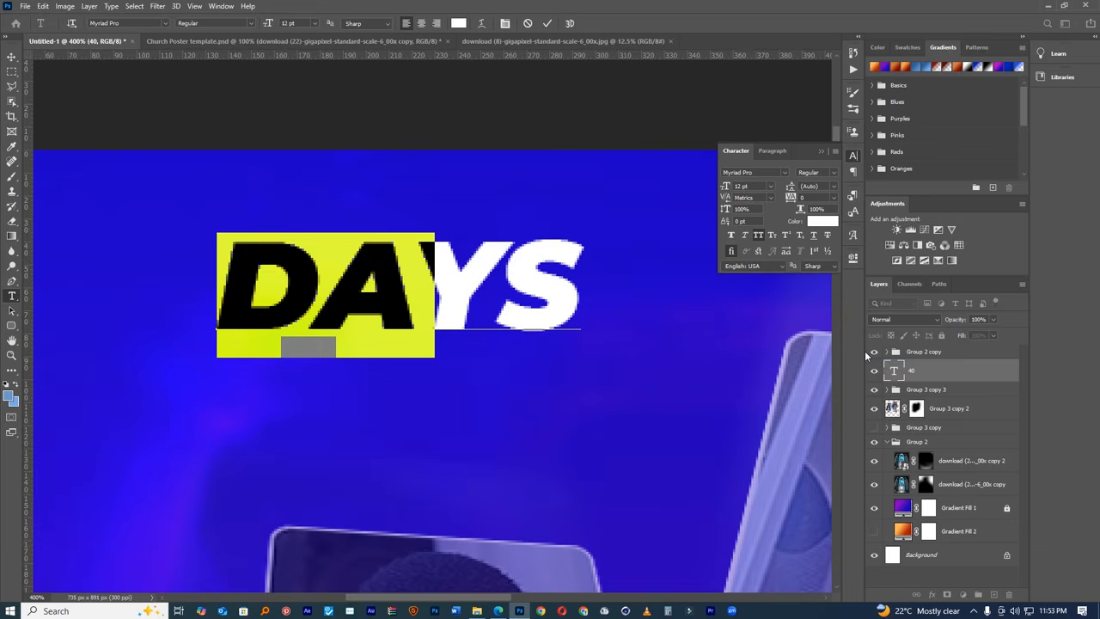
pyautogui.click(817, 223)
pyautogui.click(751, 233)
pyautogui.click(941, 182)
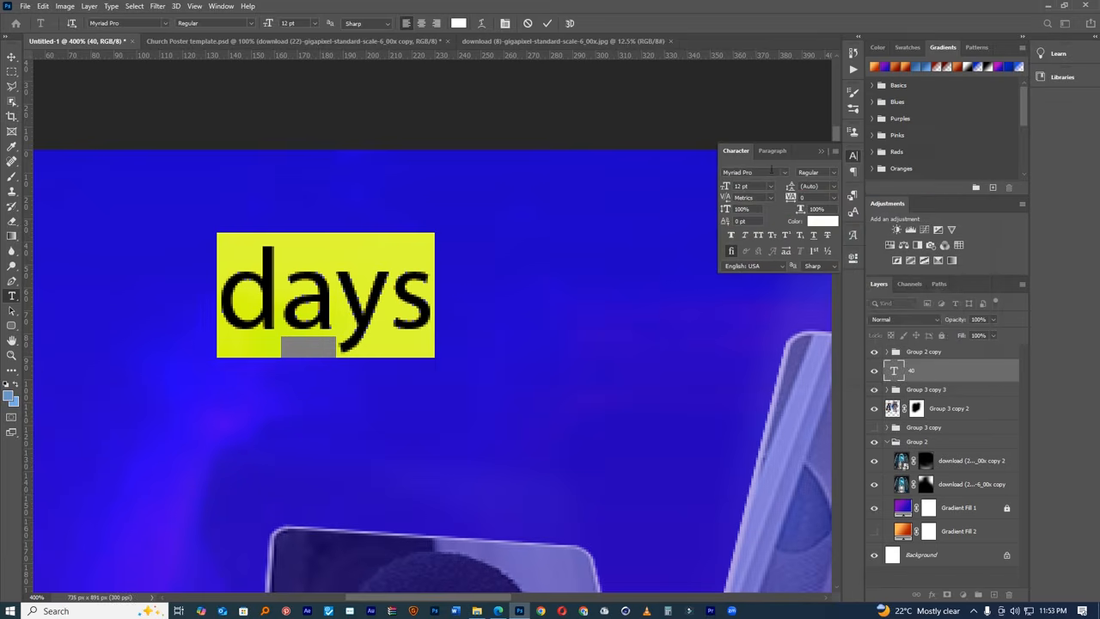
# - Format the "days" text in Montserrat Black Italic with tracking of -20 and commit it
pyautogui.click(782, 172)
pyautogui.moveTo(1002, 456); pyautogui.dragTo(991, 203)
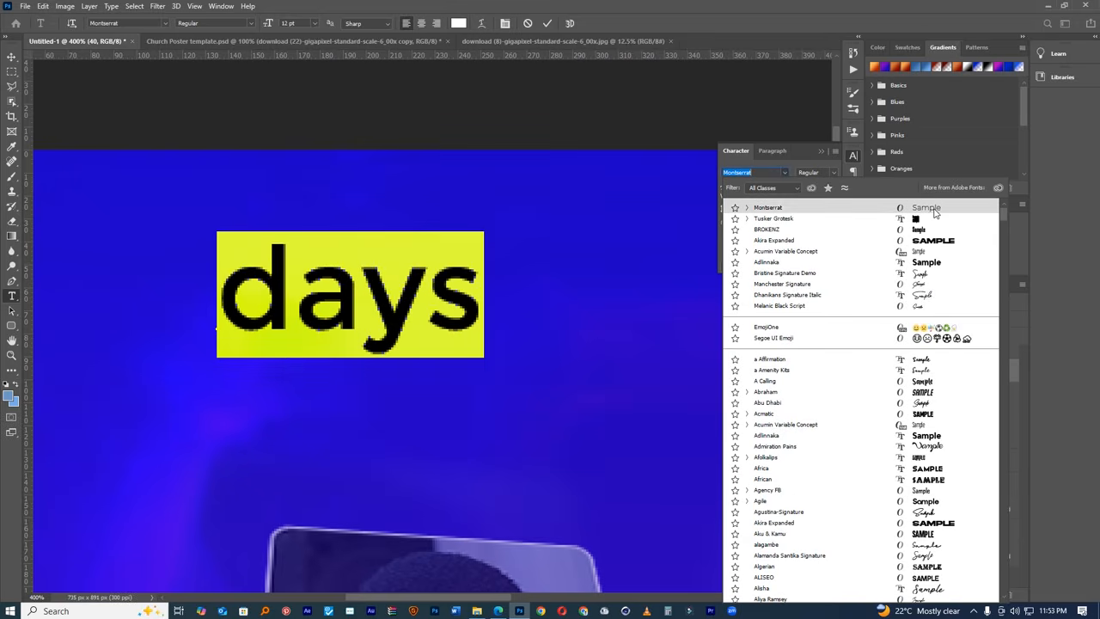
pyautogui.click(933, 209)
pyautogui.moveTo(794, 198); pyautogui.dragTo(789, 198)
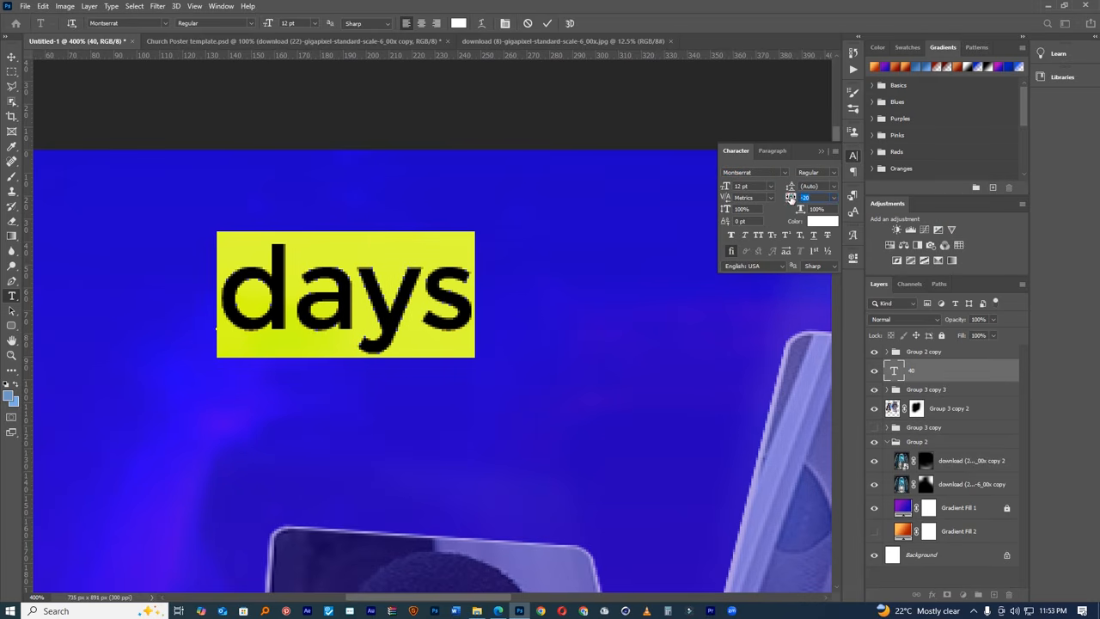
pyautogui.click(834, 173)
pyautogui.click(858, 342)
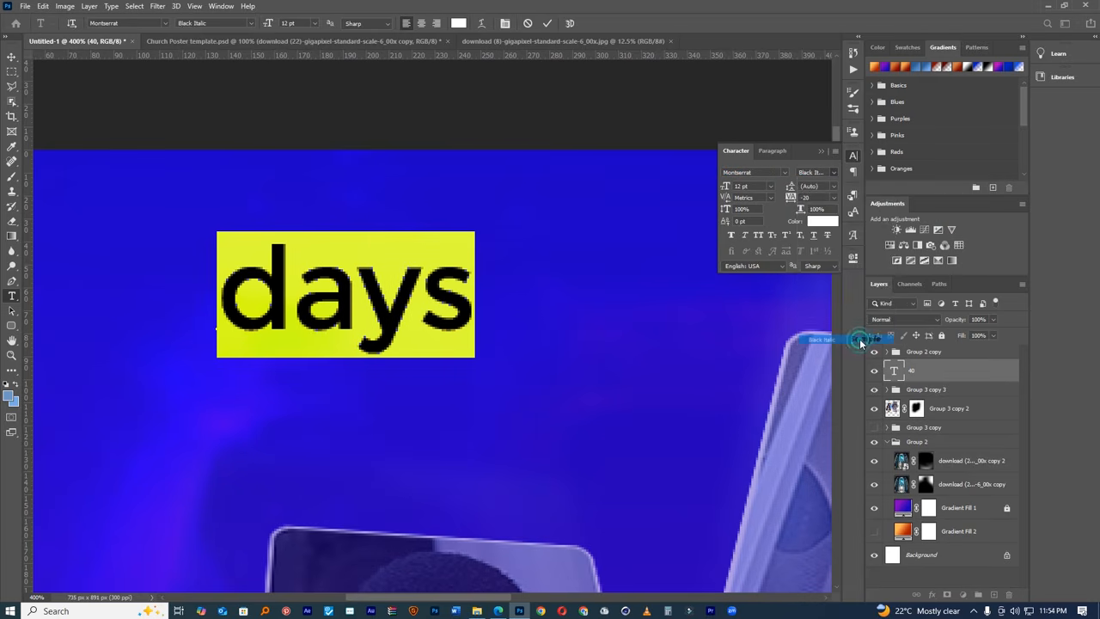
pyautogui.click(547, 23)
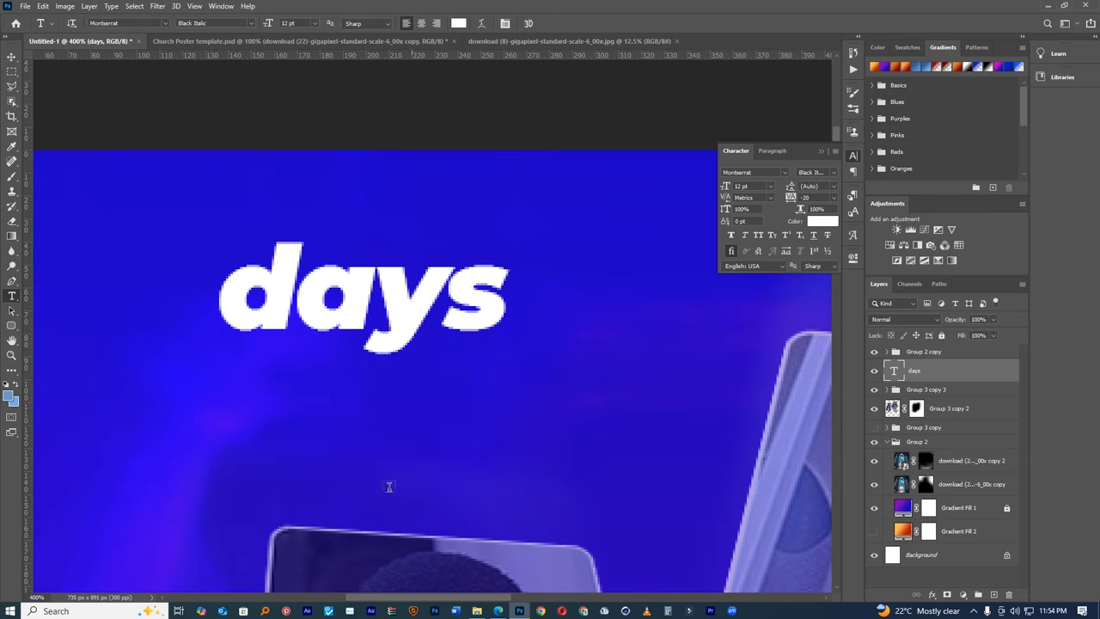
# - Add a new text layer reading "4o" and place it above the "days" text
pyautogui.click(377, 451)
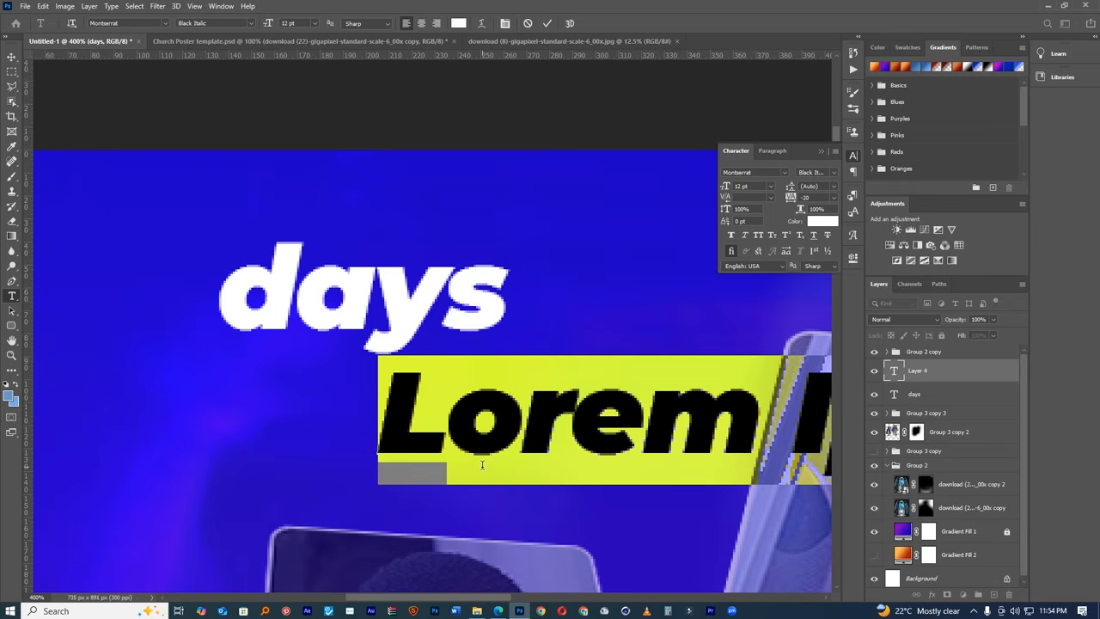
pyautogui.write('4o')
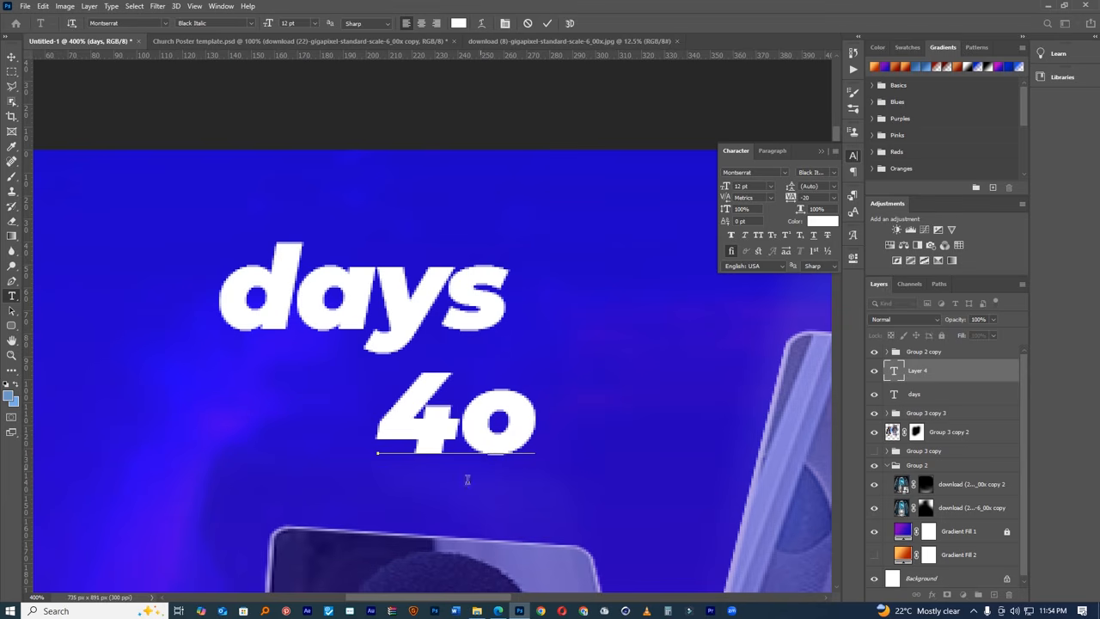
pyautogui.moveTo(430, 508); pyautogui.dragTo(362, 319)
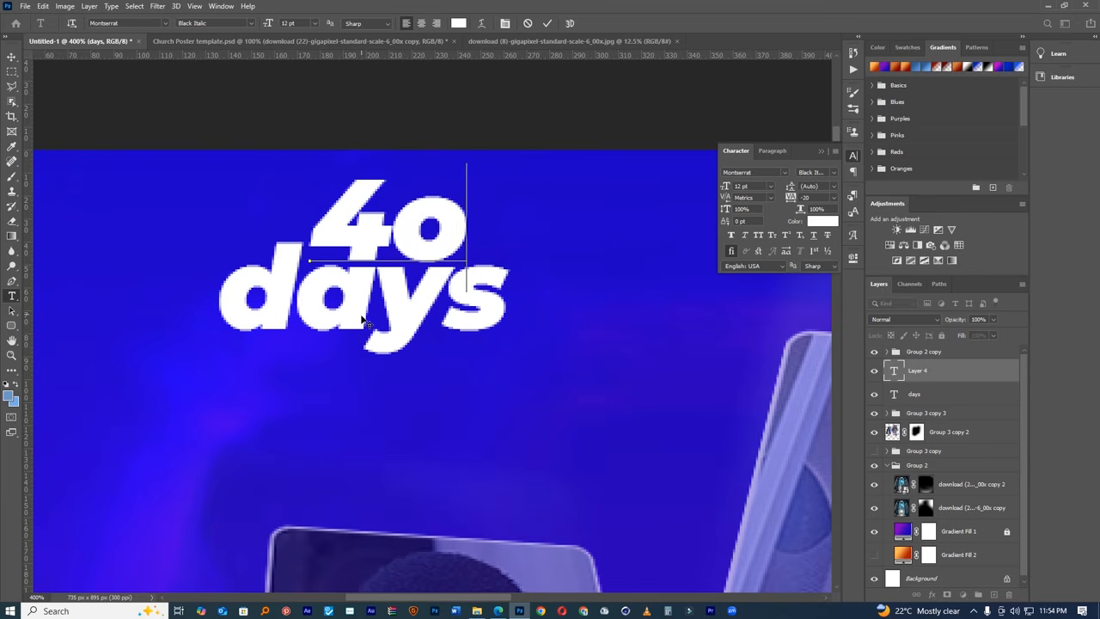
# - Try the Black style on the "4o" text and set it back to Black Italic
pyautogui.doubleClick(416, 231)
pyautogui.click(832, 173)
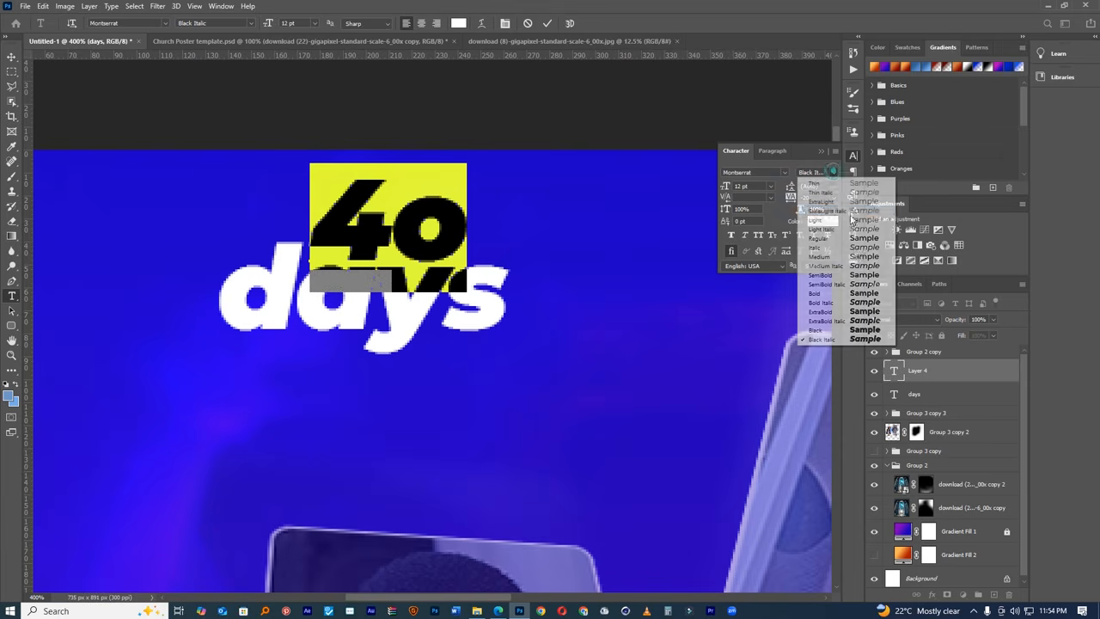
pyautogui.click(862, 340)
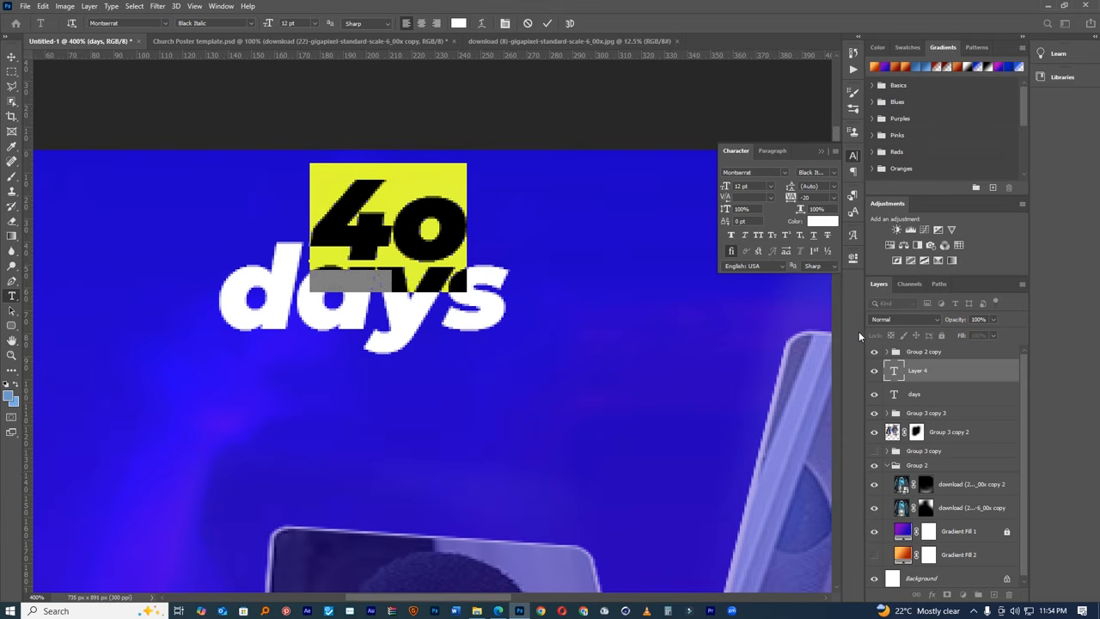
pyautogui.click(835, 171)
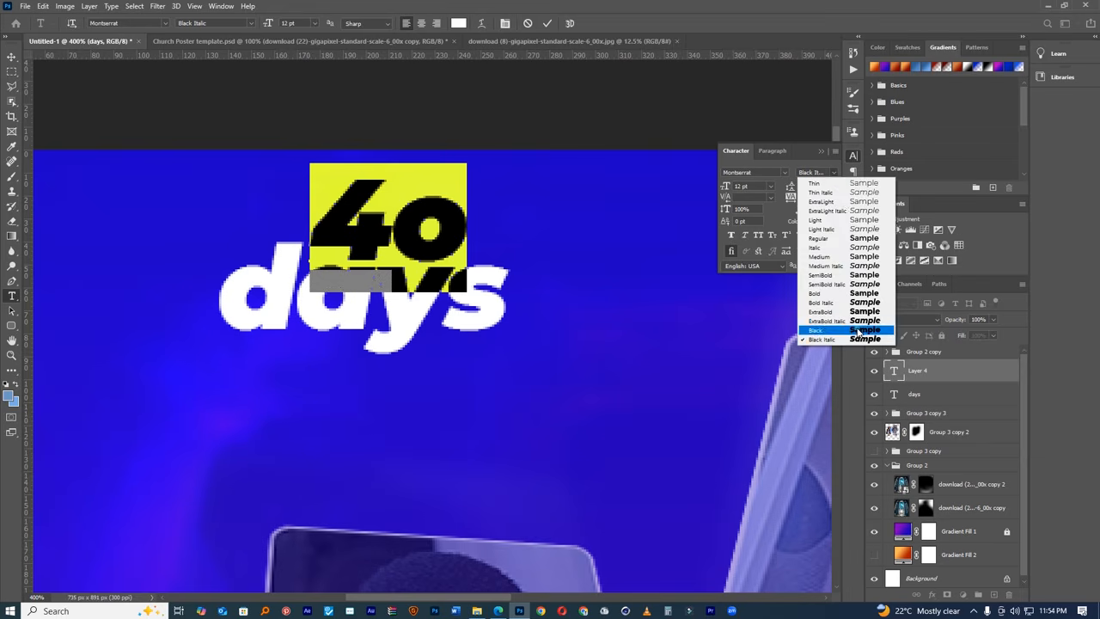
pyautogui.click(856, 327)
pyautogui.click(833, 172)
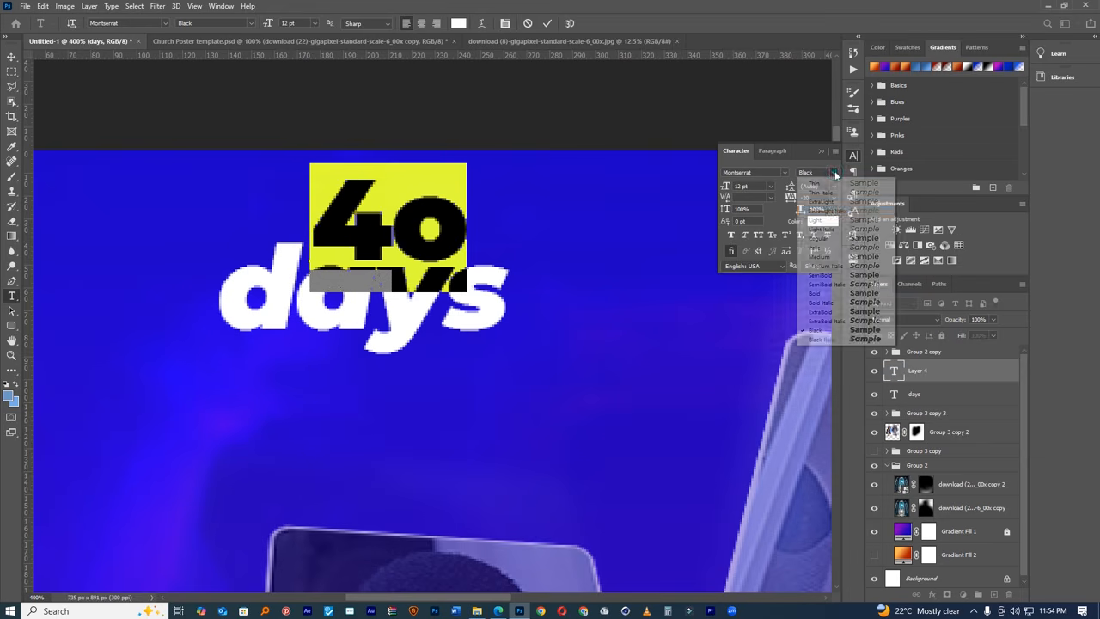
pyautogui.click(855, 338)
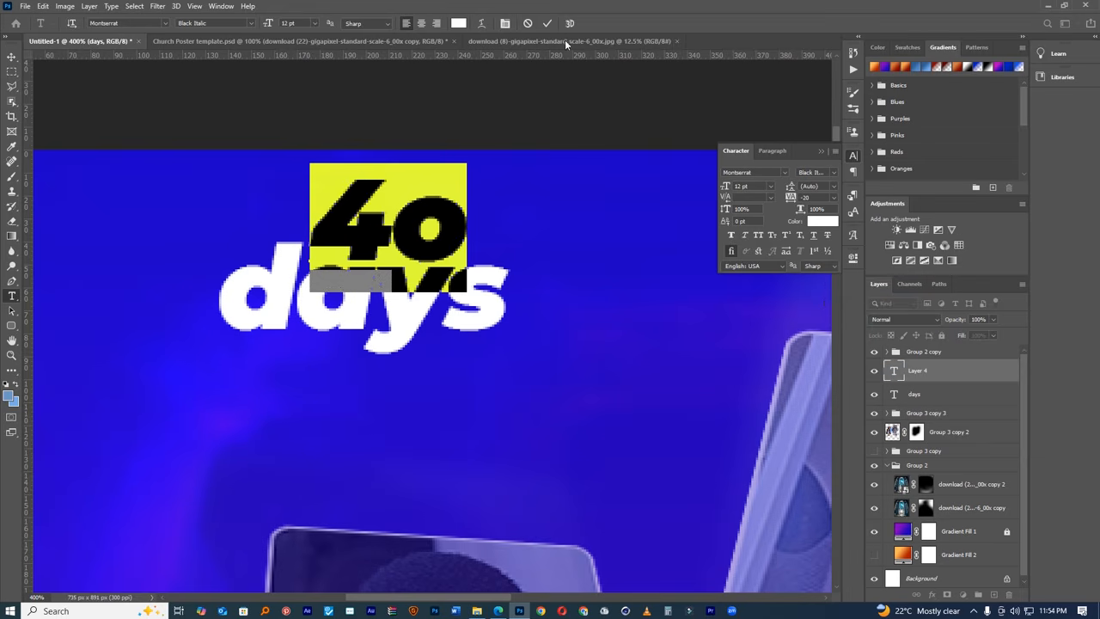
# - Commit the "4o" text and nudge it into place just above "days"
pyautogui.click(547, 24)
pyautogui.click(12, 56)
pyautogui.moveTo(363, 226); pyautogui.dragTo(360, 224)
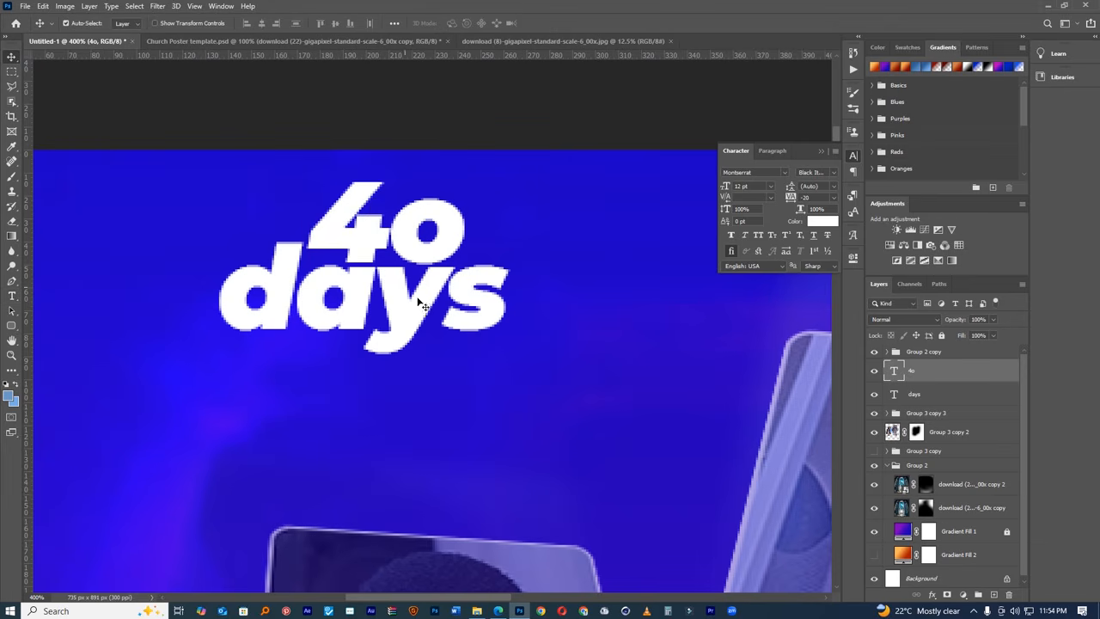
# - Add a new text layer reading "Prayer" below "days", removing the leftover placeholder text
pyautogui.press('t')
pyautogui.moveTo(470, 335); pyautogui.dragTo(412, 340)
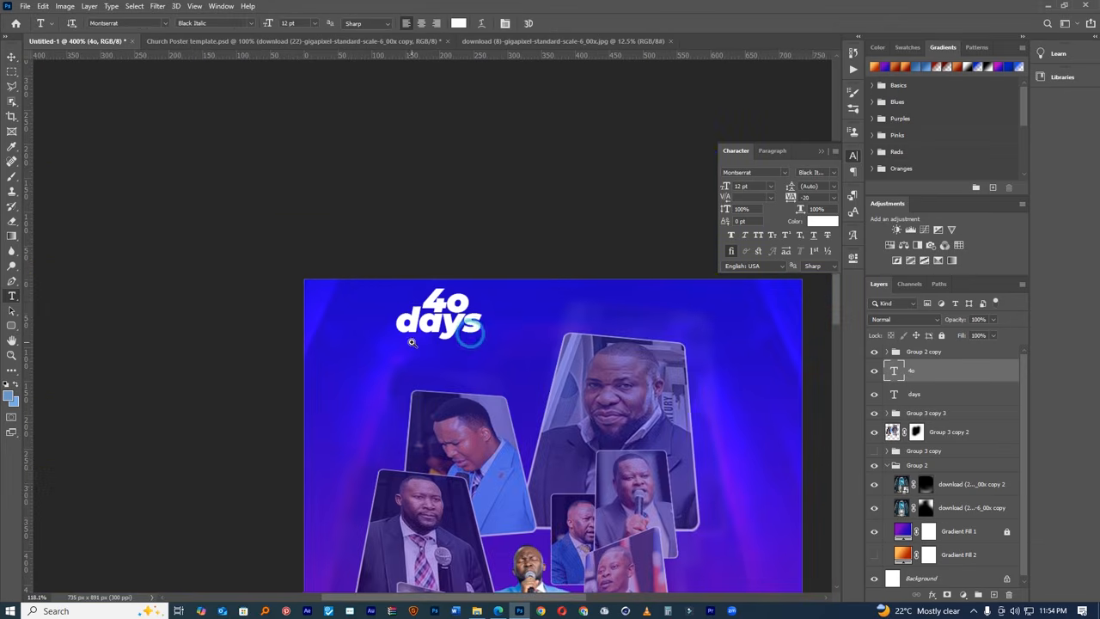
pyautogui.keyDown('ctrl'); pyautogui.click(409, 303); pyautogui.keyUp('ctrl')
pyautogui.keyDown('ctrl'); pyautogui.click(409, 303); pyautogui.keyUp('ctrl')
pyautogui.keyDown('ctrl'); pyautogui.click(489, 332); pyautogui.keyUp('ctrl')
pyautogui.moveTo(512, 338); pyautogui.dragTo(407, 267)
pyautogui.click(382, 422)
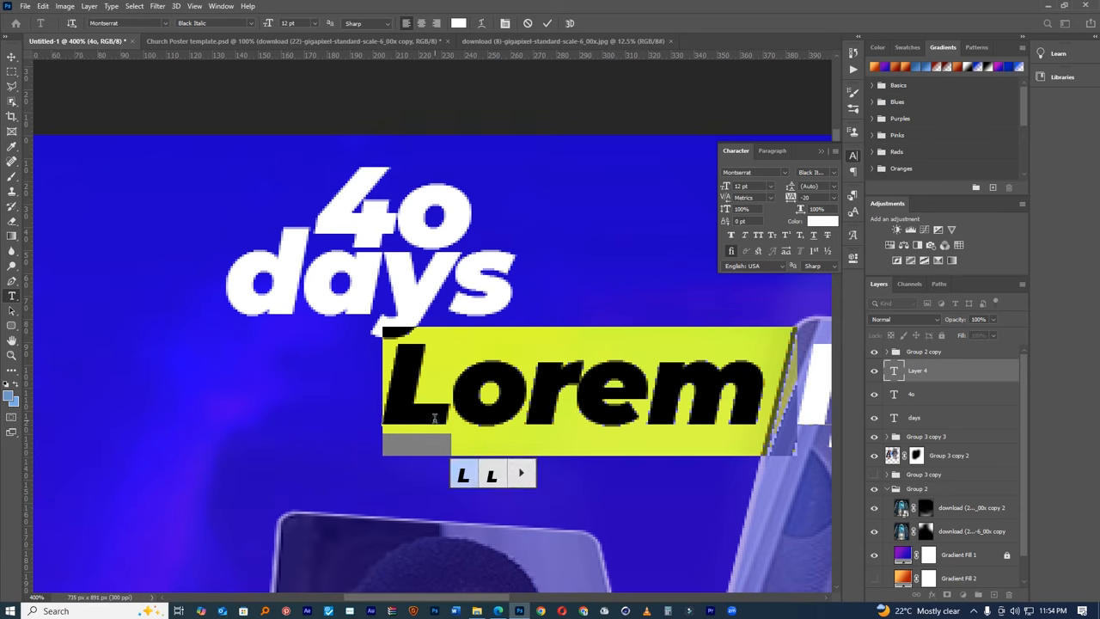
pyautogui.write('Praye')
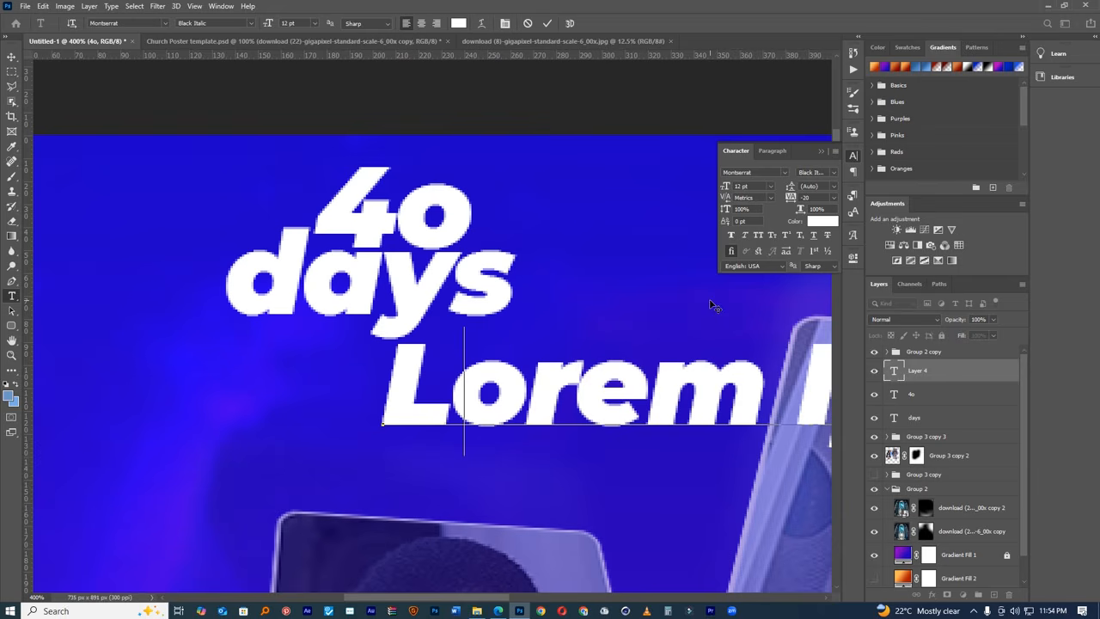
pyautogui.write('r')
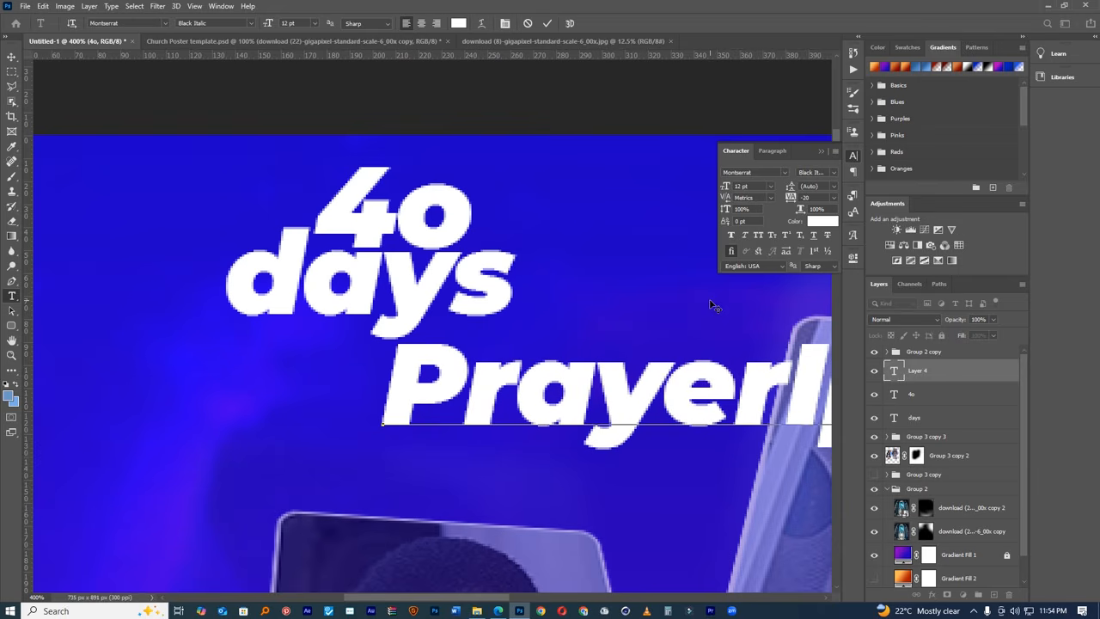
pyautogui.moveTo(696, 523); pyautogui.dragTo(405, 501)
pyautogui.moveTo(527, 365); pyautogui.dragTo(1031, 365)
pyautogui.press('BackSpace')
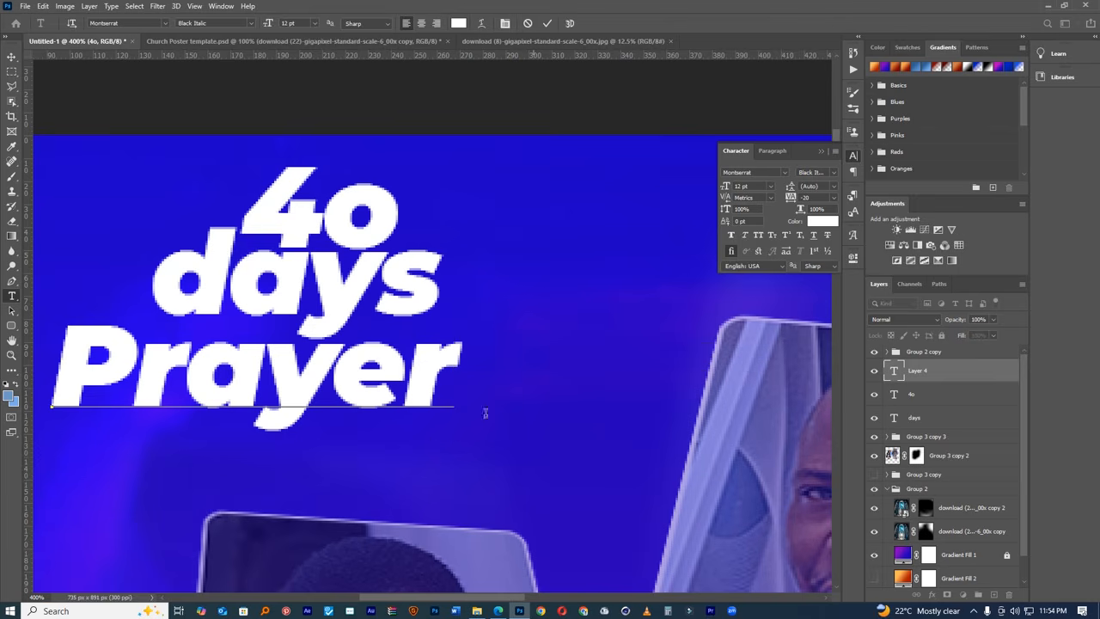
# - Set the "Prayer" text to 4 pt, tuck it under the start of "days" and commit it
pyautogui.hotkey('ctrl', 'a')
pyautogui.moveTo(726, 188); pyautogui.dragTo(727, 191)
pyautogui.moveTo(176, 328); pyautogui.dragTo(284, 264)
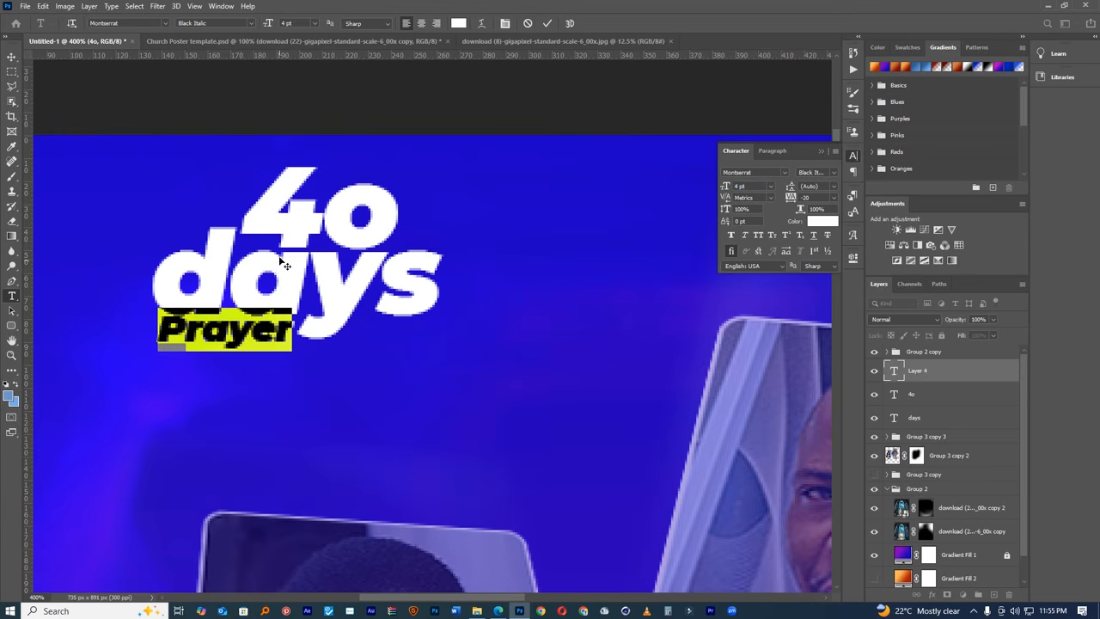
pyautogui.click(548, 24)
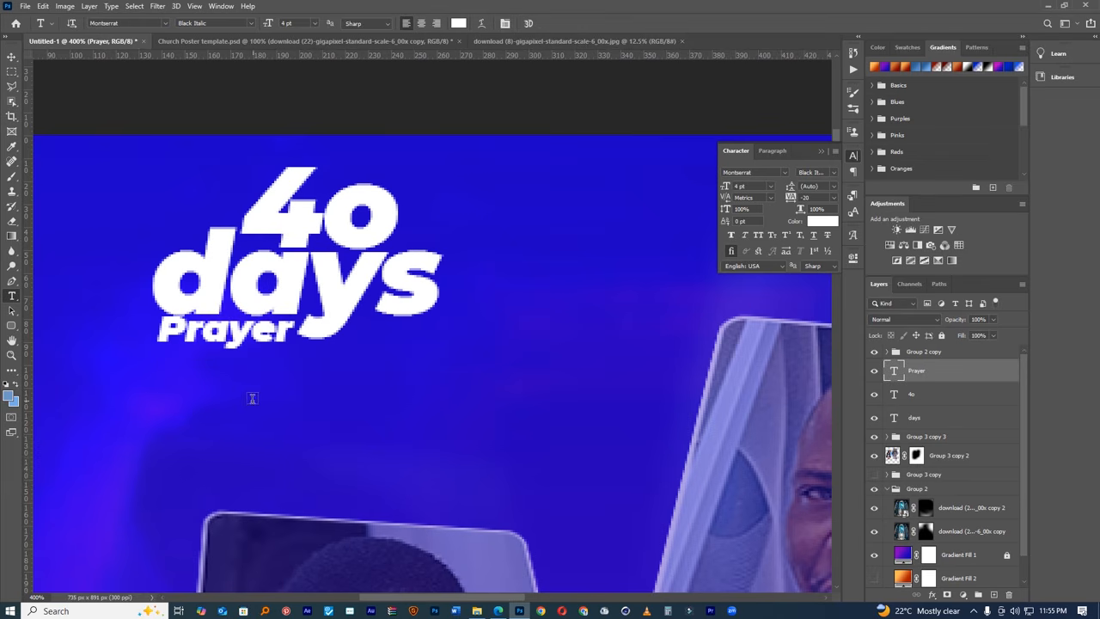
# - Add a new text layer reading "&" below the title and set its size to 7 pt
pyautogui.click(571, 445)
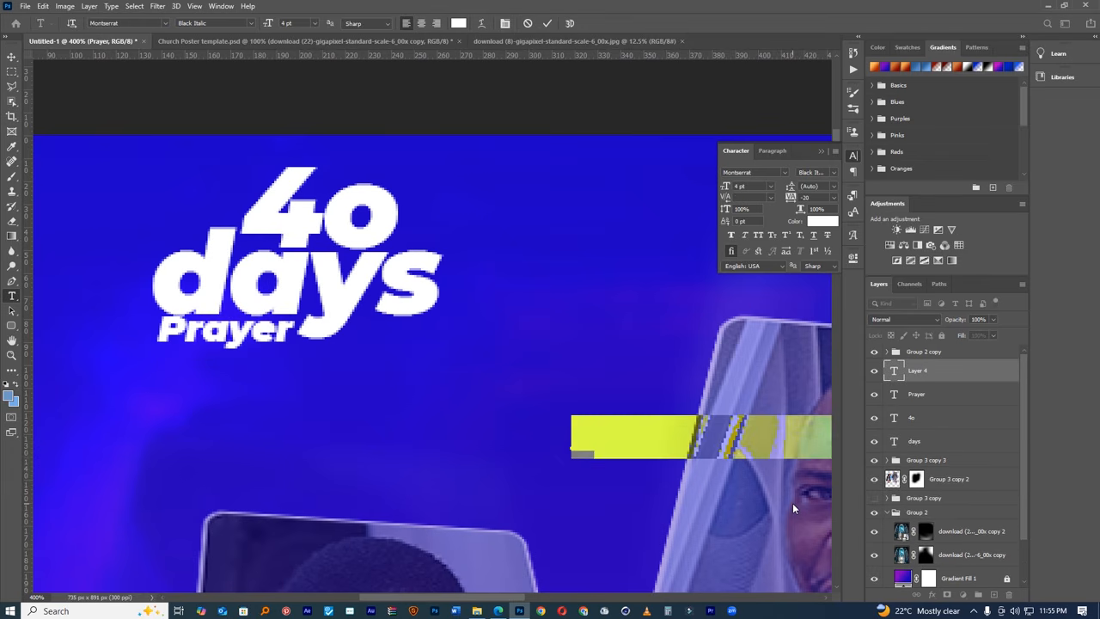
pyautogui.write('&')
pyautogui.doubleClick(583, 435)
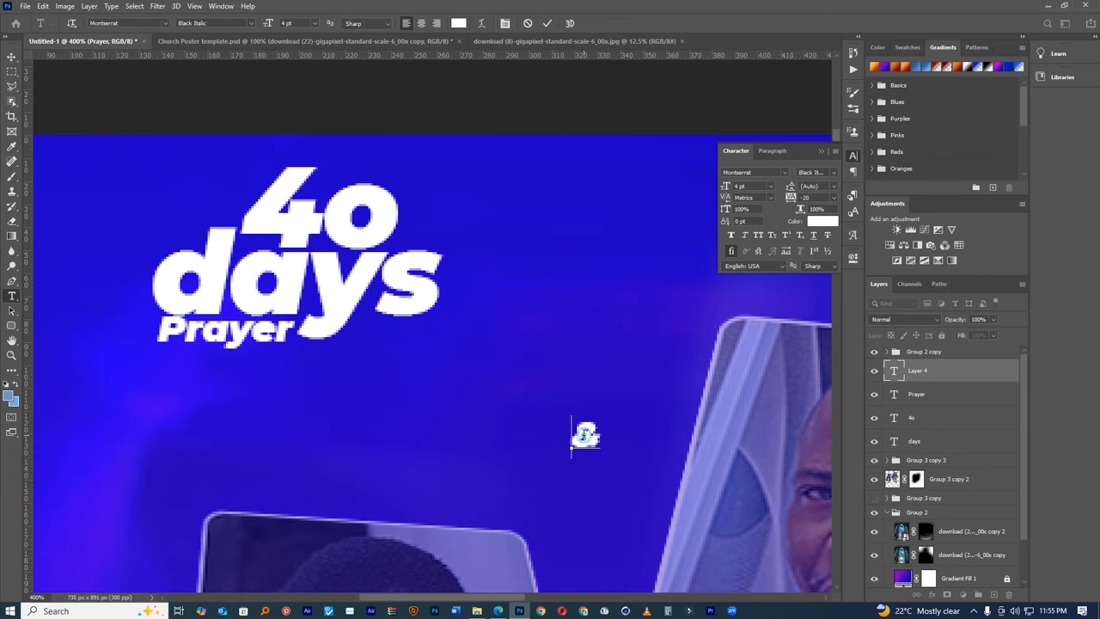
pyautogui.moveTo(724, 191); pyautogui.dragTo(317, 240)
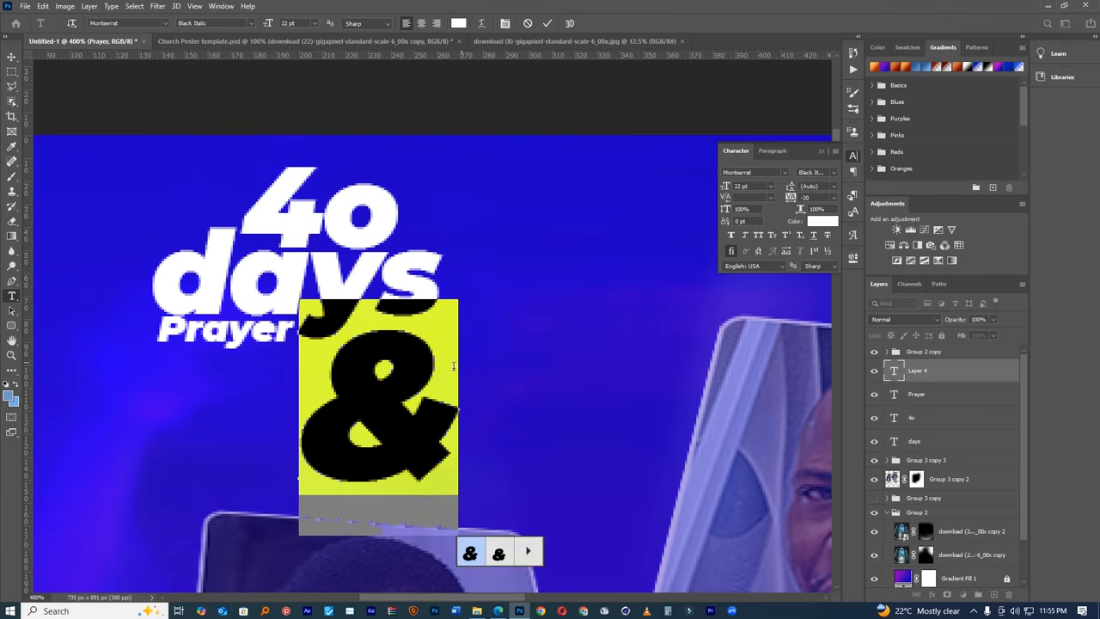
pyautogui.moveTo(725, 187); pyautogui.dragTo(713, 190)
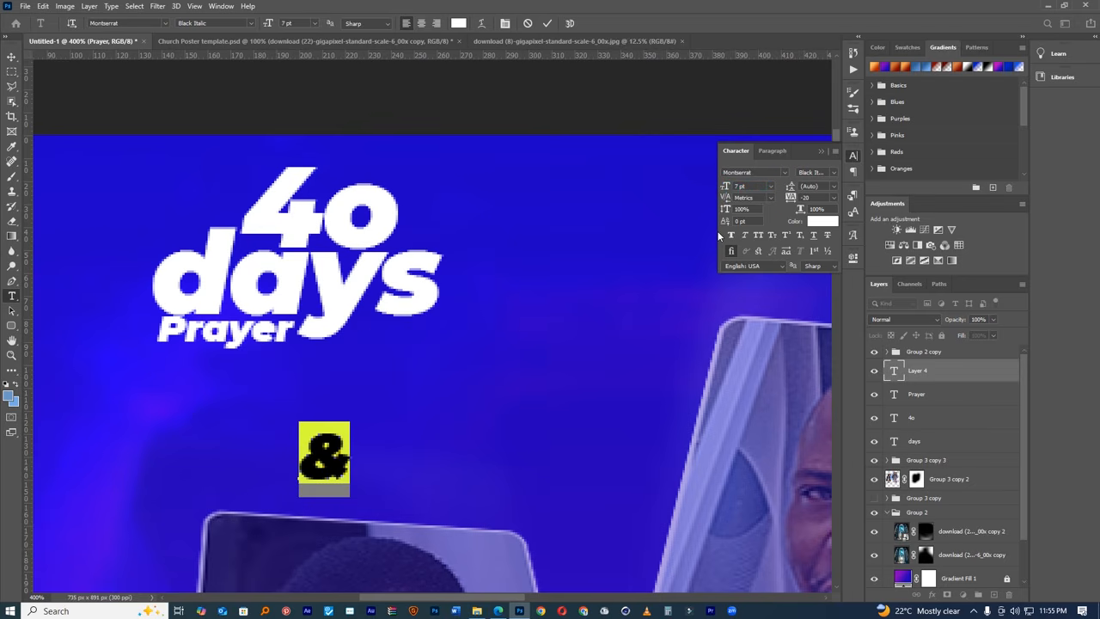
# - Replace the "&" with "Fasting", commit it and place it directly below "Prayer", aligned with the start of "days"
pyautogui.write('Fat')
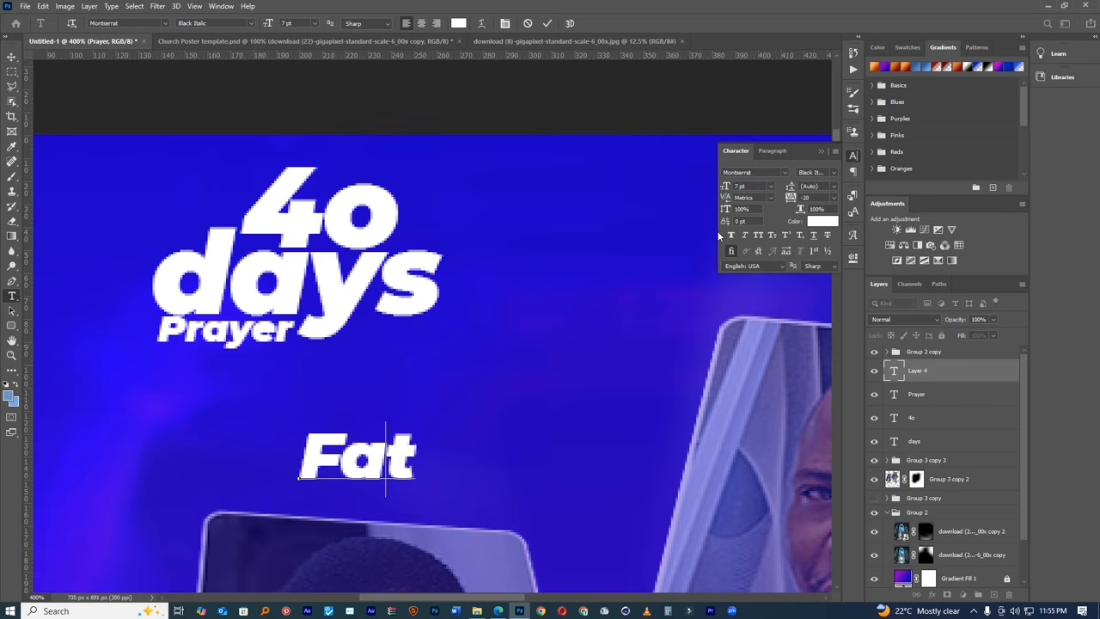
pyautogui.press('BackSpace')
pyautogui.write('sting')
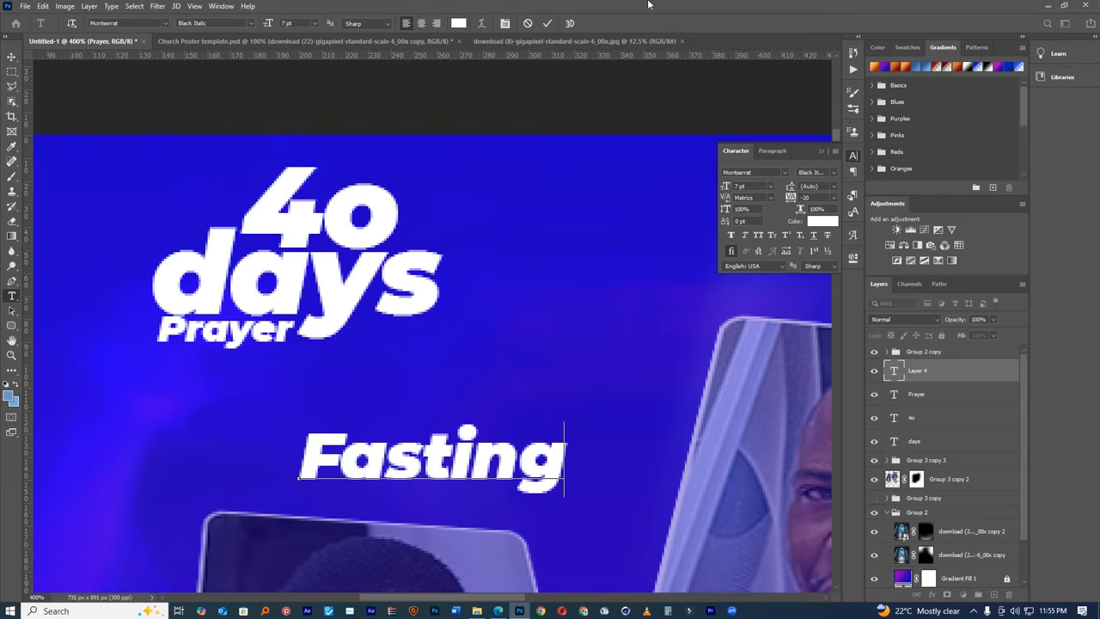
pyautogui.click(547, 23)
pyautogui.press('v')
pyautogui.moveTo(438, 468); pyautogui.dragTo(295, 381)
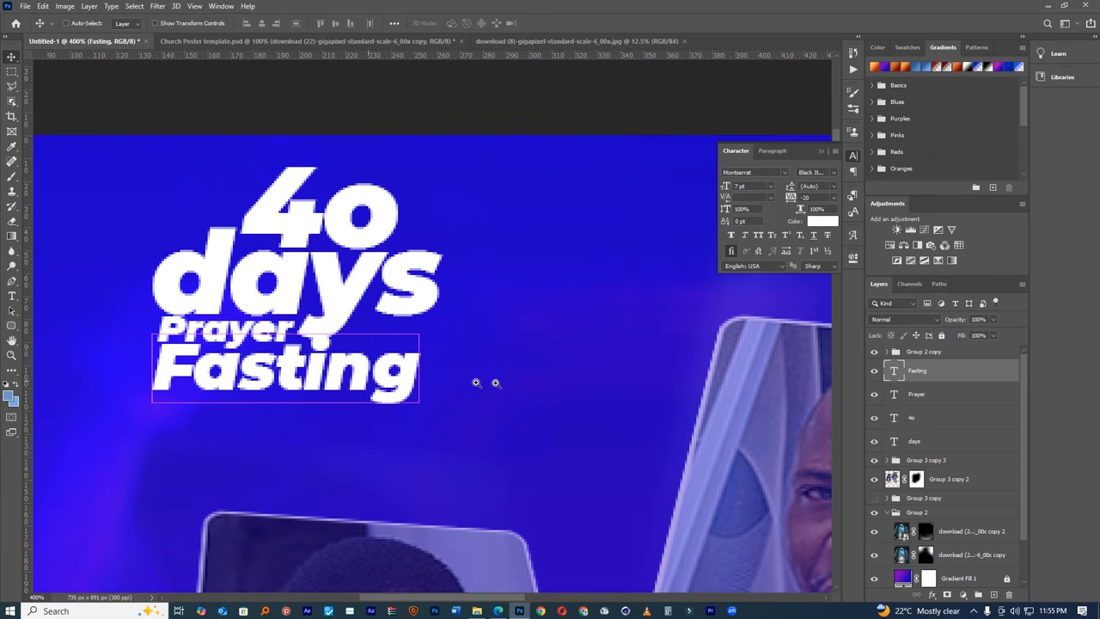
# - Draw a rounded rectangle about 29 × 11 px with 2 px corners above the end of "Fasting", layered over that text
pyautogui.keyDown('ctrl'); pyautogui.click(495, 382); pyautogui.keyUp('ctrl')
pyautogui.click(11, 325)
pyautogui.moveTo(356, 323); pyautogui.dragTo(421, 345)
pyautogui.moveTo(724, 368); pyautogui.dragTo(710, 378)
pyautogui.moveTo(925, 557); pyautogui.dragTo(900, 385)
# - Fill the small rounded rectangle with red ff0000
pyautogui.doubleClick(892, 369)
pyautogui.click(838, 190)
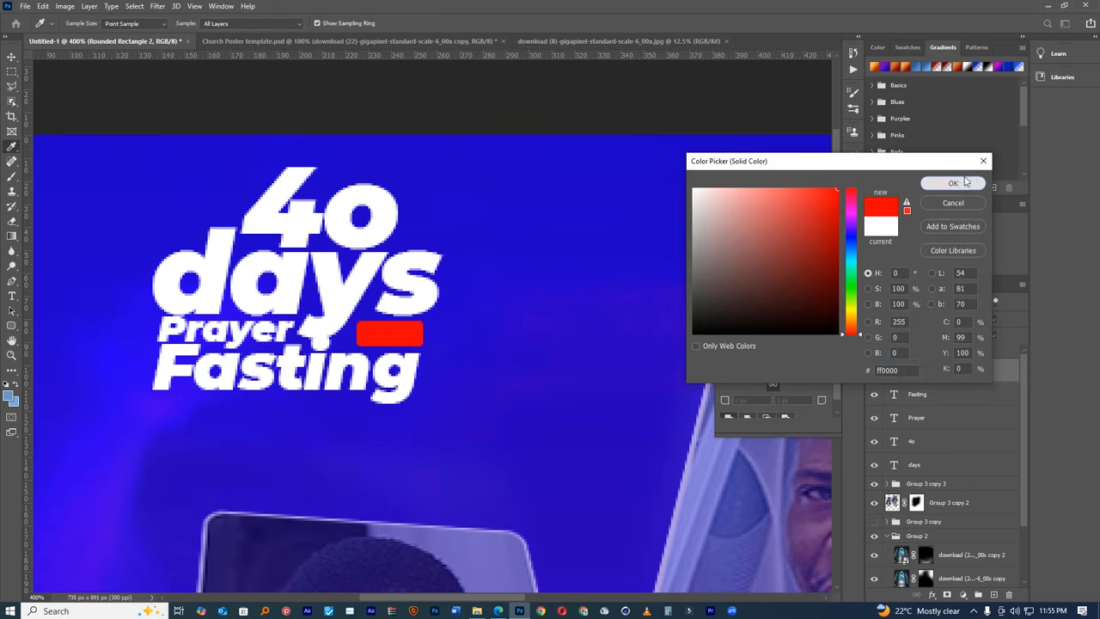
pyautogui.click(953, 183)
# - Add a new text layer reading "and" beside the title and commit it
pyautogui.press('t')
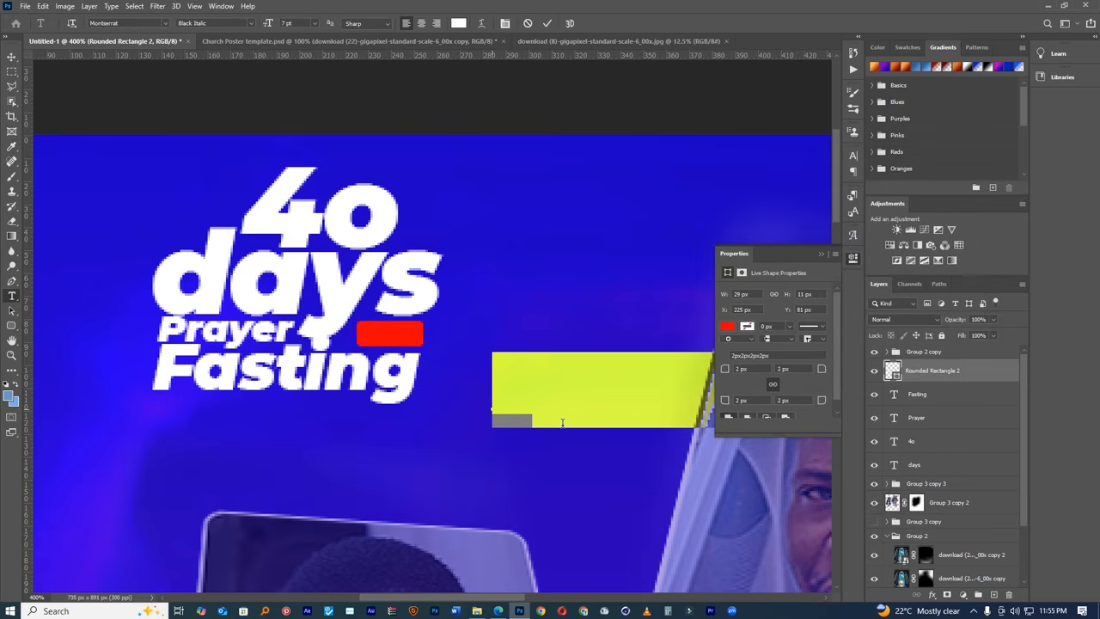
pyautogui.write('a')
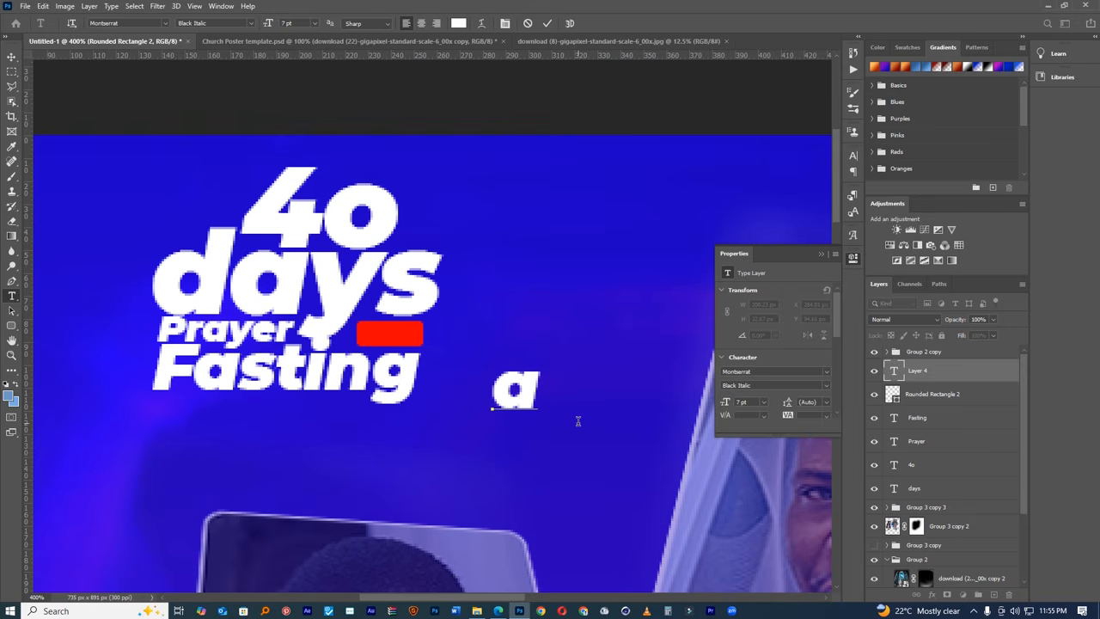
pyautogui.write('nd')
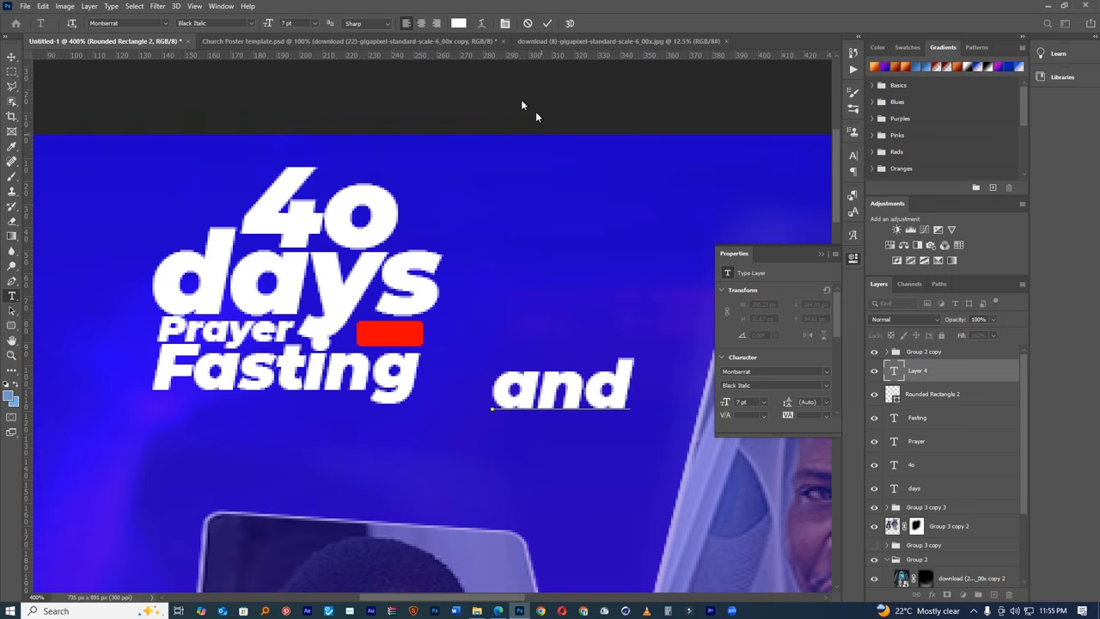
pyautogui.click(546, 23)
# - Scale the "and" text down to about 2.35 pt and place it on the red rounded rectangle
pyautogui.hotkey('ctrl', 't')
pyautogui.moveTo(633, 353); pyautogui.dragTo(419, 320)
pyautogui.click(568, 23)
pyautogui.hotkey('ctrl', '0')
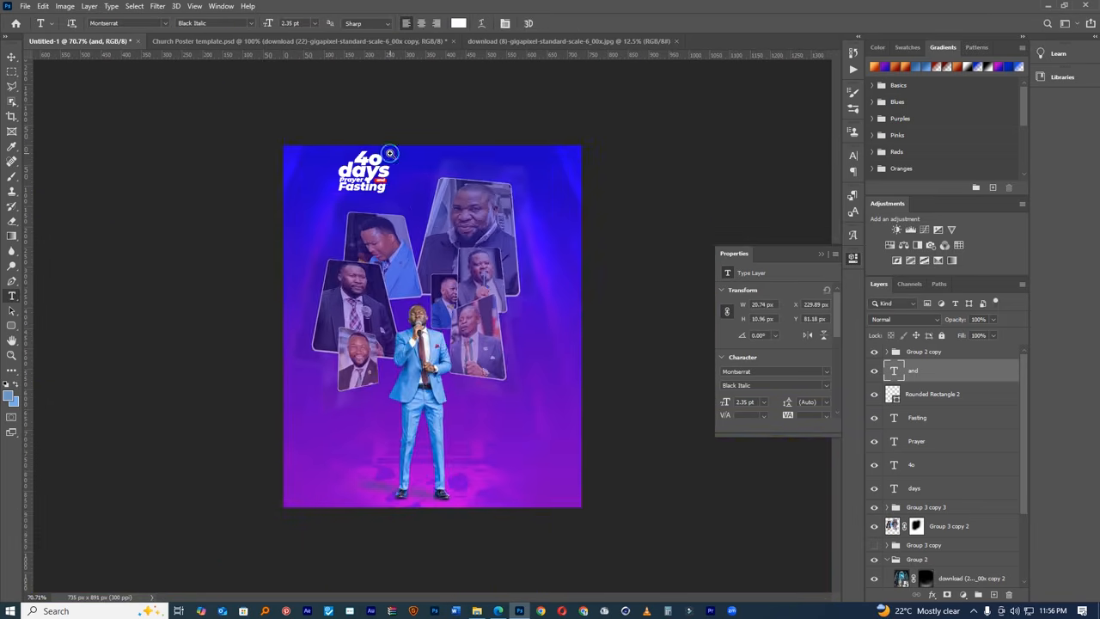
# - Collapse the background's Group 2 and lock it against editing
pyautogui.keyDown('ctrl'); pyautogui.click(390, 153); pyautogui.keyUp('ctrl')
pyautogui.keyDown('ctrl'); pyautogui.click(391, 153); pyautogui.keyUp('ctrl')
pyautogui.moveTo(411, 210); pyautogui.dragTo(463, 368)
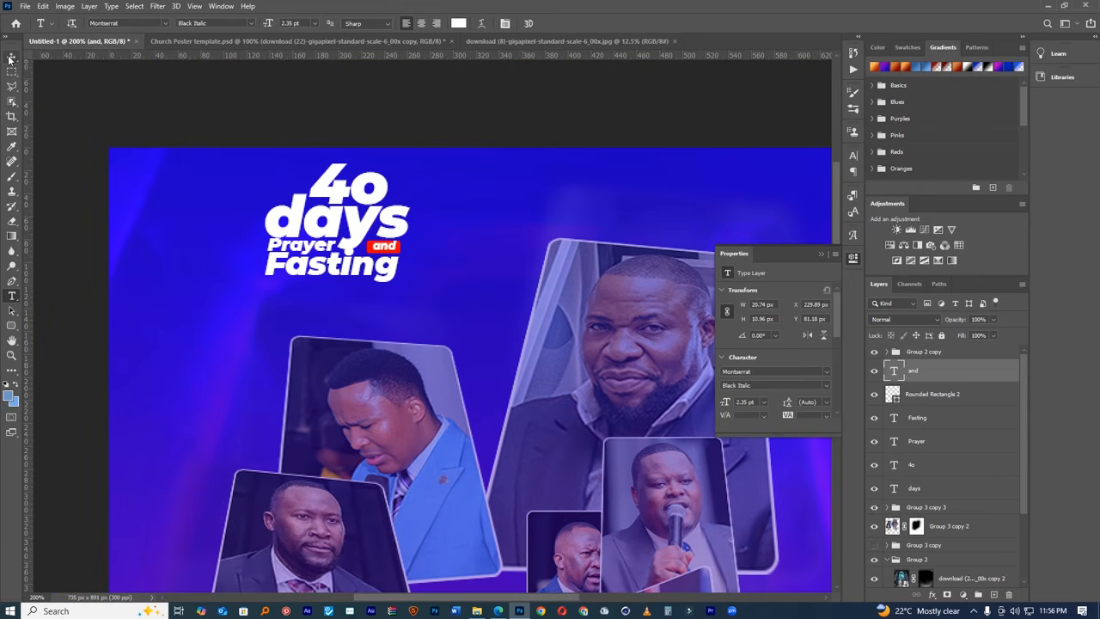
pyautogui.click(12, 56)
pyautogui.click(197, 184)
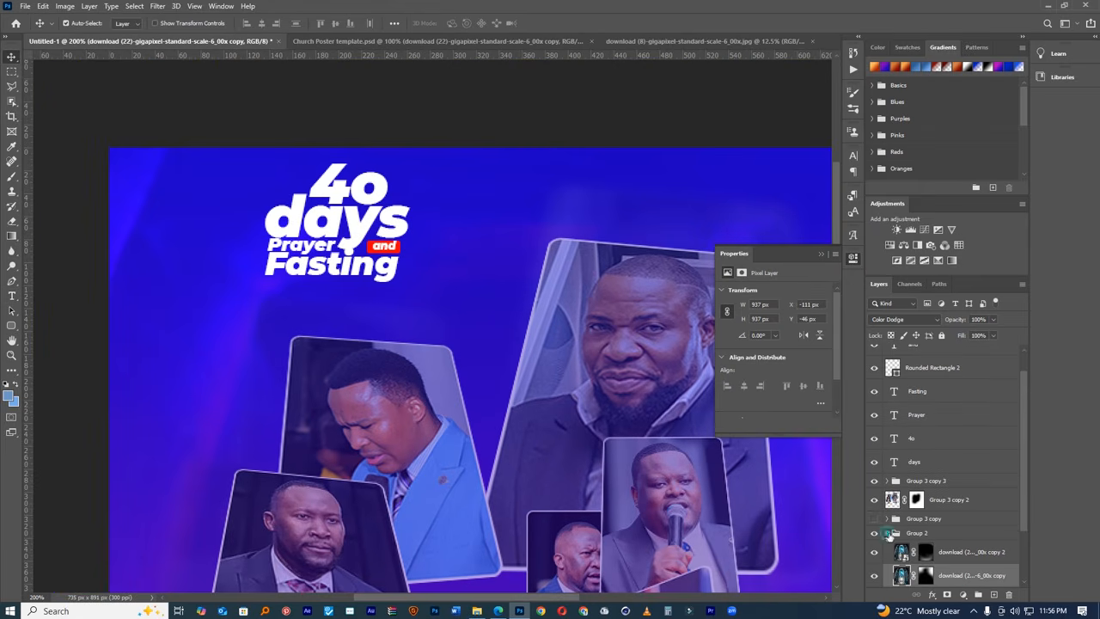
pyautogui.click(887, 532)
pyautogui.click(941, 335)
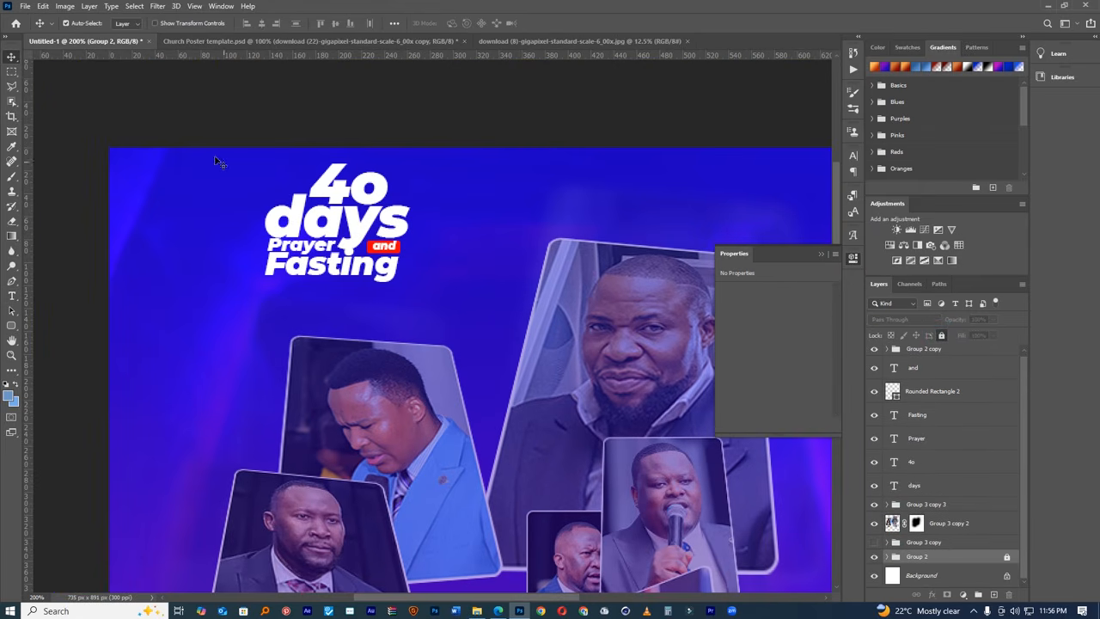
pyautogui.click(215, 156)
# - Combine Group 3 copy 3 and the masked Group 3 copy 2 layer into one group and lock it
pyautogui.moveTo(256, 166); pyautogui.dragTo(395, 268)
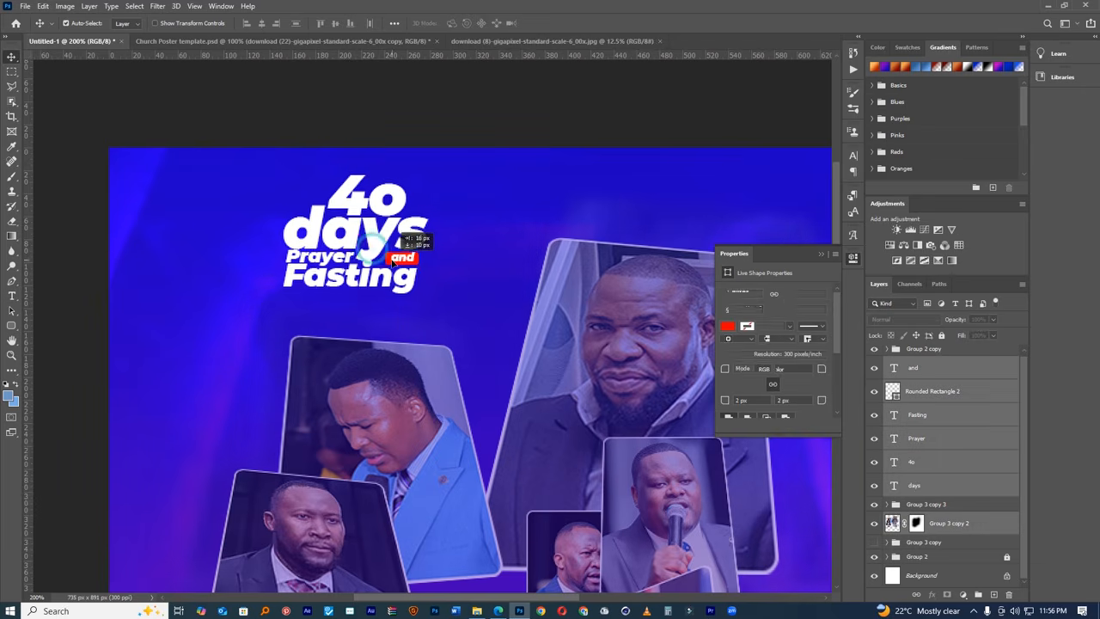
pyautogui.click(946, 507)
pyautogui.click(875, 505)
pyautogui.click(875, 504)
pyautogui.moveTo(957, 525); pyautogui.dragTo(958, 507)
pyautogui.click(941, 335)
# - Select all the title text layers with the red rectangle and reposition them above the photo frames
pyautogui.moveTo(232, 176); pyautogui.dragTo(419, 287)
pyautogui.moveTo(352, 252); pyautogui.dragTo(402, 270)
pyautogui.scroll(-1, 492, 329)
pyautogui.scroll(-3, 492, 329)
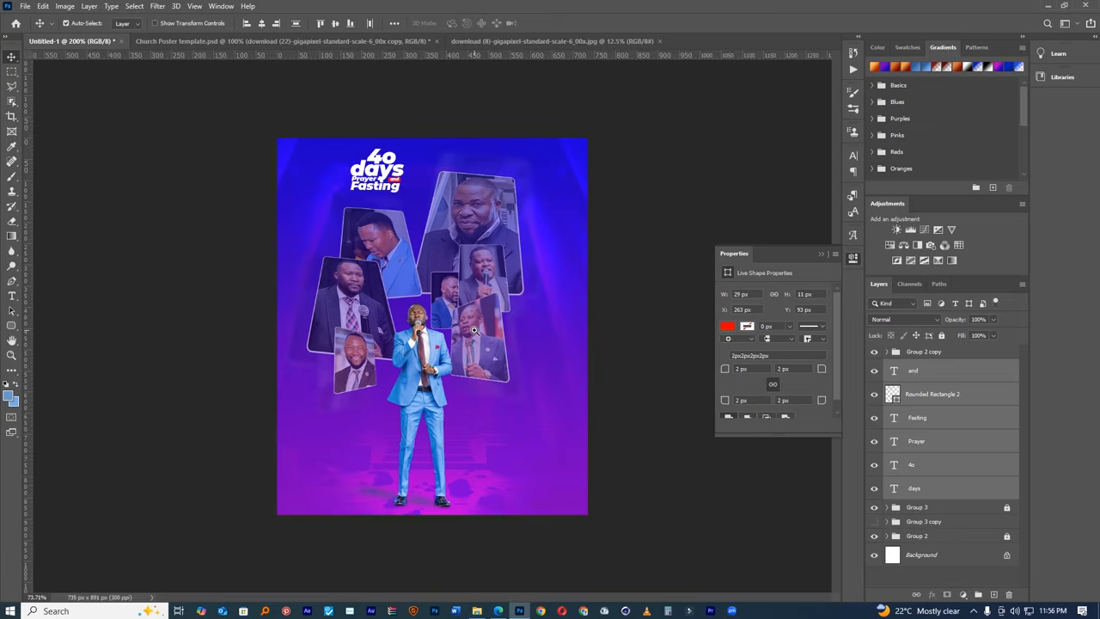
pyautogui.scroll(2, 361, 218)
pyautogui.scroll(-1, 361, 218)
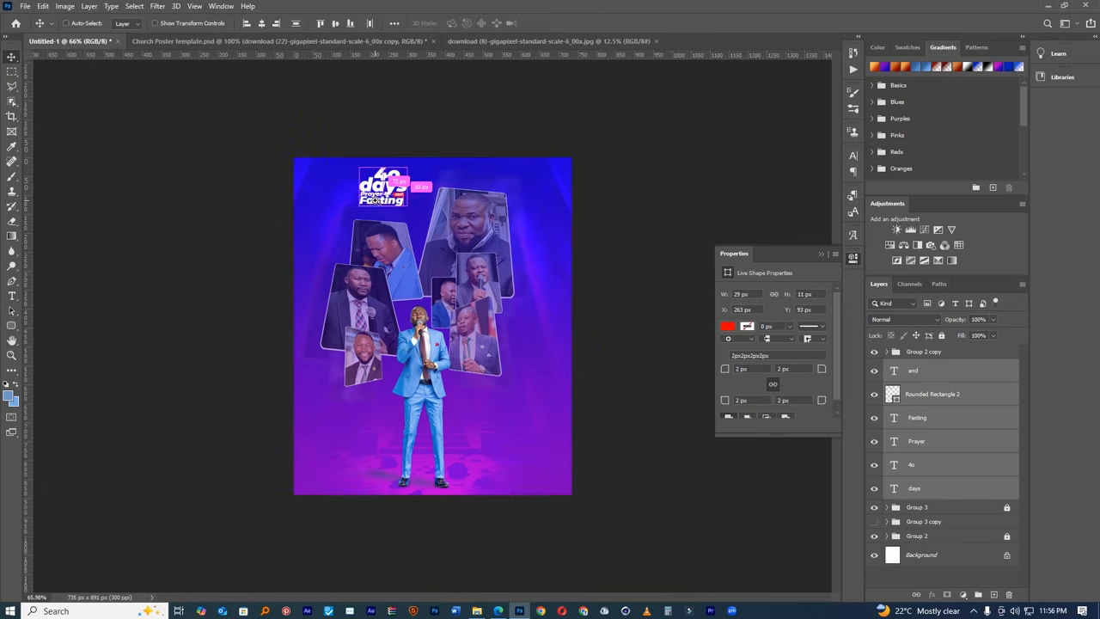
pyautogui.scroll(1, 384, 156)
pyautogui.moveTo(384, 155); pyautogui.dragTo(395, 173)
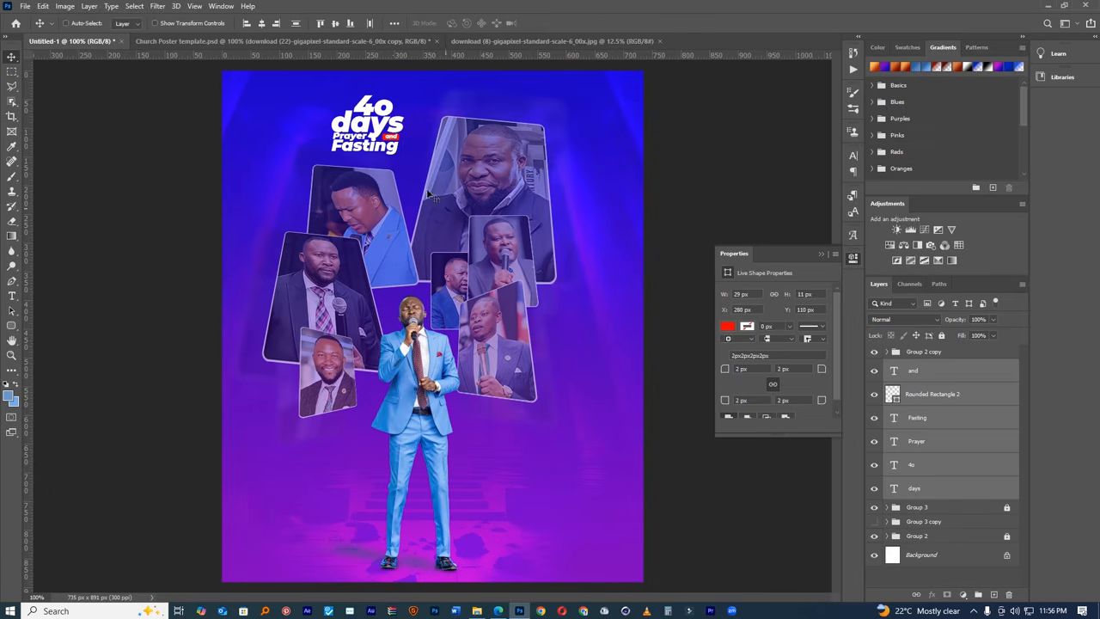
# - Try to skew the title layers vertically by about -10.8° and enlarge them to about 130%
pyautogui.hotkey('ctrl', 't')
pyautogui.rightClick(376, 129)
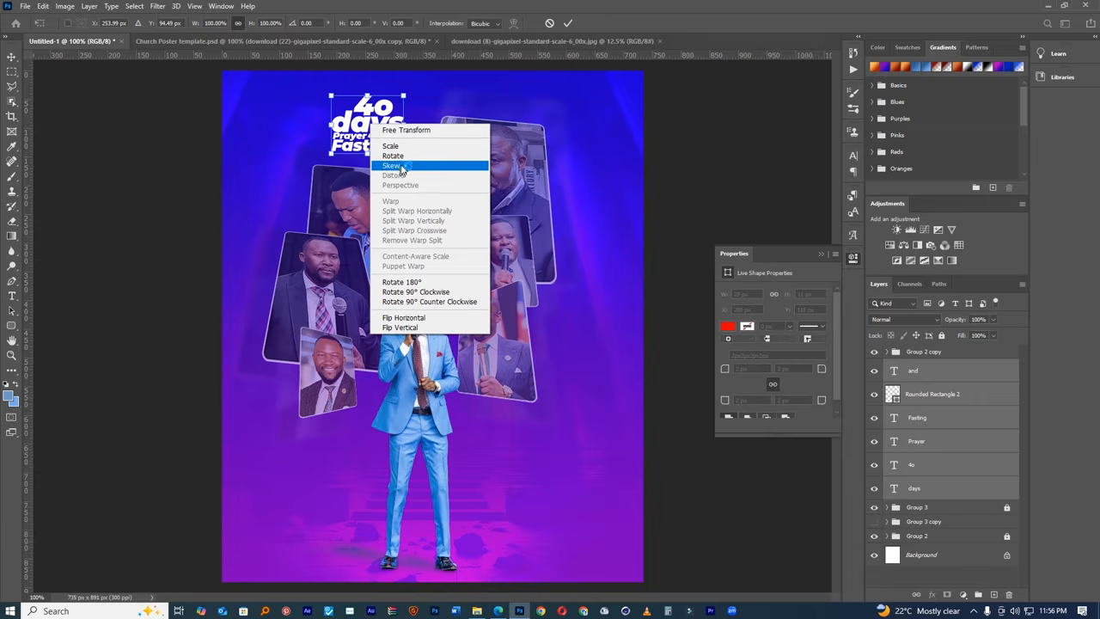
pyautogui.click(399, 165)
pyautogui.moveTo(405, 145); pyautogui.dragTo(409, 132)
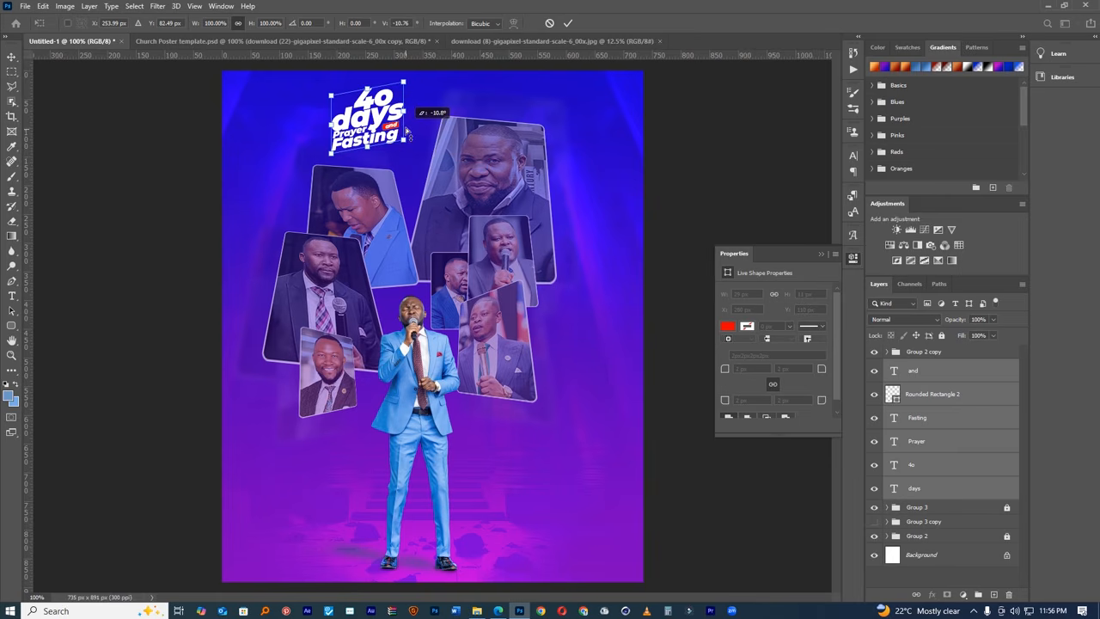
pyautogui.hotkey('ctrl', 'z')
pyautogui.moveTo(406, 84); pyautogui.dragTo(449, 59)
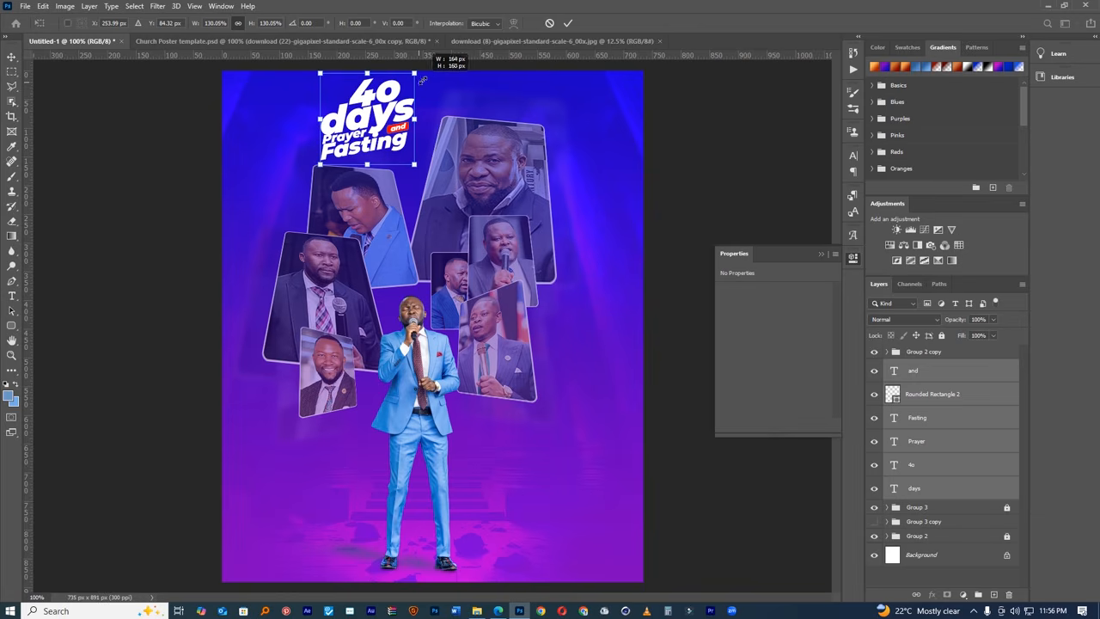
pyautogui.click(548, 23)
# - Undo the title's skew and its latest move
pyautogui.press('ctrl')
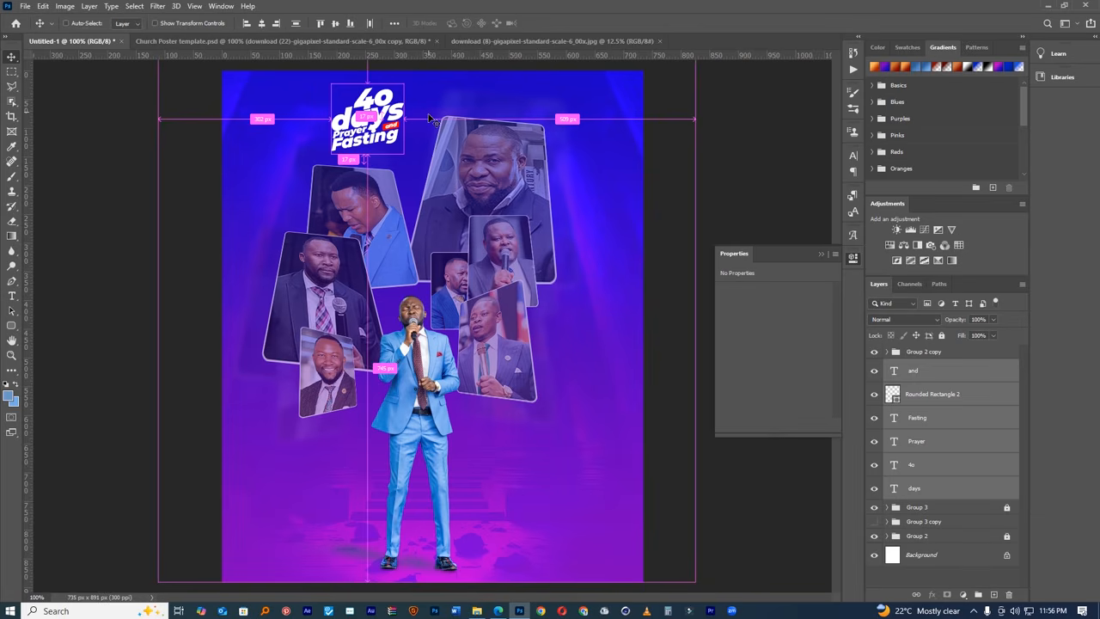
pyautogui.hotkey('ctrl', 'space')
pyautogui.hotkey('ctrl', 'z')
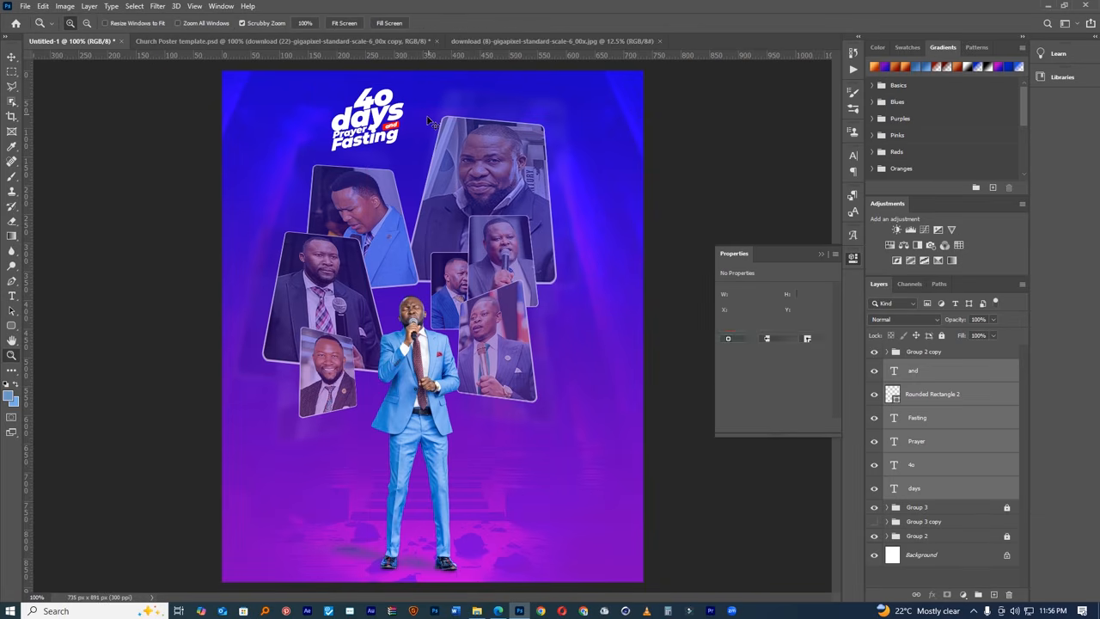
pyautogui.hotkey('ctrl', 'z')
pyautogui.hotkey('ctrl', 'z')
pyautogui.hotkey('ctrl', 'z')
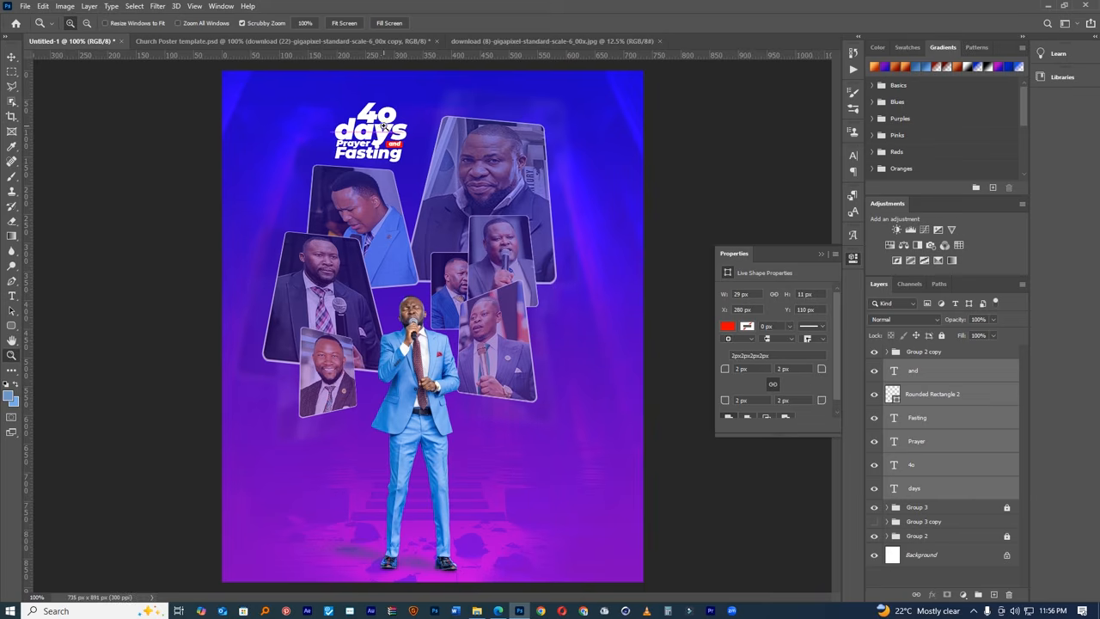
# - Group the selected title text layers and the red rectangle together
pyautogui.click(12, 57)
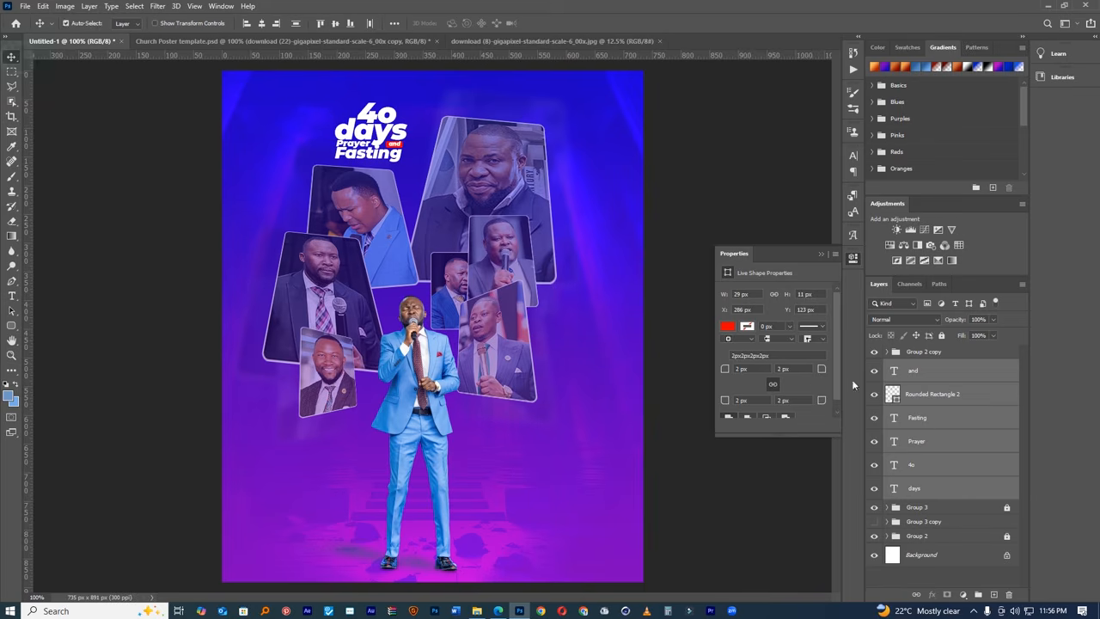
pyautogui.hotkey('ctrl', 'g')
# - Duplicate the title group beside the speaker's legs and delete that copy
pyautogui.hotkey('ctrl', 'j')
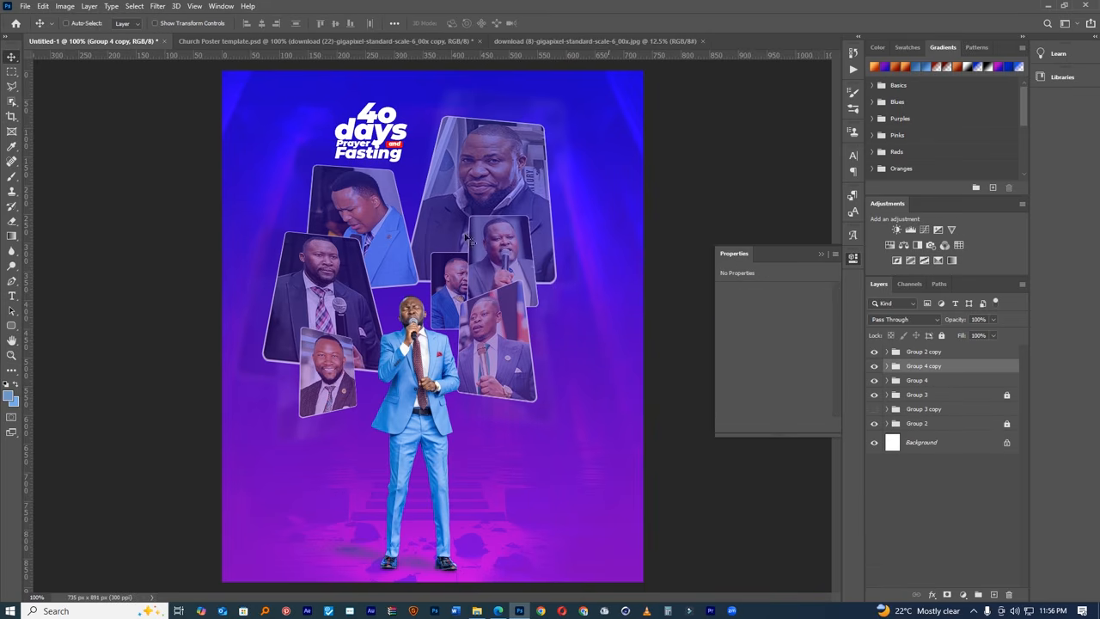
pyautogui.moveTo(390, 181); pyautogui.dragTo(503, 460)
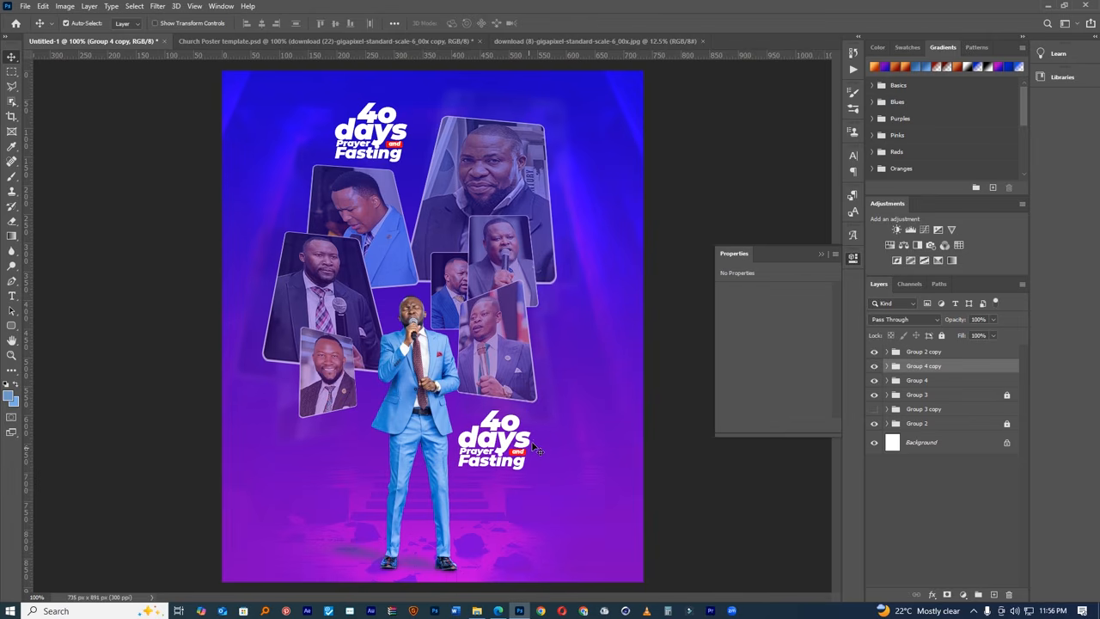
pyautogui.press('Delete')
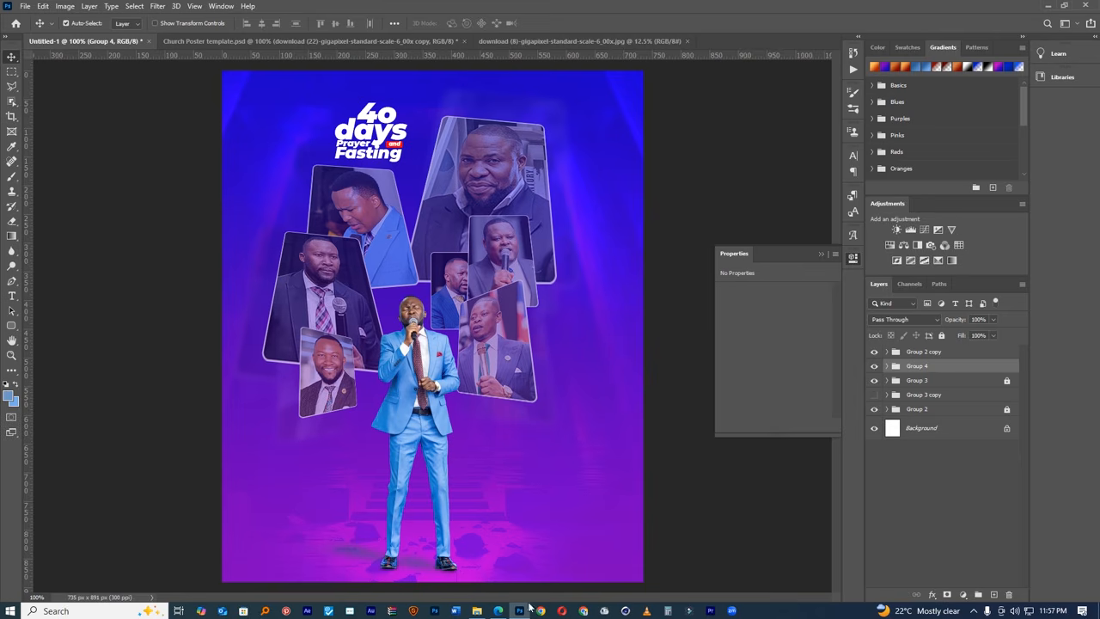
# - Switch to the Opera browser, close the Pinterest tab and search Google for "prayer and fasting scriptures"
pyautogui.click(563, 610)
pyautogui.click(563, 610)
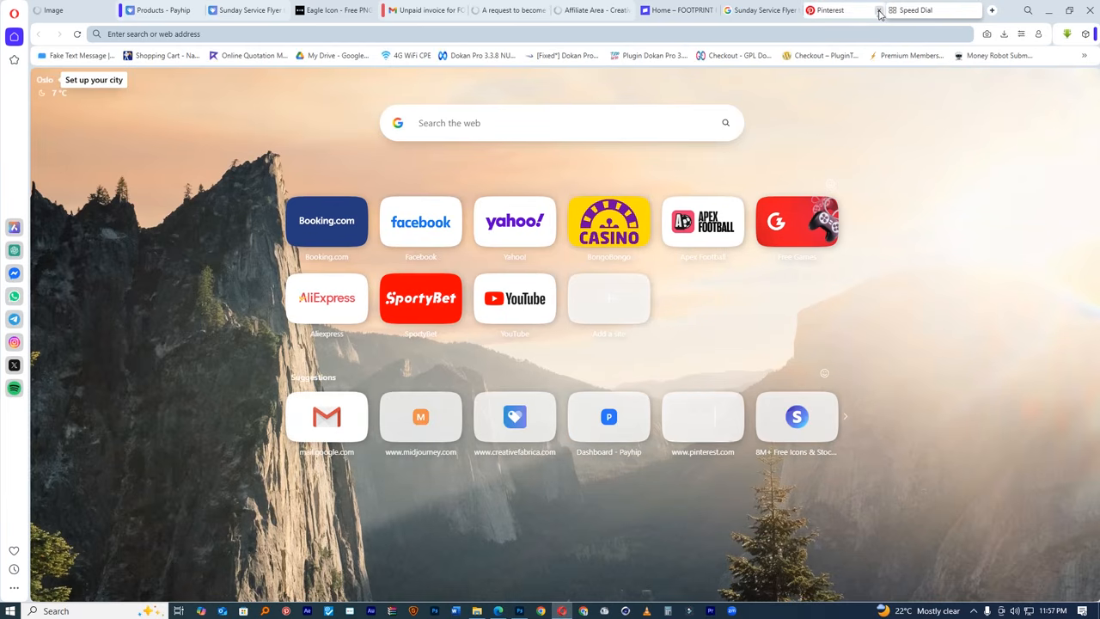
pyautogui.middleClick(835, 15)
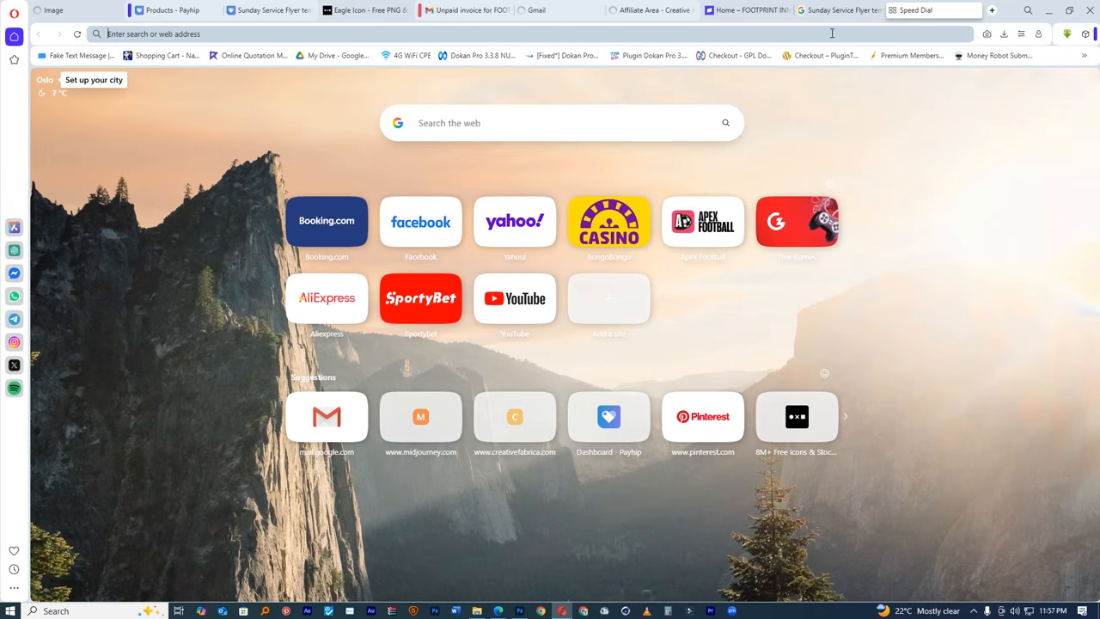
pyautogui.write('prayer and fasting scriptur')
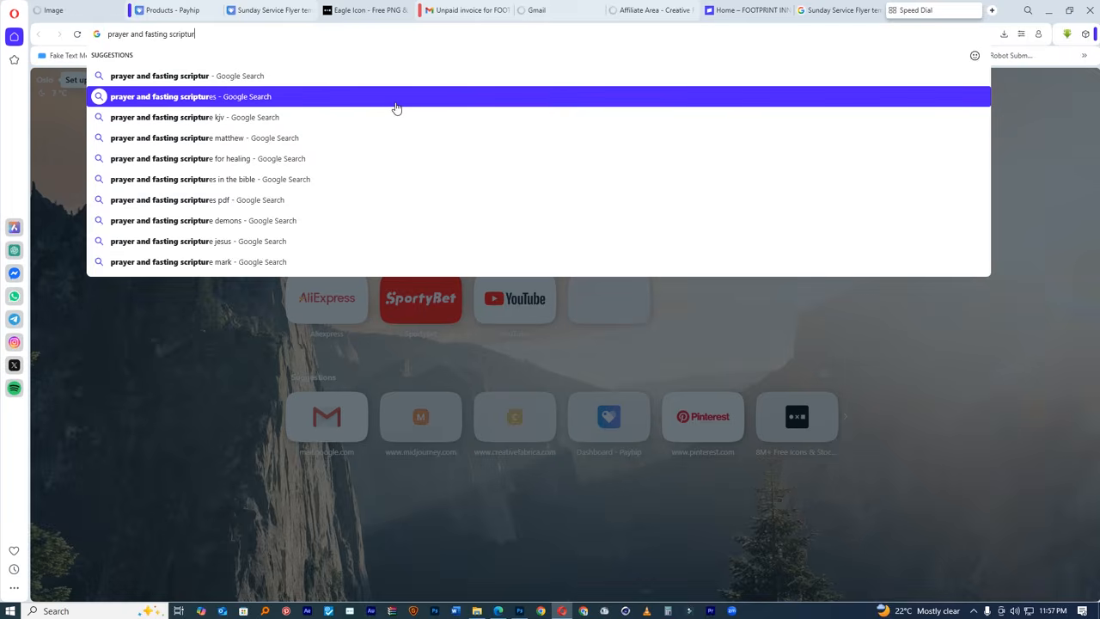
pyautogui.click(396, 107)
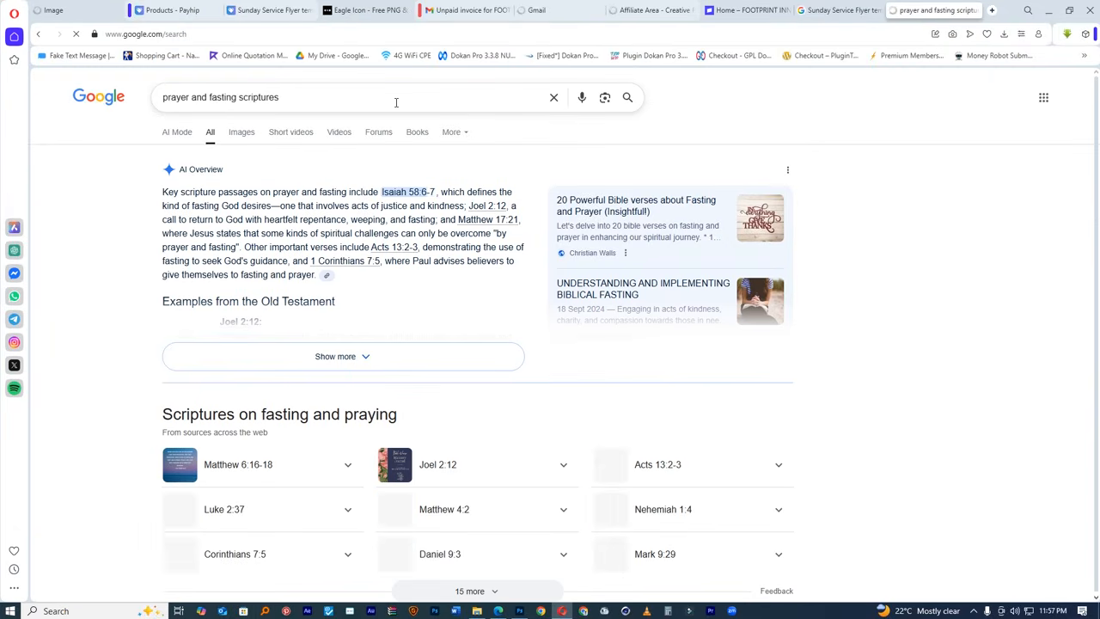
# - Look through the search results and expand the Matthew 6:16-18 entry under the fasting and praying scriptures
pyautogui.scroll(-9, 343, 359)
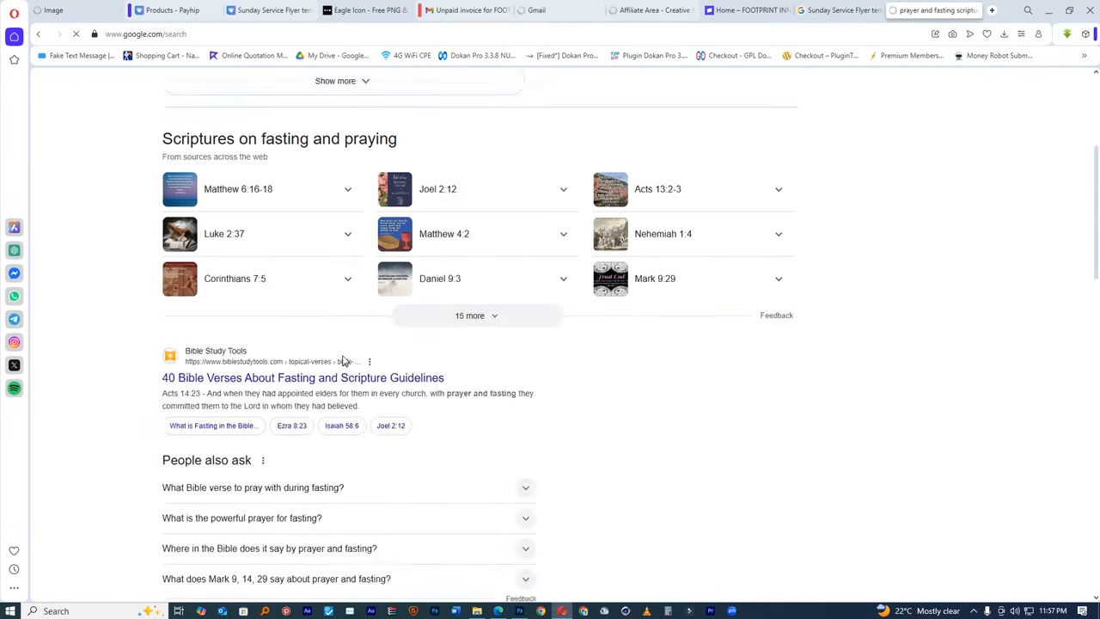
pyautogui.scroll(-3, 343, 358)
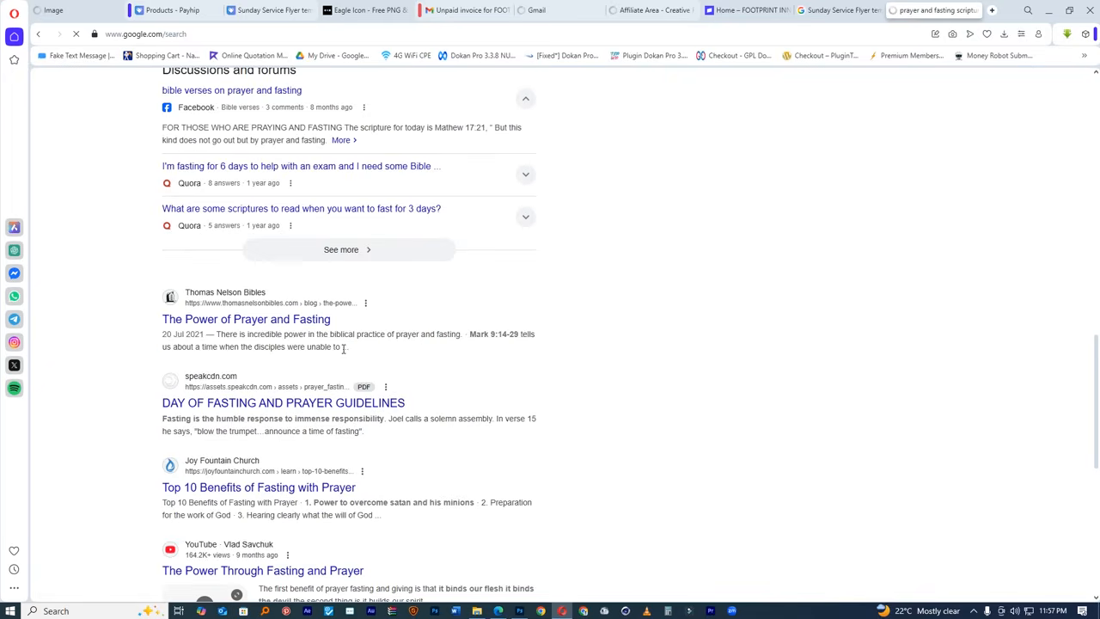
pyautogui.scroll(9, 343, 352)
pyautogui.scroll(2, 343, 354)
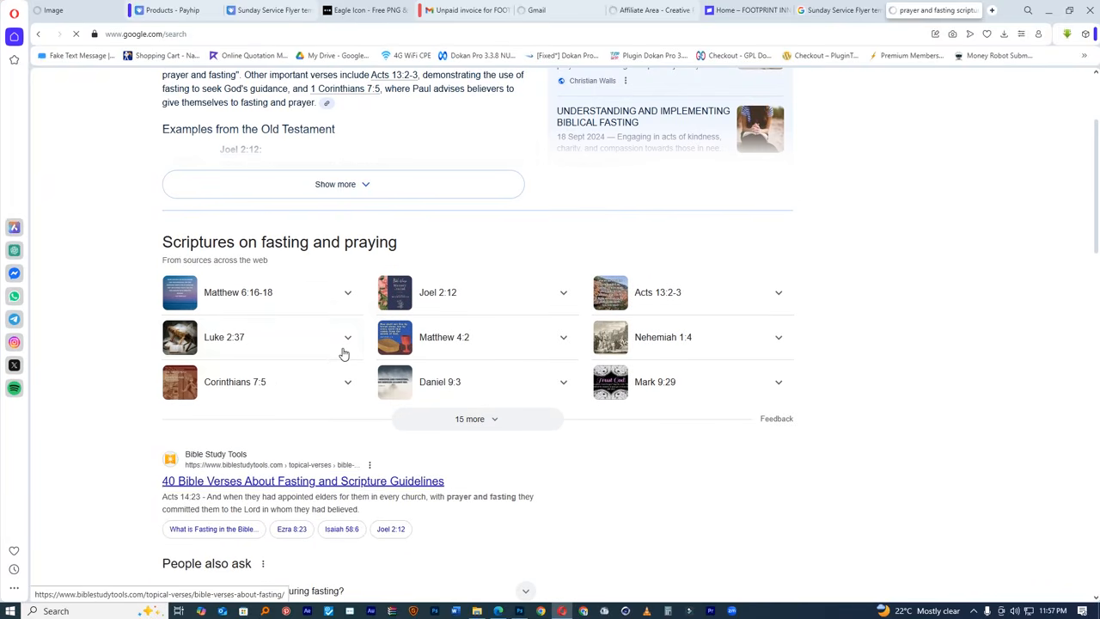
pyautogui.click(242, 293)
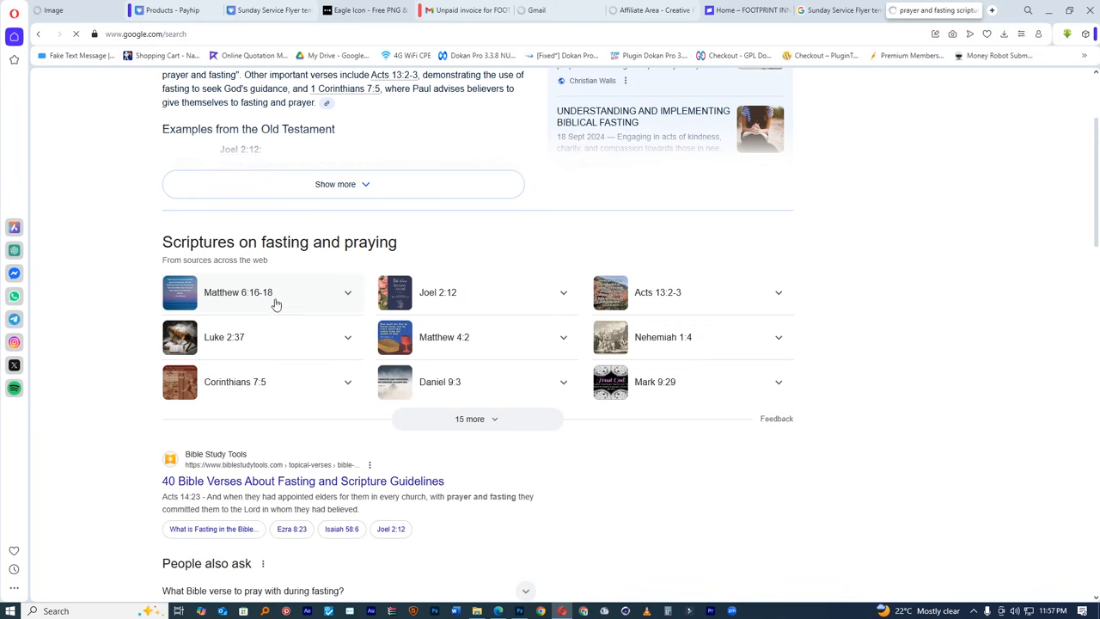
# - Close the unneeded browser tabs, including Gmail and the Sunday Service Flyer searches, keeping the scripture search open
pyautogui.click(696, 11)
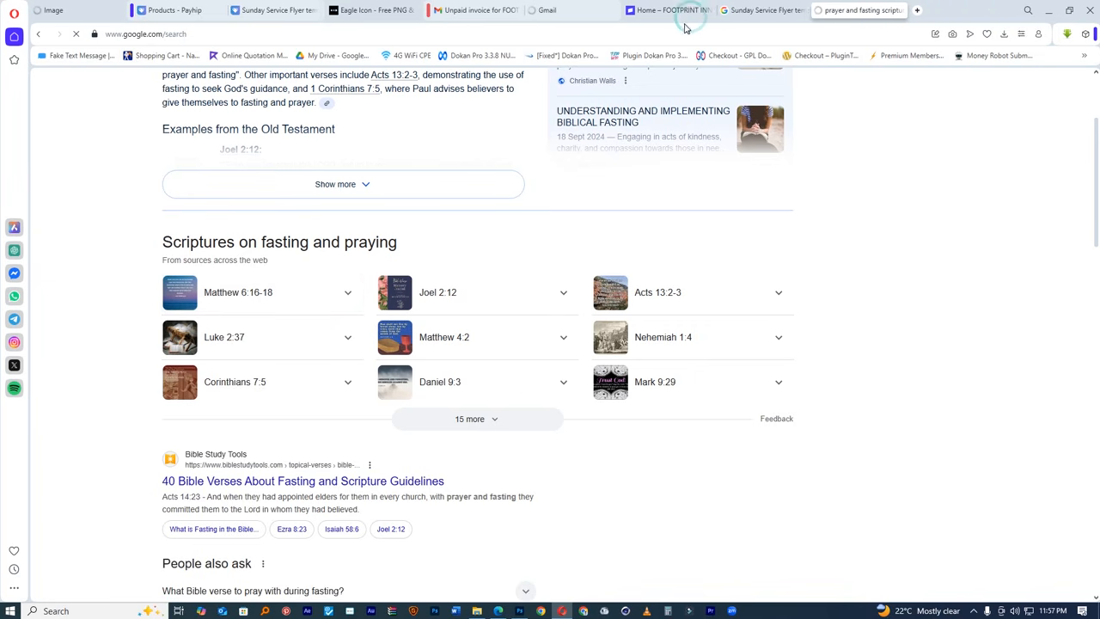
pyautogui.click(727, 10)
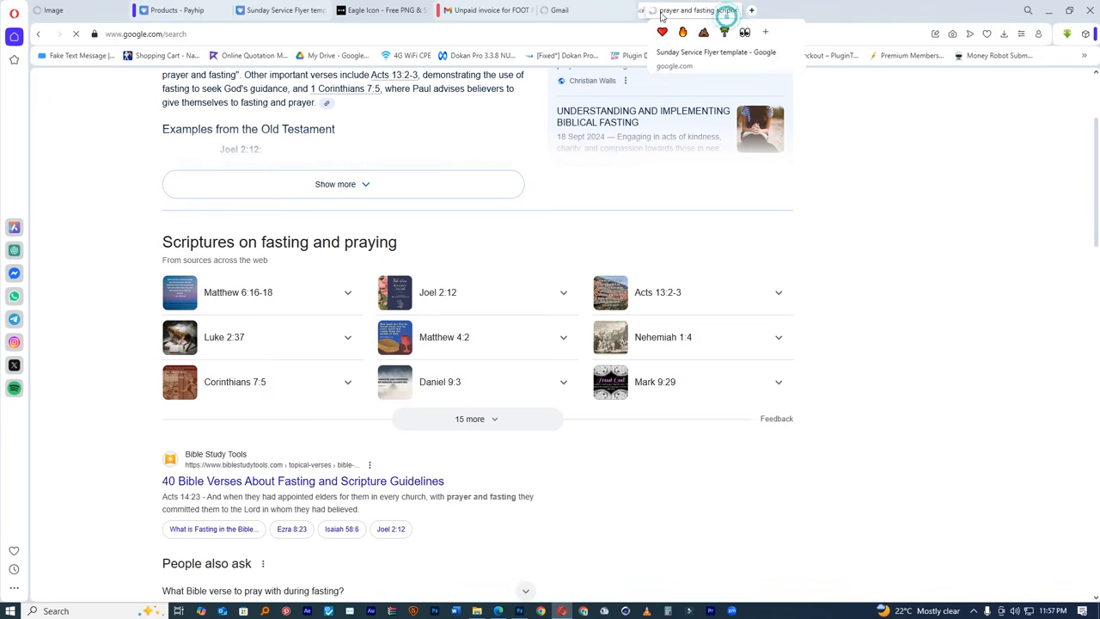
pyautogui.click(727, 10)
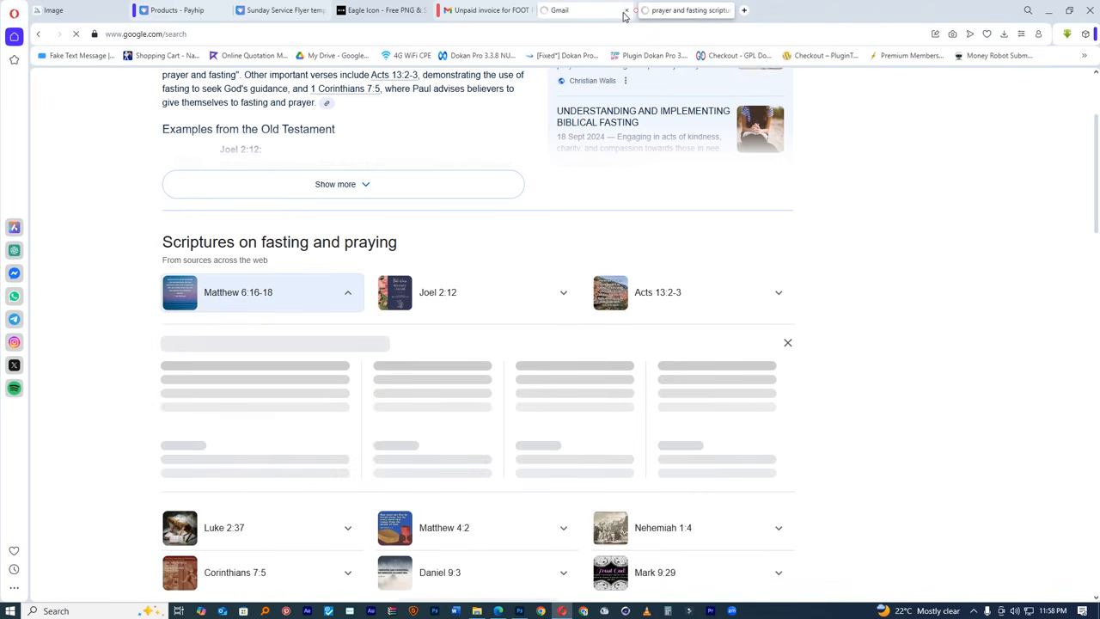
pyautogui.click(626, 10)
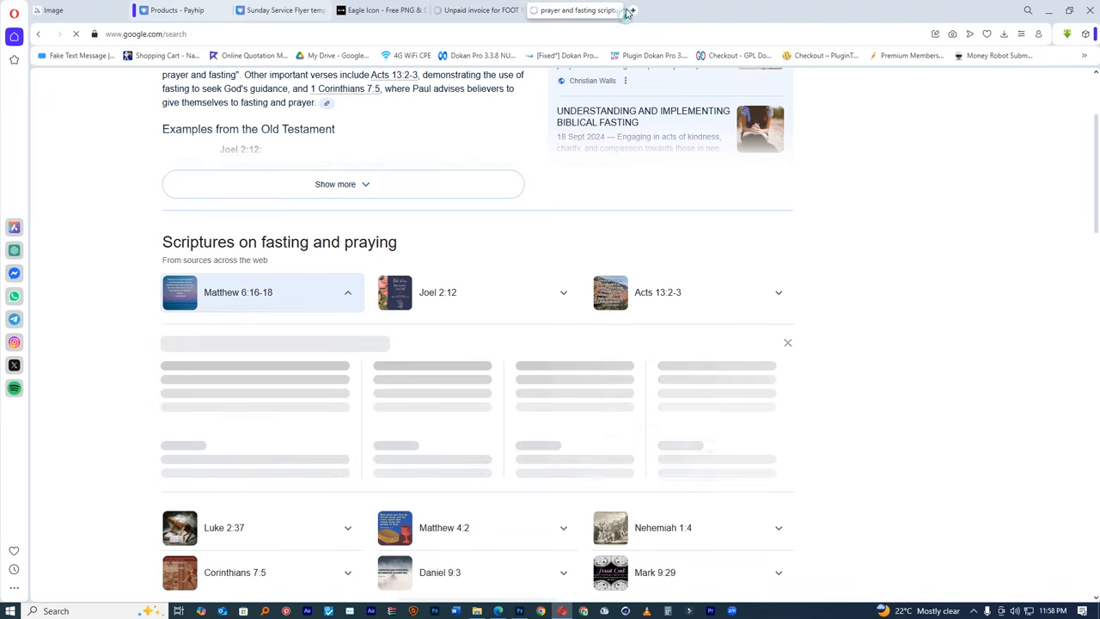
pyautogui.click(519, 10)
pyautogui.click(424, 12)
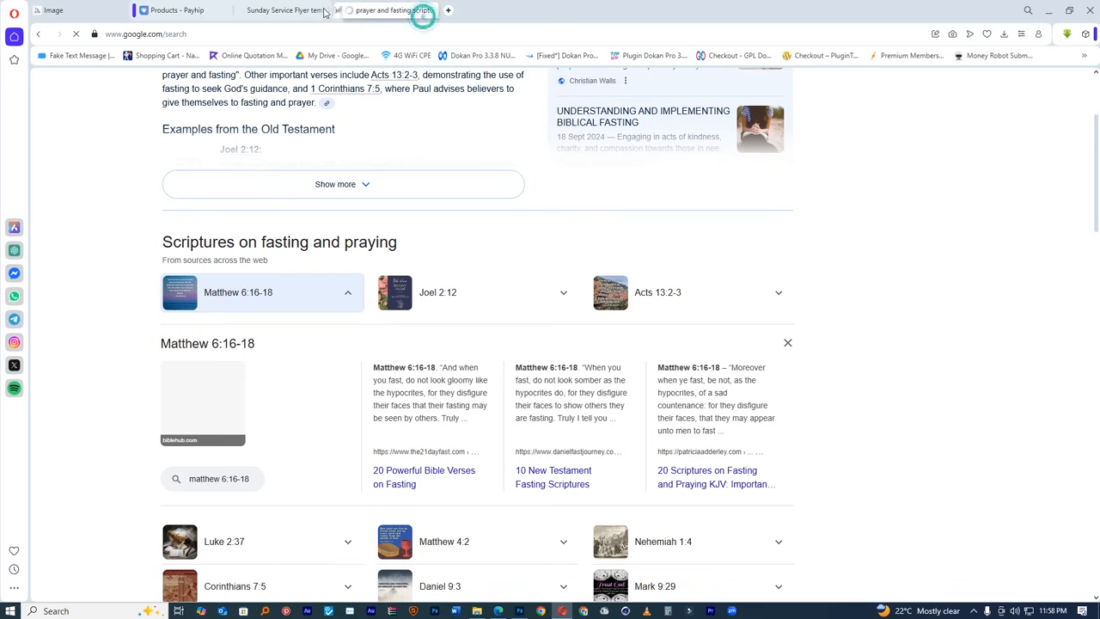
pyautogui.click(328, 11)
pyautogui.click(218, 12)
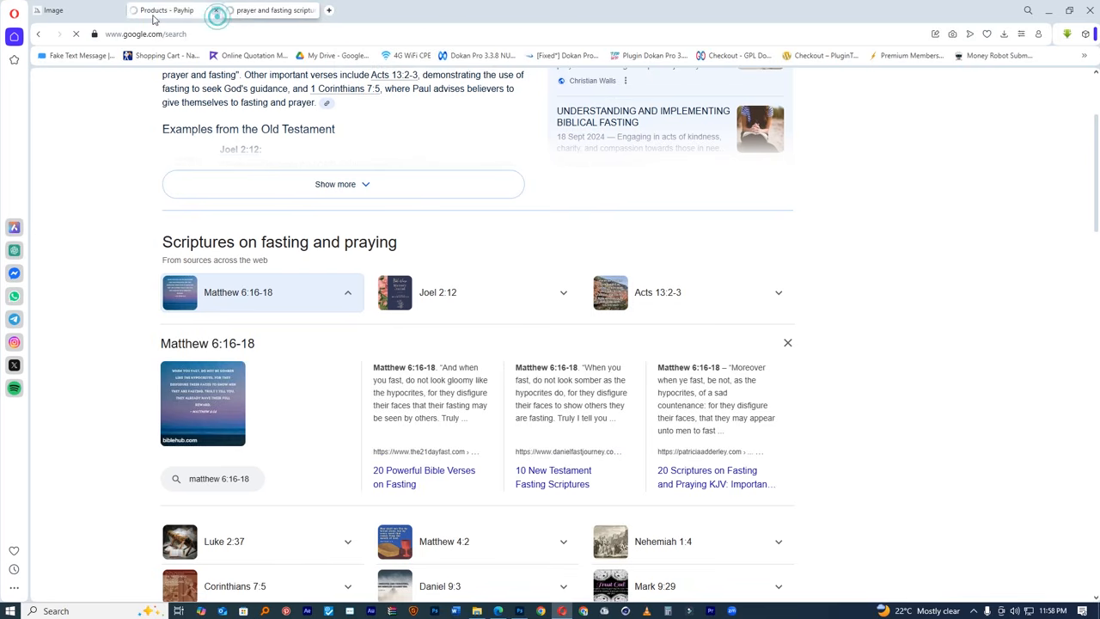
# - Copy the first Matthew 6:16-18 excerpt, from the verse reference through "Truly", and switch back to Photoshop
pyautogui.scroll(2, 559, 262)
pyautogui.scroll(-2, 569, 274)
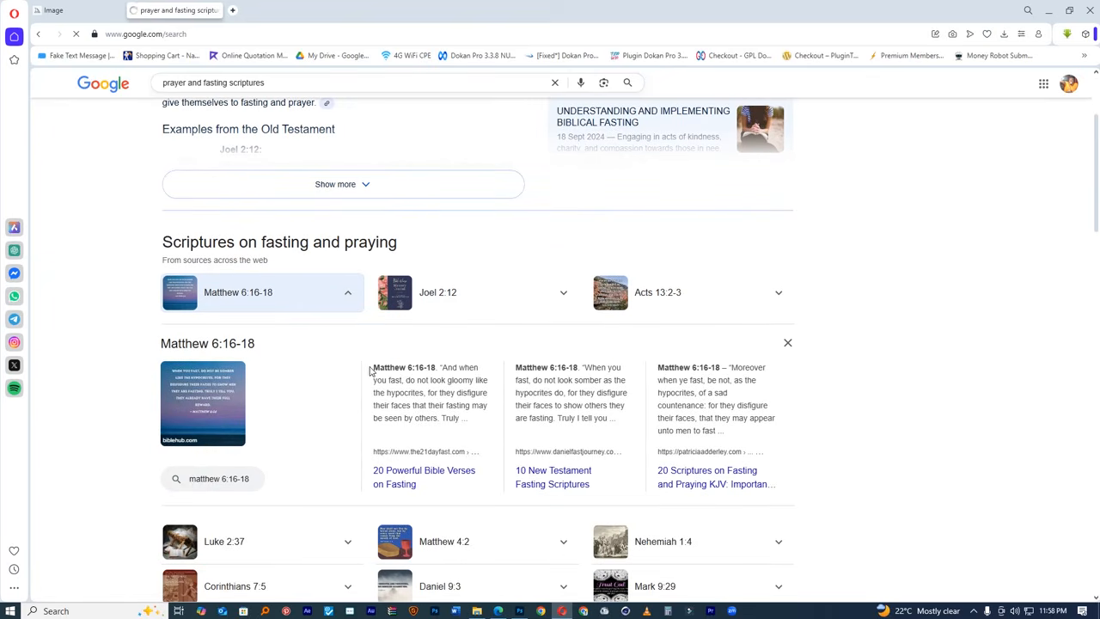
pyautogui.moveTo(371, 368); pyautogui.dragTo(451, 418)
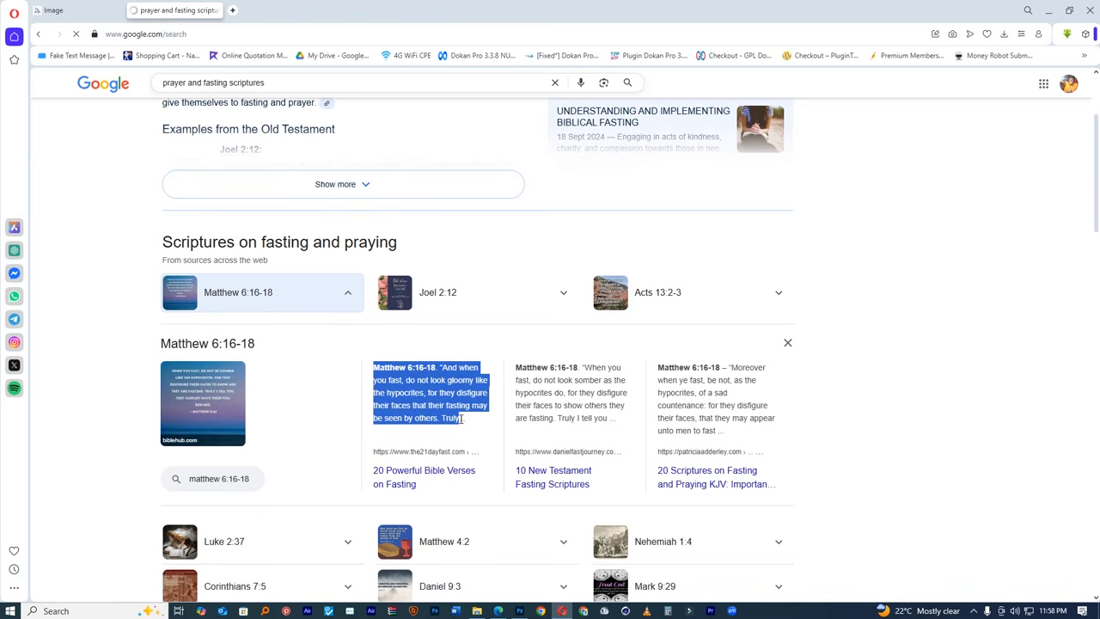
pyautogui.click(429, 344)
pyautogui.click(519, 610)
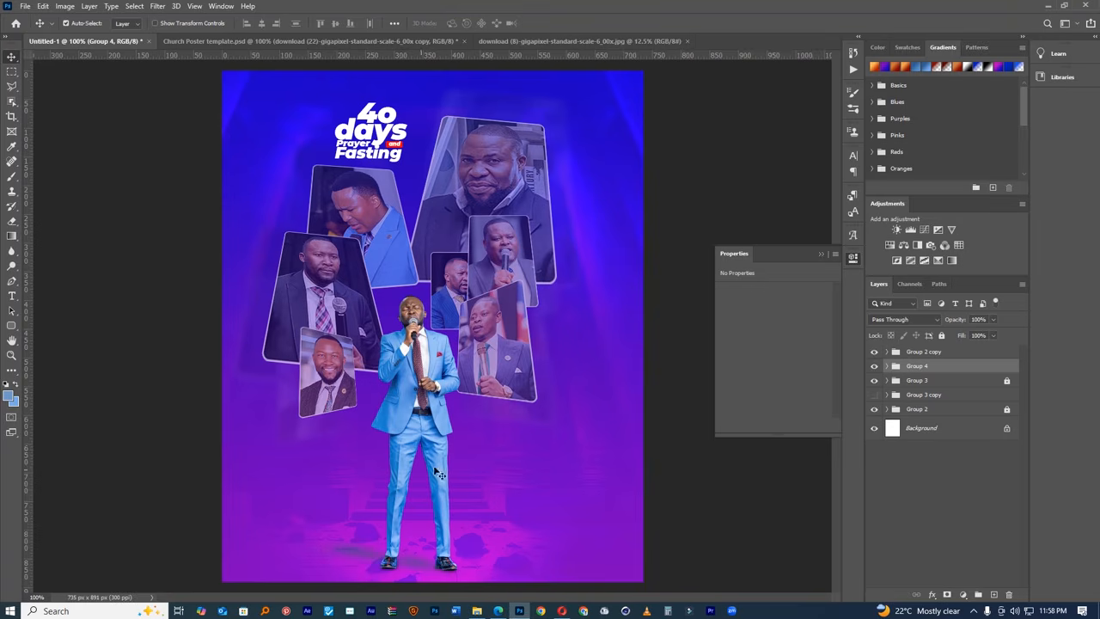
# - Add a paragraph text box about 167 × 87 px beside the speaker's legs containing the copied Matthew 6:16-18 passage
pyautogui.press('t')
pyautogui.moveTo(479, 444); pyautogui.dragTo(574, 489)
pyautogui.write('Matthew 6:16-18.')
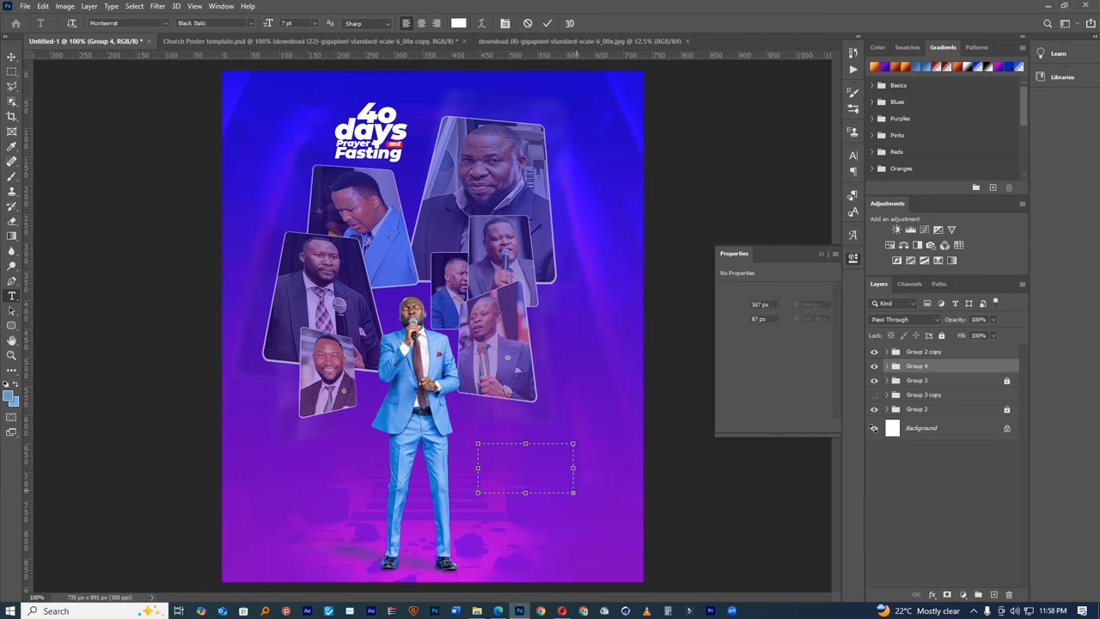
# - Select the whole scripture passage and reset its character formatting to the defaults
pyautogui.click(892, 368)
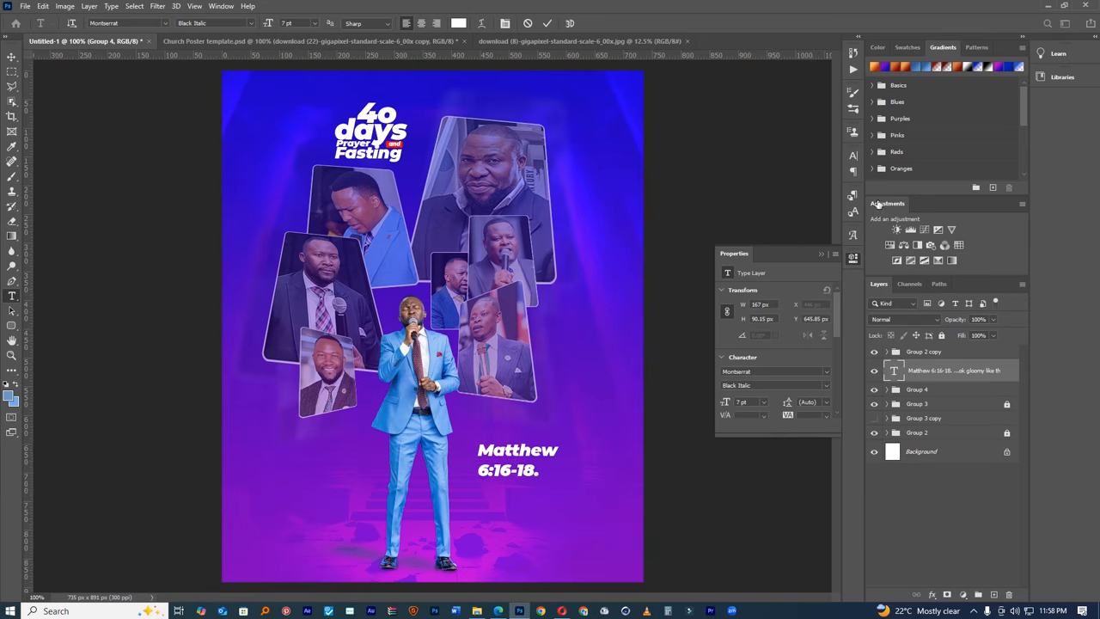
pyautogui.click(851, 154)
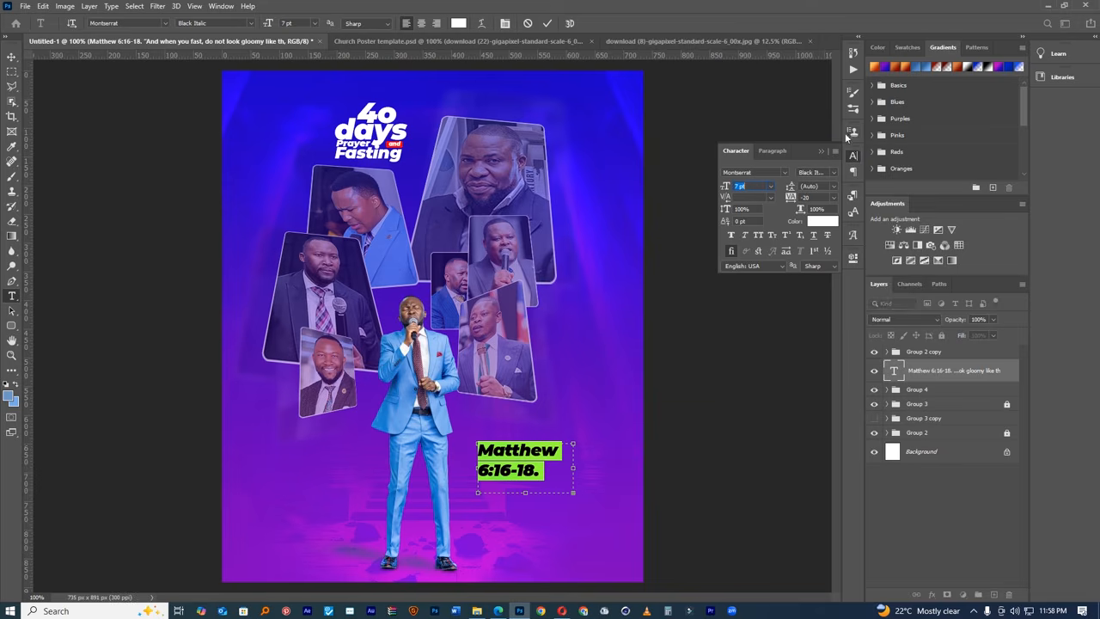
pyautogui.click(835, 151)
pyautogui.click(889, 359)
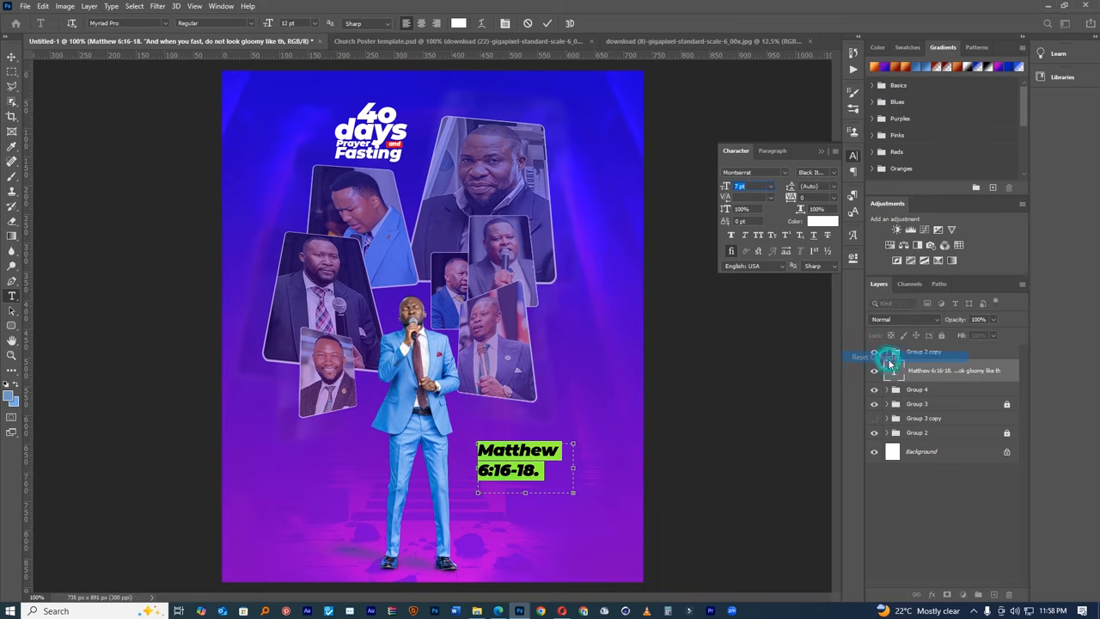
# - Format the scripture passage in Montserrat Regular at 3 pt and lengthen its text box to fit the text through "Truly"
pyautogui.moveTo(724, 187); pyautogui.dragTo(729, 189)
pyautogui.click(784, 172)
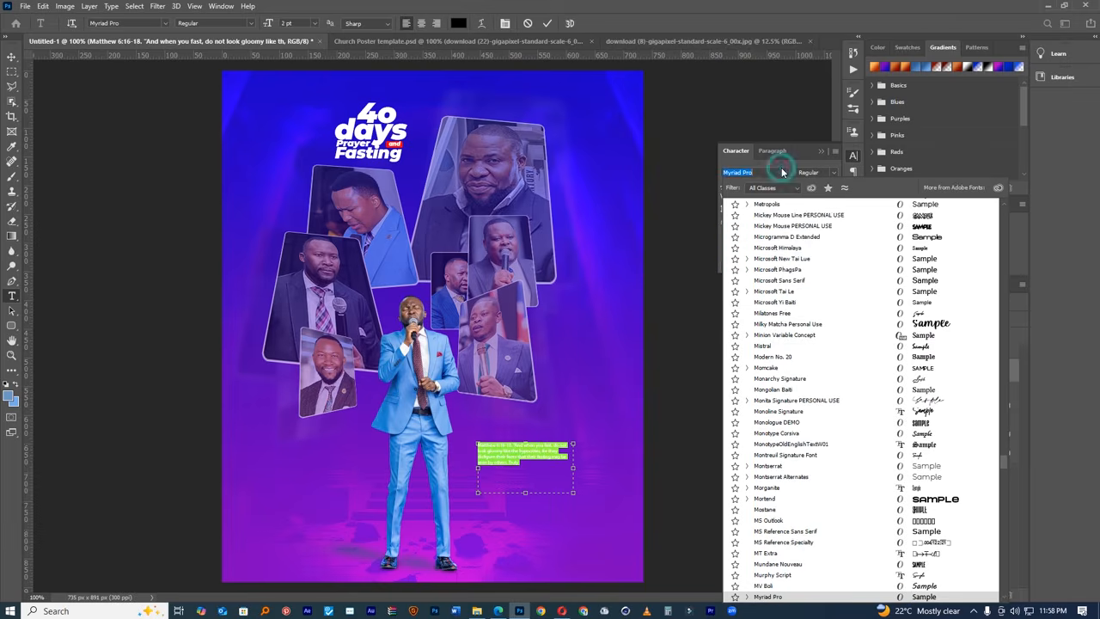
pyautogui.moveTo(1001, 393); pyautogui.dragTo(1001, 203)
pyautogui.click(943, 208)
pyautogui.moveTo(723, 187); pyautogui.dragTo(726, 187)
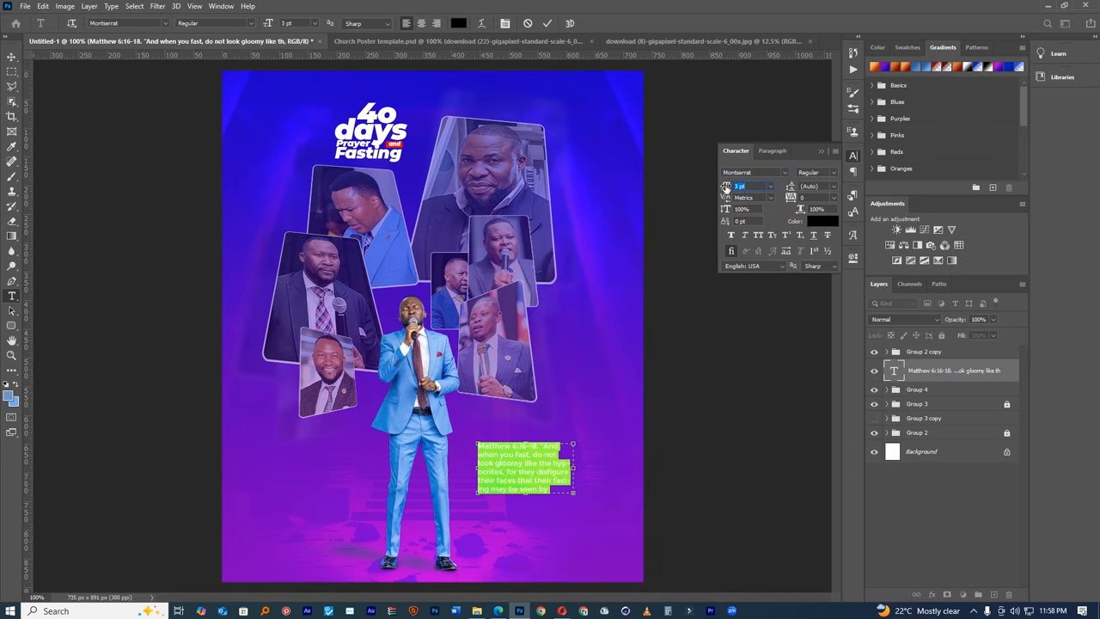
pyautogui.moveTo(525, 492)
pyautogui.mouseDown()
pyautogui.moveTo(523, 527)
pyautogui.moveTo(524, 501)
pyautogui.mouseUp()
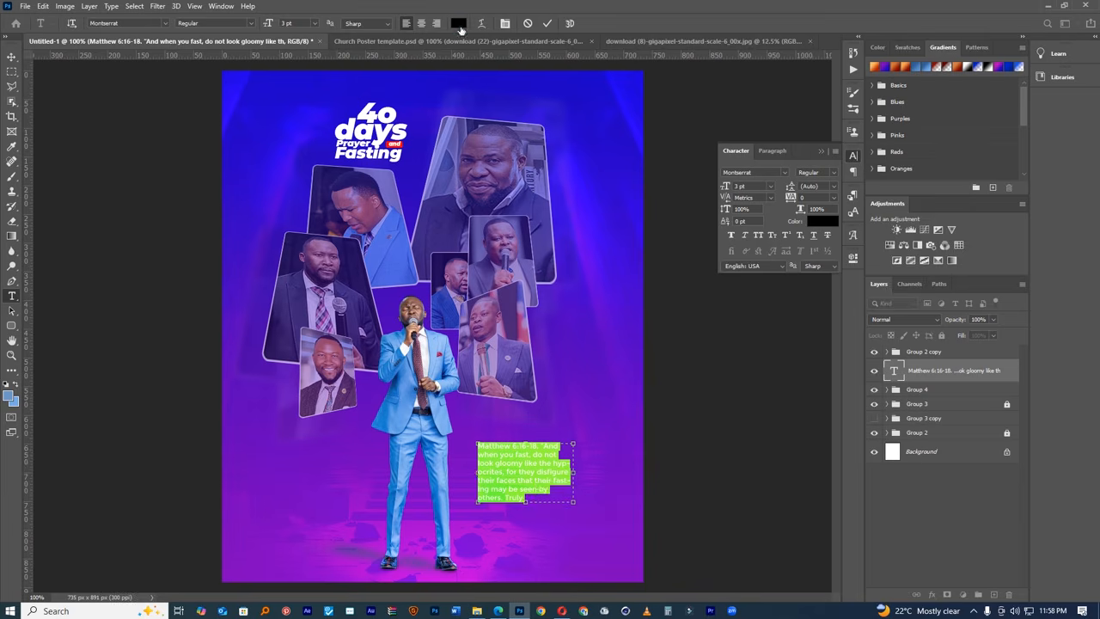
# - Colour the scripture passage white by sampling the flyer title and commit the text
pyautogui.click(458, 23)
pyautogui.click(367, 112)
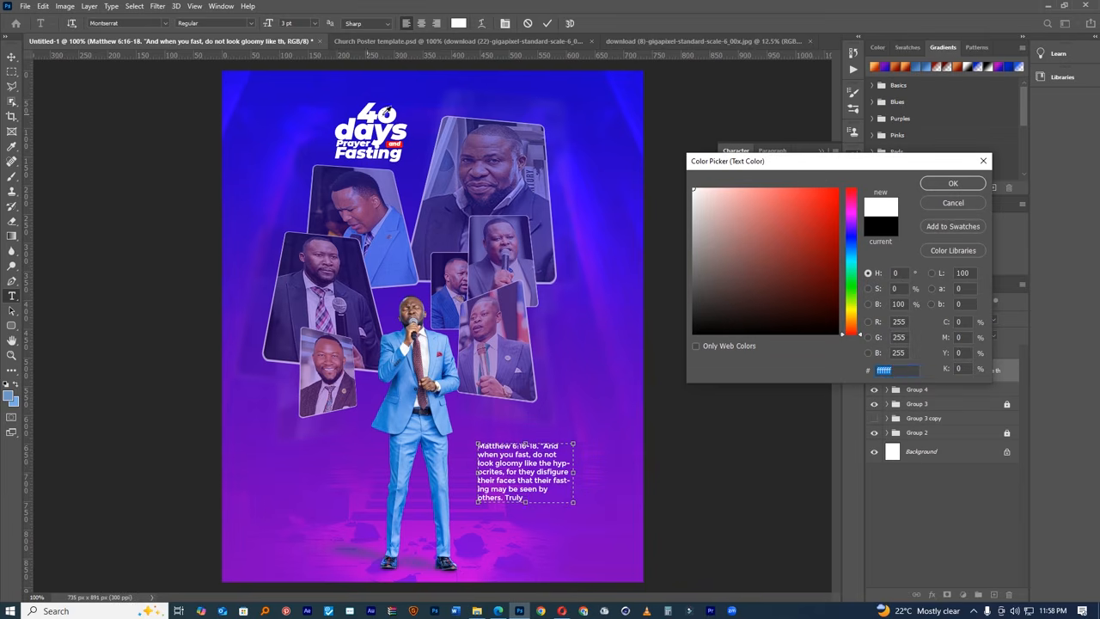
pyautogui.click(952, 184)
pyautogui.click(547, 24)
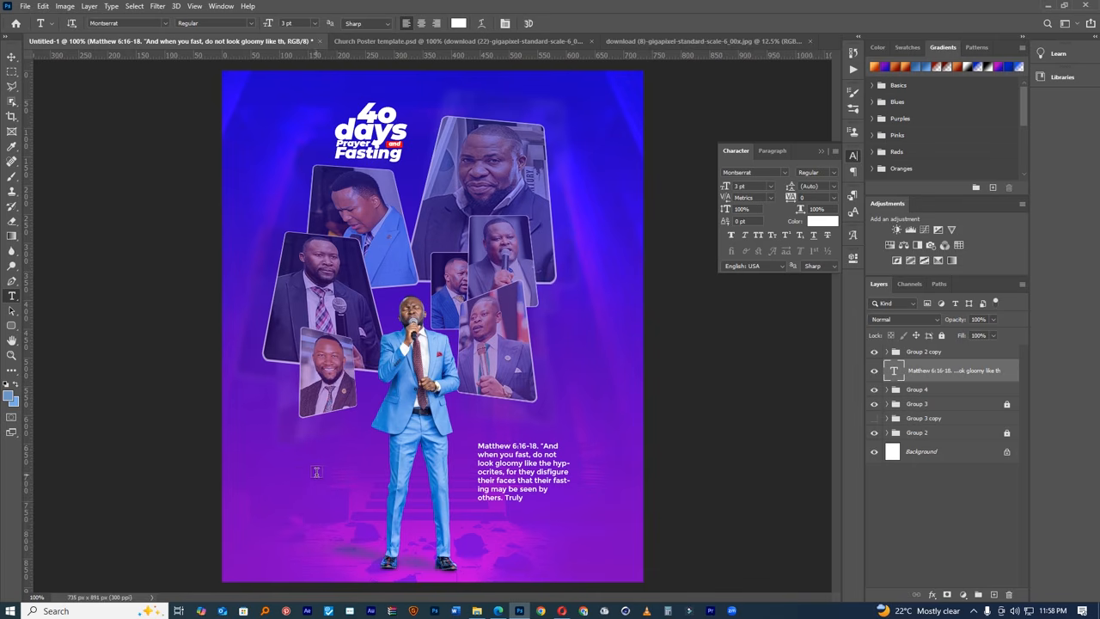
# - Add the date line "27OCT-29NOV" on the other side of the speaker's legs in Montserrat Bold at 5 pt
pyautogui.click(287, 468)
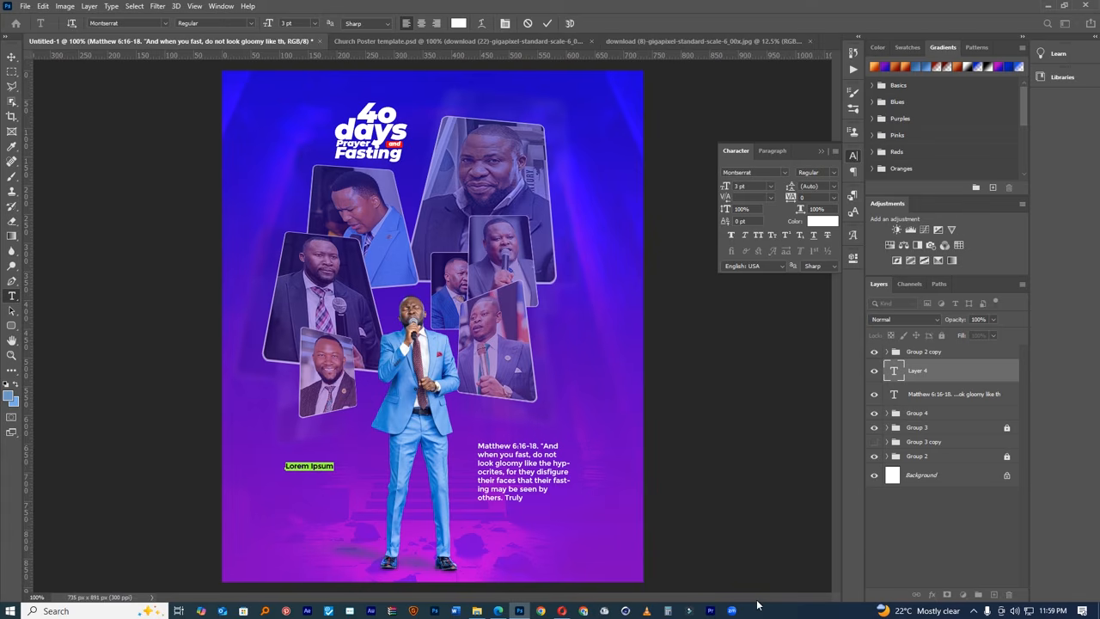
pyautogui.write('27')
pyautogui.write('VOCT')
pyautogui.hotkey('ctrl', 'a')
pyautogui.moveTo(725, 189); pyautogui.dragTo(726, 196)
pyautogui.click(834, 173)
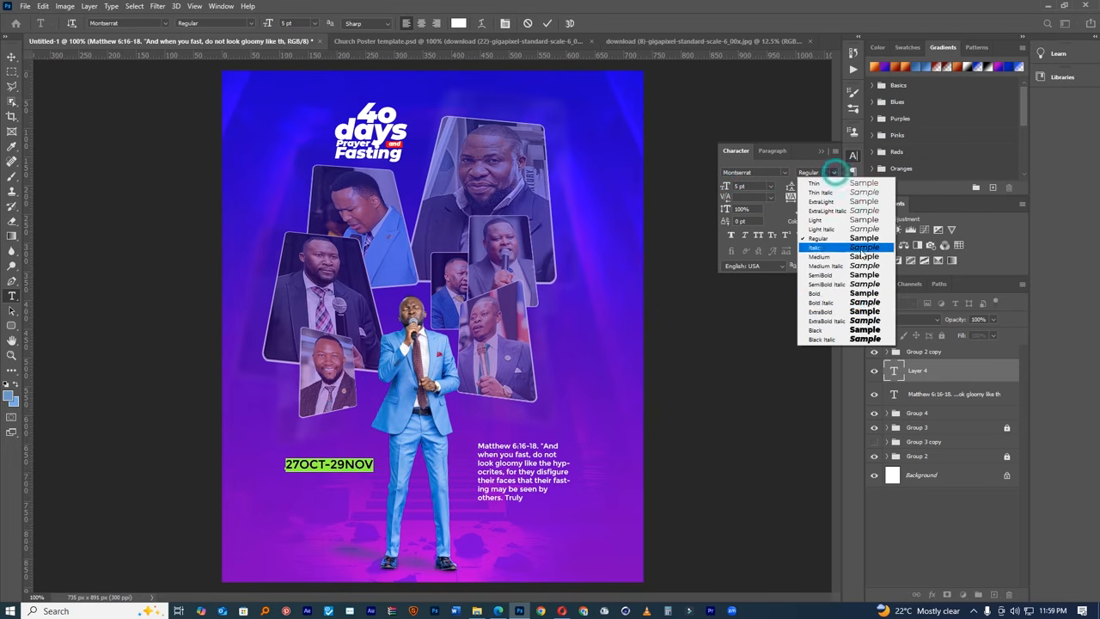
pyautogui.click(865, 294)
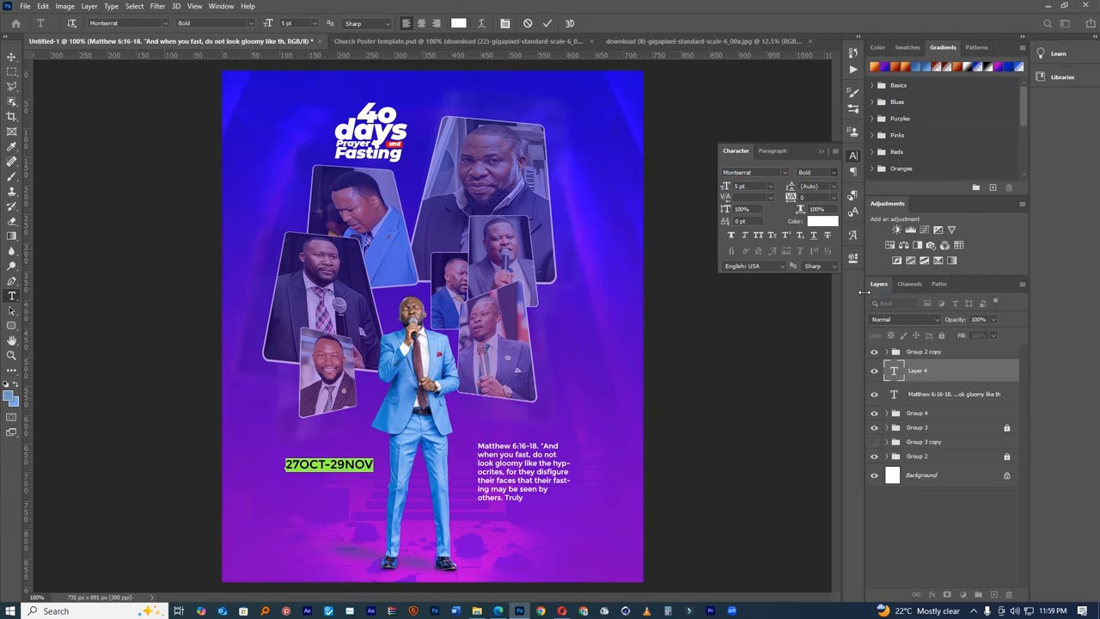
pyautogui.click(549, 23)
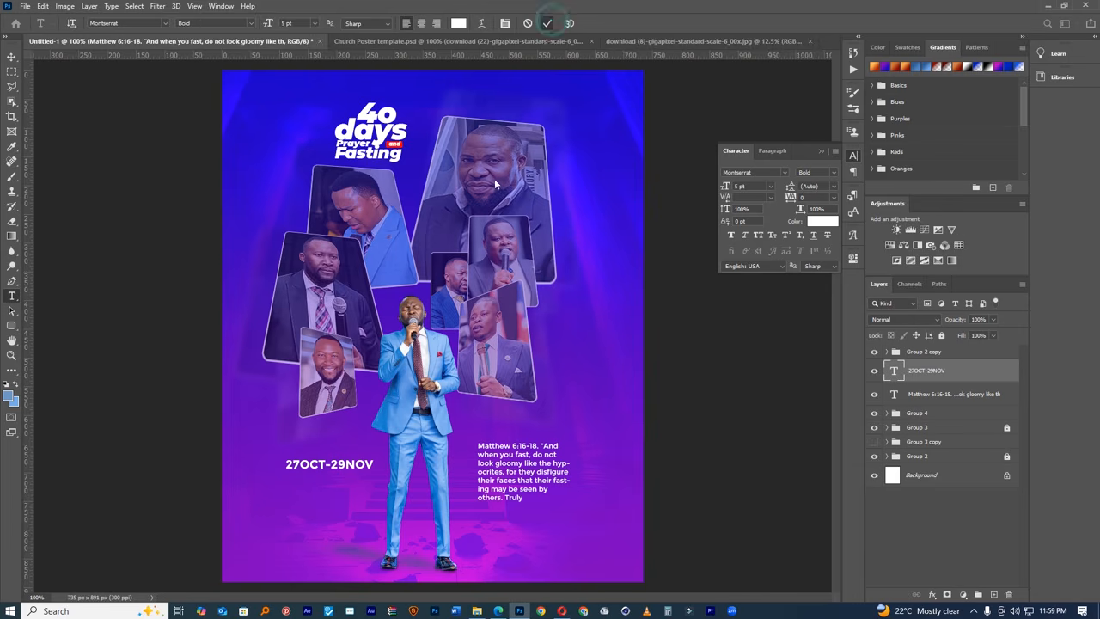
# - Add the text "BREAKING" below the date line, aligned with its left edge
pyautogui.click(303, 489)
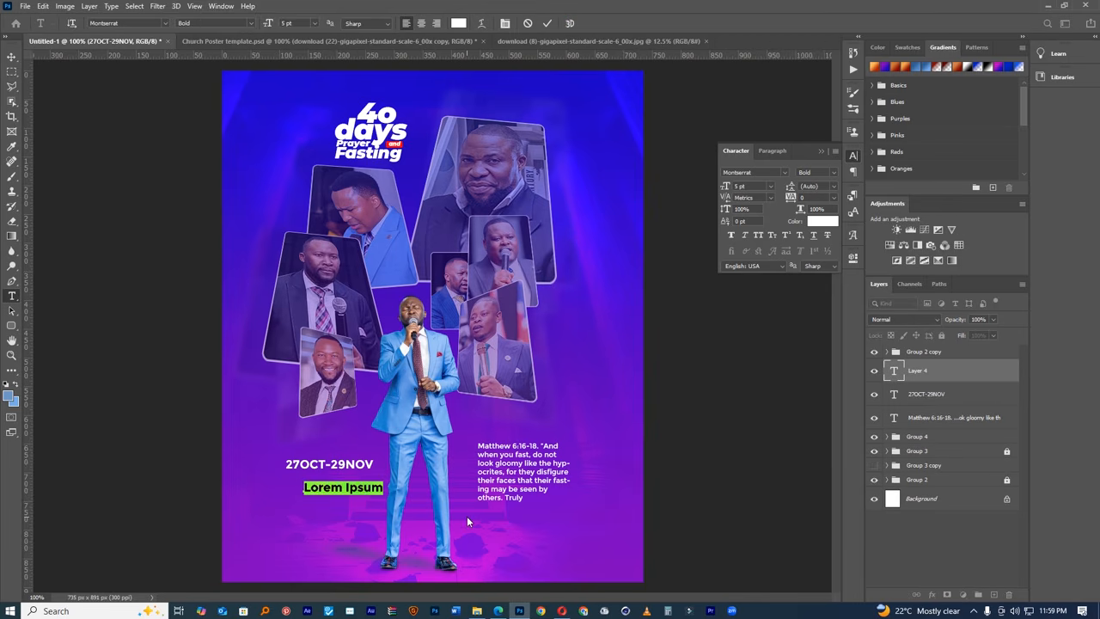
pyautogui.write('BREAKING')
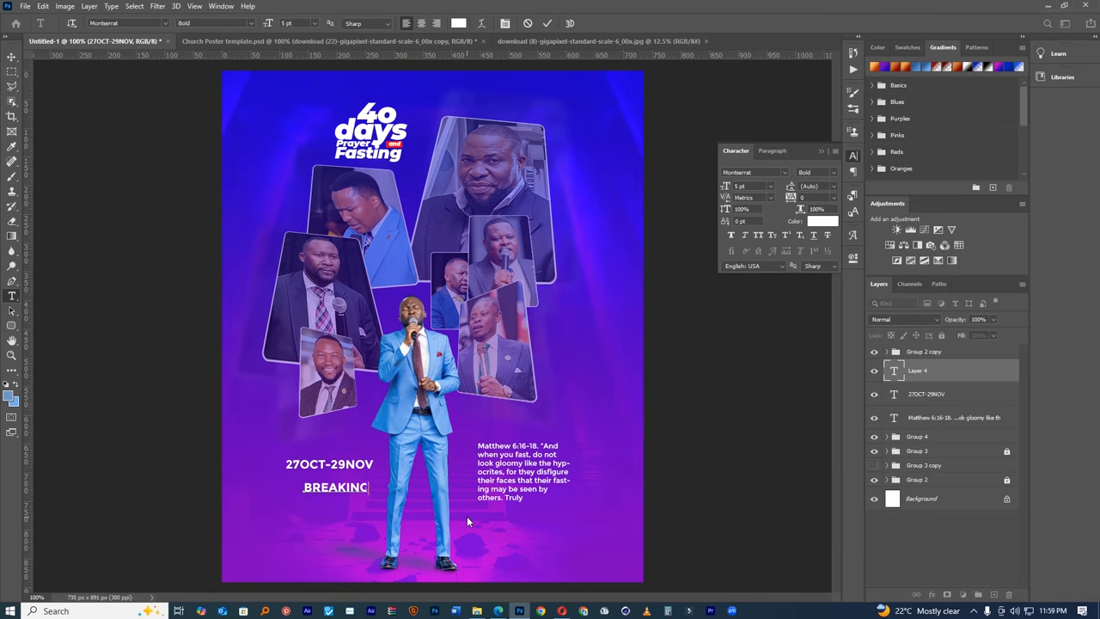
pyautogui.moveTo(311, 517); pyautogui.dragTo(297, 517)
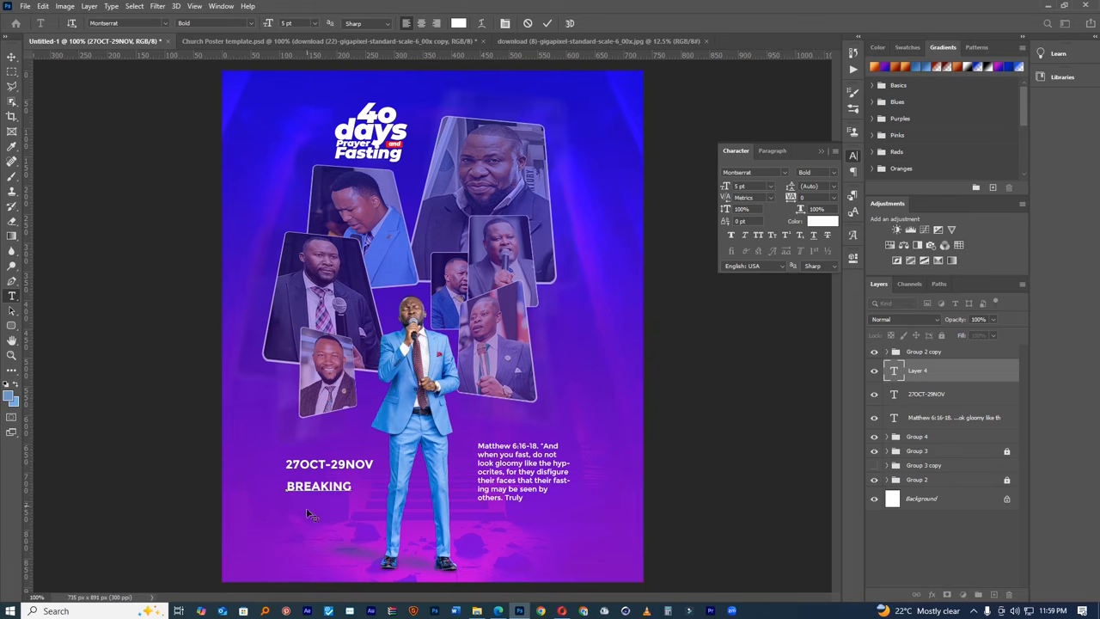
pyautogui.click(547, 23)
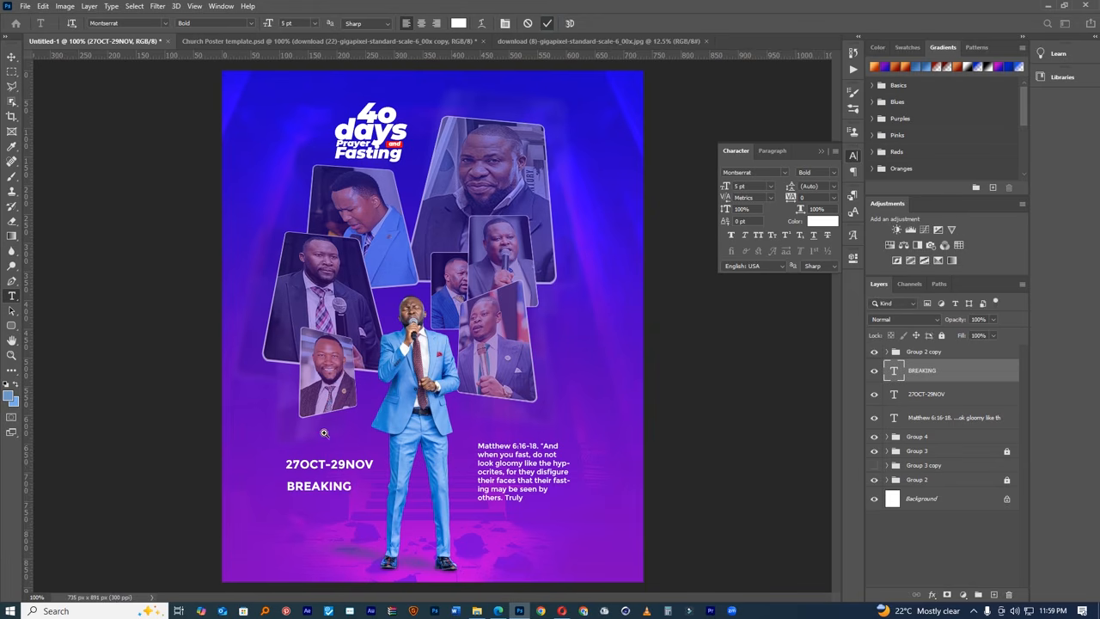
# - Add the text "17HRS" at 10 pt directly below "BREAKING", aligned with its left edge
pyautogui.keyDown('ctrl'); pyautogui.click(323, 442); pyautogui.keyUp('ctrl')
pyautogui.keyDown('ctrl'); pyautogui.click(339, 381); pyautogui.keyUp('ctrl')
pyautogui.keyDown('ctrl'); pyautogui.click(319, 410); pyautogui.keyUp('ctrl')
pyautogui.scroll(-1, 246, 393)
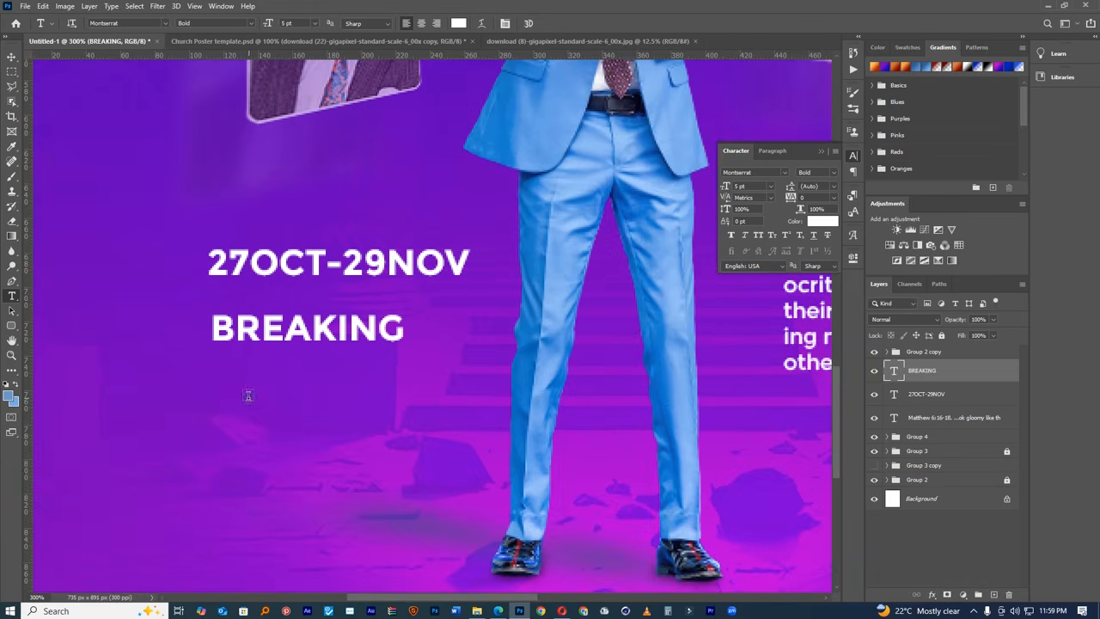
pyautogui.click(248, 396)
pyautogui.write('17T')
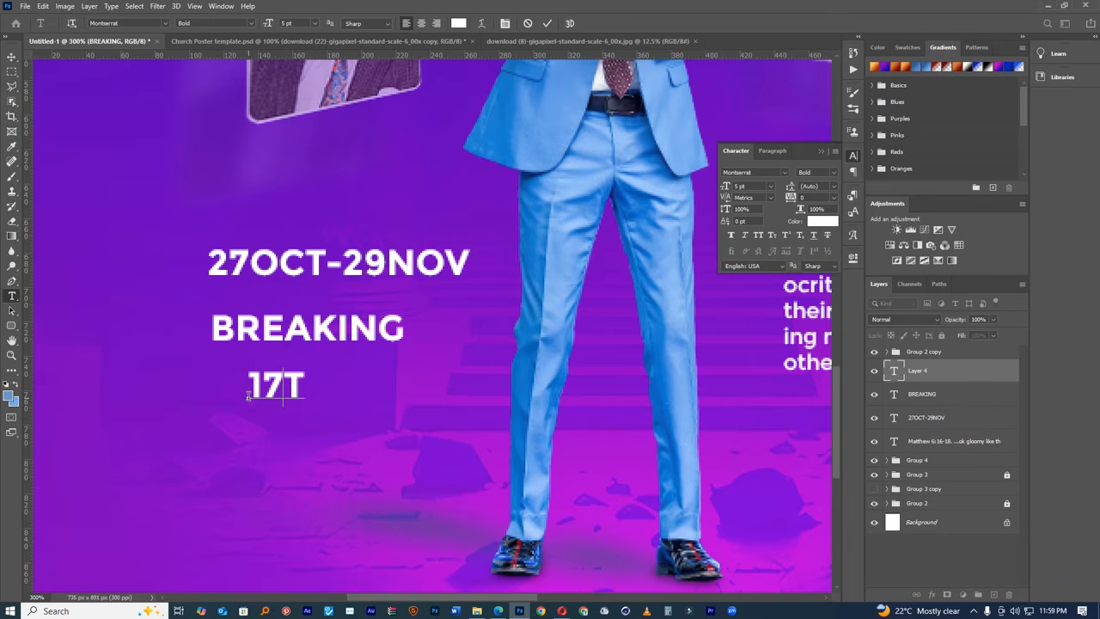
pyautogui.press('BackSpace')
pyautogui.write('HRS')
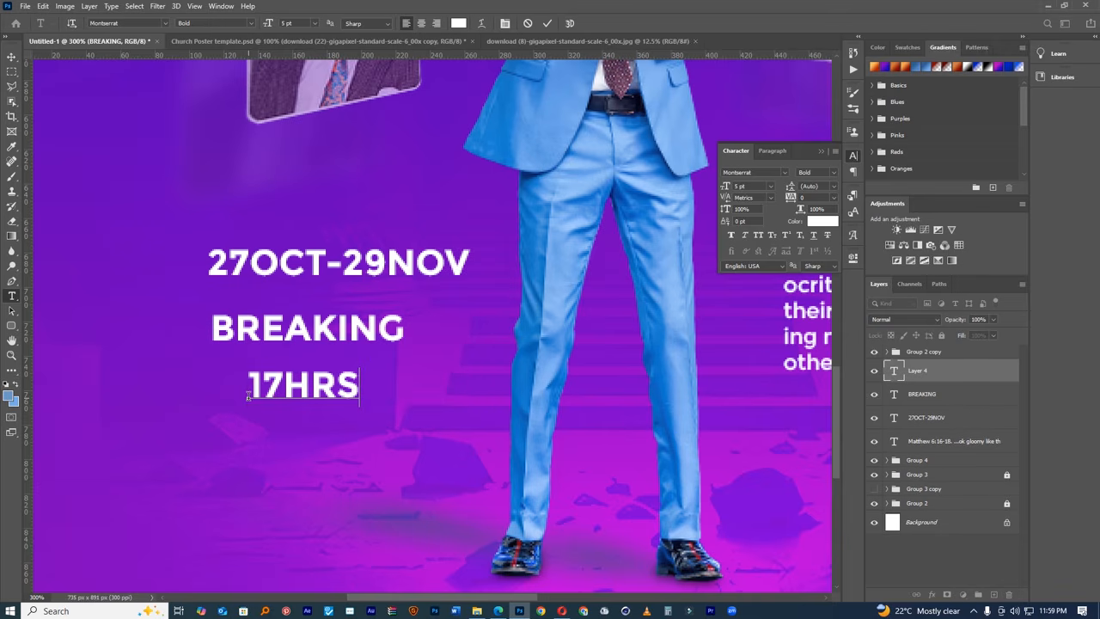
pyautogui.moveTo(248, 391); pyautogui.dragTo(430, 385)
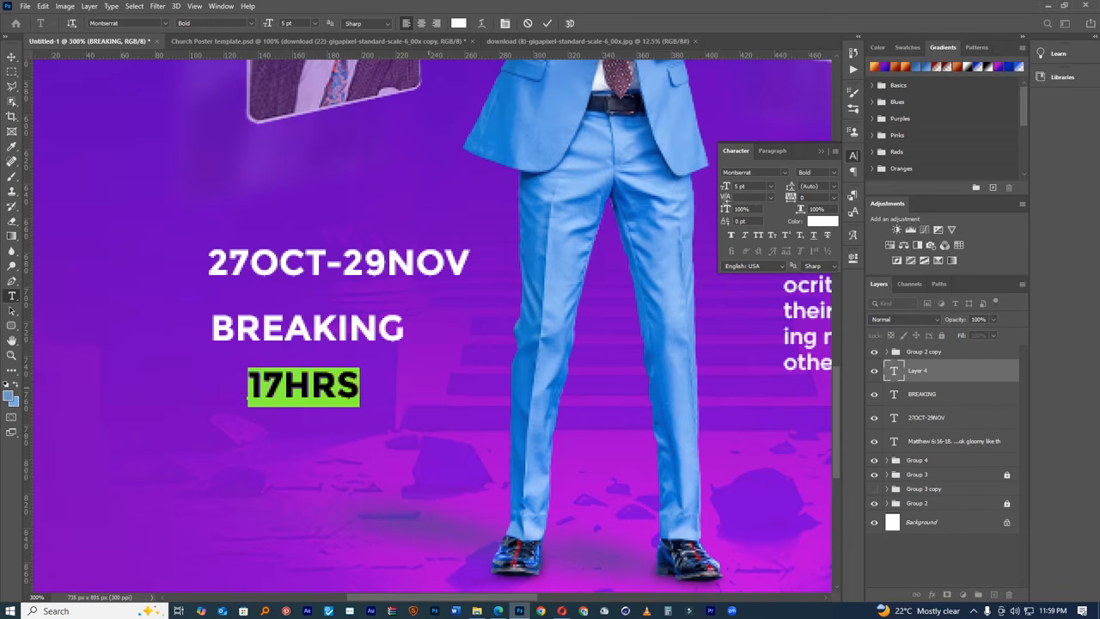
pyautogui.moveTo(724, 186); pyautogui.dragTo(729, 188)
pyautogui.moveTo(361, 318); pyautogui.dragTo(309, 311)
pyautogui.click(547, 24)
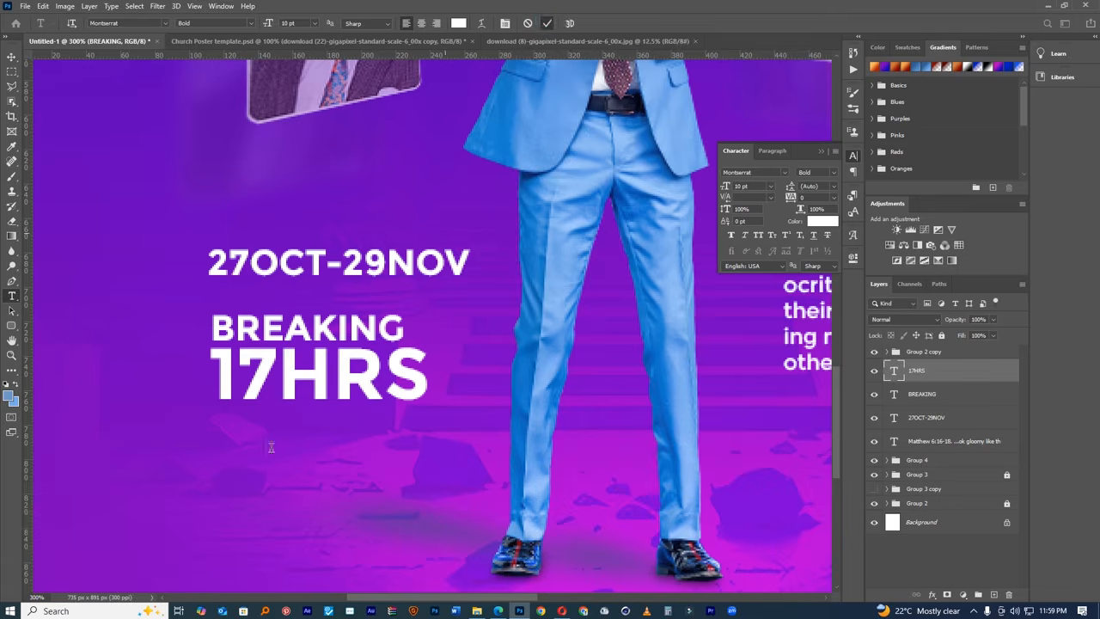
pyautogui.click(264, 453)
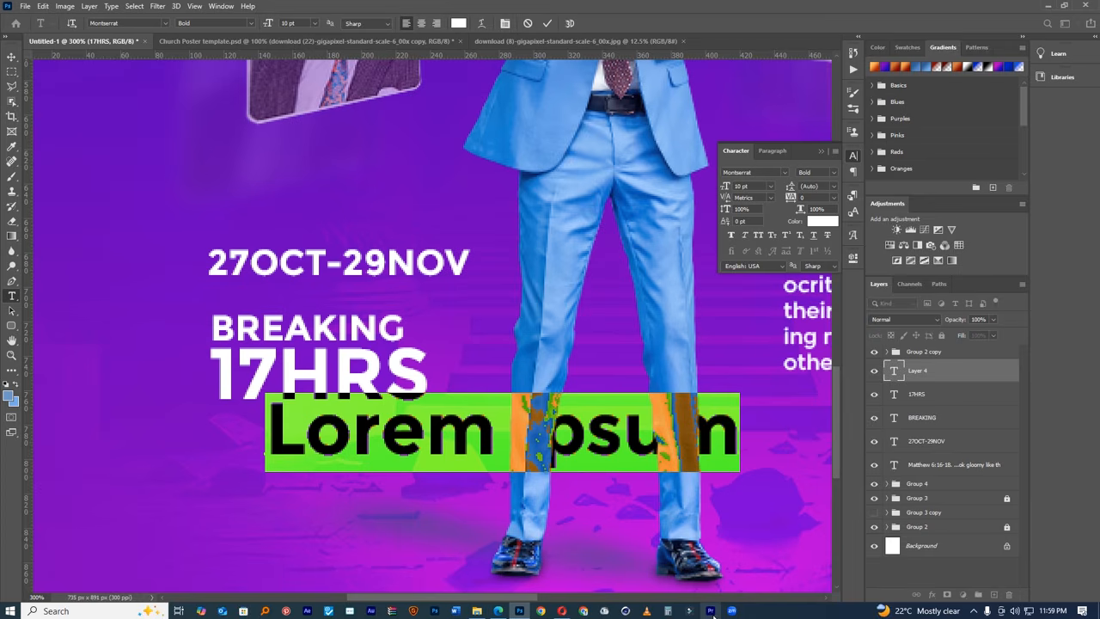
pyautogui.write('@CHURCH')
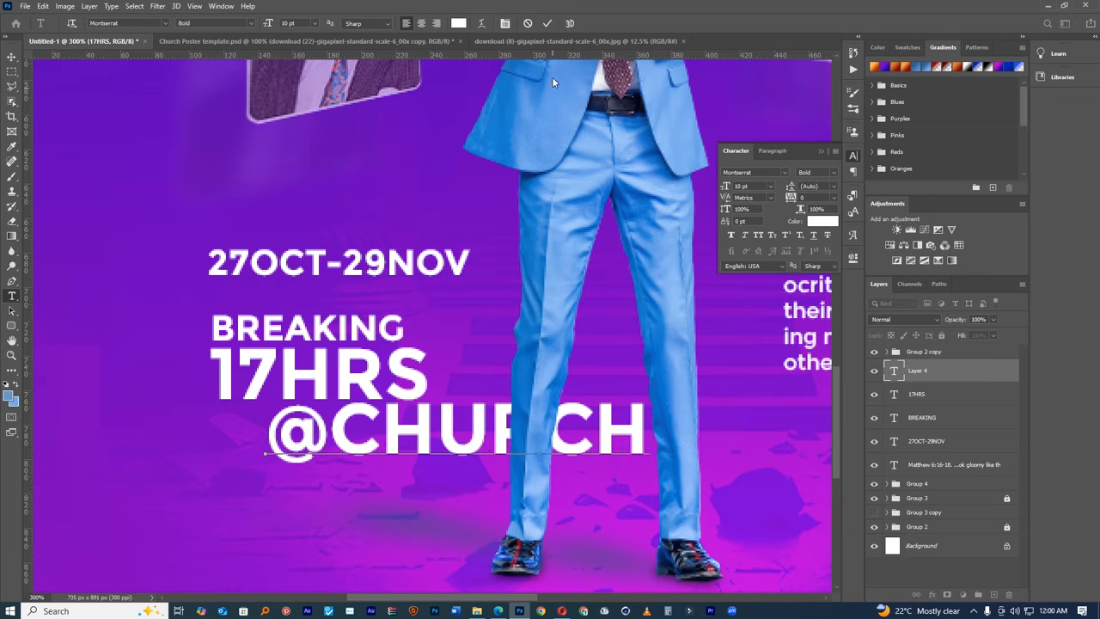
pyautogui.click(547, 23)
pyautogui.hotkey('ctrl', 't')
pyautogui.moveTo(650, 391); pyautogui.dragTo(586, 405)
pyautogui.moveTo(518, 434); pyautogui.dragTo(374, 427)
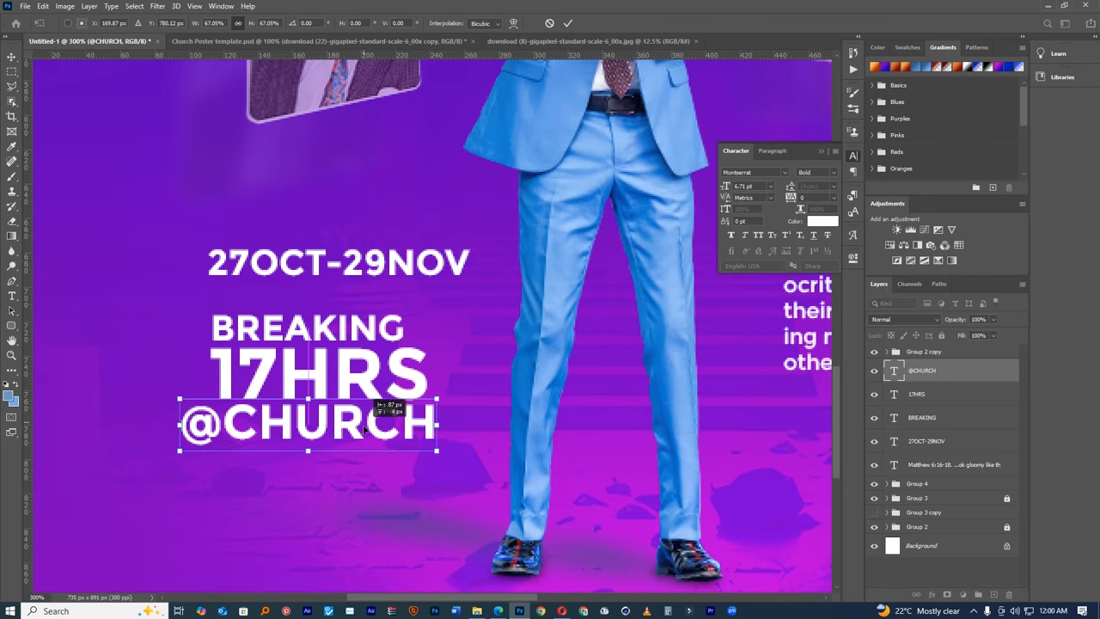
pyautogui.moveTo(440, 401); pyautogui.dragTo(402, 422)
pyautogui.click(567, 24)
# - Move the date line down against "BREAKING", scale it to about 67%, and align its left edge with the lines below
pyautogui.moveTo(316, 263); pyautogui.dragTo(316, 295)
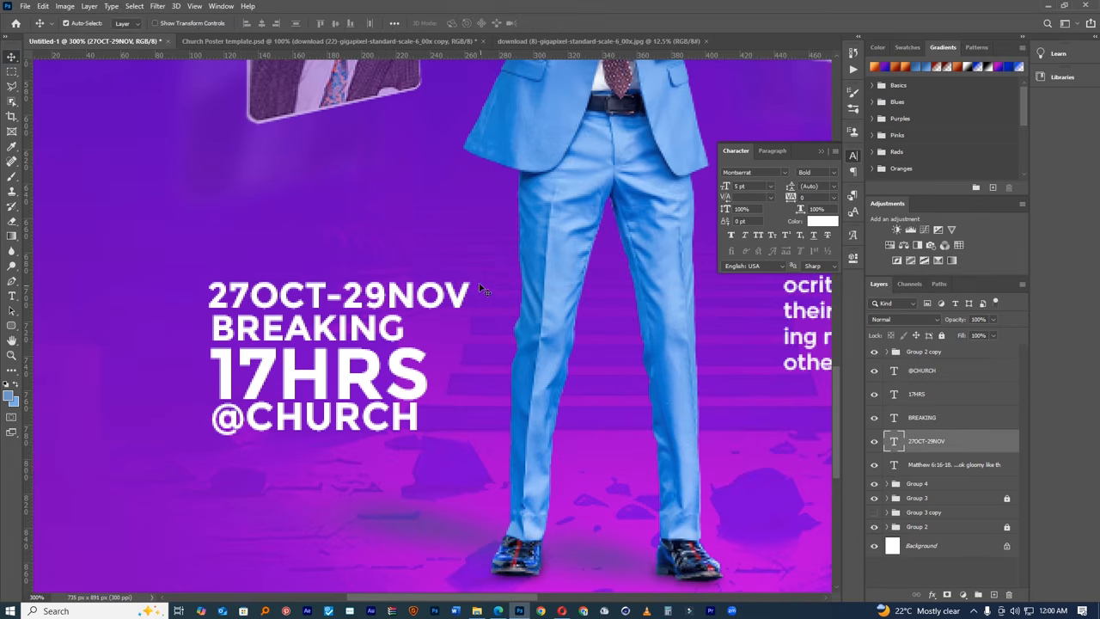
pyautogui.hotkey('ctrl', 't')
pyautogui.moveTo(469, 283); pyautogui.dragTo(347, 302)
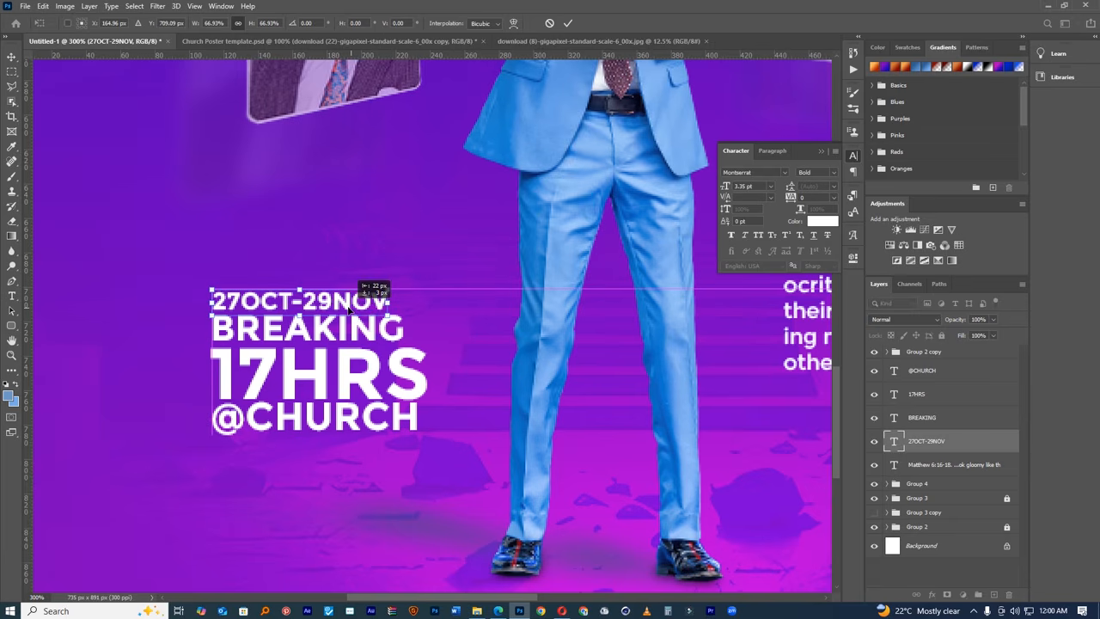
pyautogui.click(567, 24)
pyautogui.scroll(-3, 531, 354)
pyautogui.scroll(-2, 531, 354)
pyautogui.scroll(1, 531, 354)
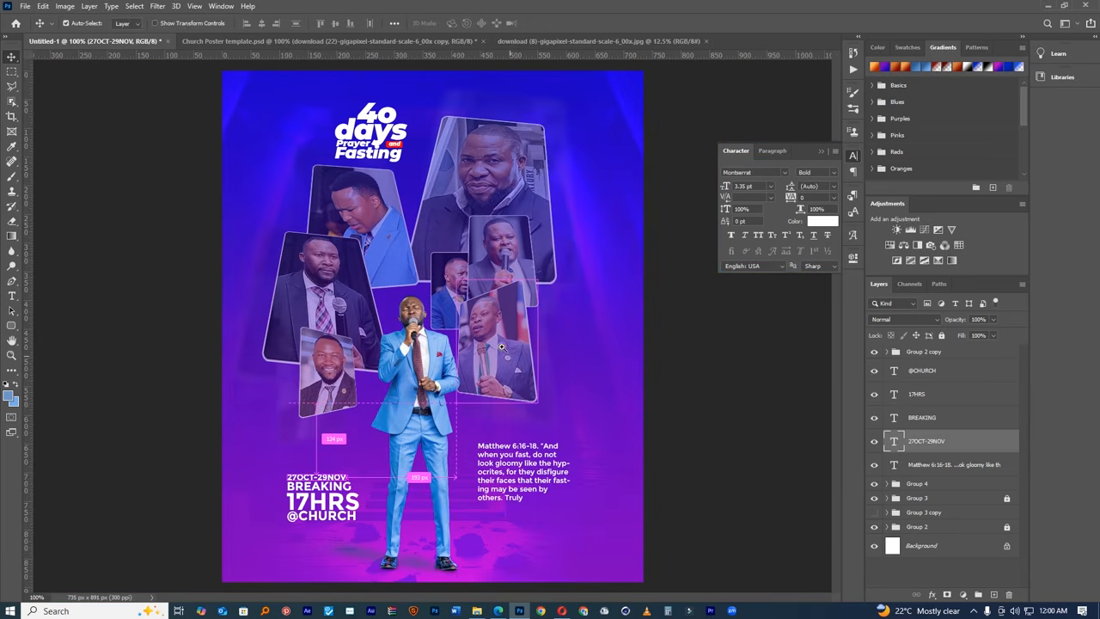
pyautogui.press('t')
pyautogui.click(322, 501)
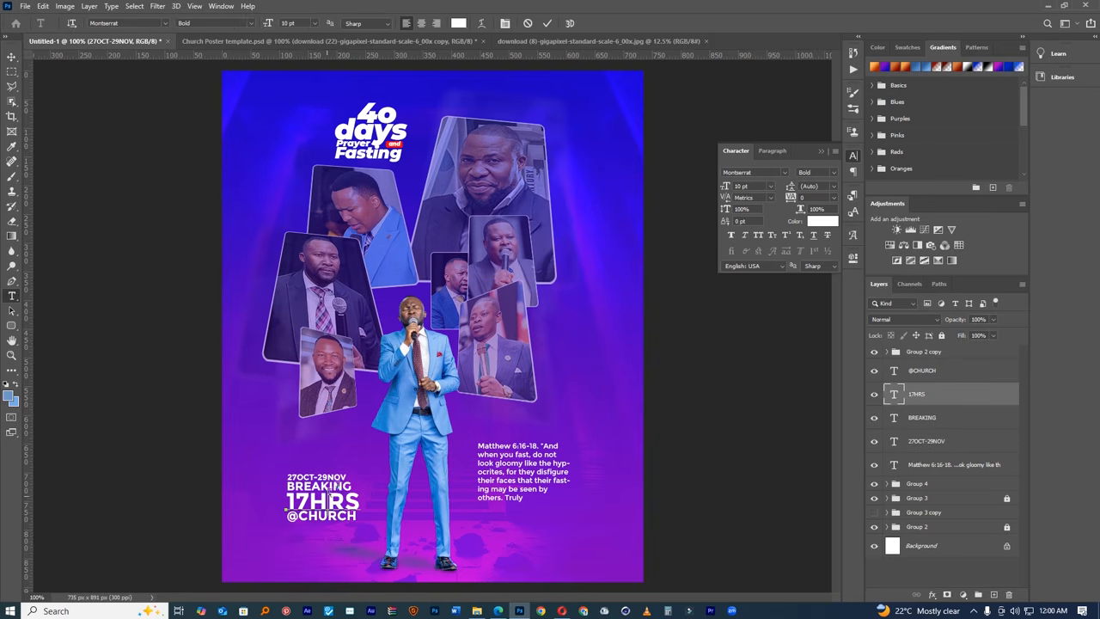
pyautogui.click(545, 24)
# - Copy the visible handwritten-style name text layer from Church Poster template.psd into the Untitled-1 flyer
pyautogui.press('v')
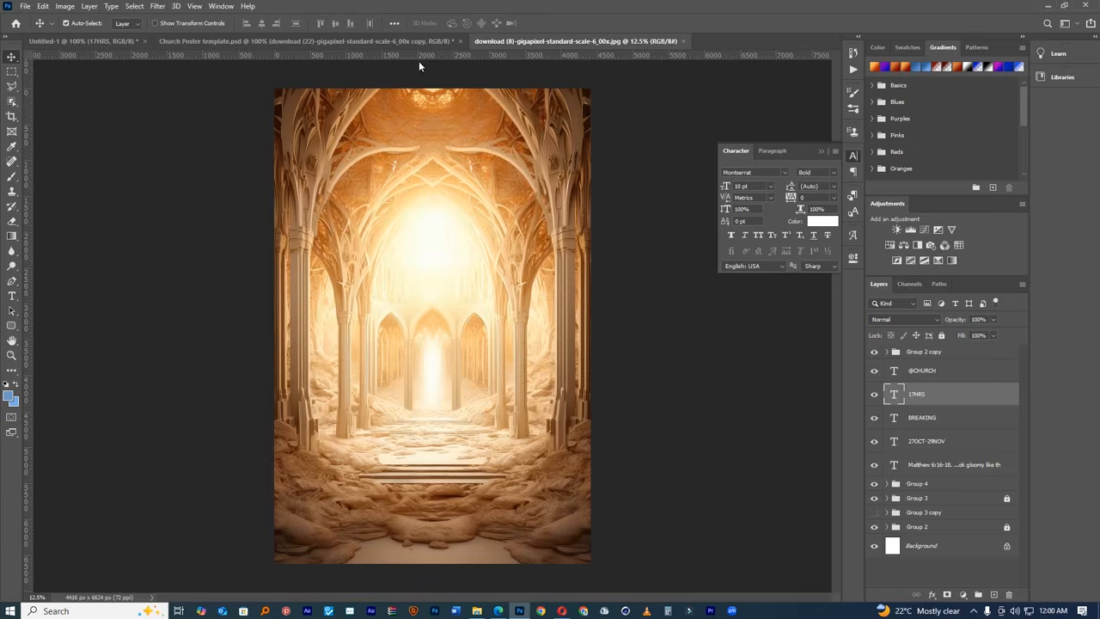
pyautogui.click(383, 48)
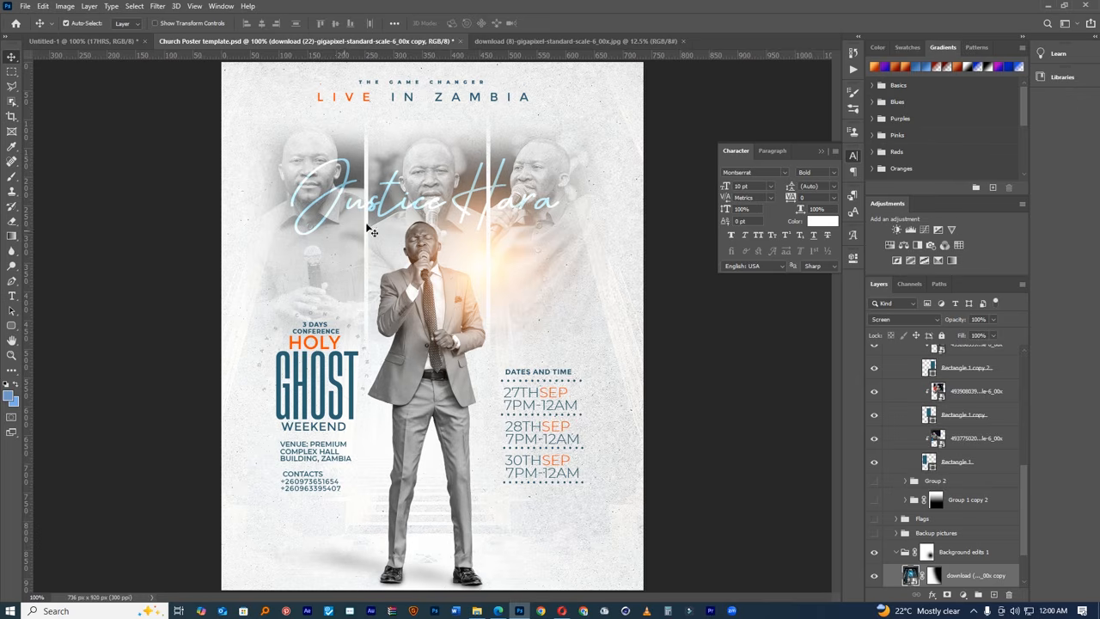
pyautogui.click(389, 208)
pyautogui.scroll(1, 925, 399)
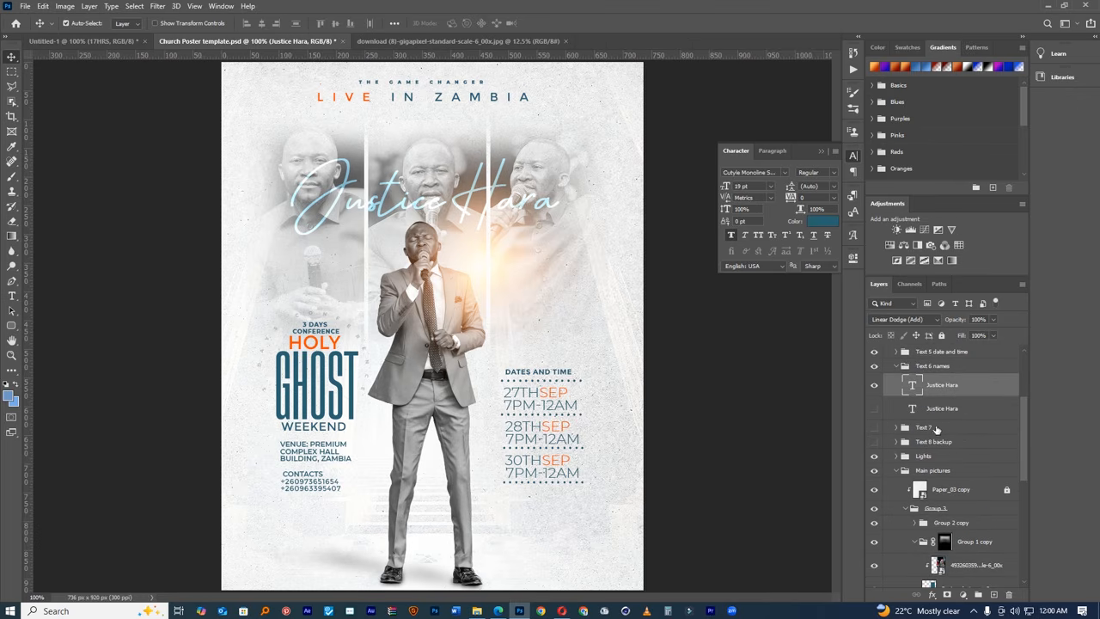
pyautogui.moveTo(945, 387); pyautogui.dragTo(498, 522)
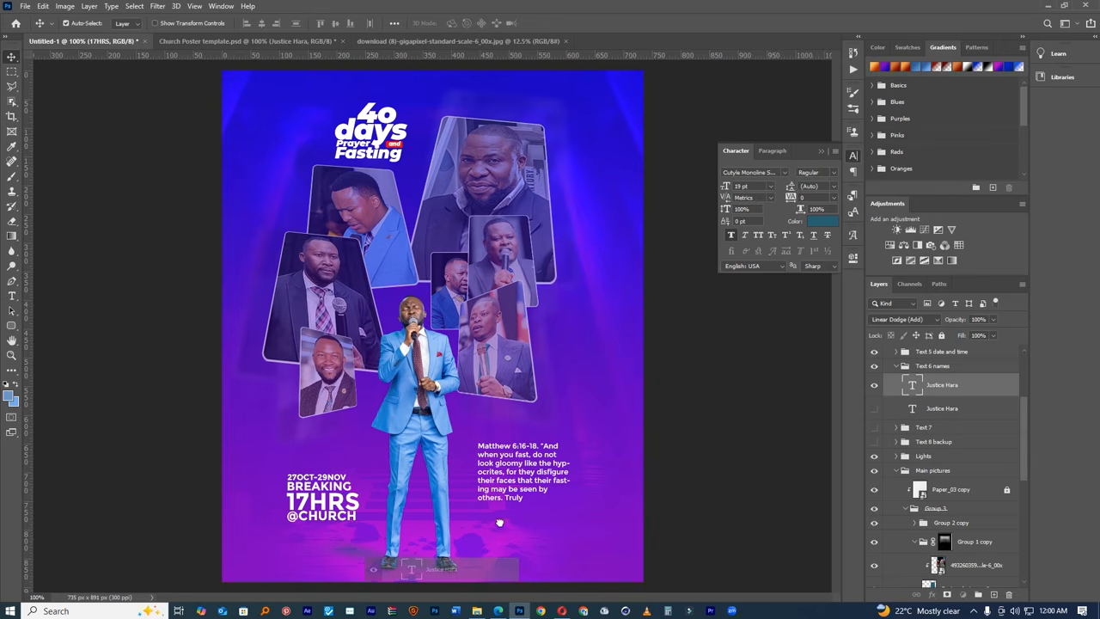
pyautogui.moveTo(432, 455); pyautogui.dragTo(432, 455)
# - Place the handwritten-style name across the speaker's legs and lower its opacity to 66%
pyautogui.moveTo(539, 578); pyautogui.dragTo(515, 415)
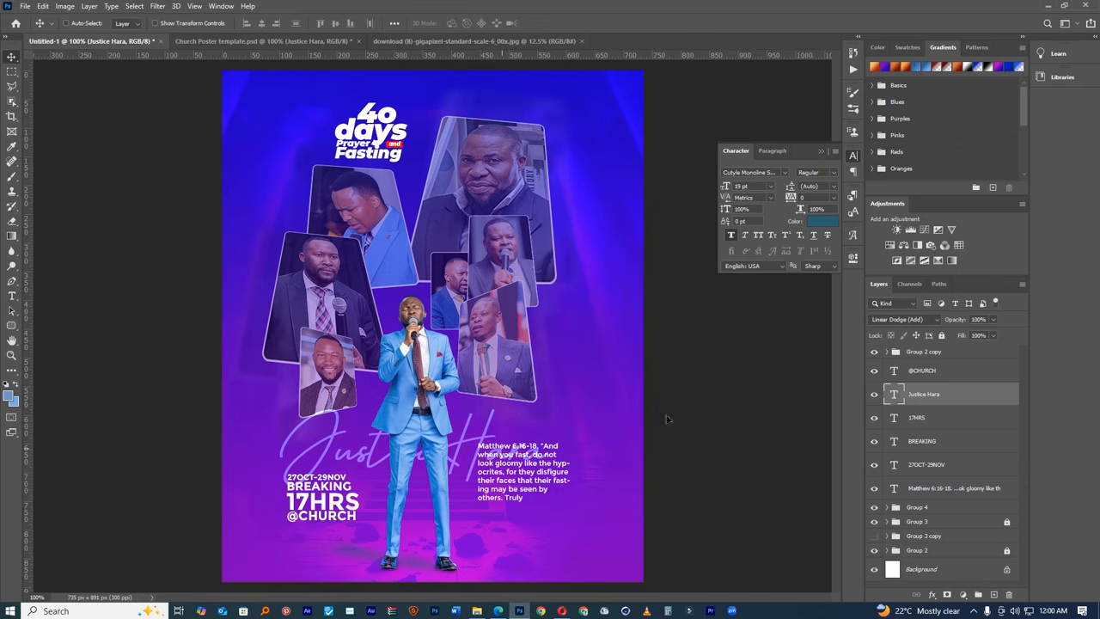
pyautogui.moveTo(954, 321); pyautogui.dragTo(934, 322)
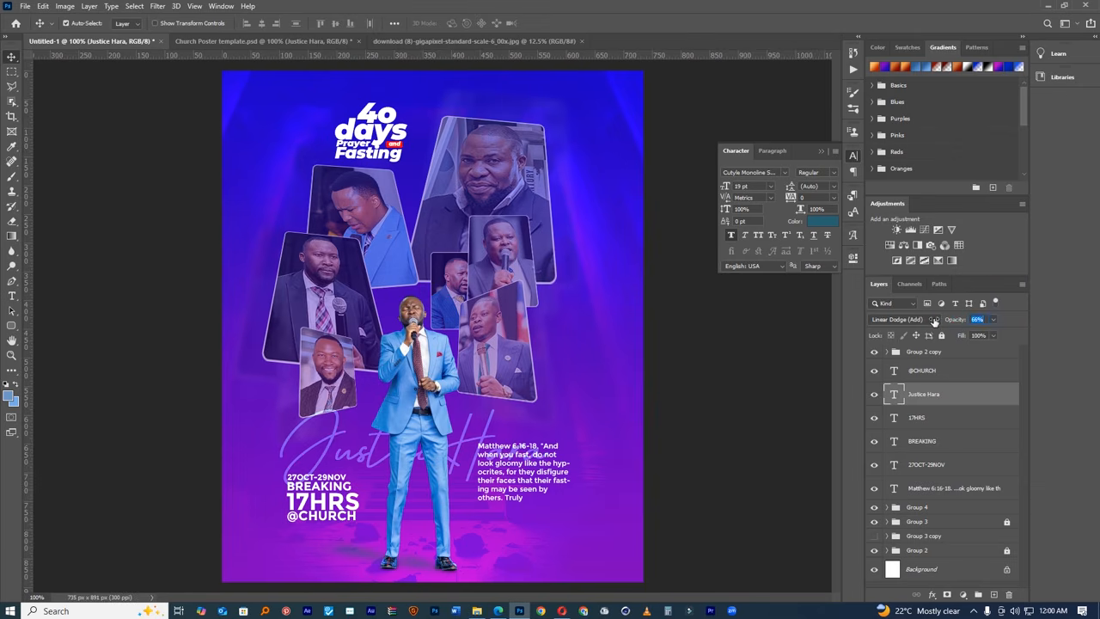
# - Copy the contacts text block from Church Poster template.psd into the Untitled-1 flyer, beneath the scripture passage
pyautogui.click(317, 45)
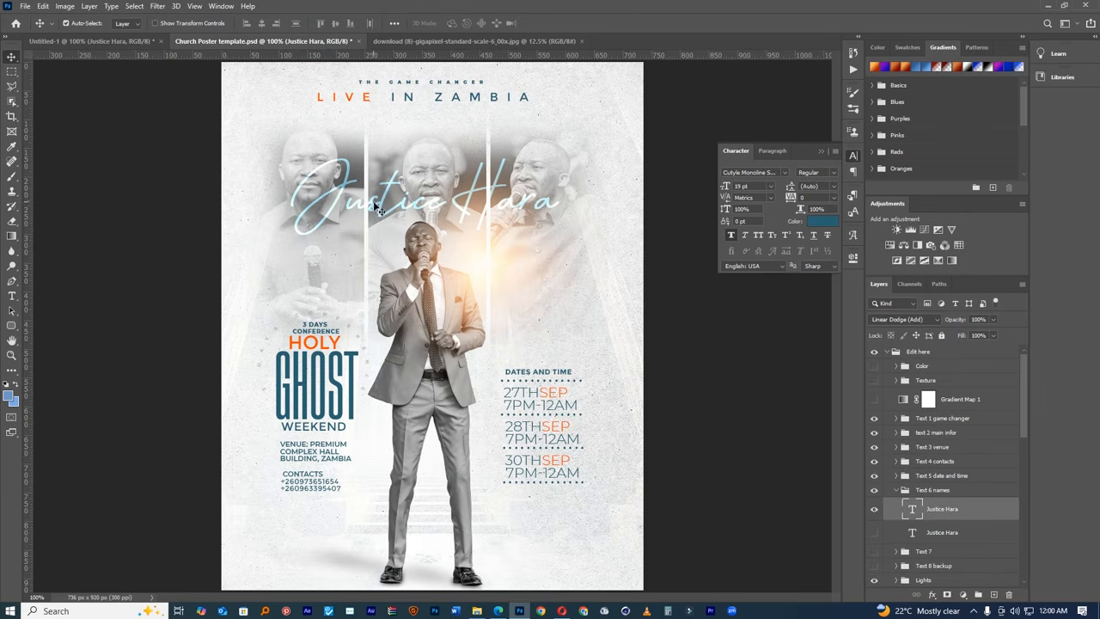
pyautogui.moveTo(303, 482); pyautogui.dragTo(329, 472)
pyautogui.moveTo(372, 224); pyautogui.dragTo(215, 159)
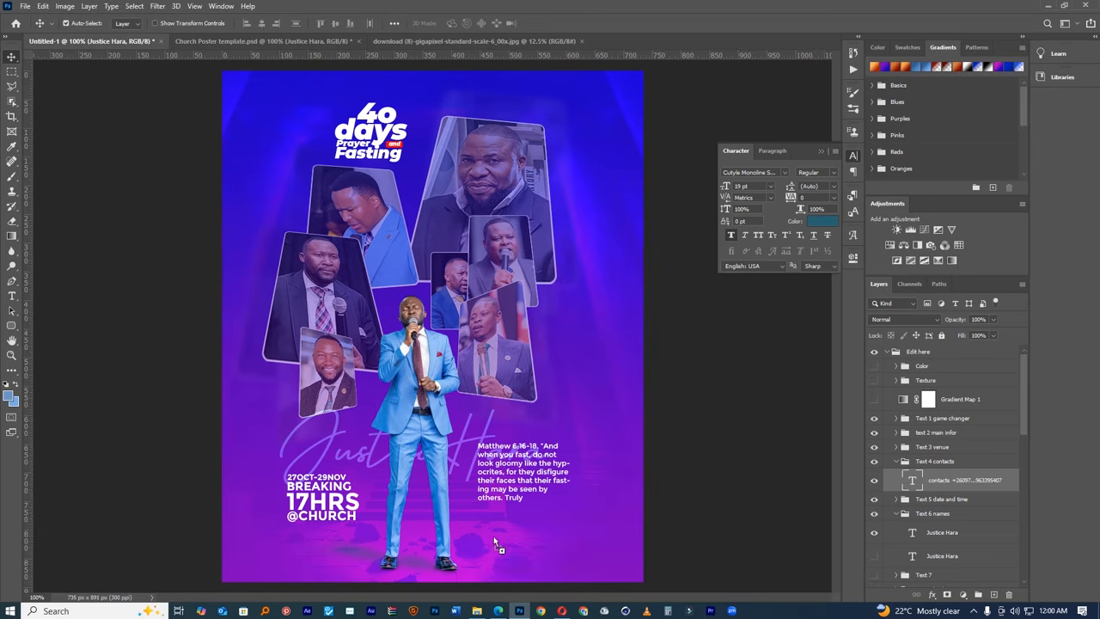
pyautogui.moveTo(520, 535); pyautogui.dragTo(518, 535)
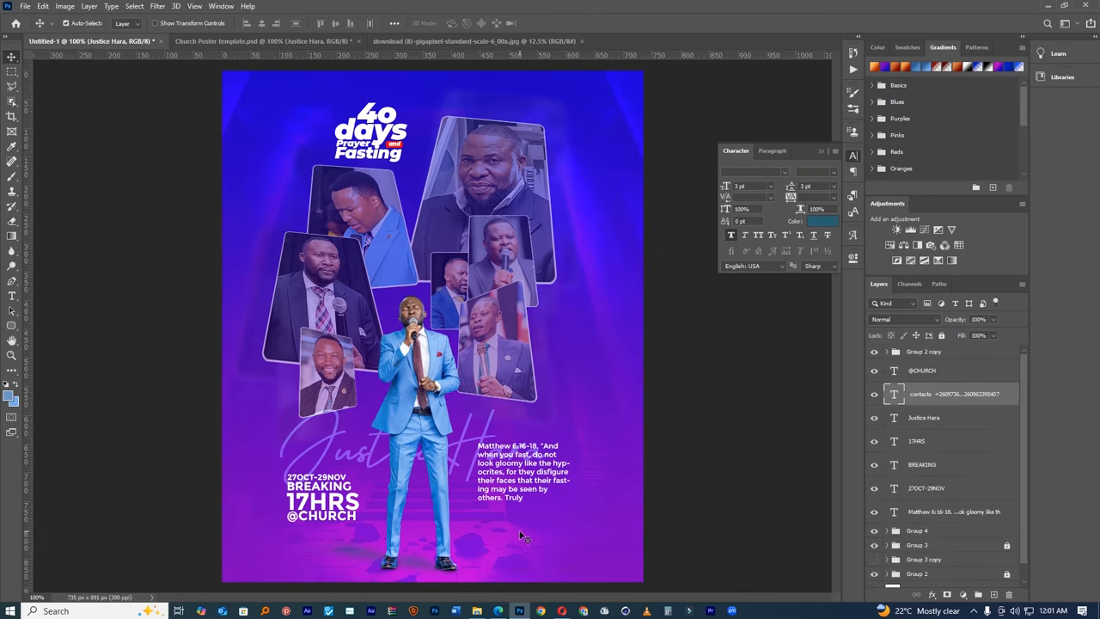
# - Recolour the contacts text white and position the block below the scripture passage
pyautogui.doubleClick(893, 393)
pyautogui.click(820, 221)
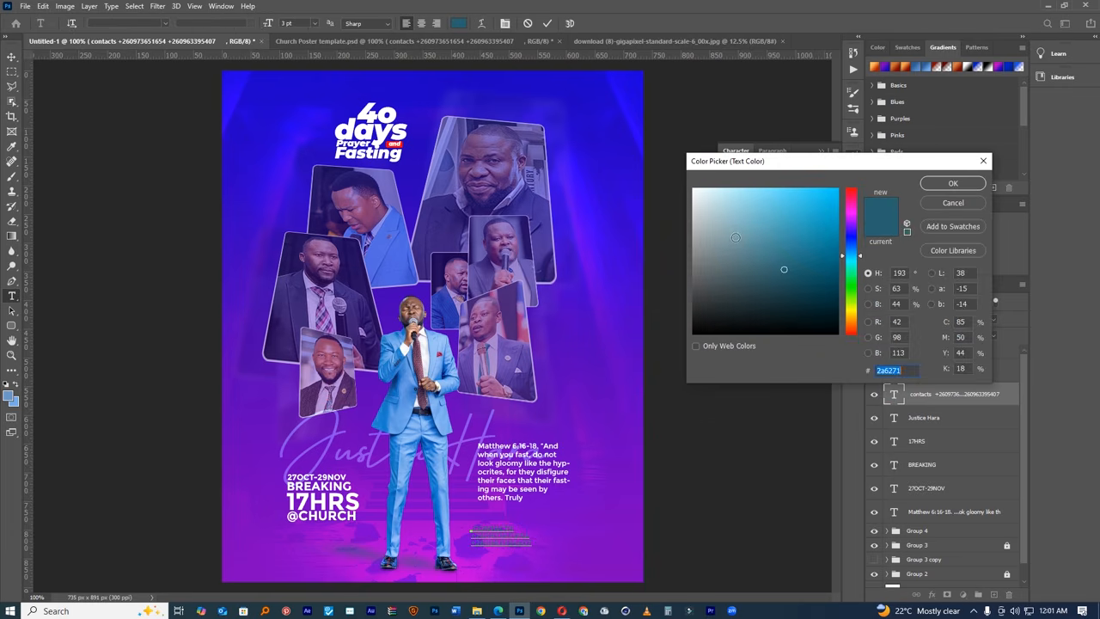
pyautogui.moveTo(735, 236); pyautogui.dragTo(653, 154)
pyautogui.click(953, 183)
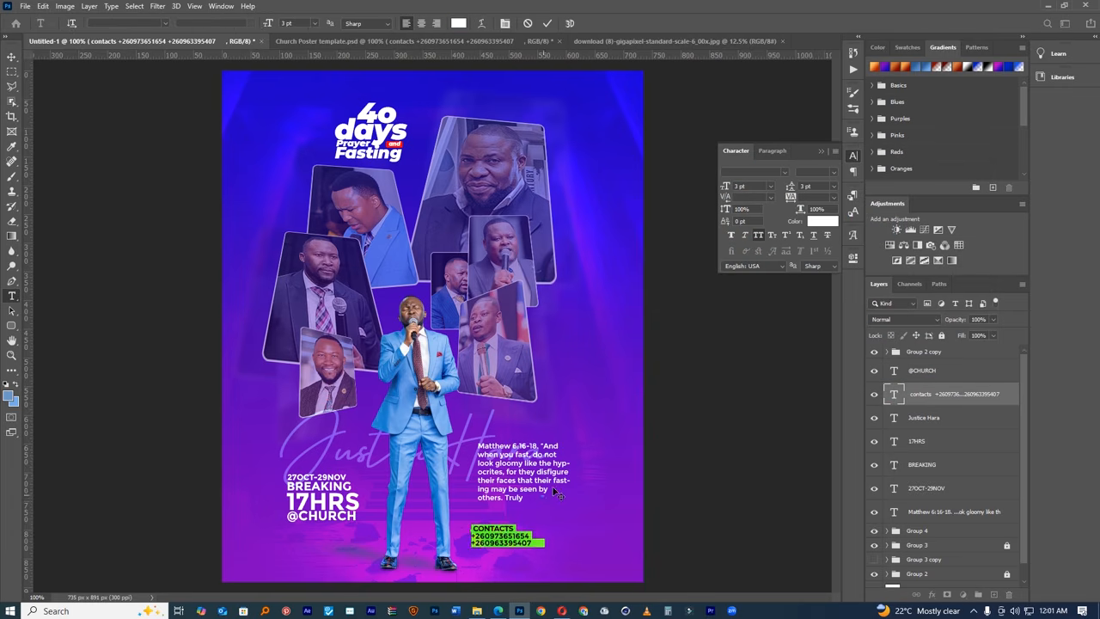
pyautogui.moveTo(551, 481); pyautogui.dragTo(551, 478)
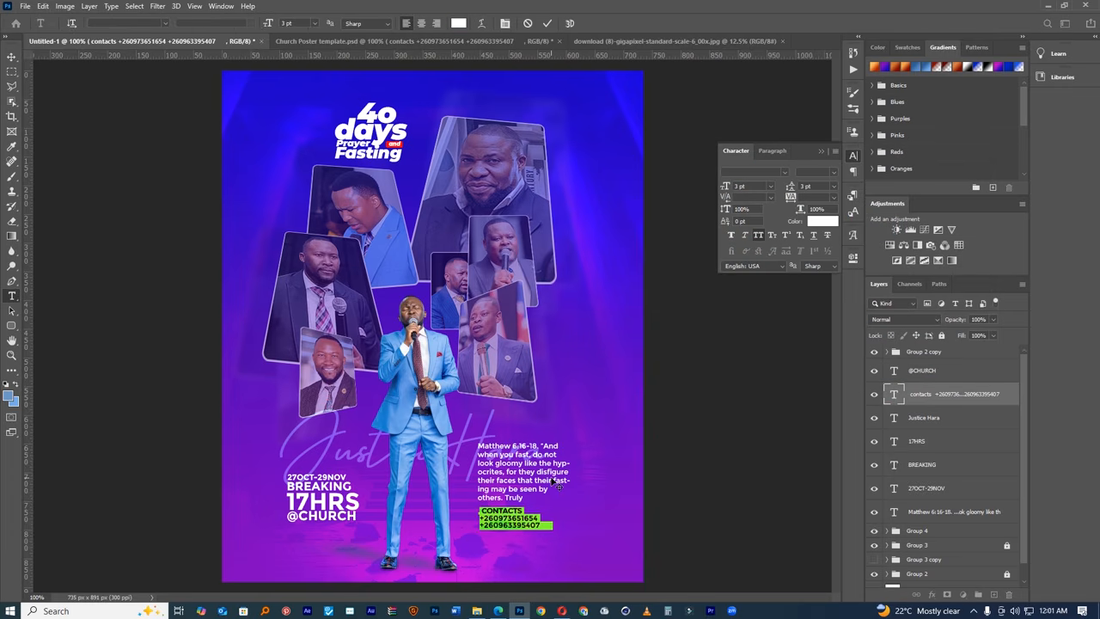
pyautogui.click(546, 24)
pyautogui.press('v')
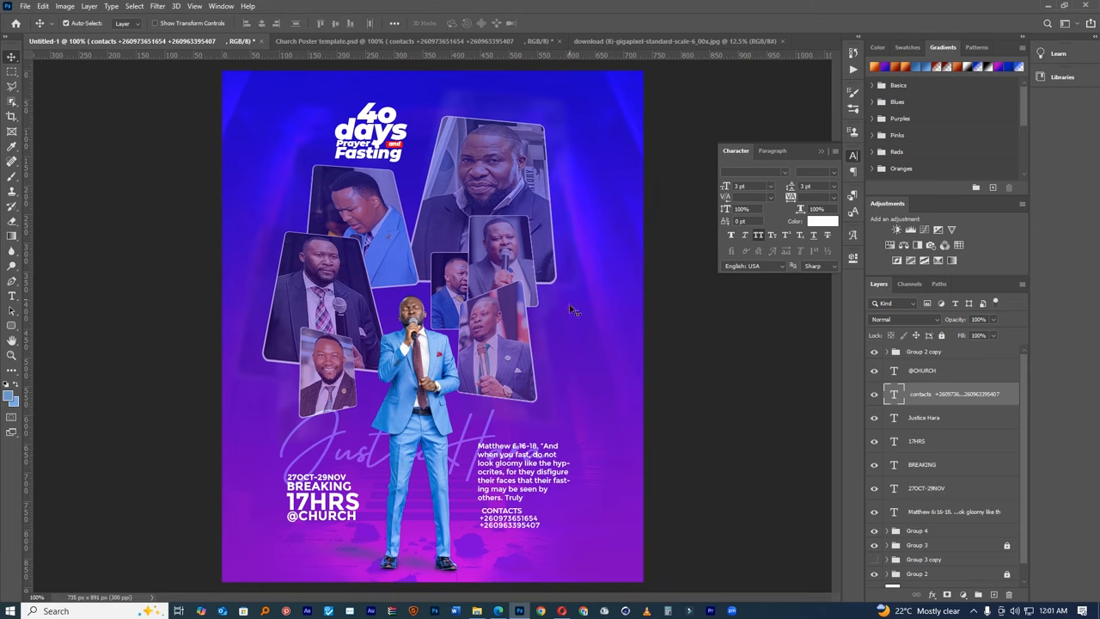
pyautogui.moveTo(513, 531); pyautogui.dragTo(534, 540)
# - Set the contacts text to Montserrat ExtraBold and align its left edge with the scripture passage
pyautogui.press('t')
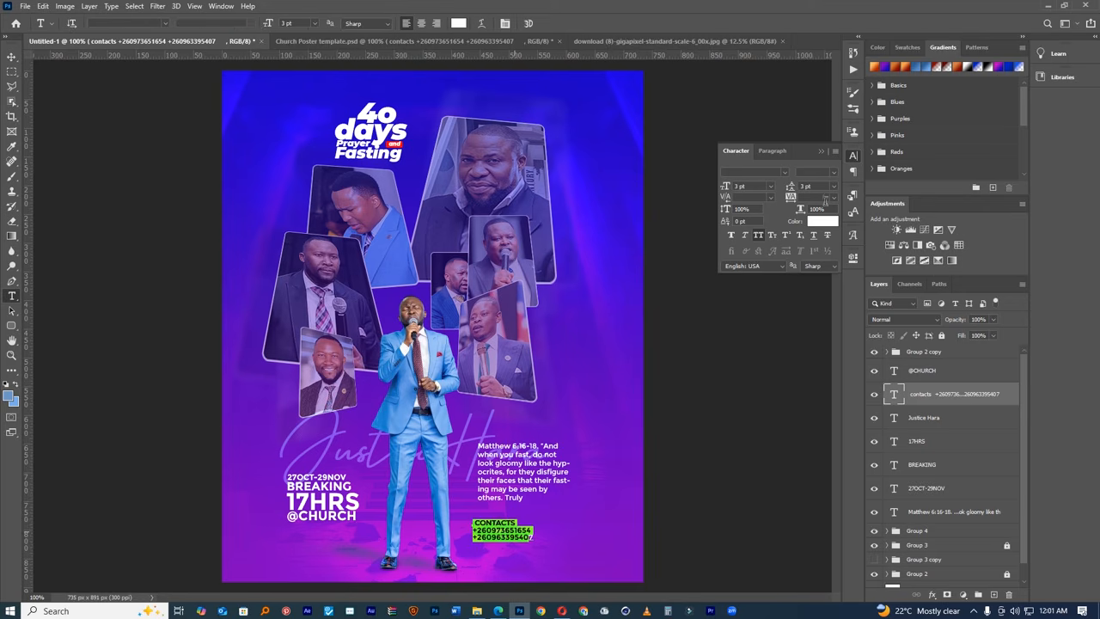
pyautogui.click(832, 172)
pyautogui.click(857, 294)
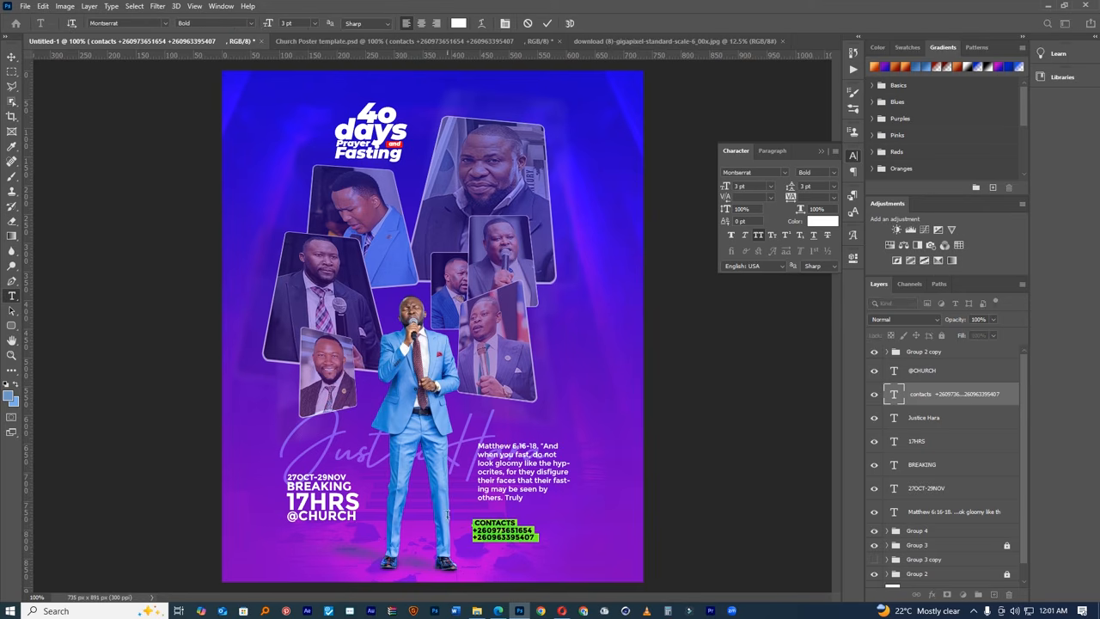
pyautogui.click(833, 173)
pyautogui.click(866, 312)
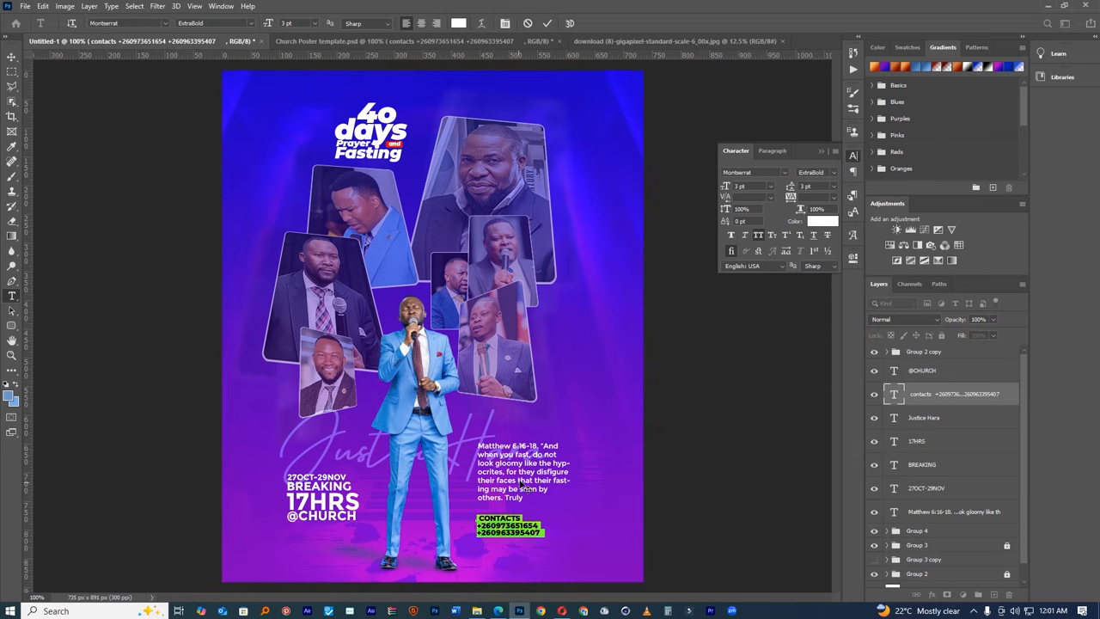
pyautogui.click(546, 24)
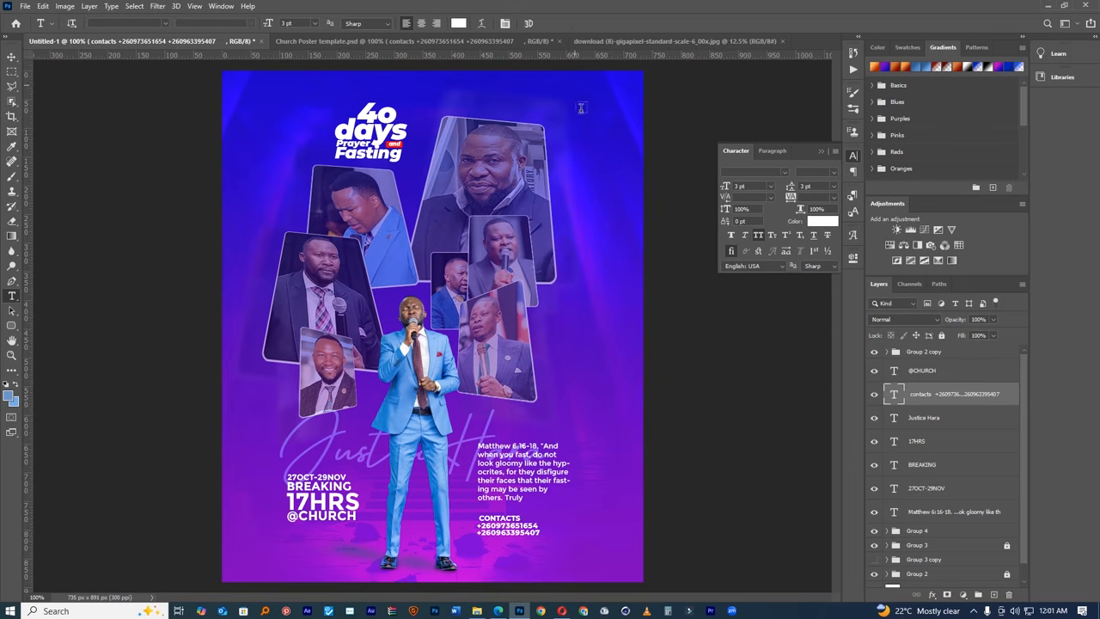
pyautogui.click(425, 41)
pyautogui.press('v')
pyautogui.moveTo(315, 447); pyautogui.dragTo(348, 534)
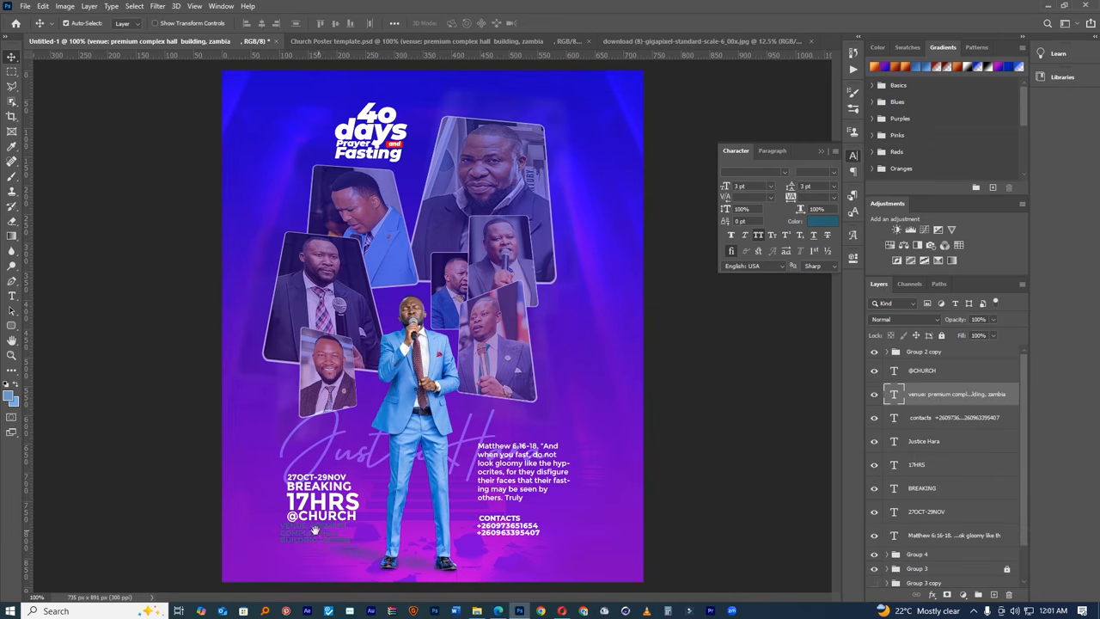
pyautogui.scroll(2, 315, 531)
pyautogui.scroll(3, 315, 531)
pyautogui.click(329, 394)
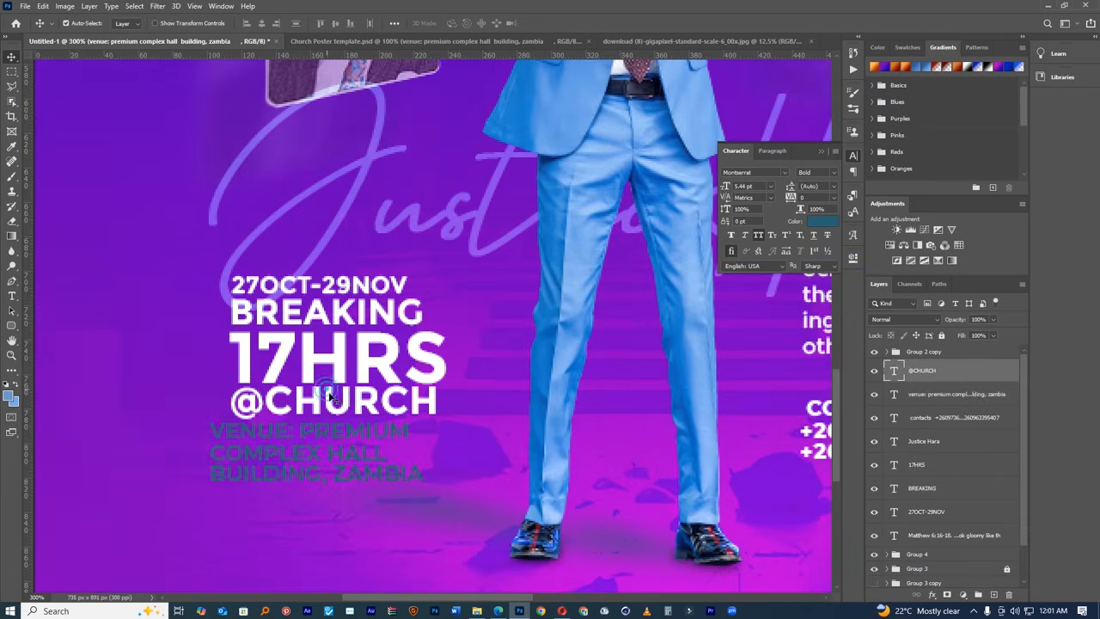
pyautogui.press('Delete')
pyautogui.moveTo(312, 450); pyautogui.dragTo(337, 416)
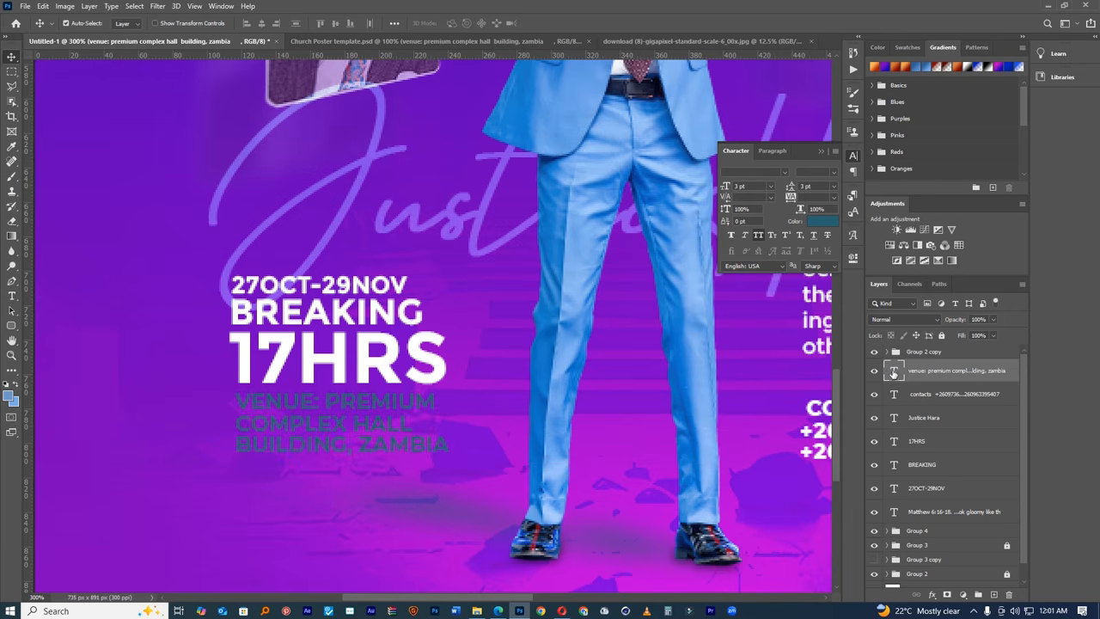
# - Recolour the venue text white and align its left edge with the date and time lines above
pyautogui.doubleClick(894, 370)
pyautogui.click(820, 221)
pyautogui.write('ffffff')
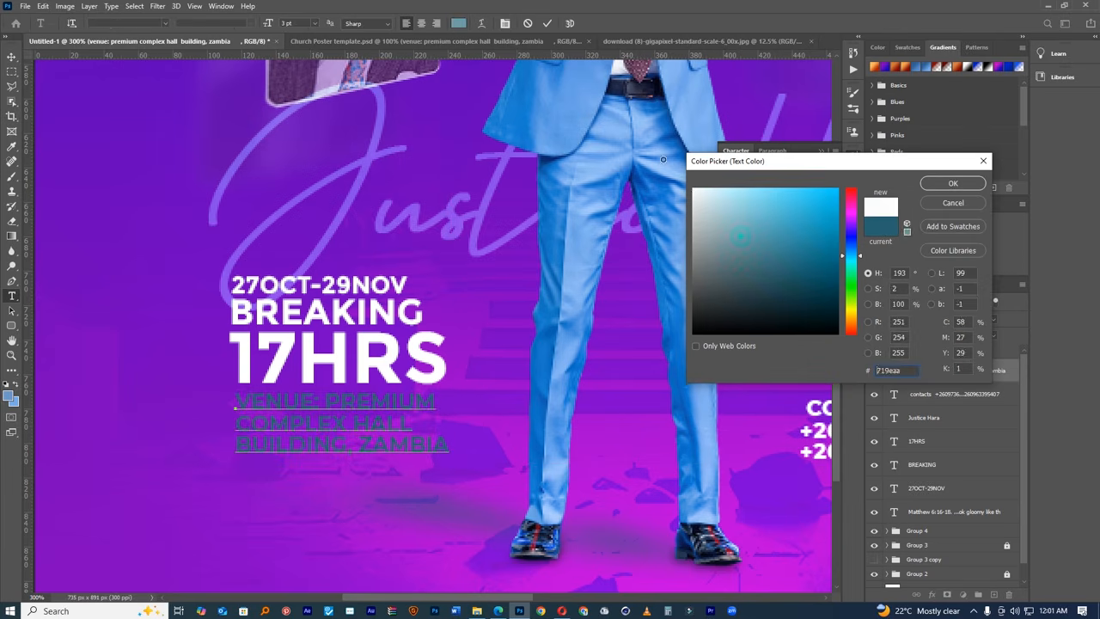
pyautogui.click(932, 185)
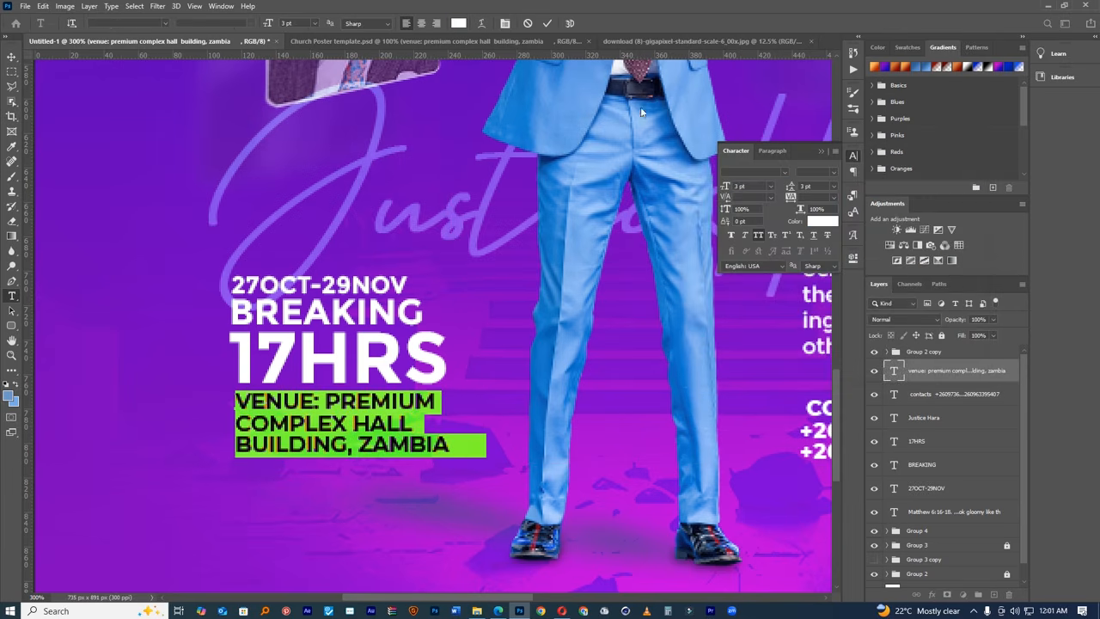
pyautogui.click(547, 23)
pyautogui.press('v')
pyautogui.moveTo(315, 425); pyautogui.dragTo(309, 425)
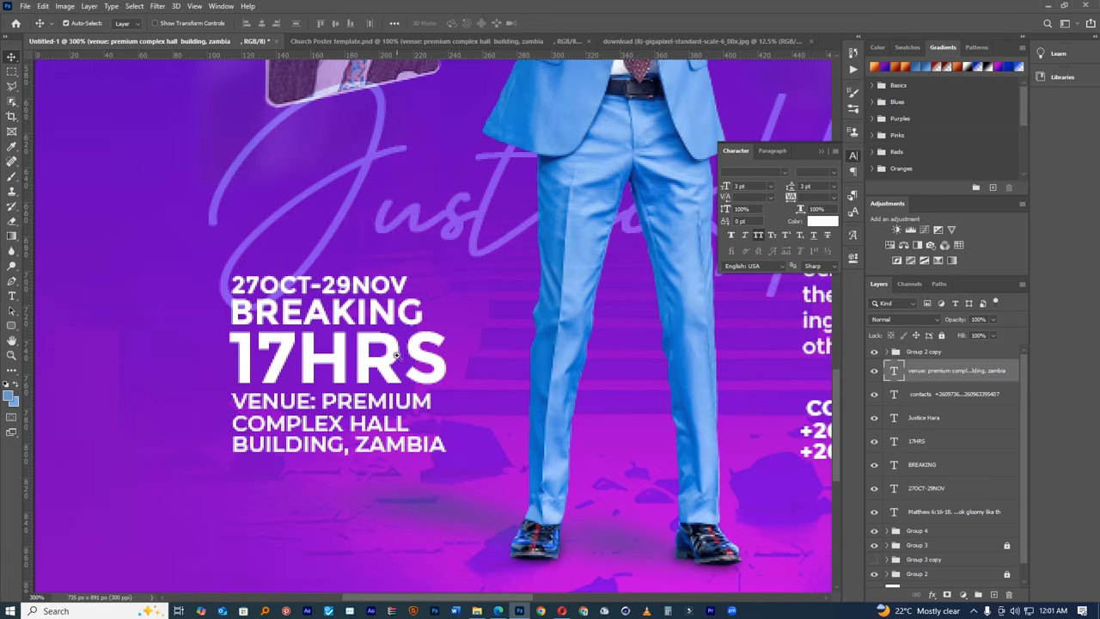
pyautogui.hotkey('ctrl', '0')
pyautogui.moveTo(342, 371)
pyautogui.mouseDown()
pyautogui.moveTo(324, 375)
pyautogui.moveTo(339, 370)
pyautogui.mouseUp()
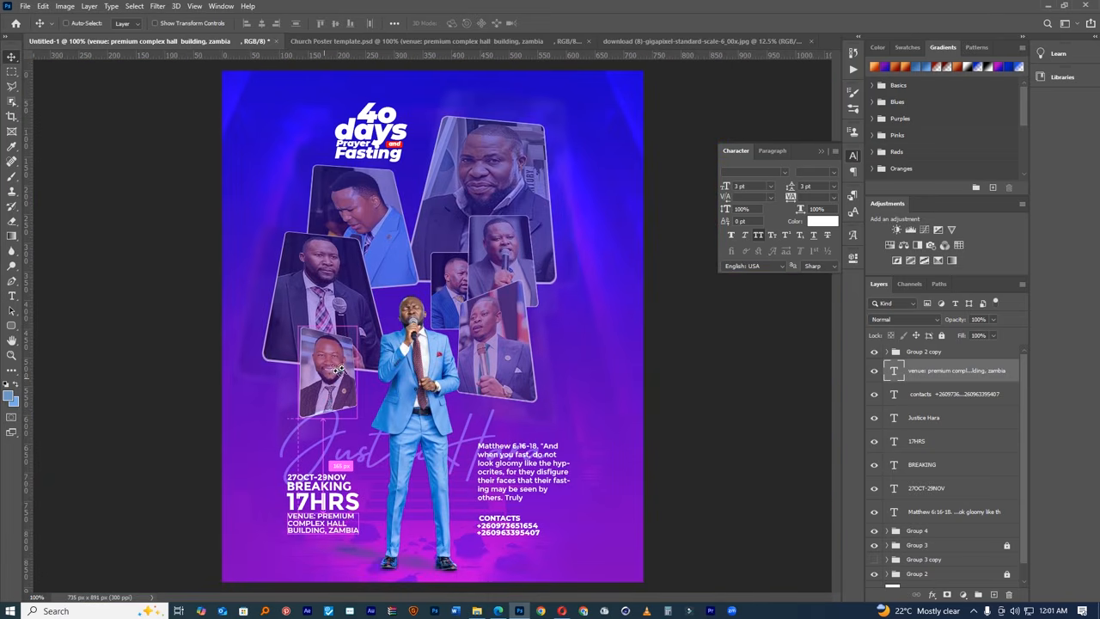
# - Duplicate the "40 days Prayer and Fasting" title group, merge the copy into one layer and convert it to a smart object
pyautogui.click(387, 122)
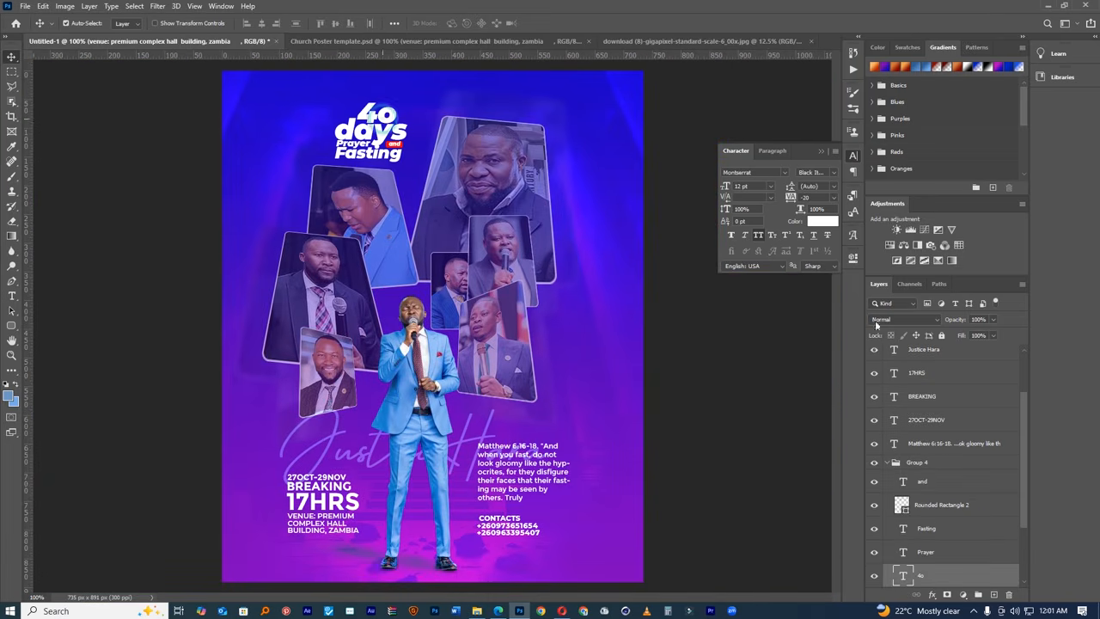
pyautogui.click(887, 463)
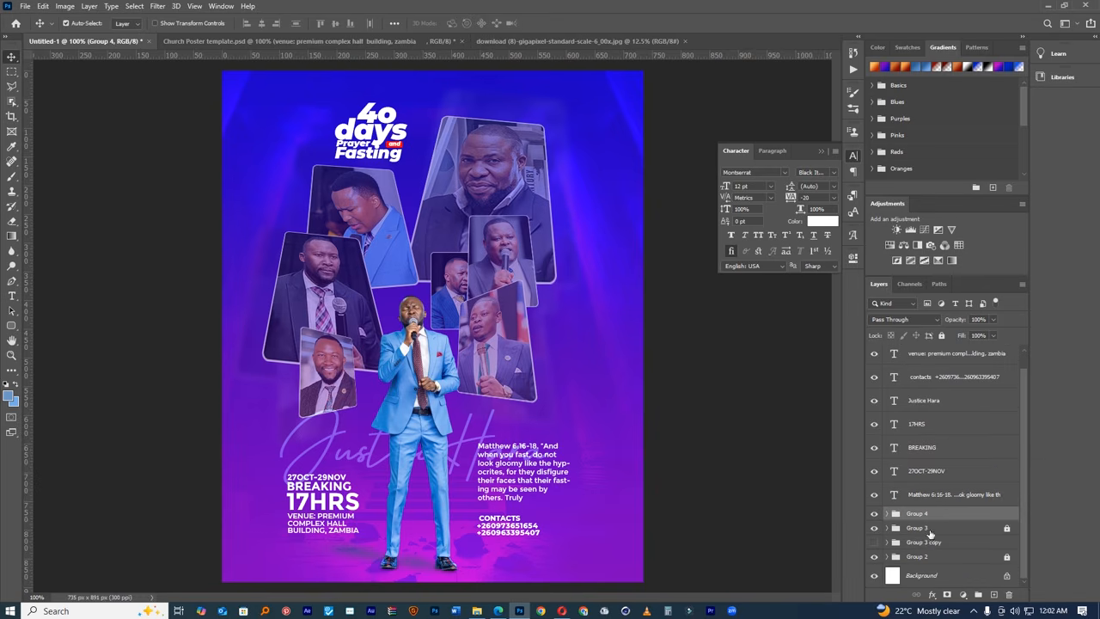
pyautogui.hotkey('ctrl', 'j')
pyautogui.hotkey('ctrl', 'e')
pyautogui.rightClick(942, 519)
pyautogui.click(988, 192)
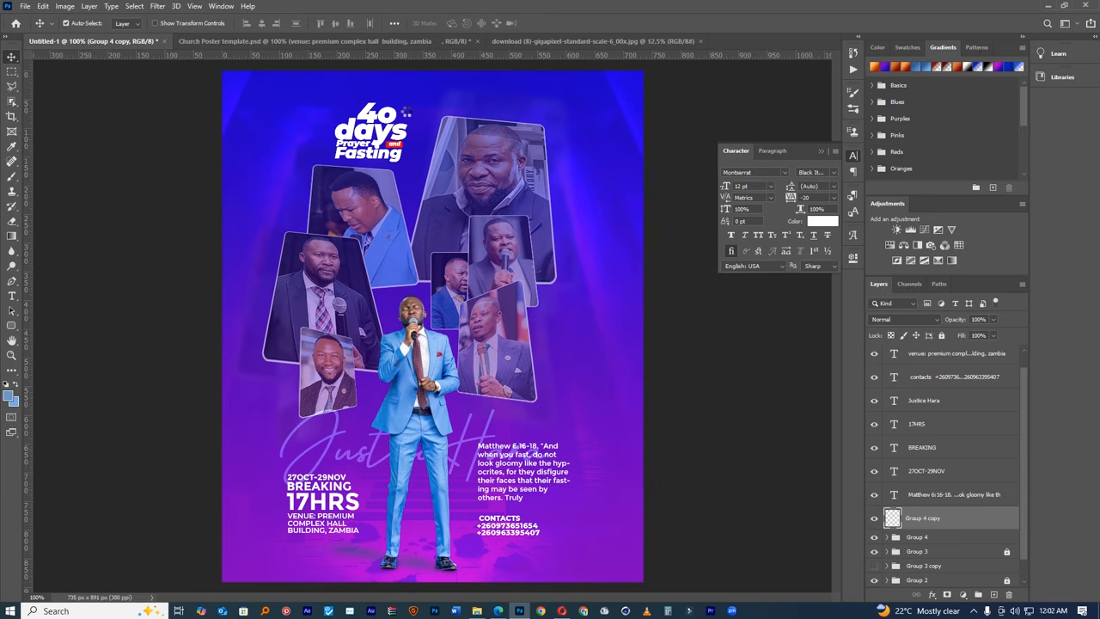
# - Try an enlarged title copy at 8% opacity as a faint accent in the flyer's upper right corner, and delete it
pyautogui.hotkey('ctrl', 't')
pyautogui.moveTo(409, 109); pyautogui.dragTo(502, 60)
pyautogui.click(548, 23)
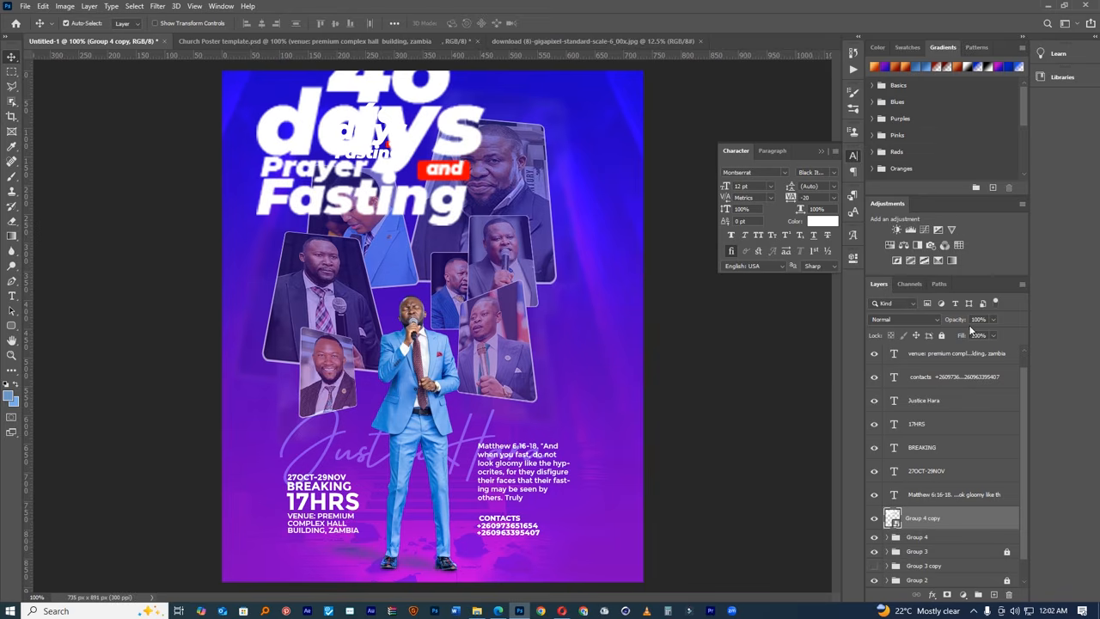
pyautogui.moveTo(955, 320); pyautogui.dragTo(894, 329)
pyautogui.moveTo(391, 175); pyautogui.dragTo(628, 207)
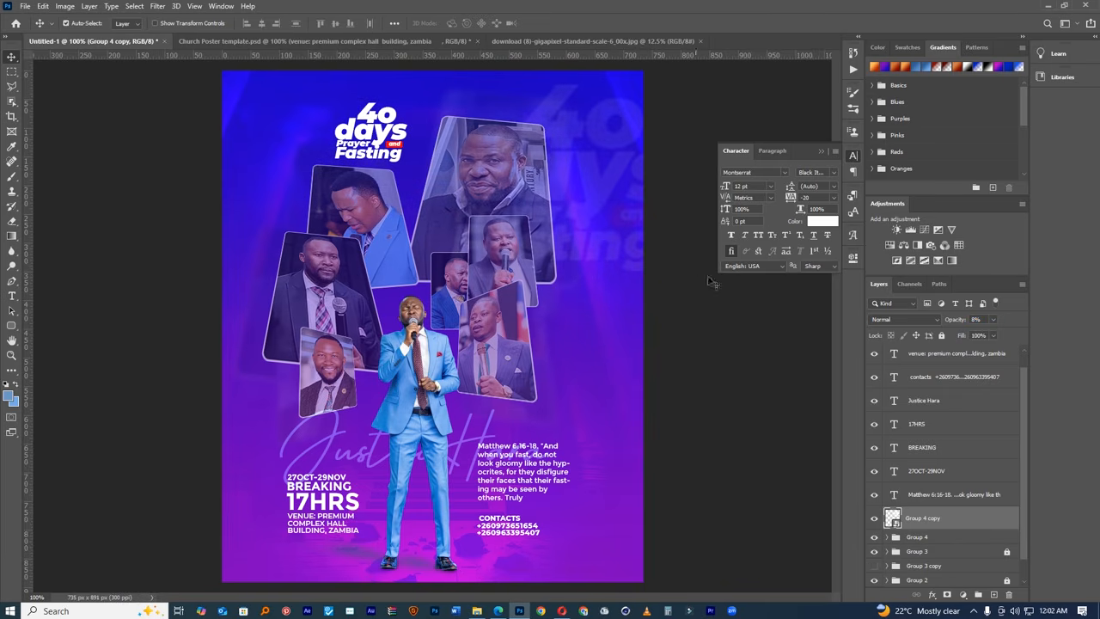
pyautogui.press('Delete')
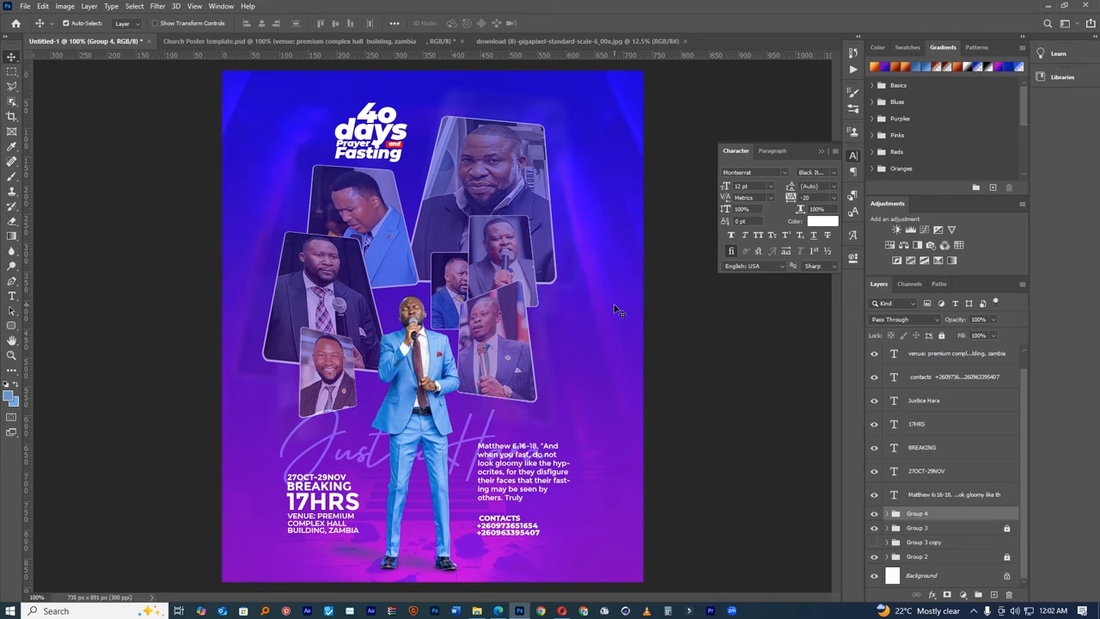
# - Unlock Group 3, expand it and Group 3 copy 3 inside it, and hide the large upper portrait layer Group 1
pyautogui.click(495, 316)
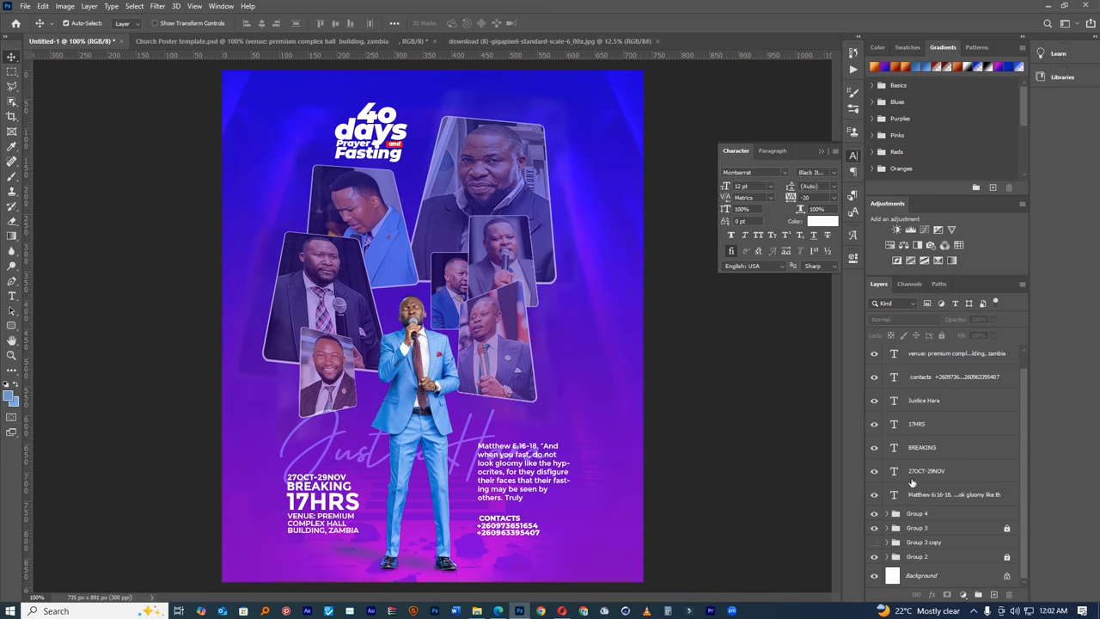
pyautogui.click(918, 528)
pyautogui.click(1007, 529)
pyautogui.click(875, 527)
pyautogui.click(875, 527)
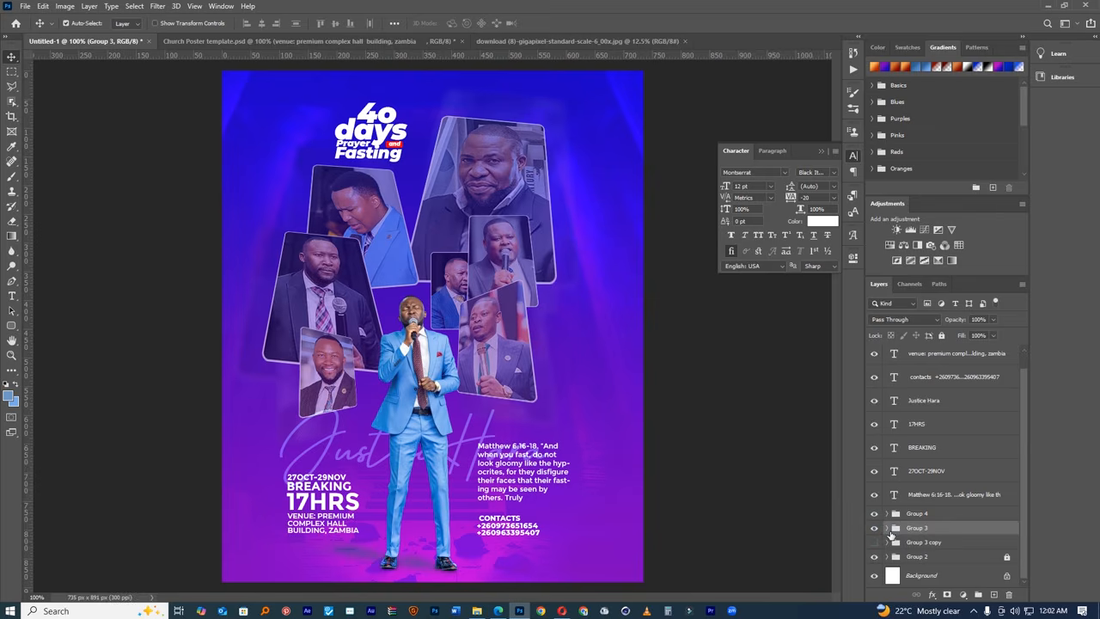
pyautogui.click(888, 528)
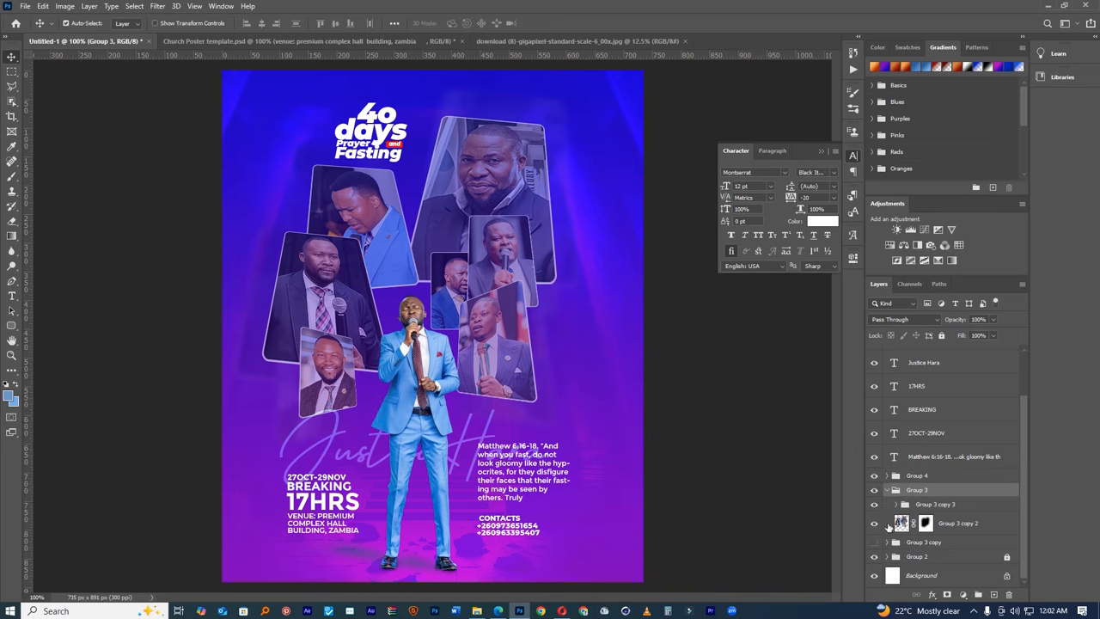
pyautogui.click(896, 504)
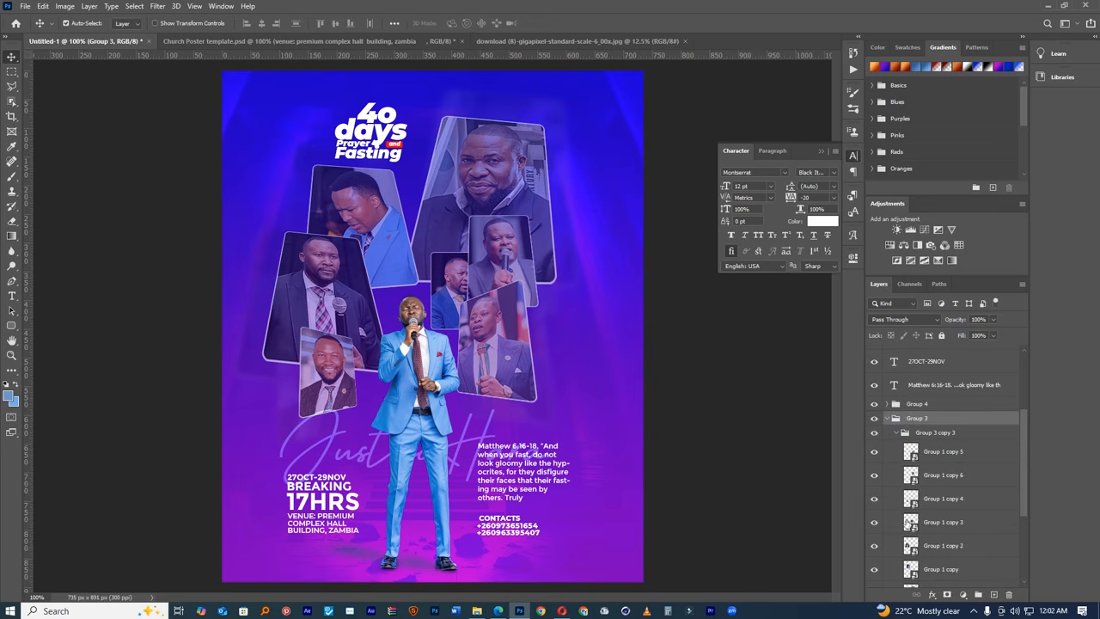
pyautogui.scroll(-1, 900, 532)
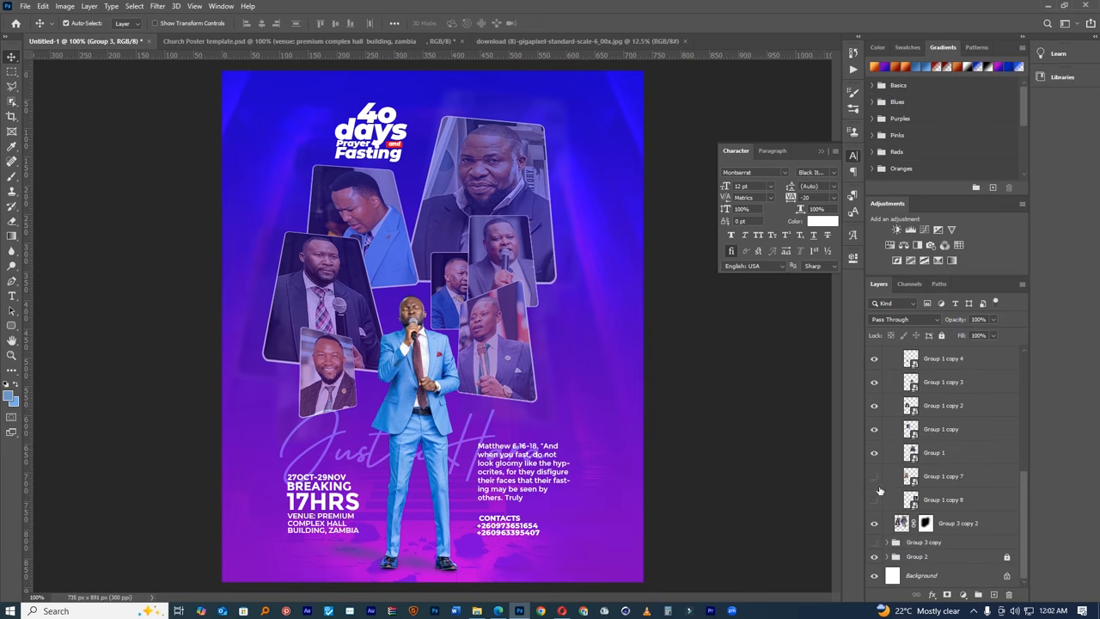
pyautogui.click(503, 160)
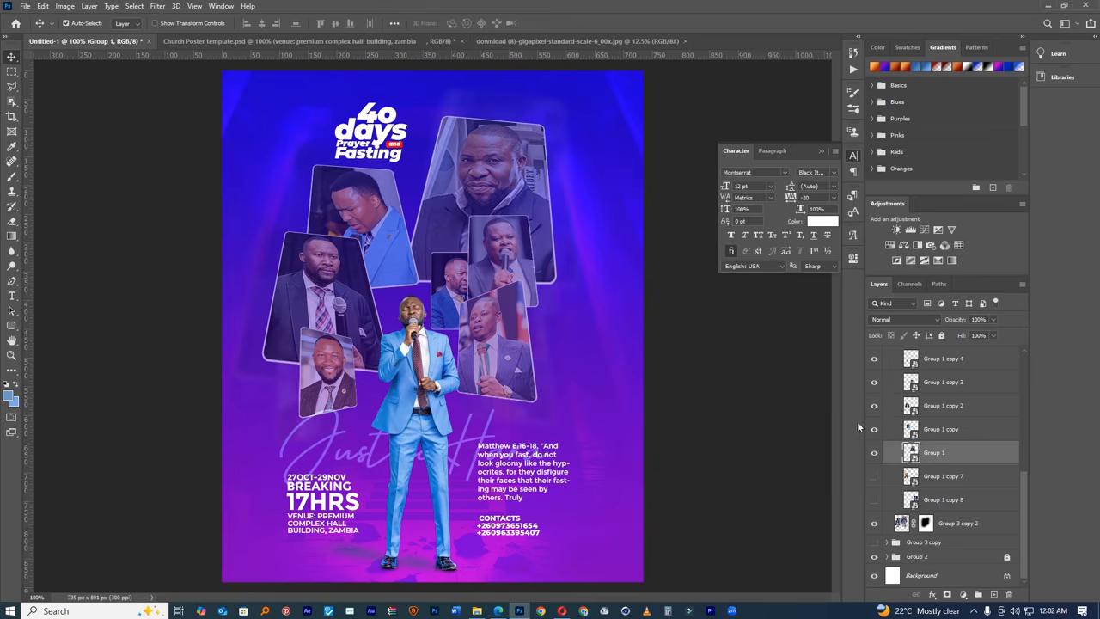
pyautogui.click(875, 452)
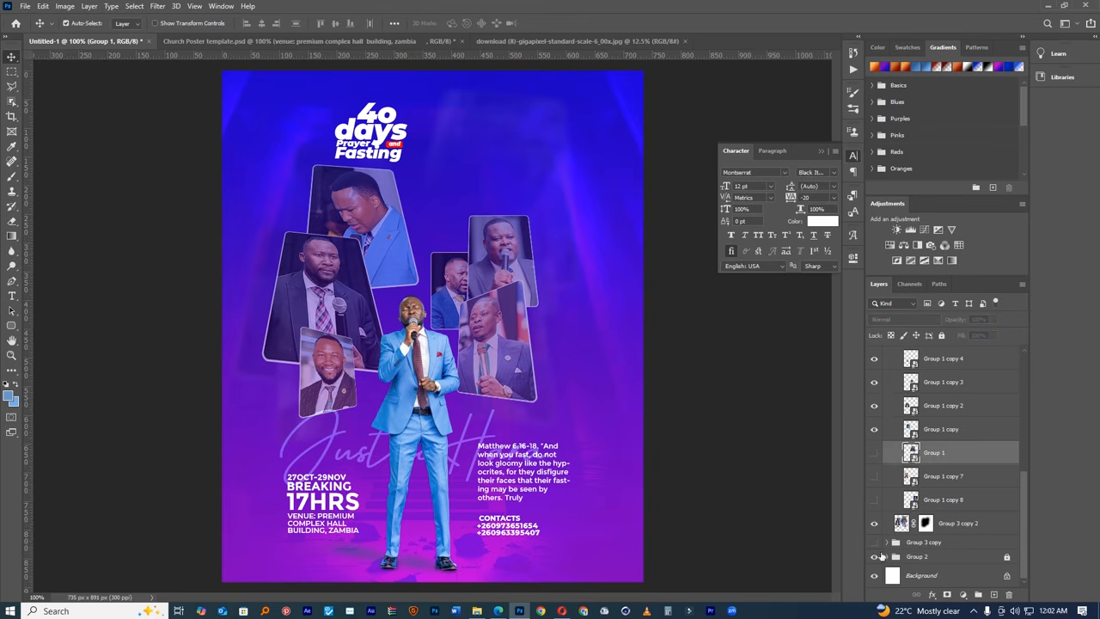
# - Show the hidden Group 3 copy photos, shift them up and to the right, and select the portrait in its Group 1
pyautogui.click(889, 542)
pyautogui.scroll(-1, 884, 525)
pyautogui.click(875, 485)
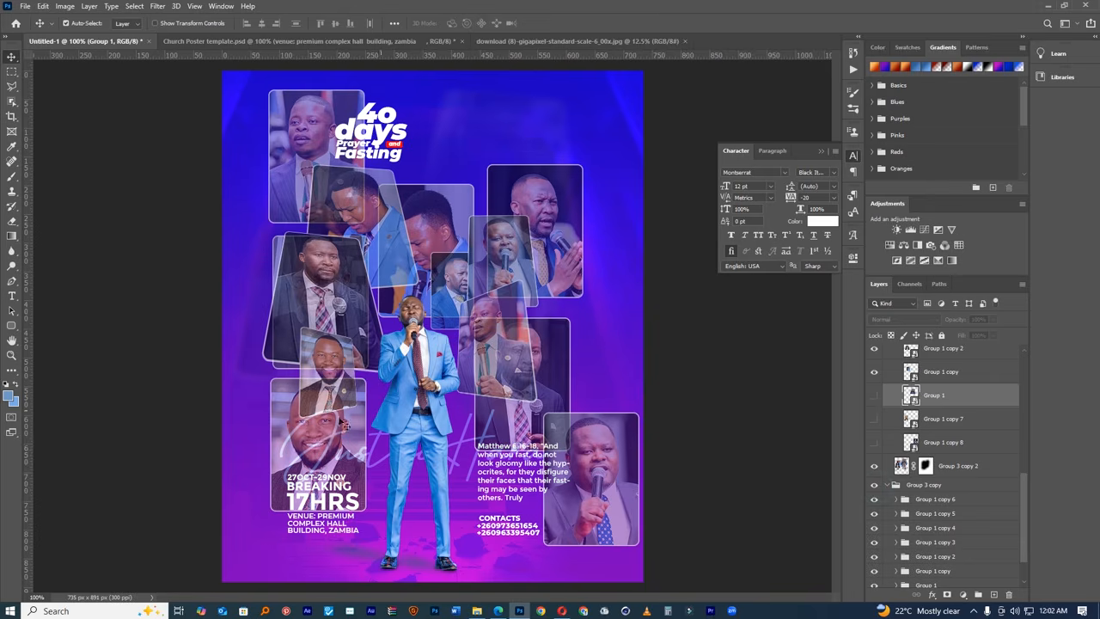
pyautogui.moveTo(435, 290); pyautogui.dragTo(444, 203)
pyautogui.click(444, 202)
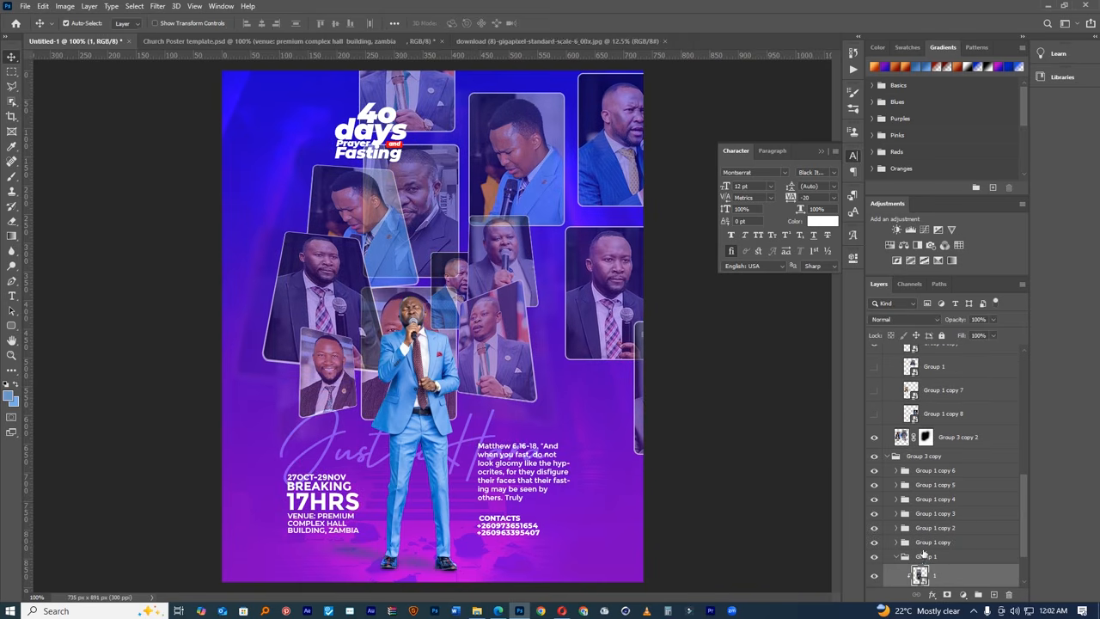
# - Duplicate the portrait's Group 1 as a smart object into Group 3 copy 3, below Group 1 copy 7, and hide Group 3 copy
pyautogui.click(925, 558)
pyautogui.hotkey('ctrl', 'j')
pyautogui.moveTo(934, 556); pyautogui.dragTo(918, 411)
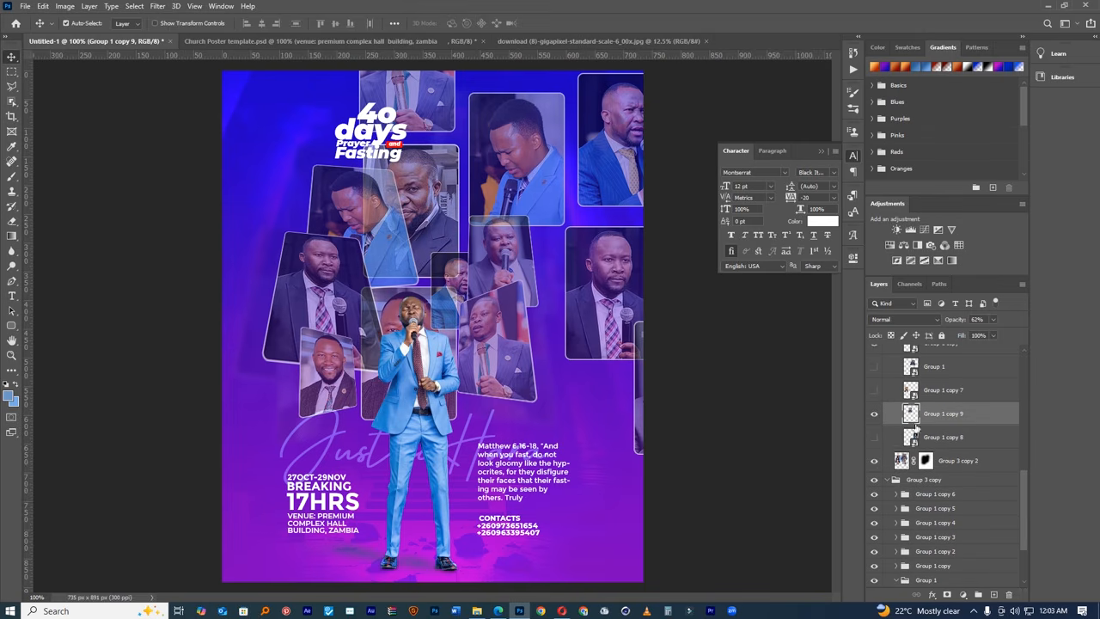
pyautogui.click(875, 479)
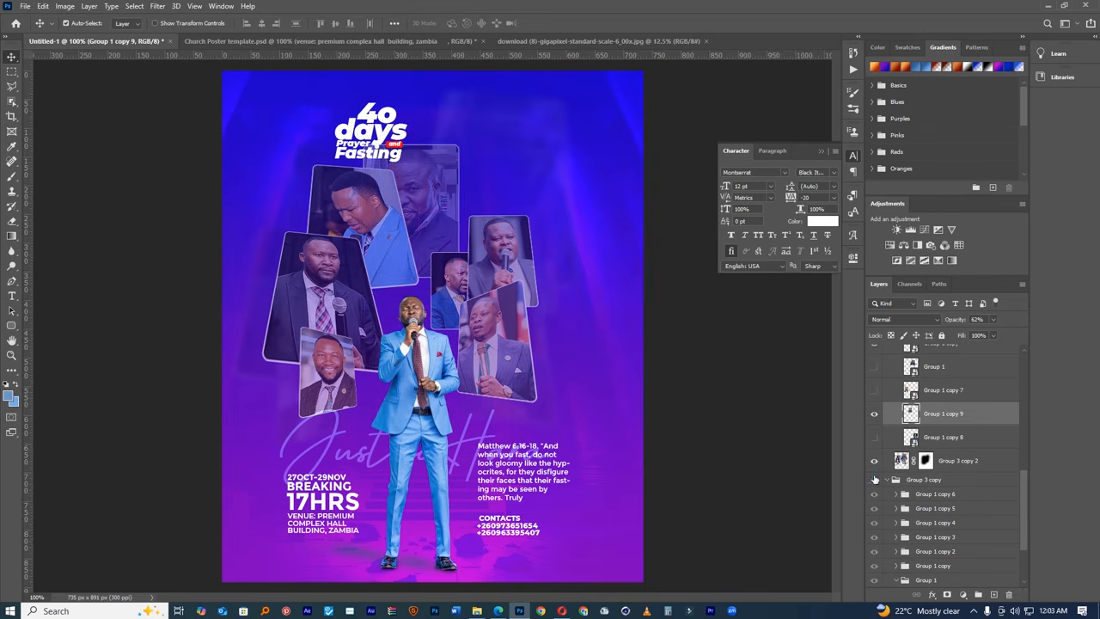
# - Try the Group 1 copy 9 portrait moved up beside the title and enlarged proportionally to about 140%
pyautogui.moveTo(472, 240); pyautogui.dragTo(507, 225)
pyautogui.hotkey('ctrl', 't')
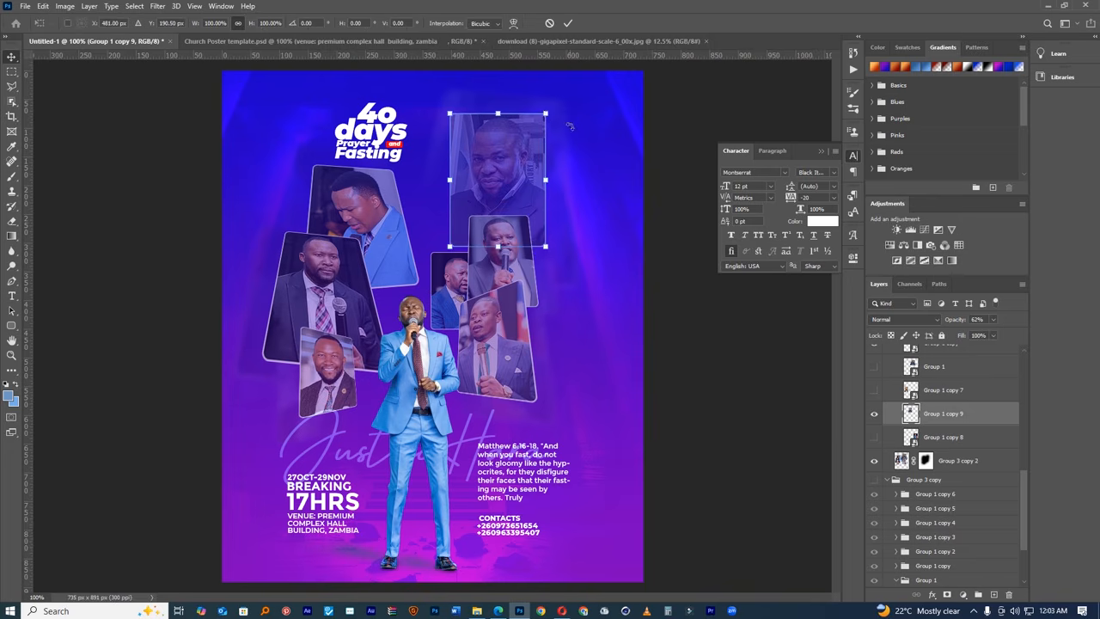
pyautogui.moveTo(544, 107); pyautogui.dragTo(587, 87)
pyautogui.moveTo(549, 150); pyautogui.dragTo(536, 155)
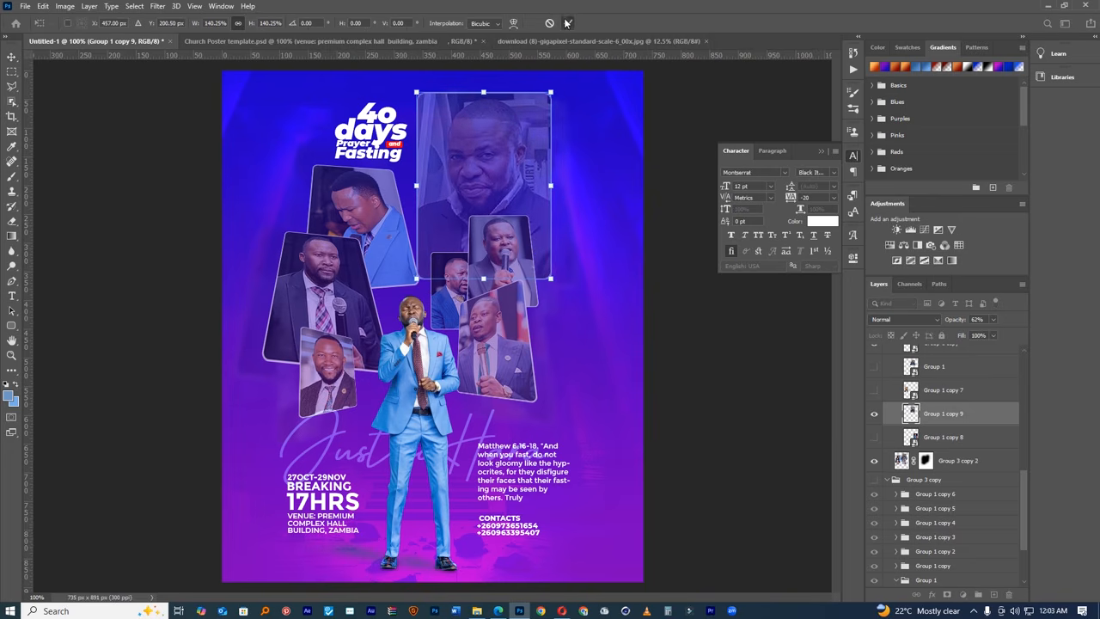
pyautogui.click(567, 24)
pyautogui.hotkey('ctrl', '-')
pyautogui.hotkey('ctrl', '=')
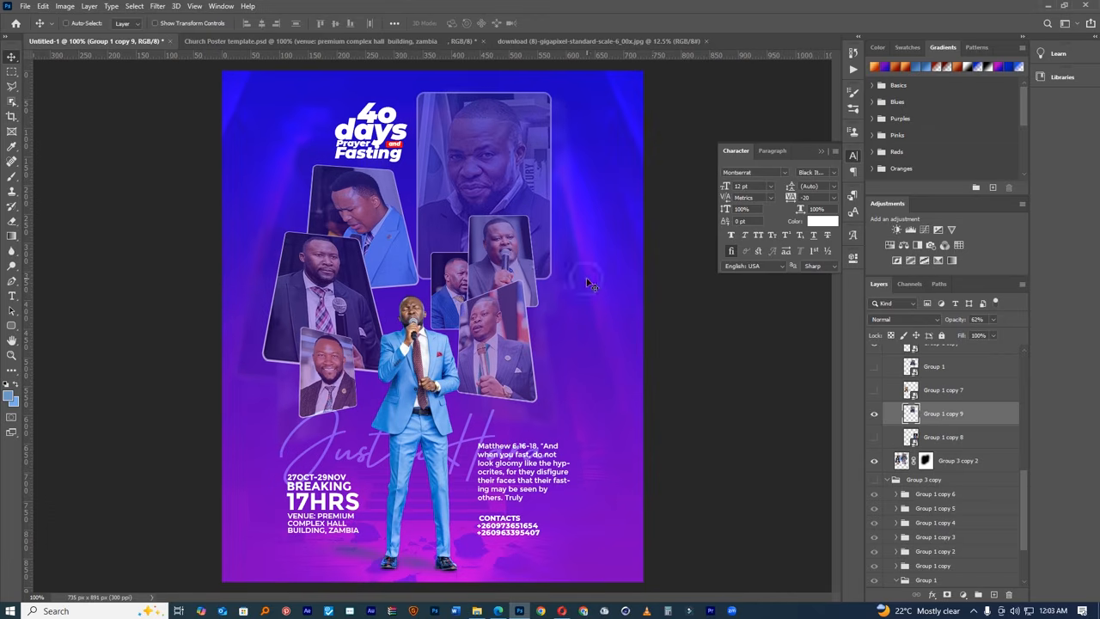
pyautogui.press('ctrl')
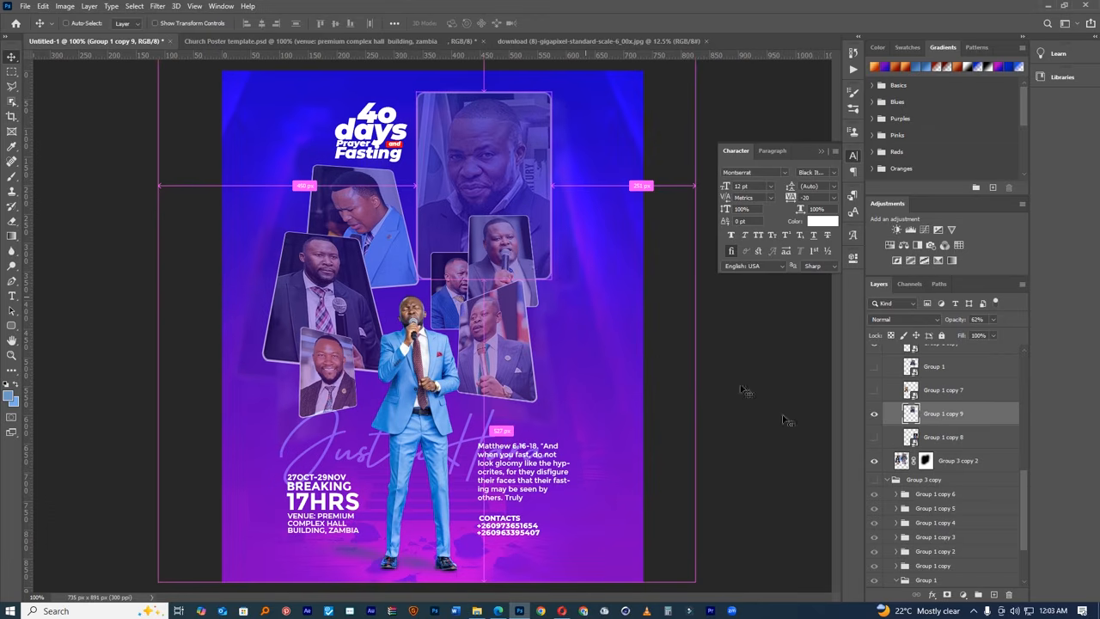
# - Hide the Group 1 copy 9 portrait and show the tilted Group 1 portrait beside the title again
pyautogui.click(874, 404)
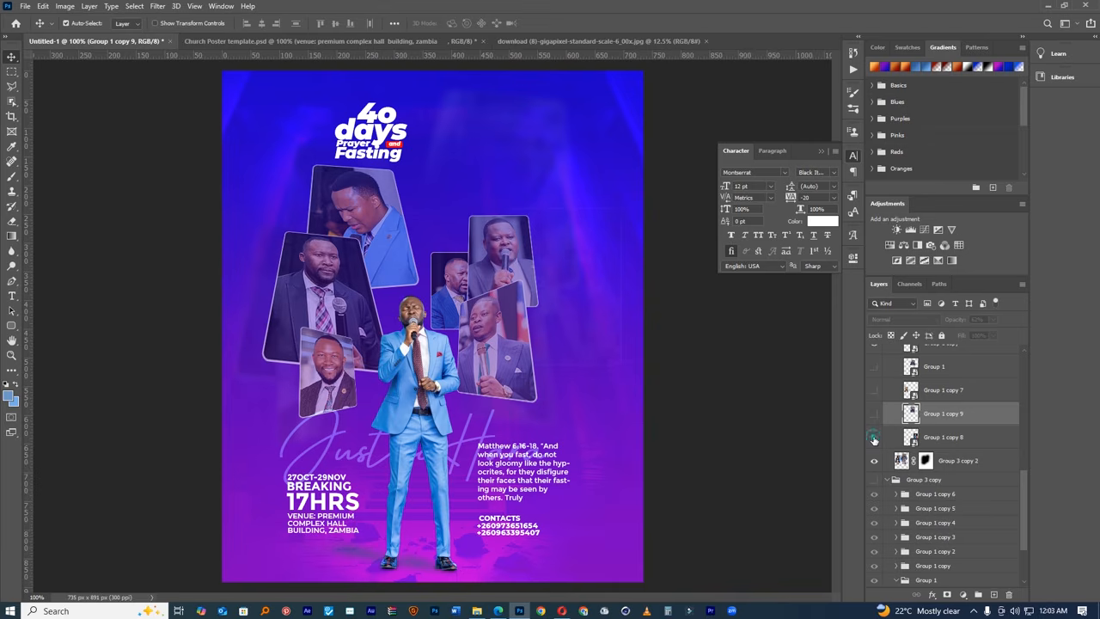
pyautogui.scroll(1, 879, 432)
pyautogui.click(873, 381)
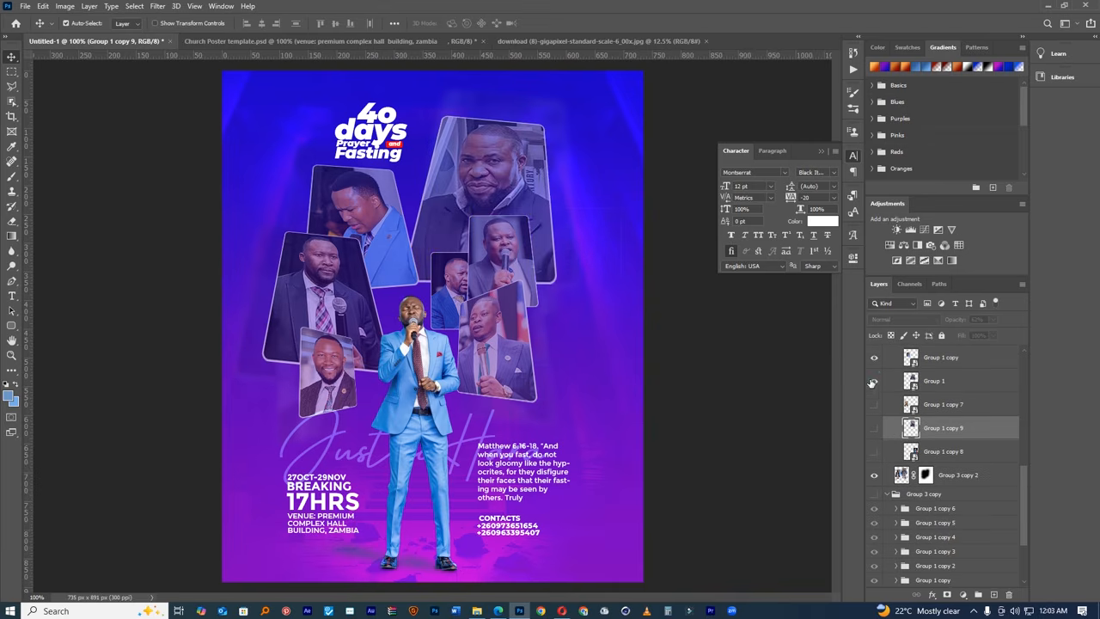
pyautogui.hotkey('ctrl', '-')
pyautogui.hotkey('ctrl', '1')
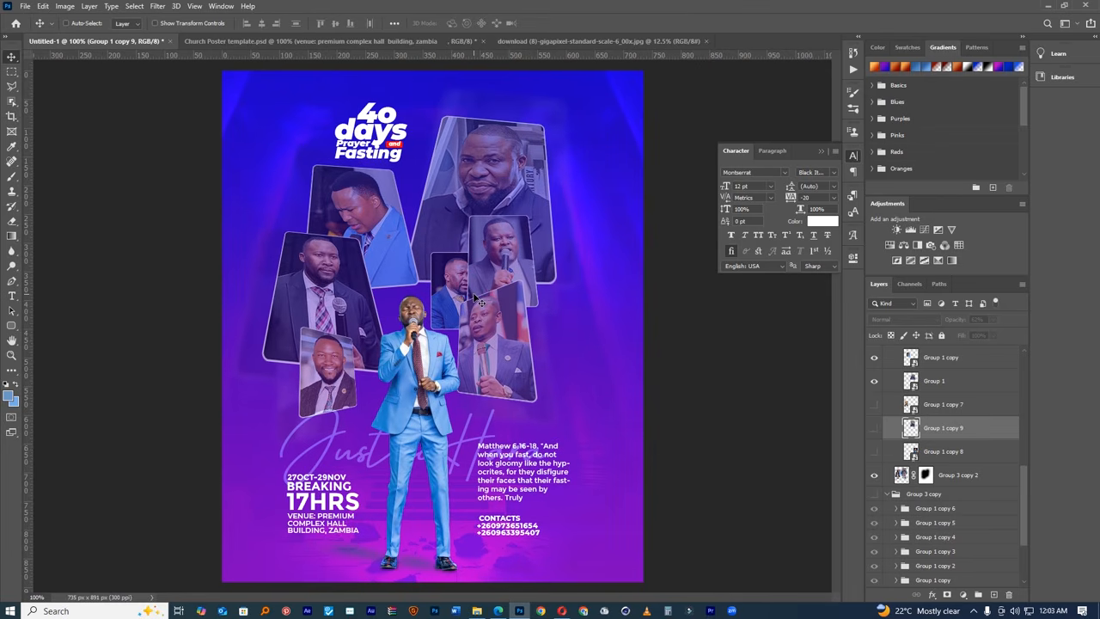